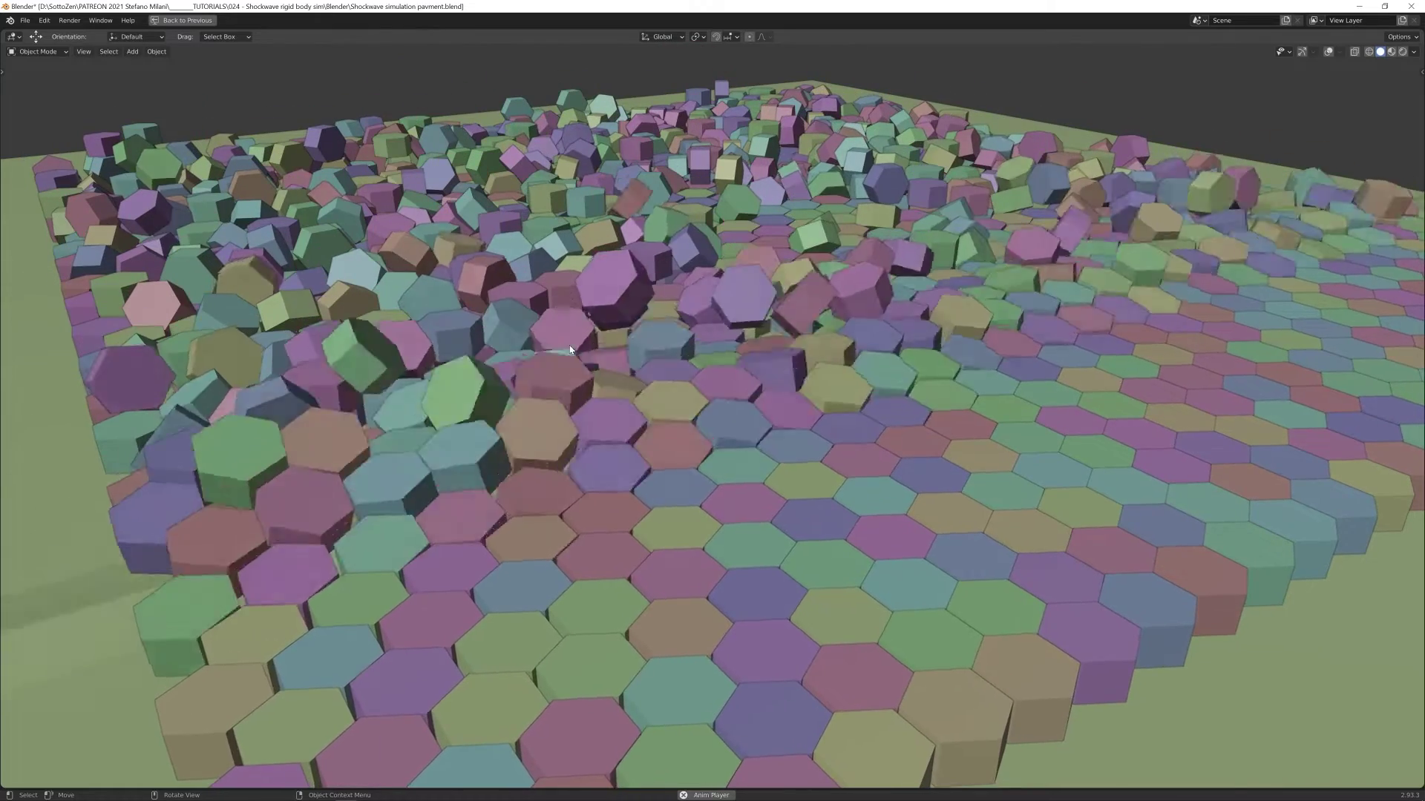
Add a cylinder with 6 vertices to form a hexagonal prism
middle_drag(569, 345, 864, 408)
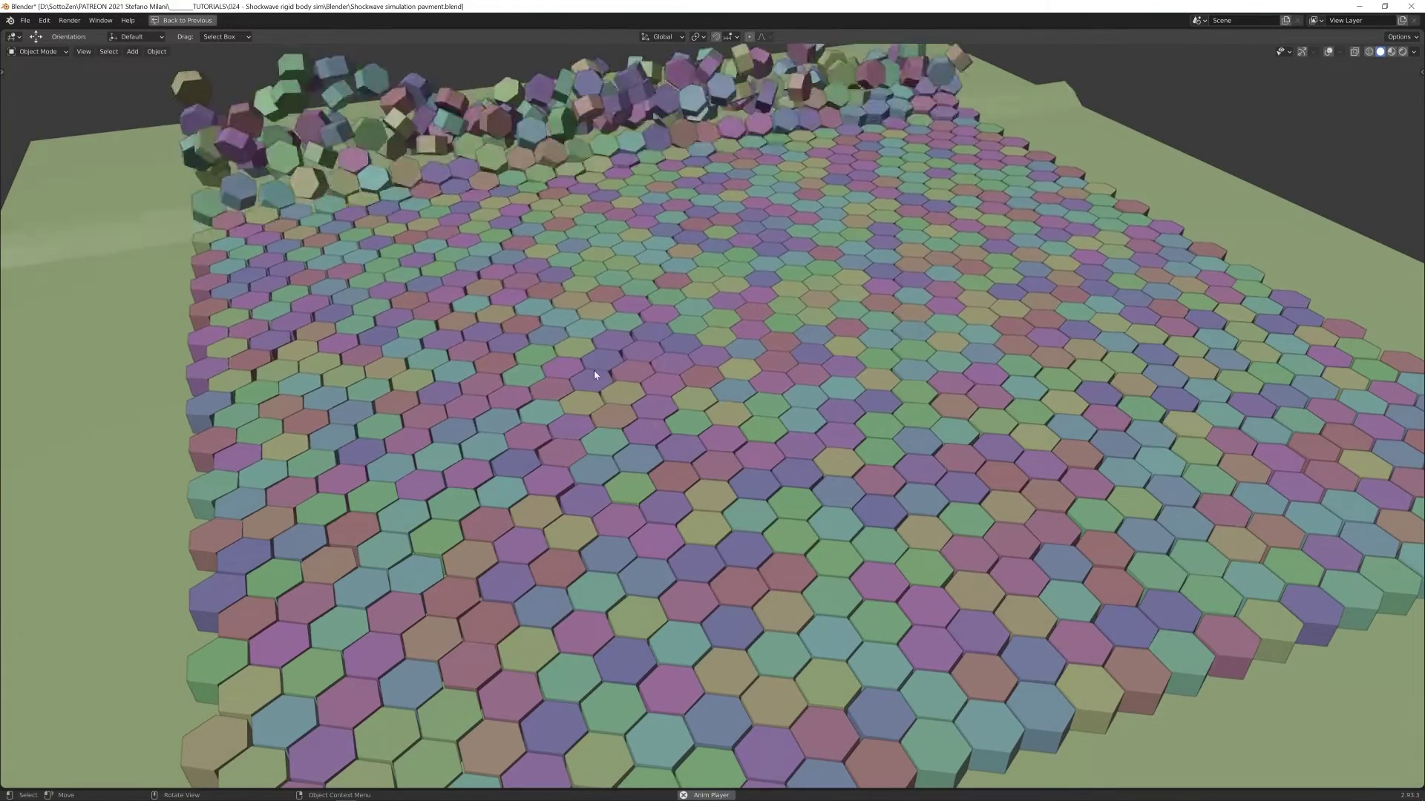
middle_drag(589, 371, 456, 160)
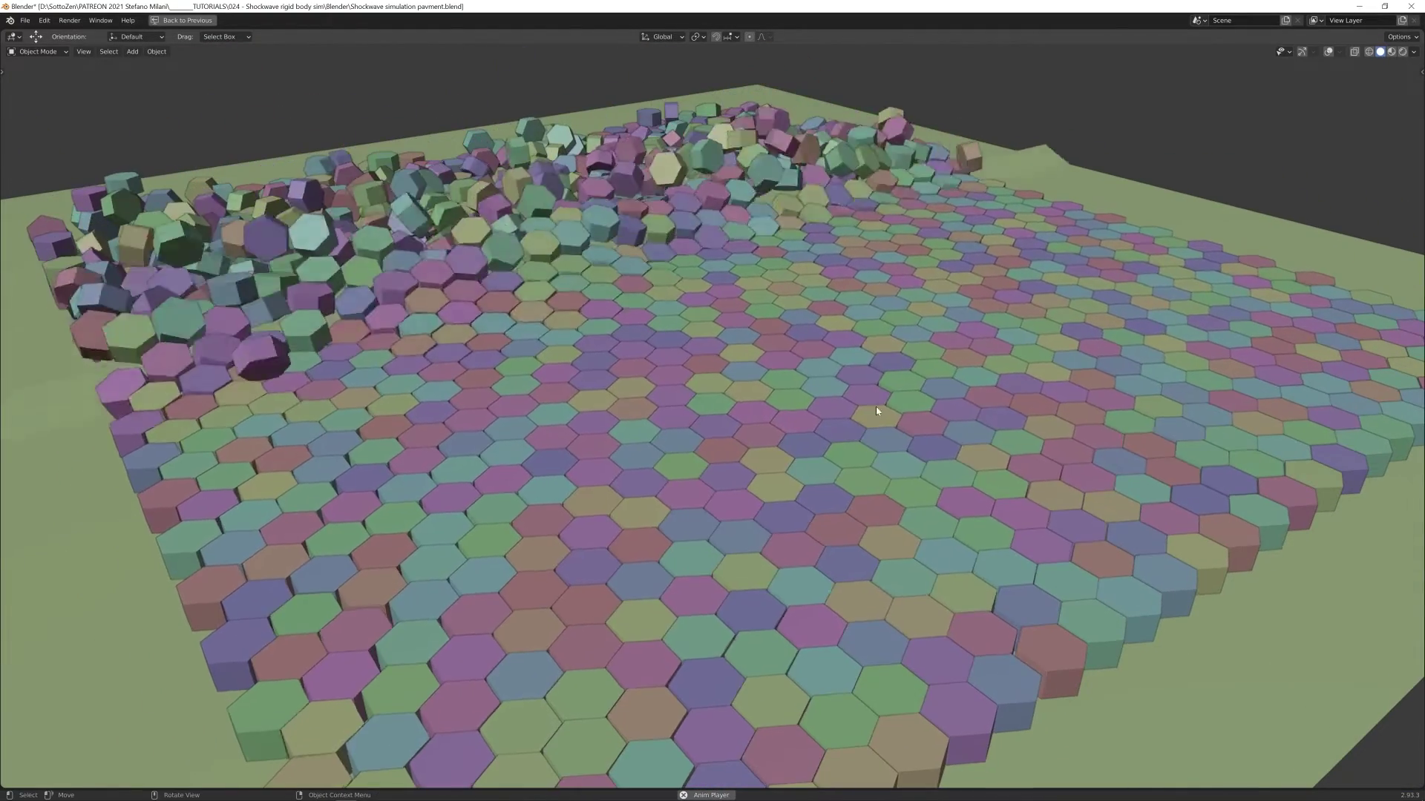
mouse_move(901, 406)
middle_down()
mouse_move(825, 409)
mouse_move(905, 397)
middle_up()
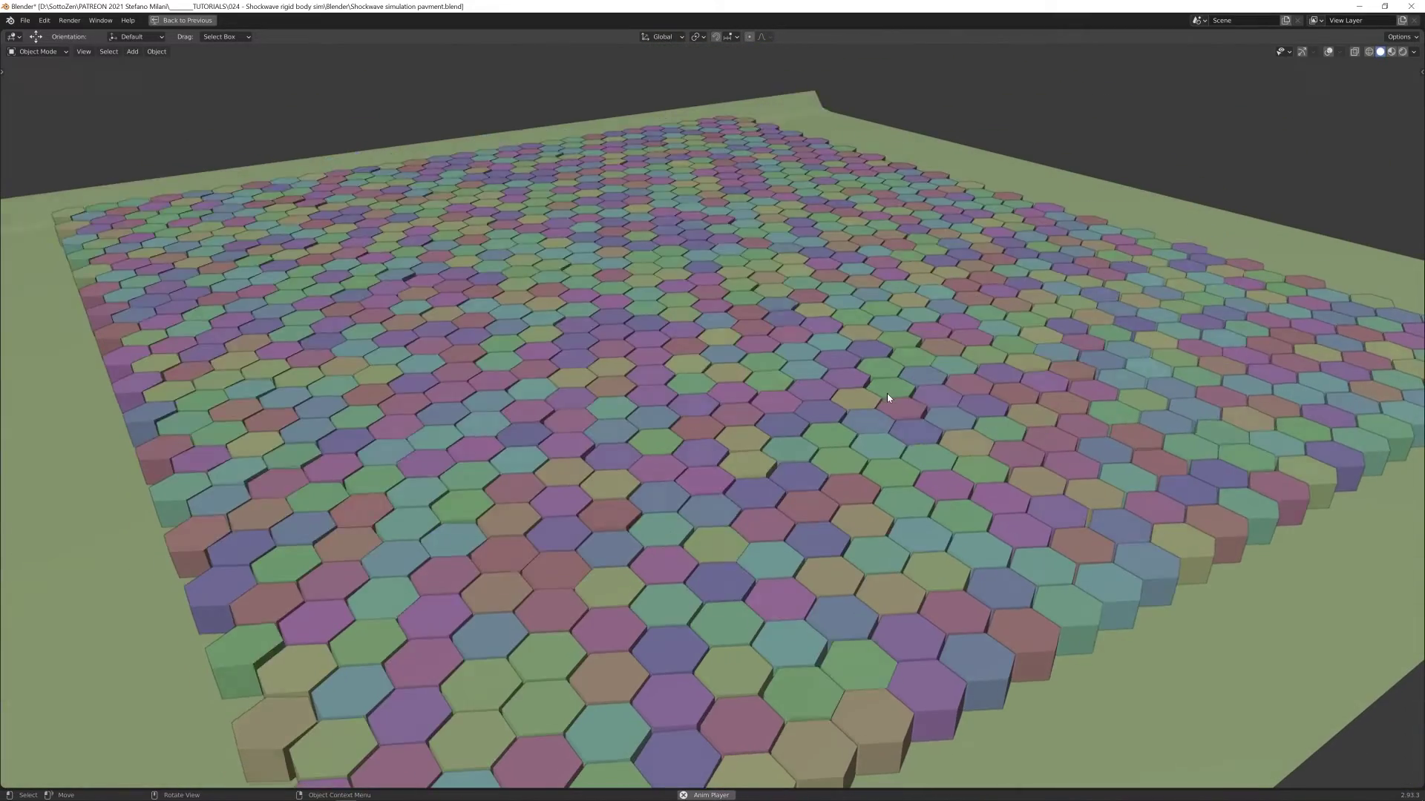
middle_drag(887, 393, 826, 340)
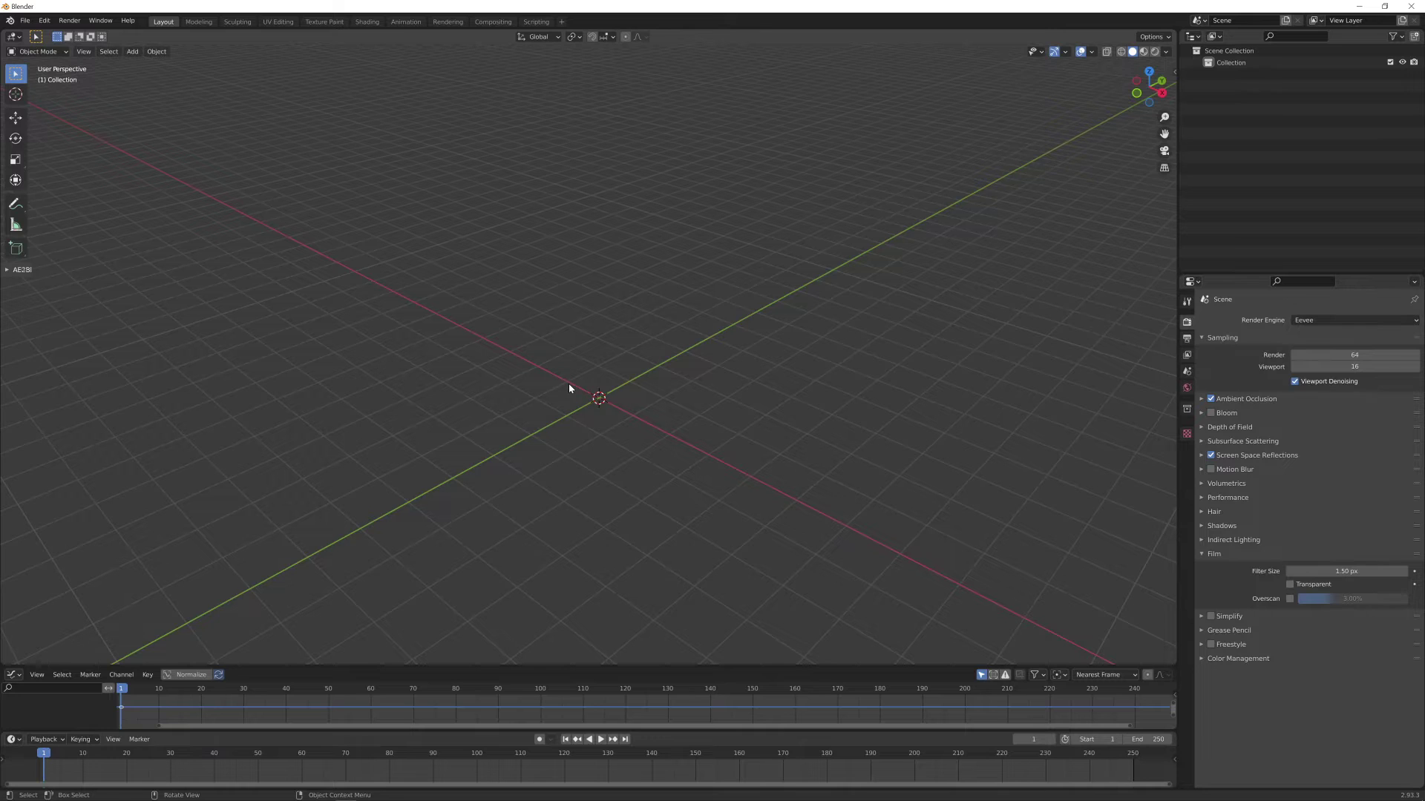
key(shift+a)
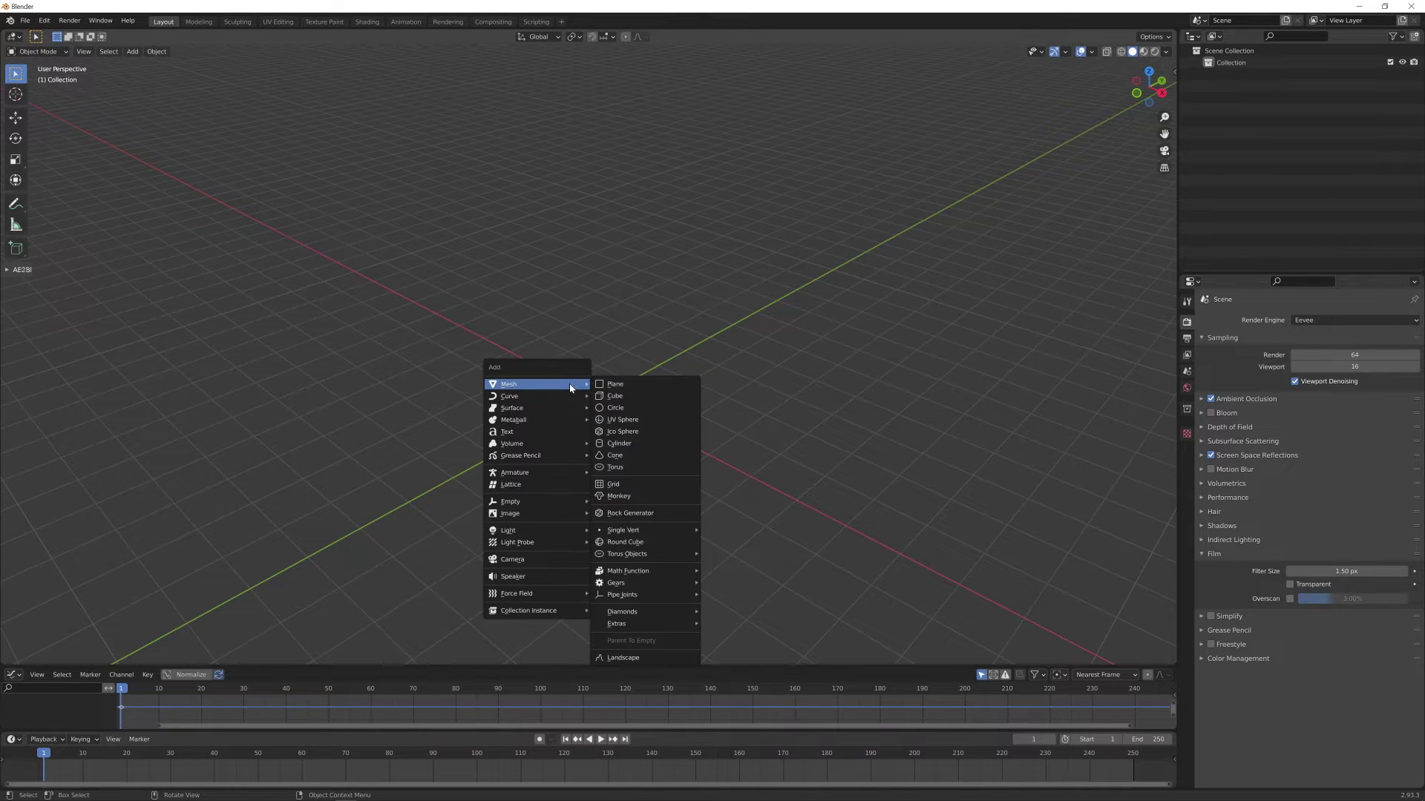
click(625, 444)
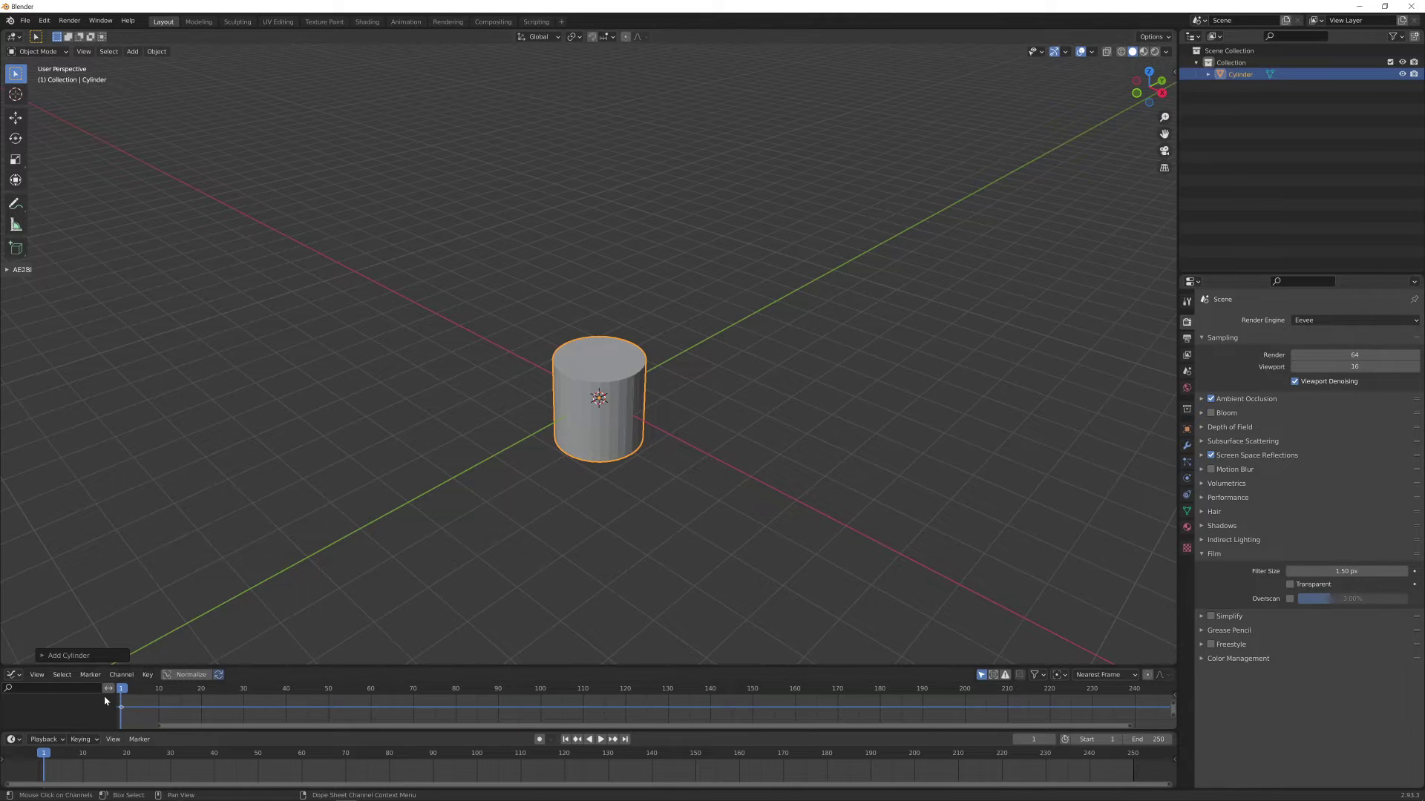
click(41, 656)
click(150, 513)
text(6)
key(Return)
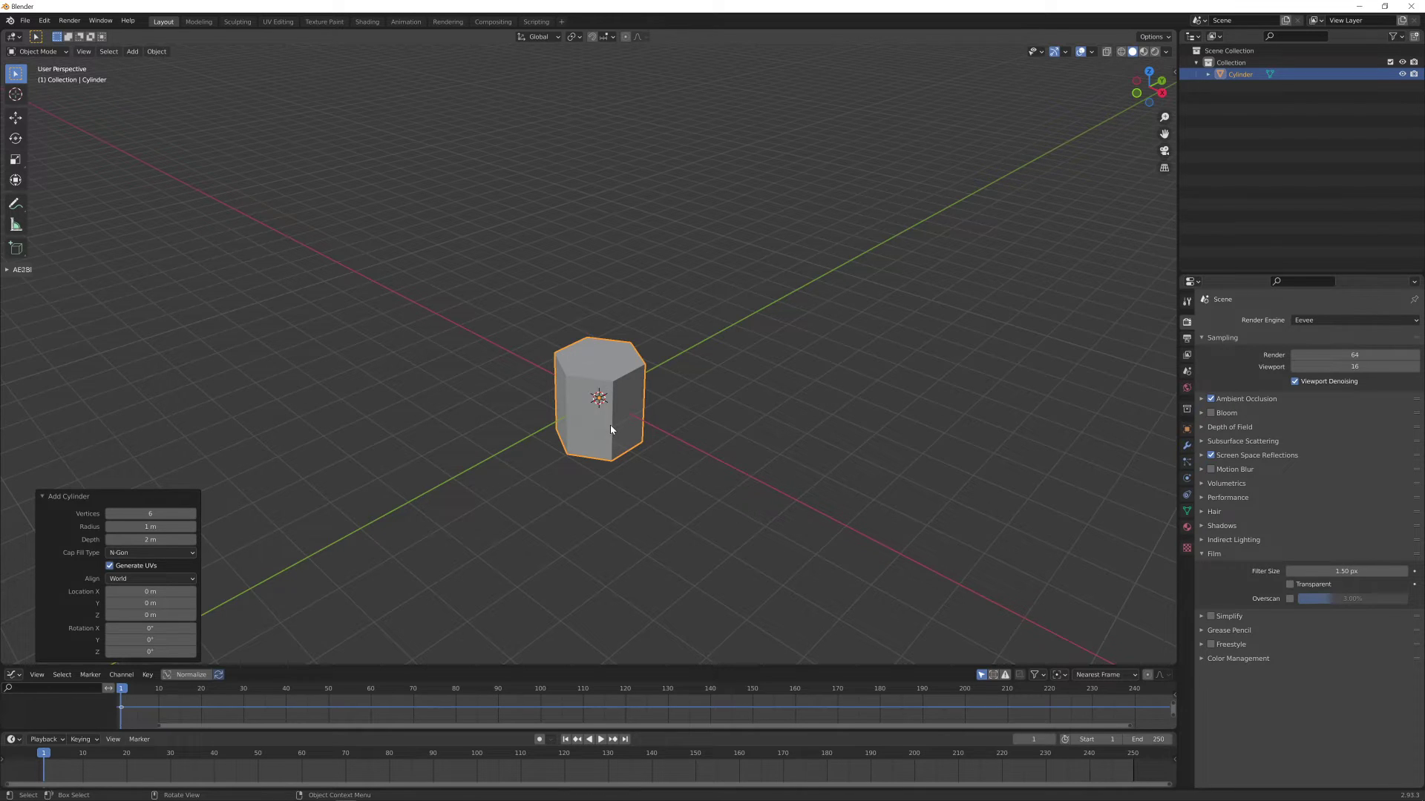
Halve the prism's height along Z and apply the scale
key(KP_1)
key(s)
key(z)
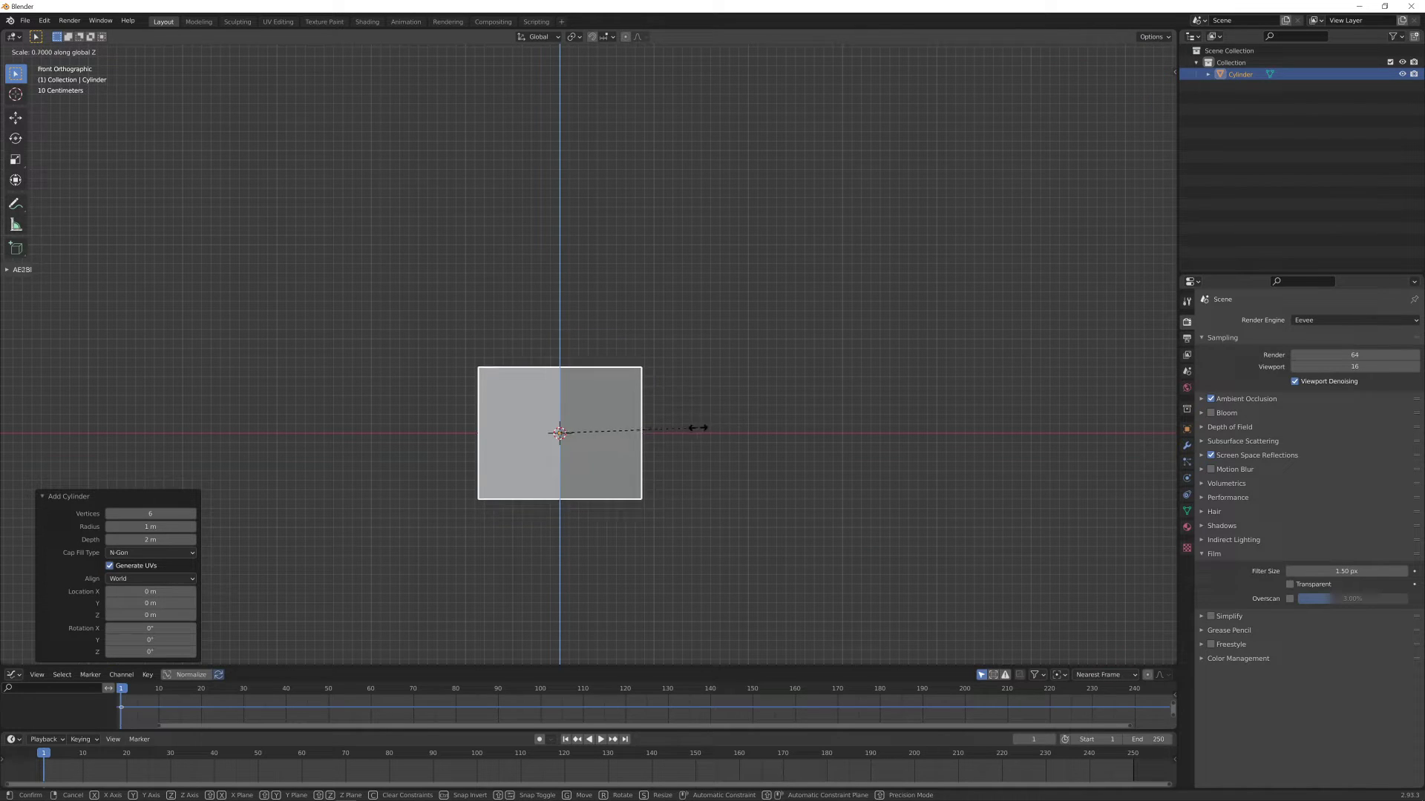
click(672, 435)
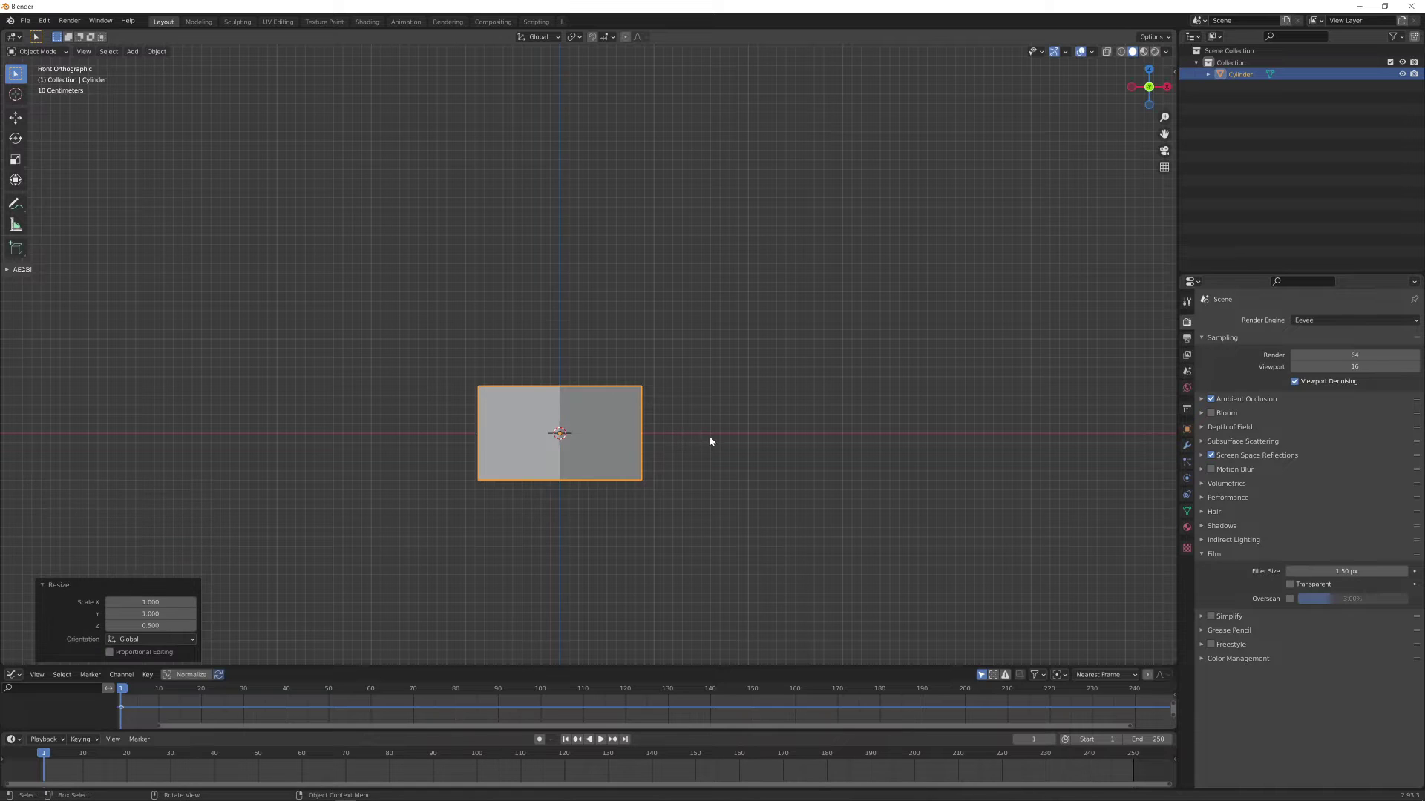
middle_drag(713, 430, 791, 334)
key(n)
key(ctrl+a)
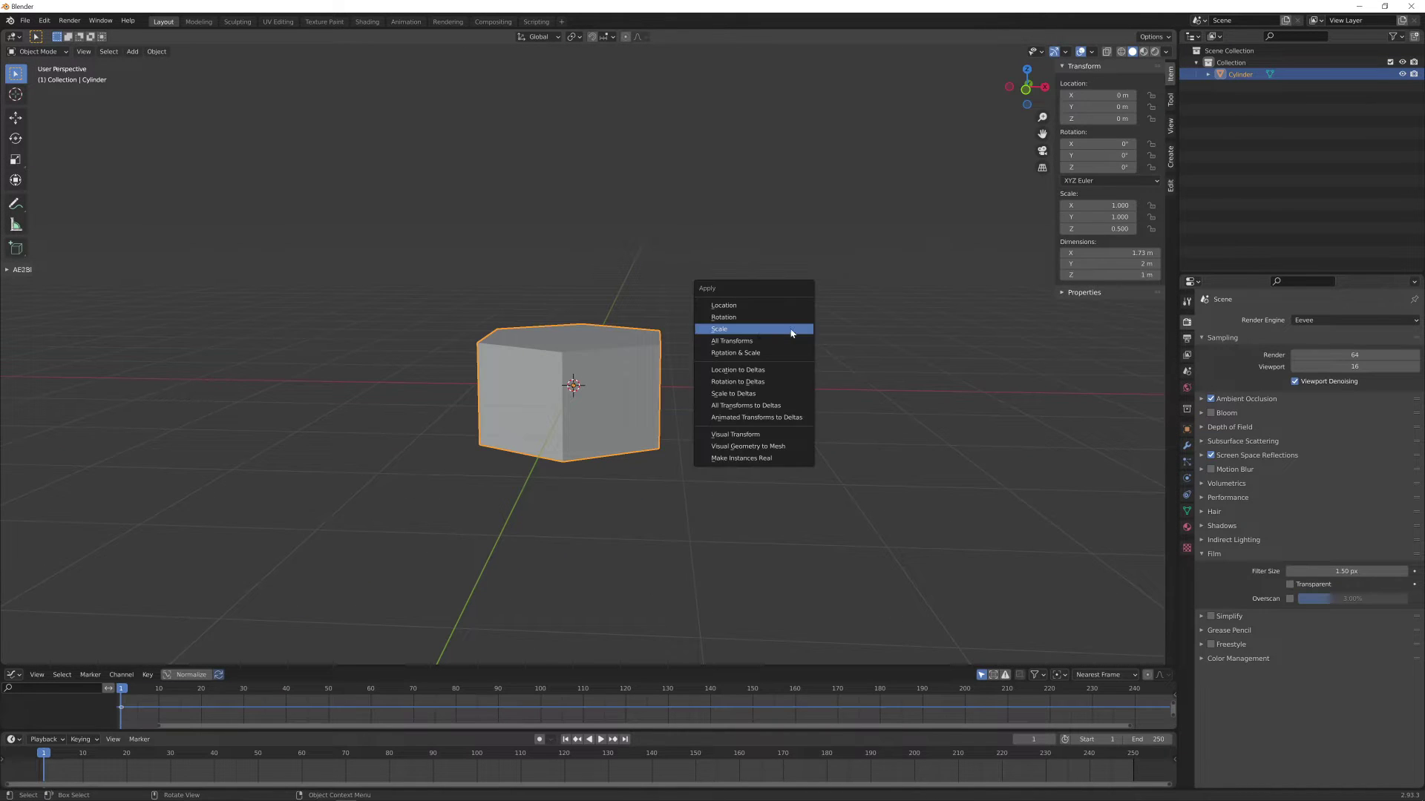
click(729, 329)
Lift the prism 0.5 m on Z so it rests on the grid
key(KP_1)
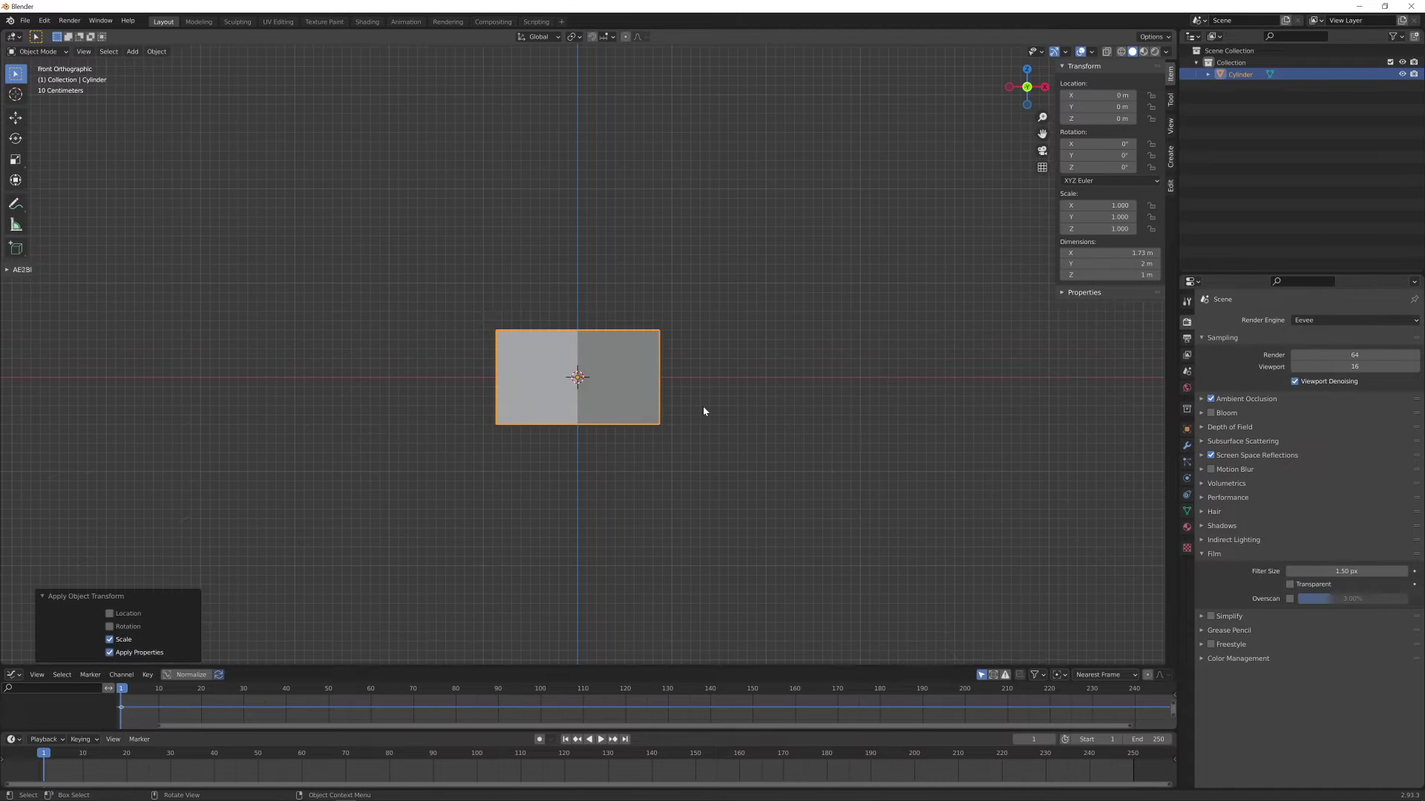
key(g)
key(z)
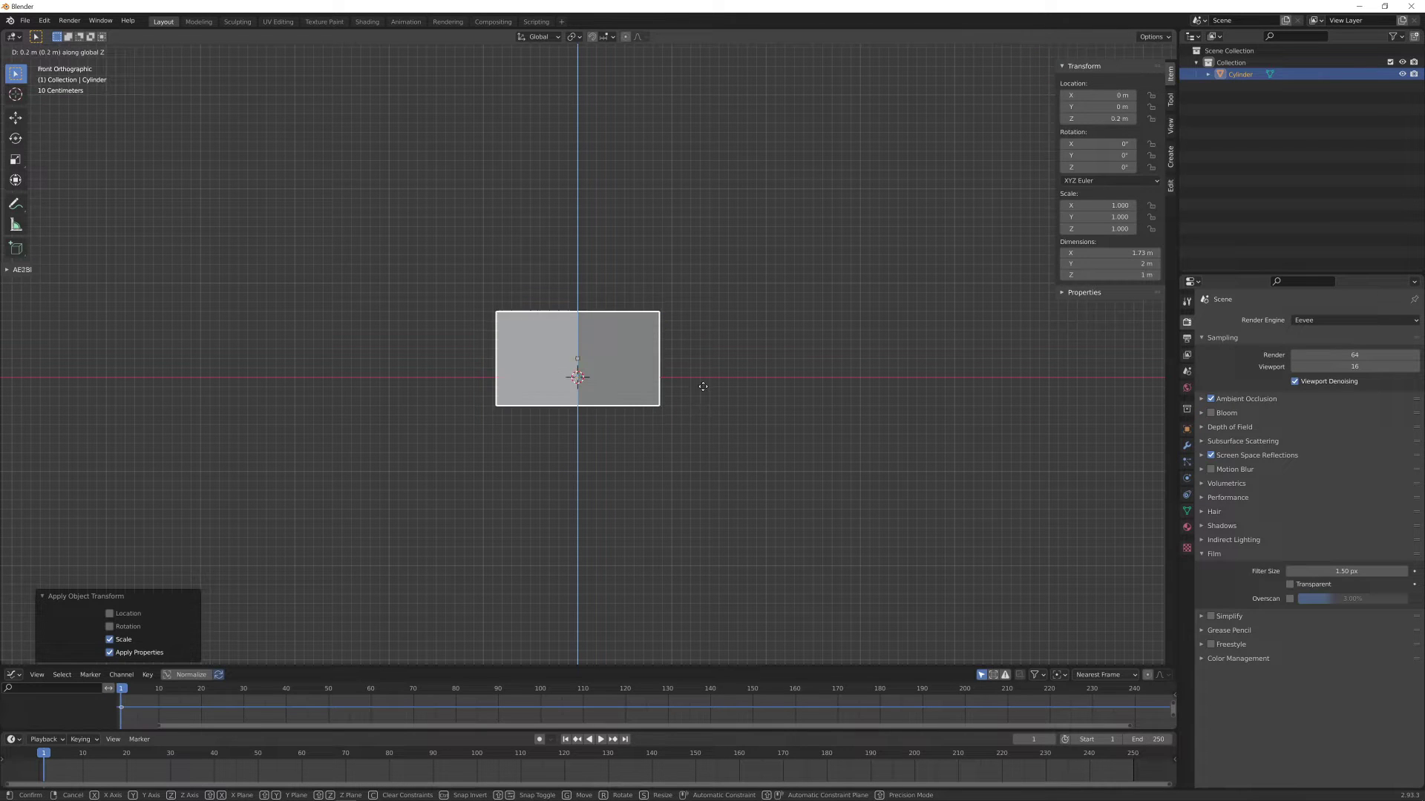
click(702, 358)
middle_drag(714, 363, 569, 420)
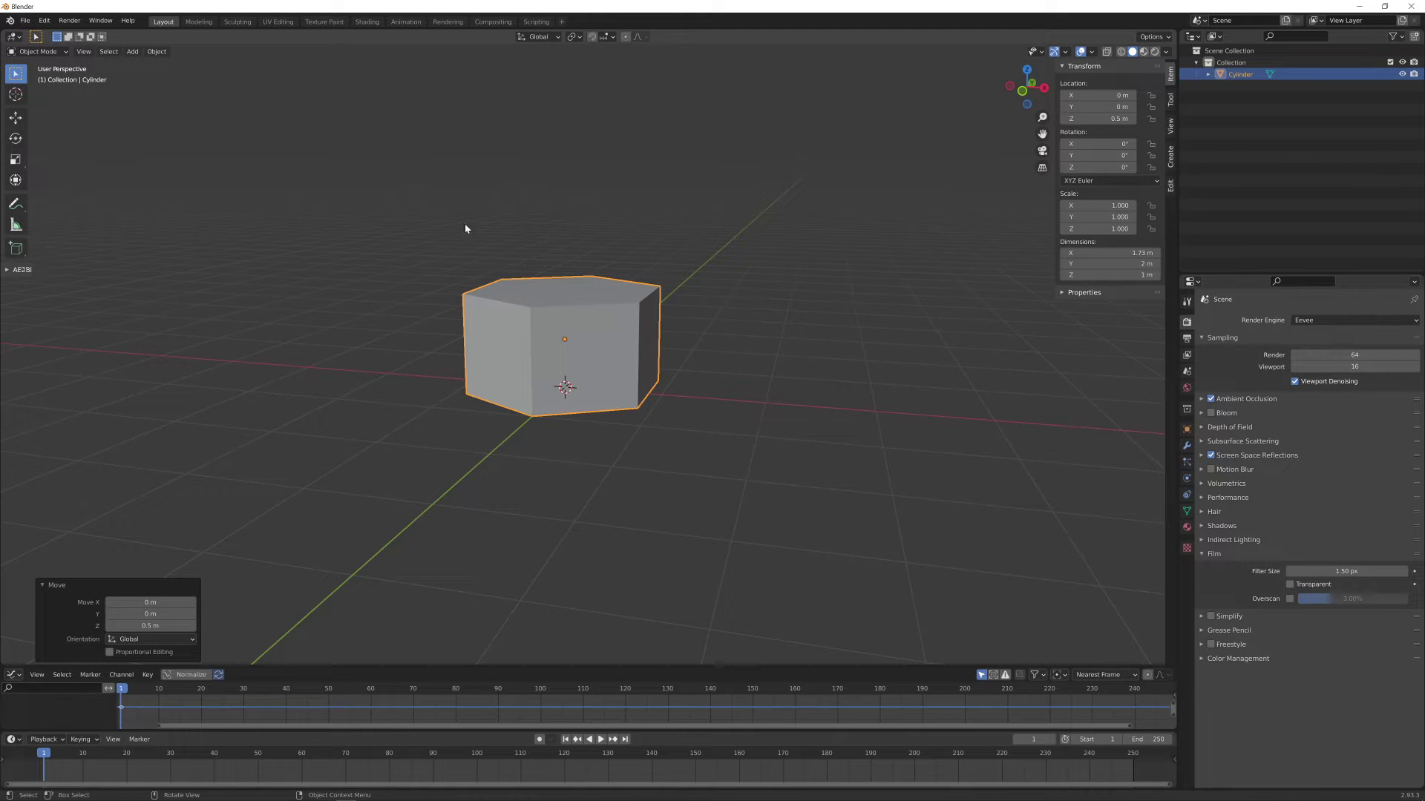
In top view, place a duplicate hexagon 1.8037 m along X beside the original
key(KP_7)
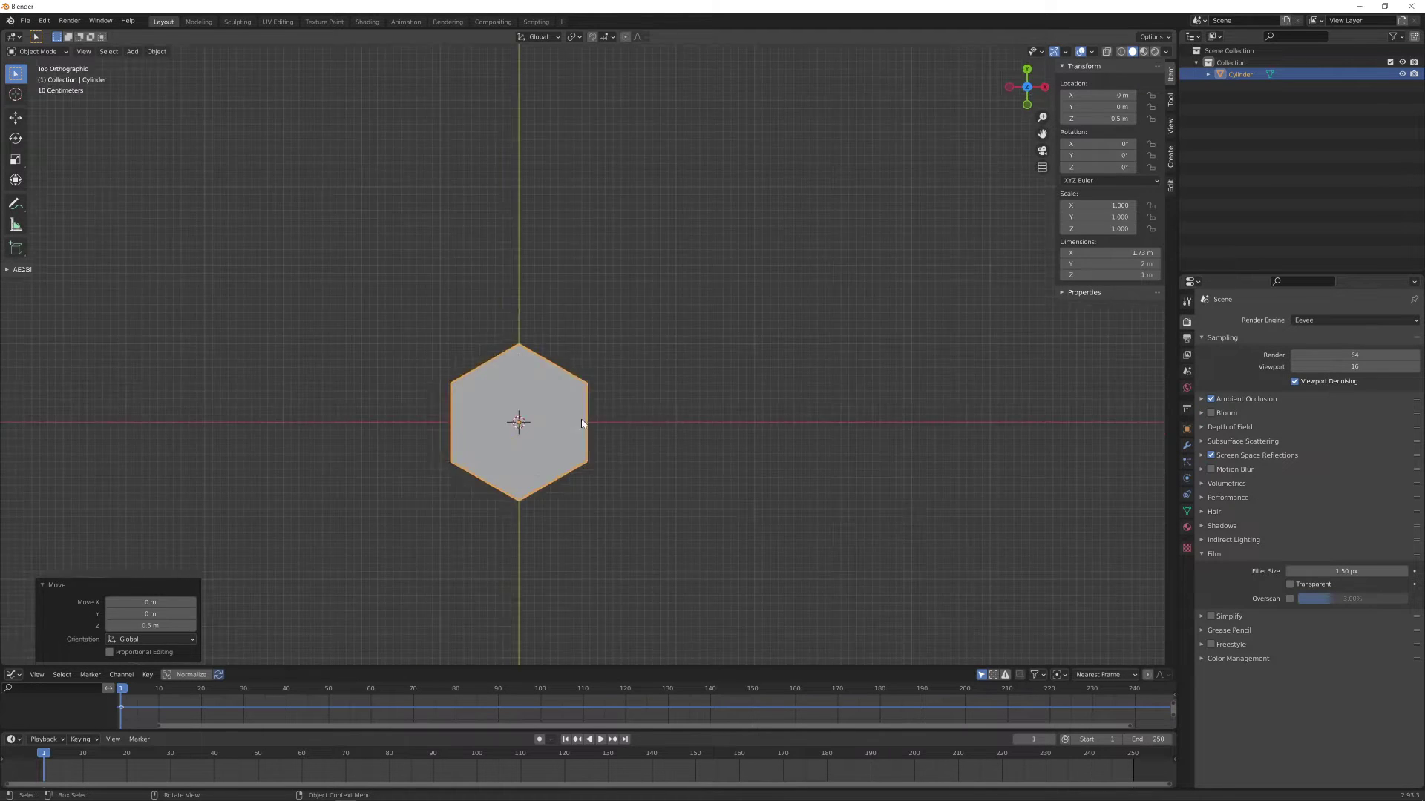
scroll(333, 471, down, 6)
shift+middle_drag(344, 439, 291, 471)
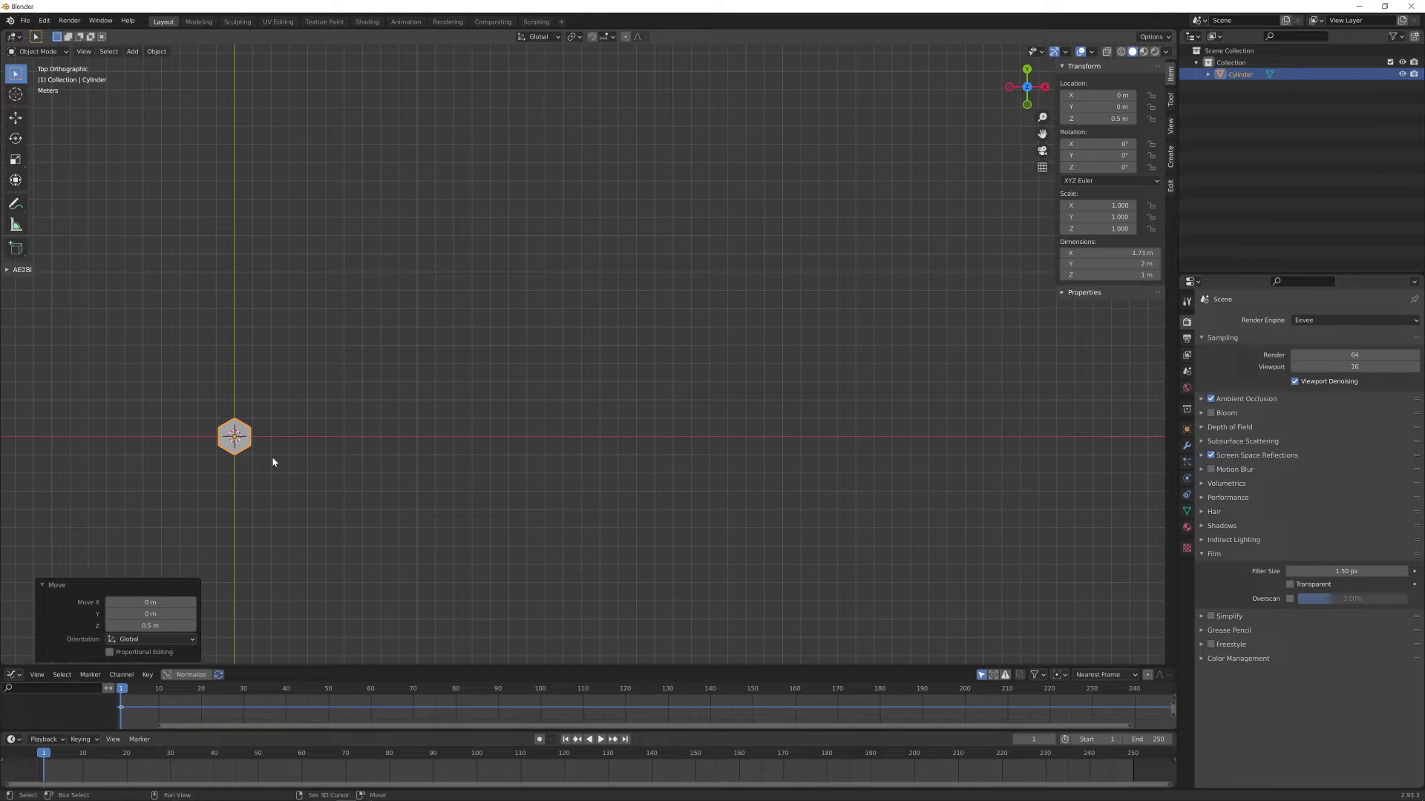
key(shift+d)
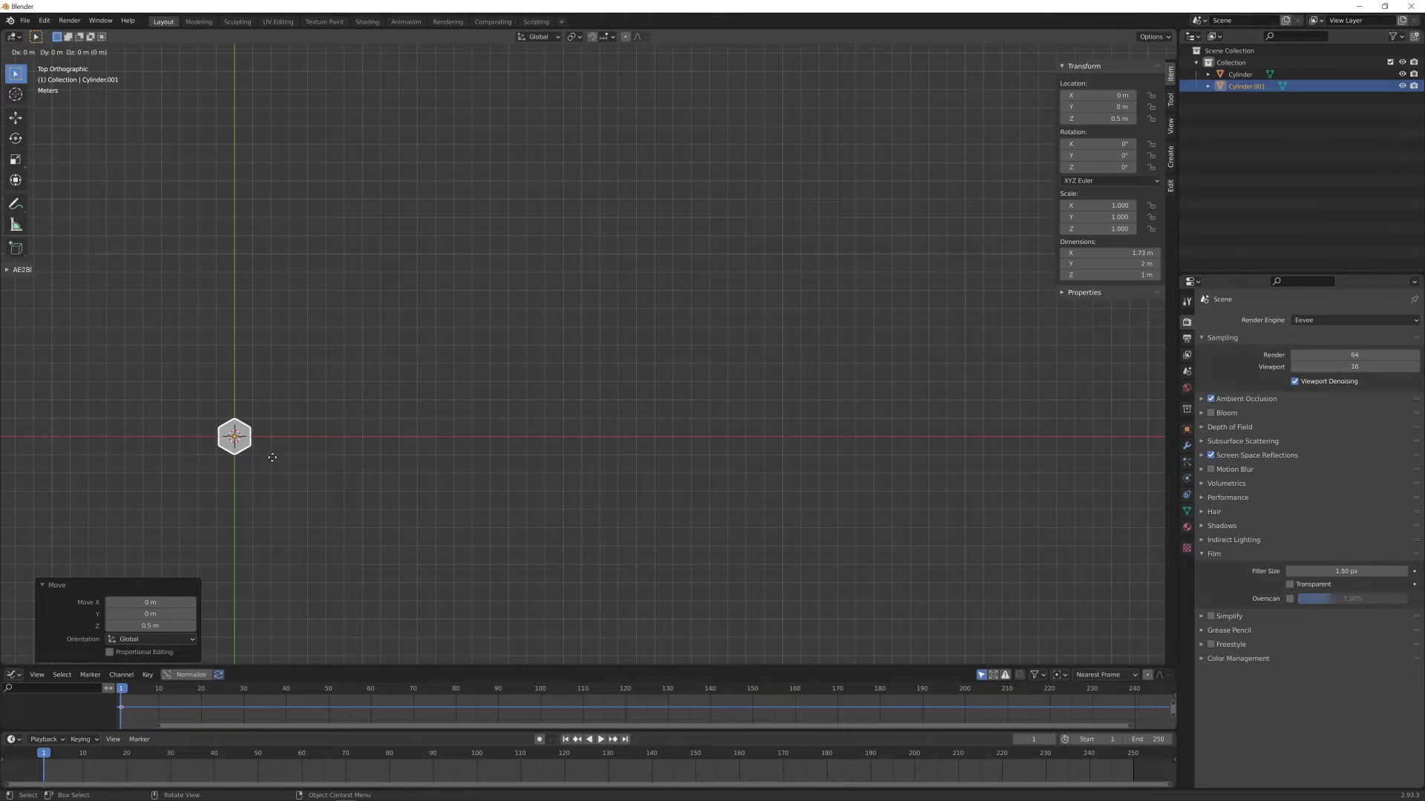
key(x)
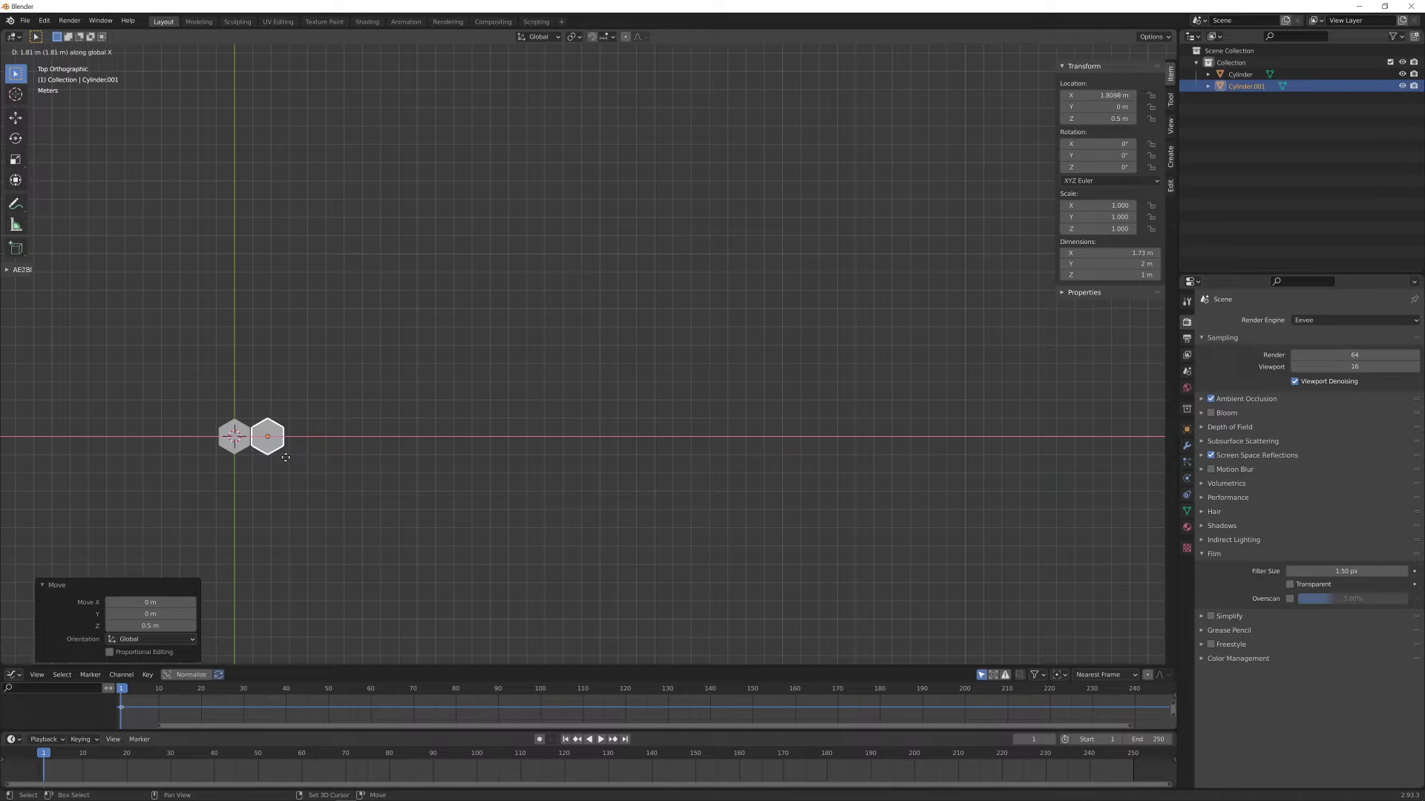
click(284, 458)
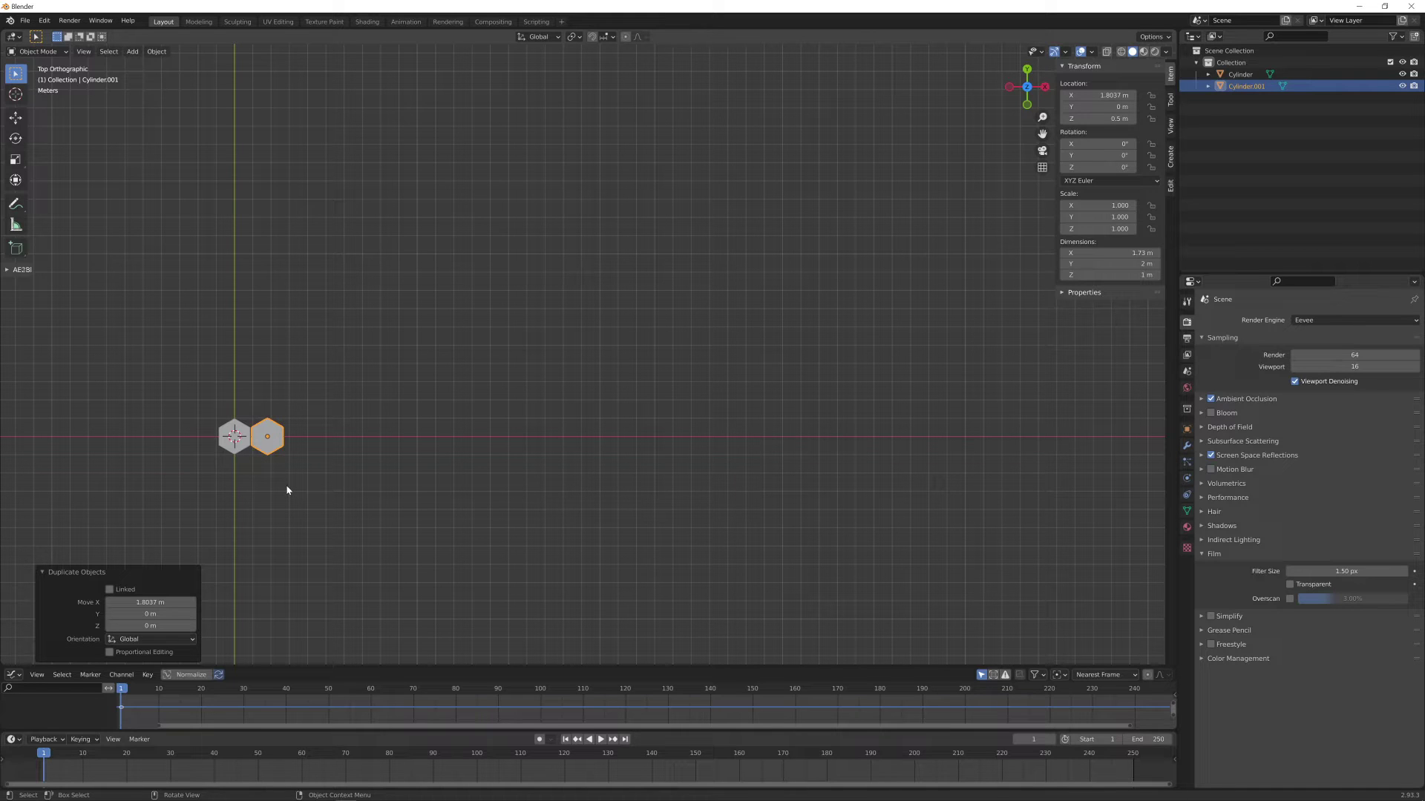
Repeat the duplicate until the row holds 28 hexagonal prisms
key(shift+r)
key(shift+r)
key(shift+r)
key(shift+r)
key(shift+r)
key(shift+r)
key(shift+r)
key(shift+r)
key(shift+r)
key(shift+r)
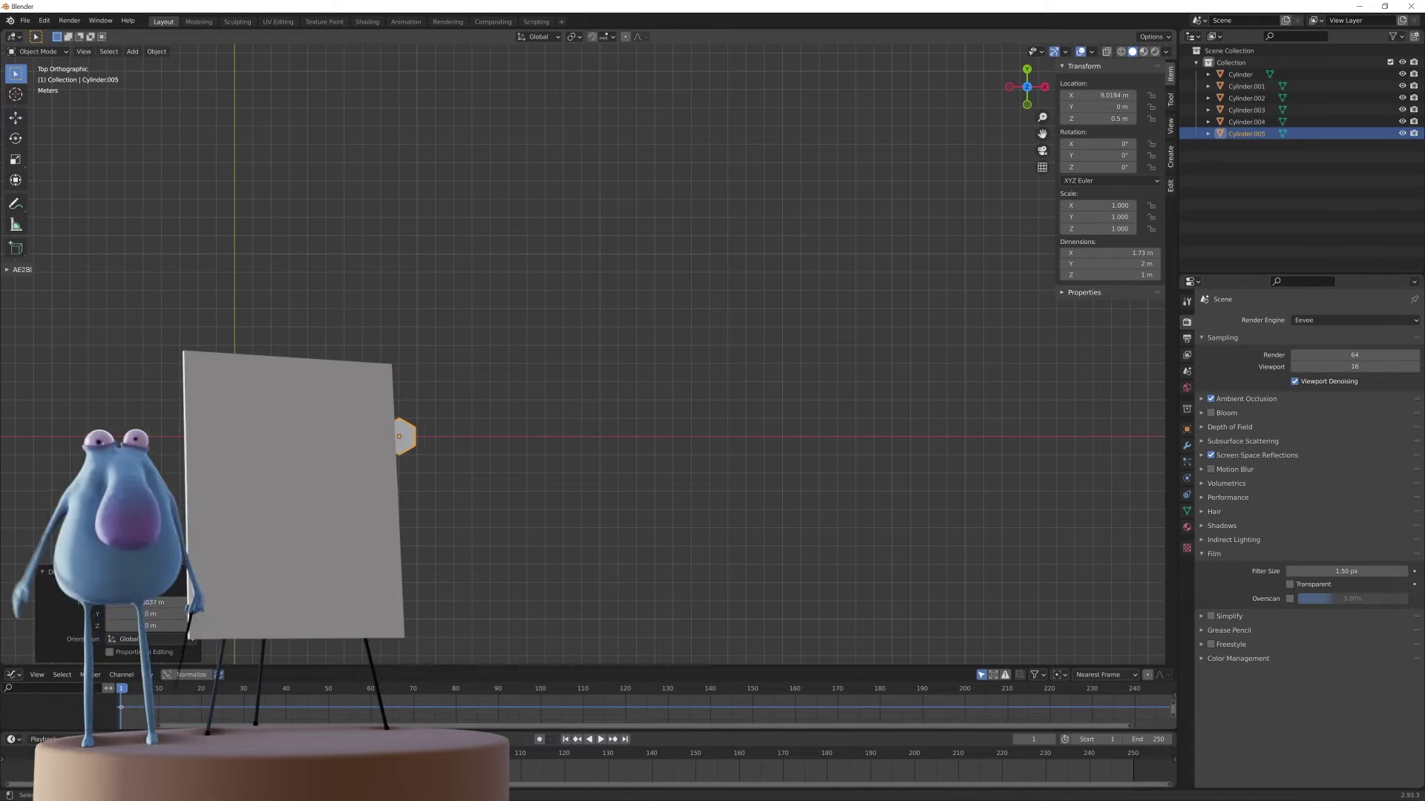
key(shift+r)
key(shift+r)
key(shift+r)
key(shift+r)
key(shift+r)
key(shift+r)
key(shift+r)
key(shift+r)
key(shift+r)
key(shift+r)
key(shift+r)
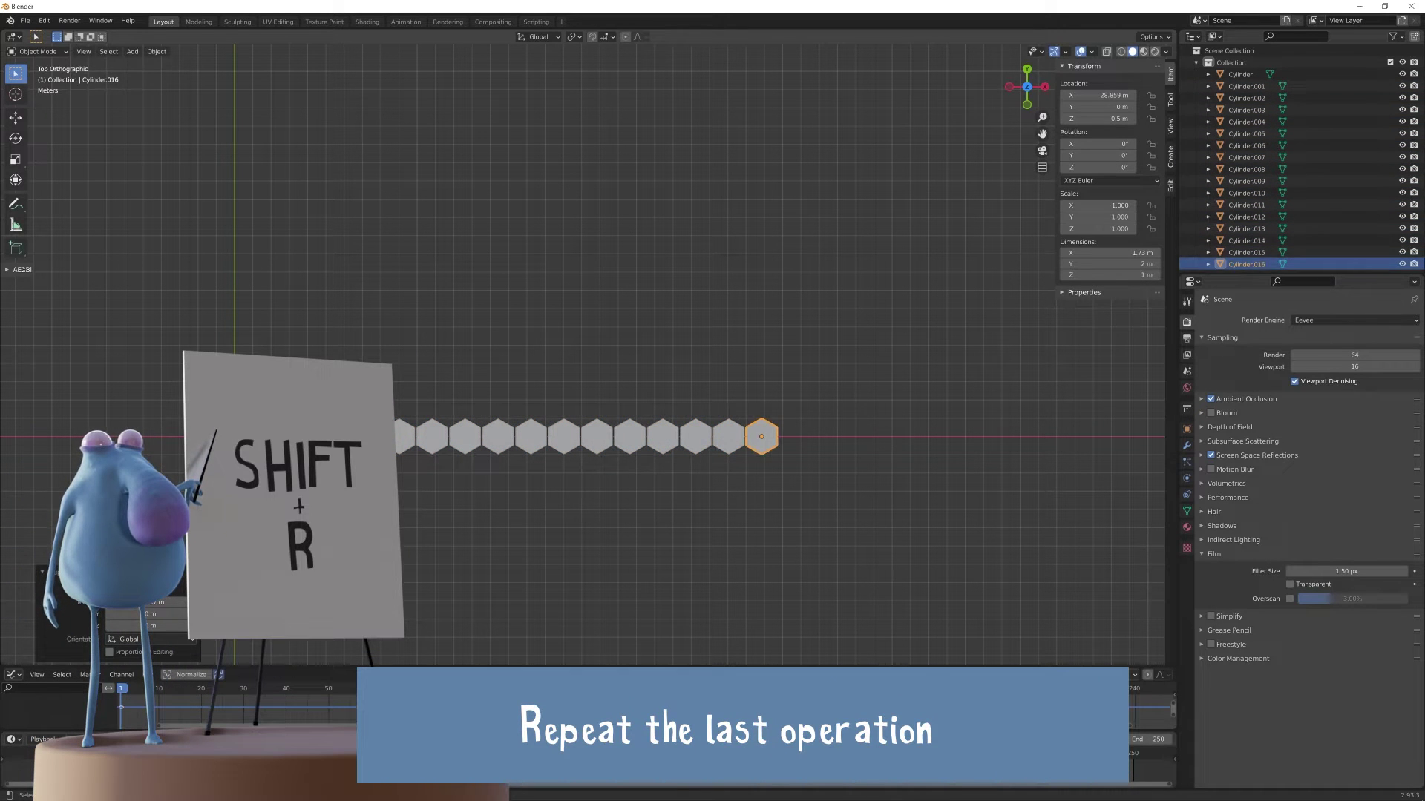
key(shift+r)
key(shift+r)
key(shift+r)
key(shift+r)
key(shift+r)
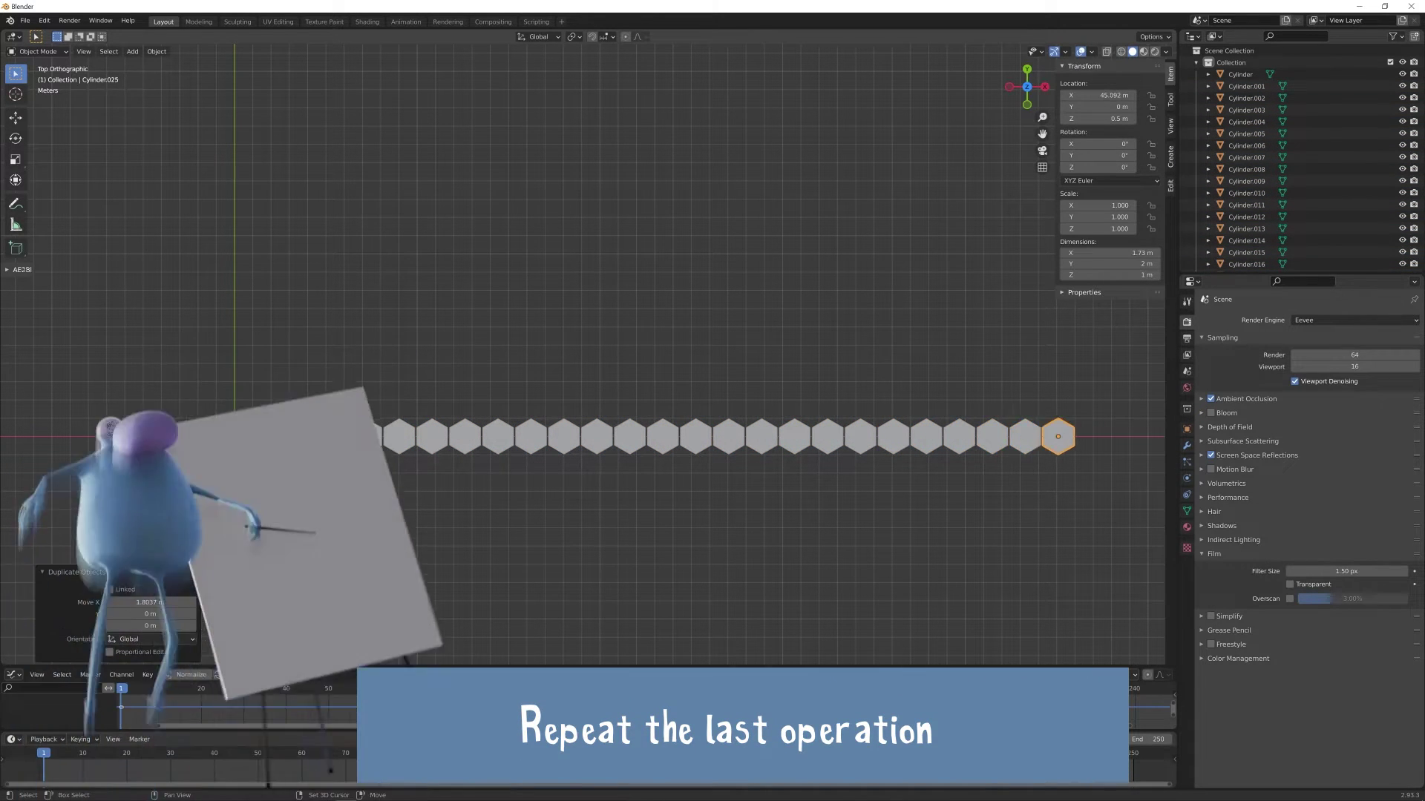
scroll(429, 495, down, 2)
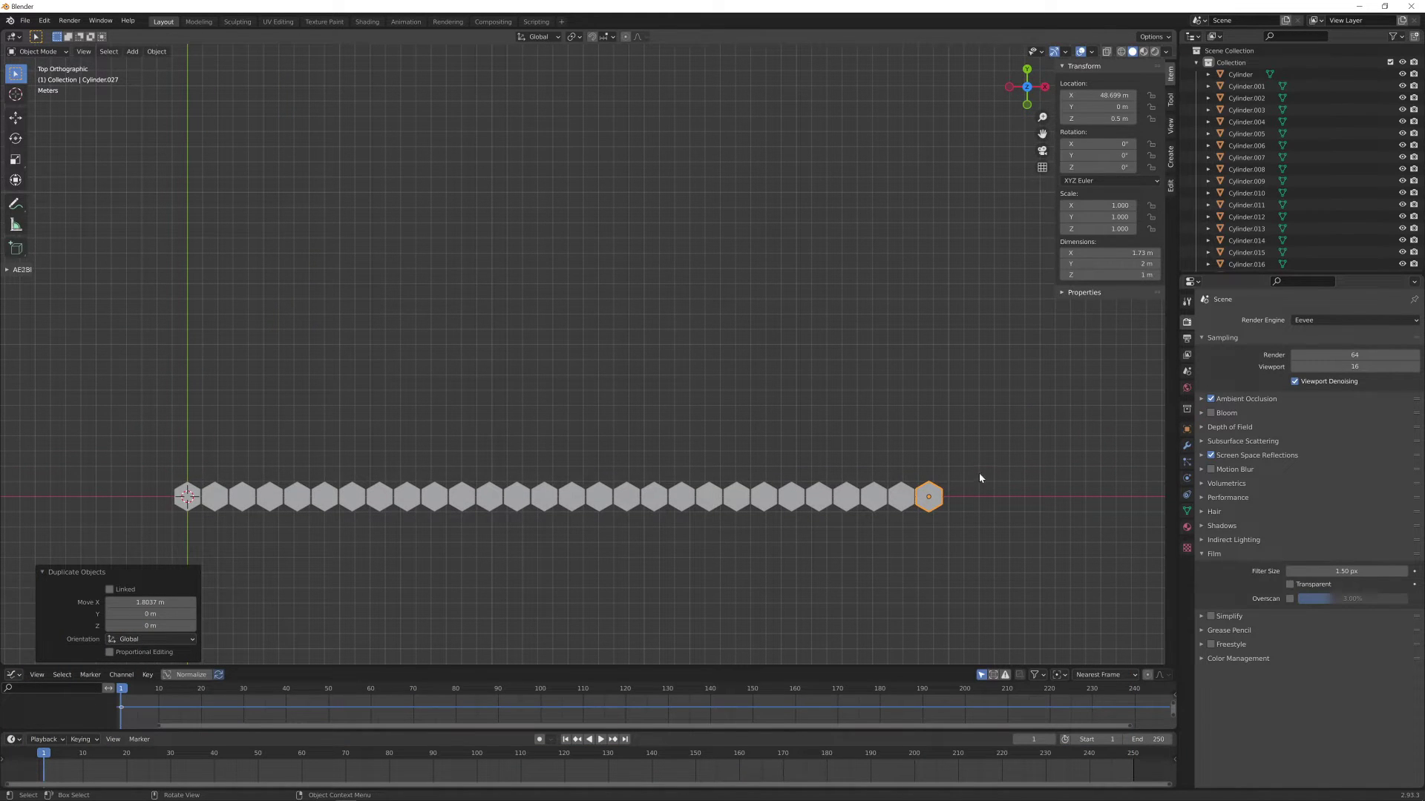
Duplicate the whole hexagon row and place the copy one row up along Y
drag(986, 459, 175, 538)
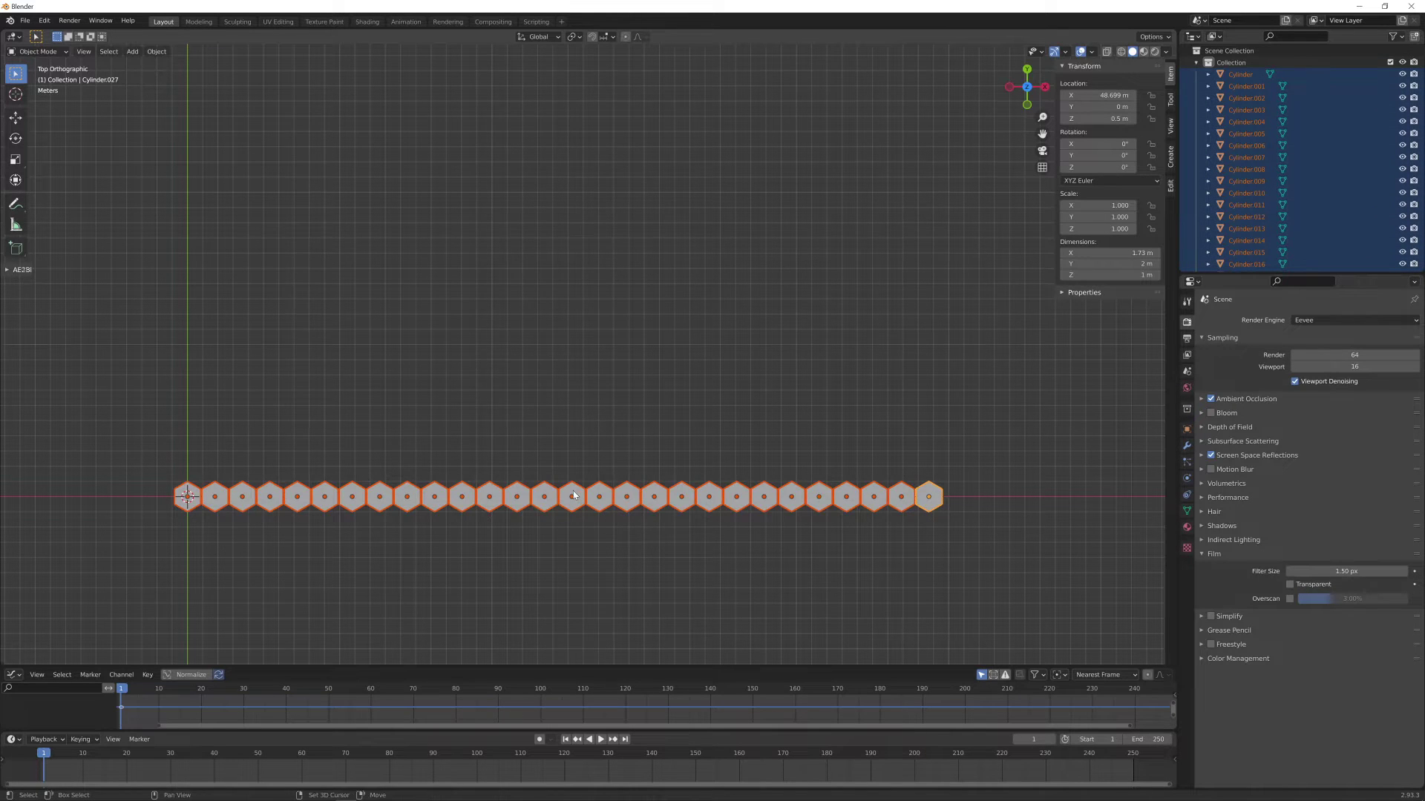
shift+middle_drag(573, 498, 572, 533)
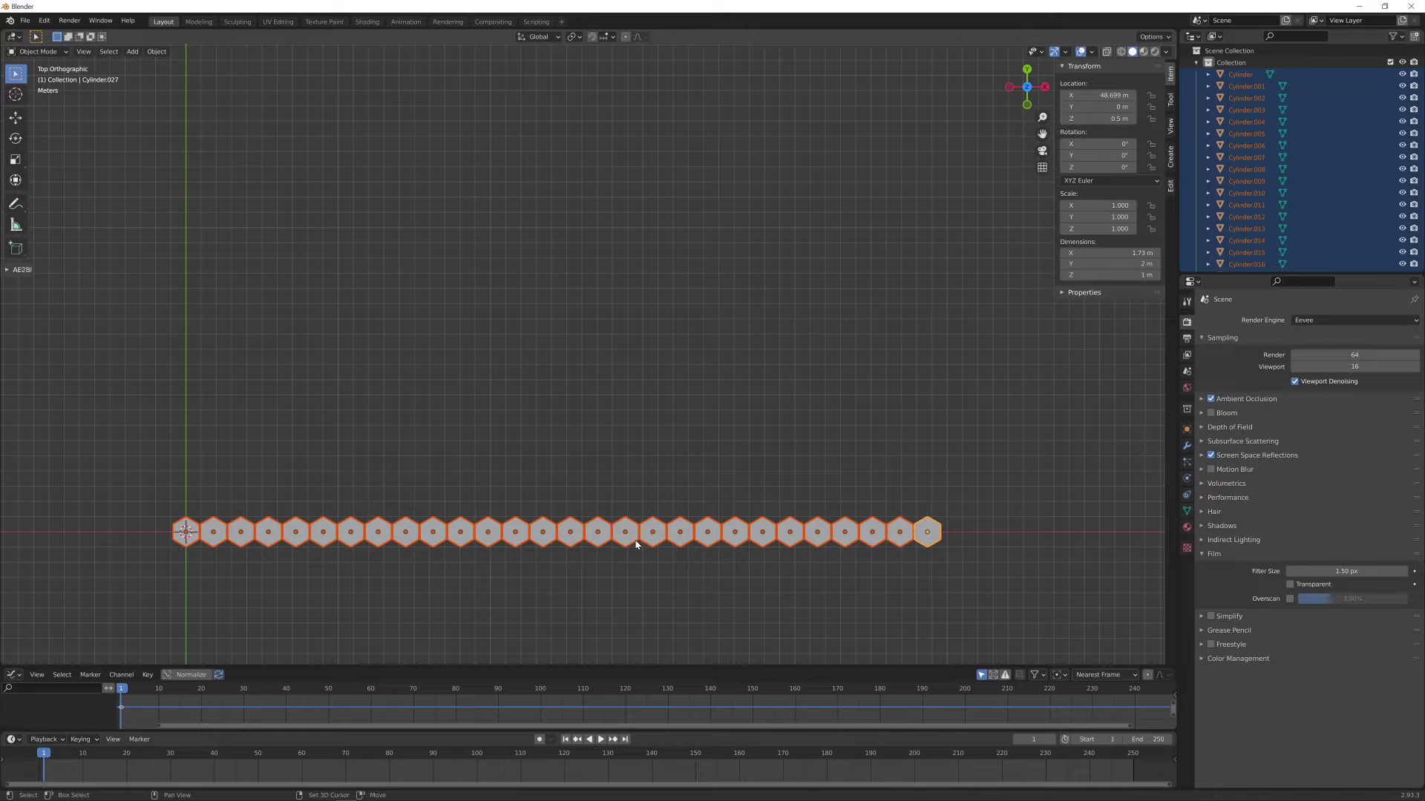
key(shift+d)
key(y)
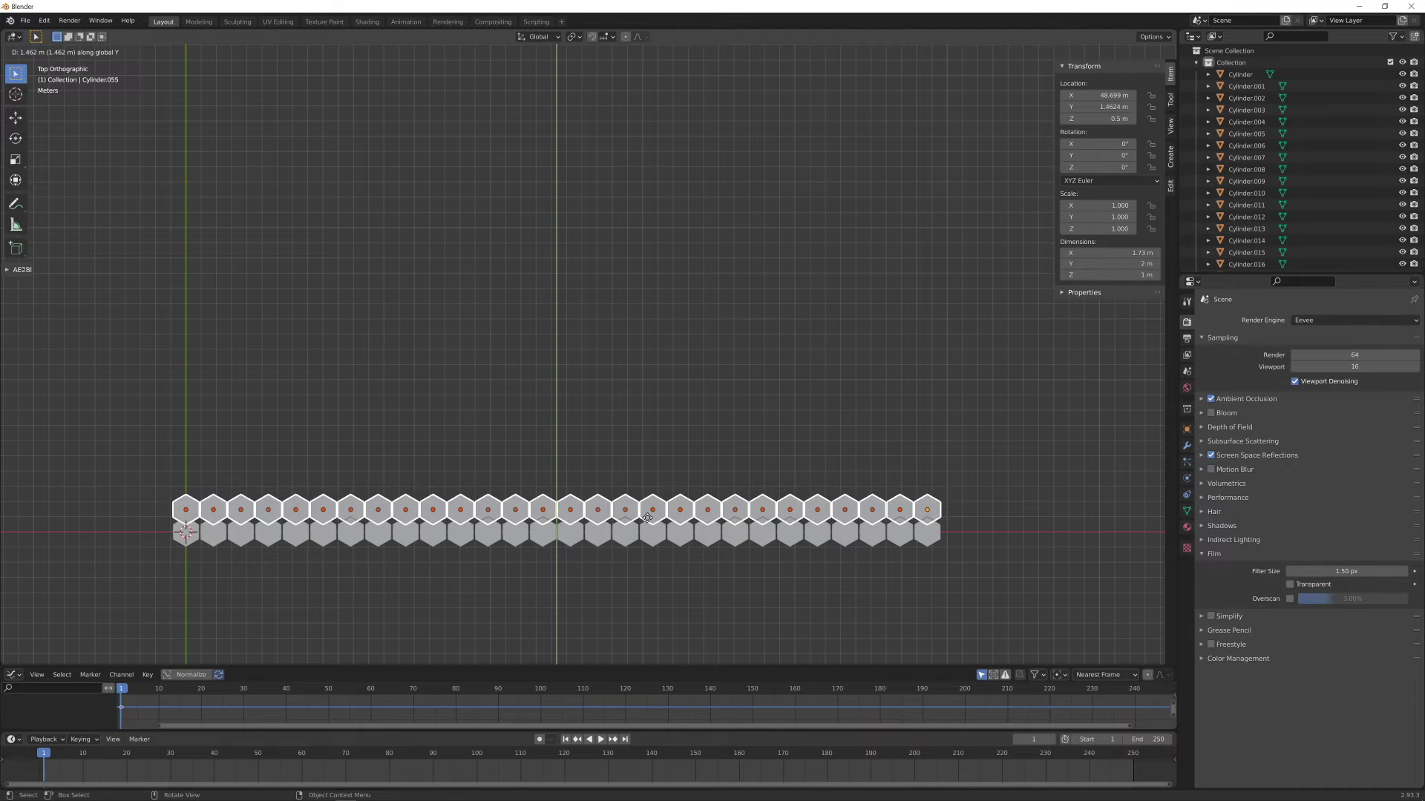
click(710, 526)
scroll(710, 526, up, 5)
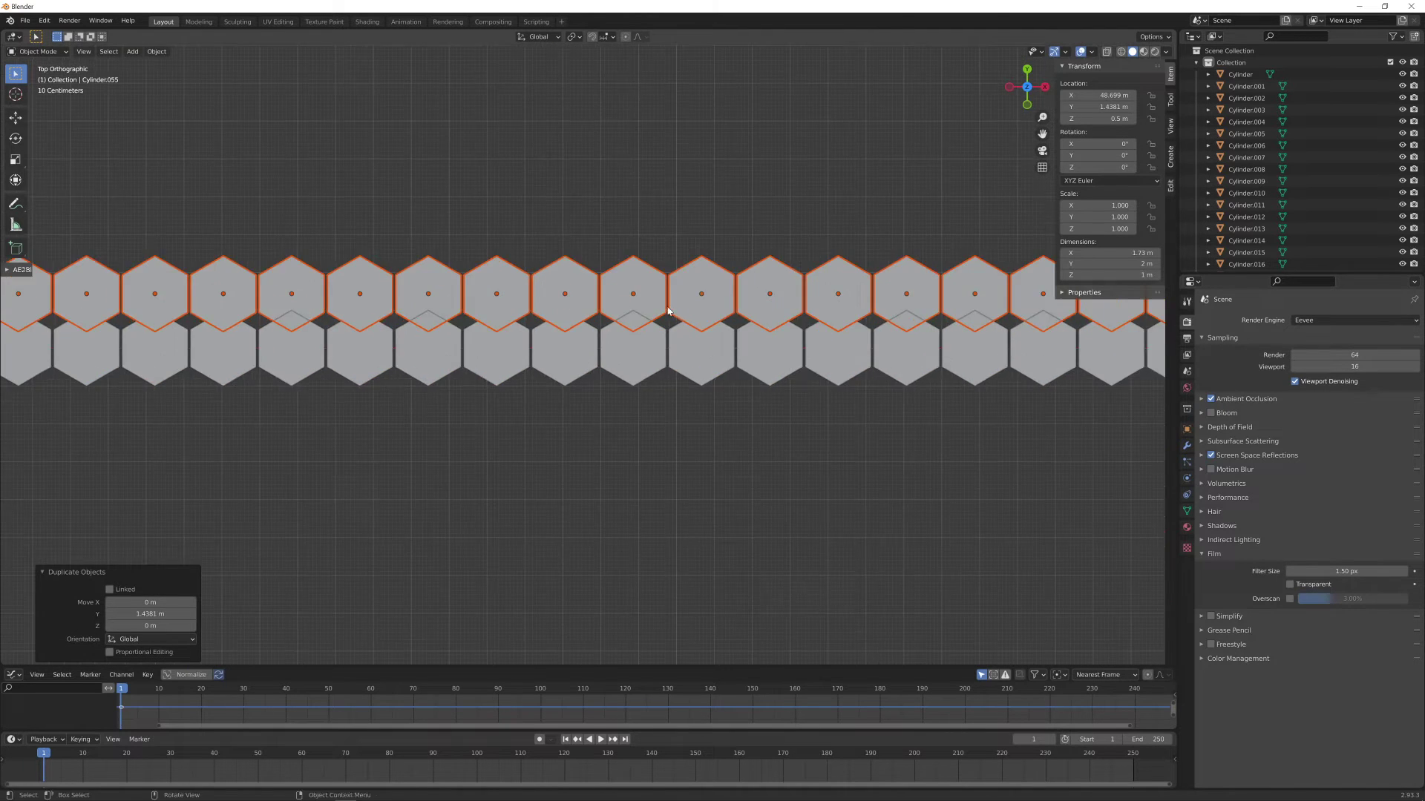
scroll(608, 440, up, 1)
Try nesting the copied row half a tile sideways, undo that offset, and recentre the view
key(g)
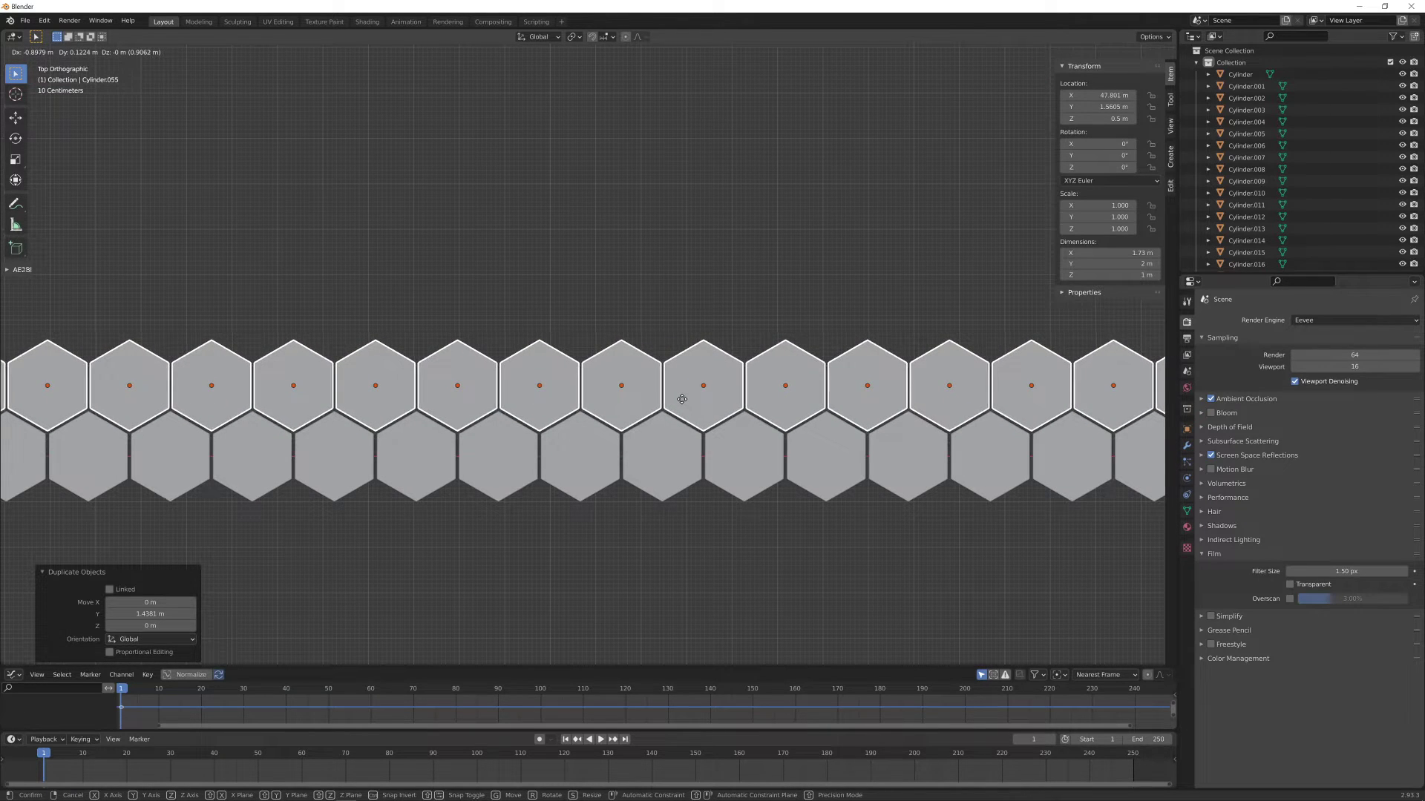
click(682, 398)
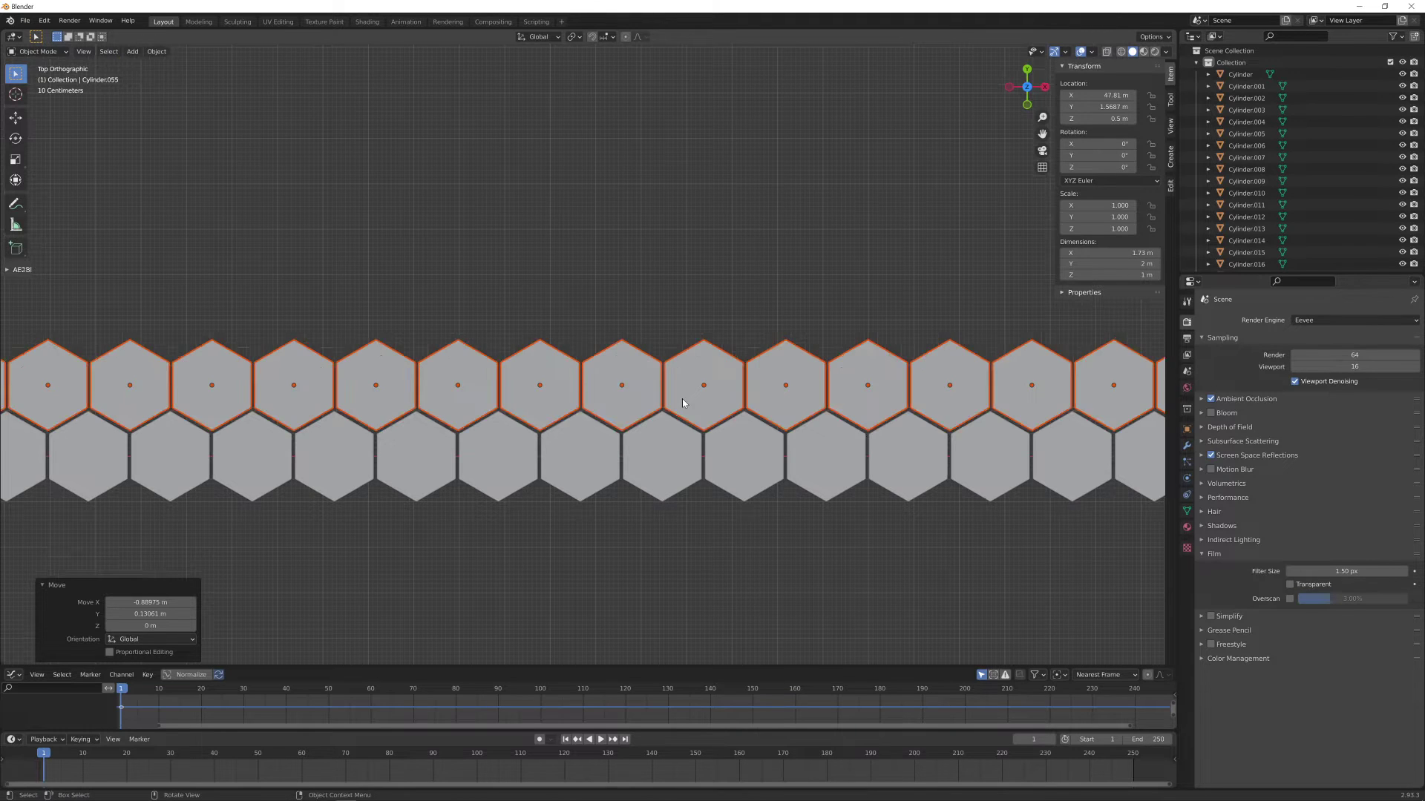
scroll(604, 448, down, 8)
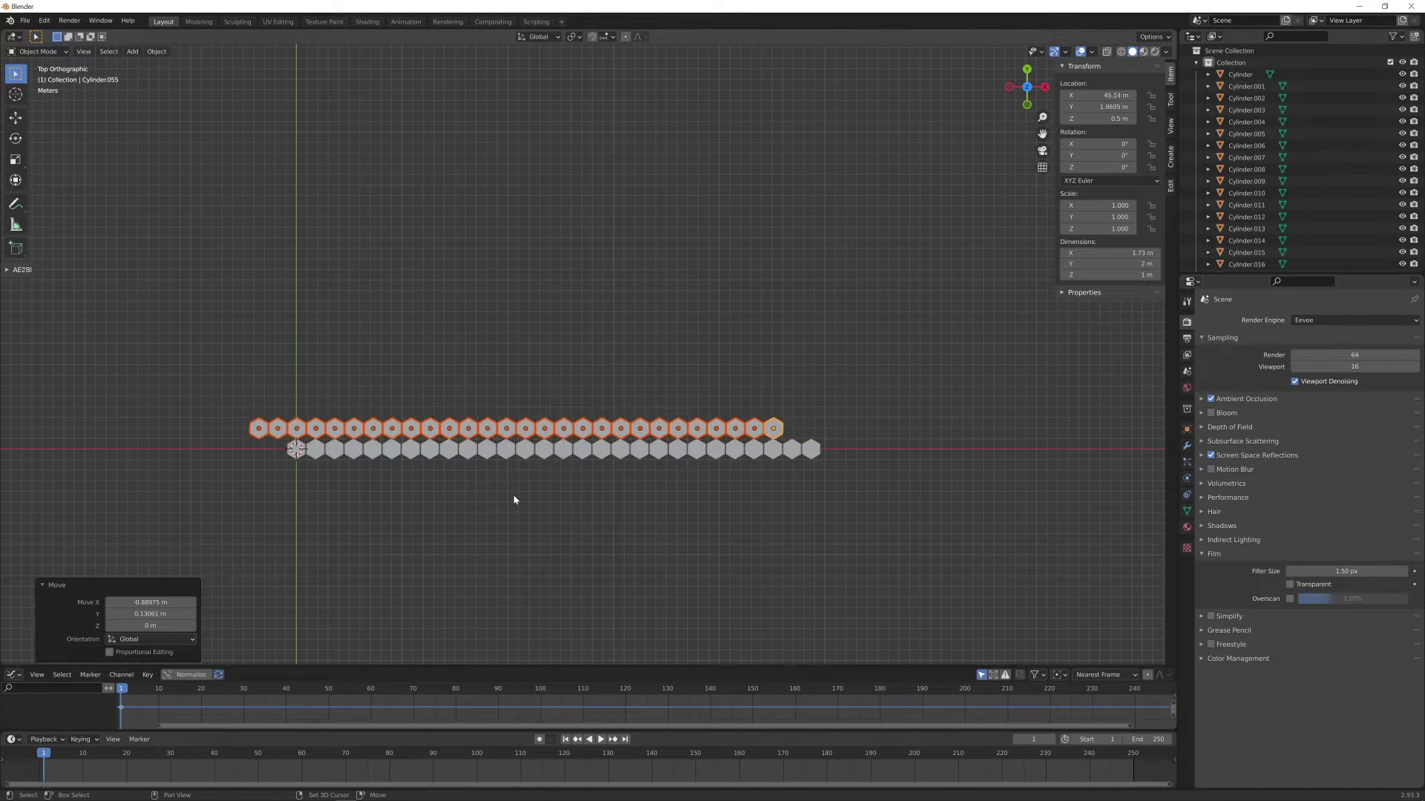
key(ctrl+z)
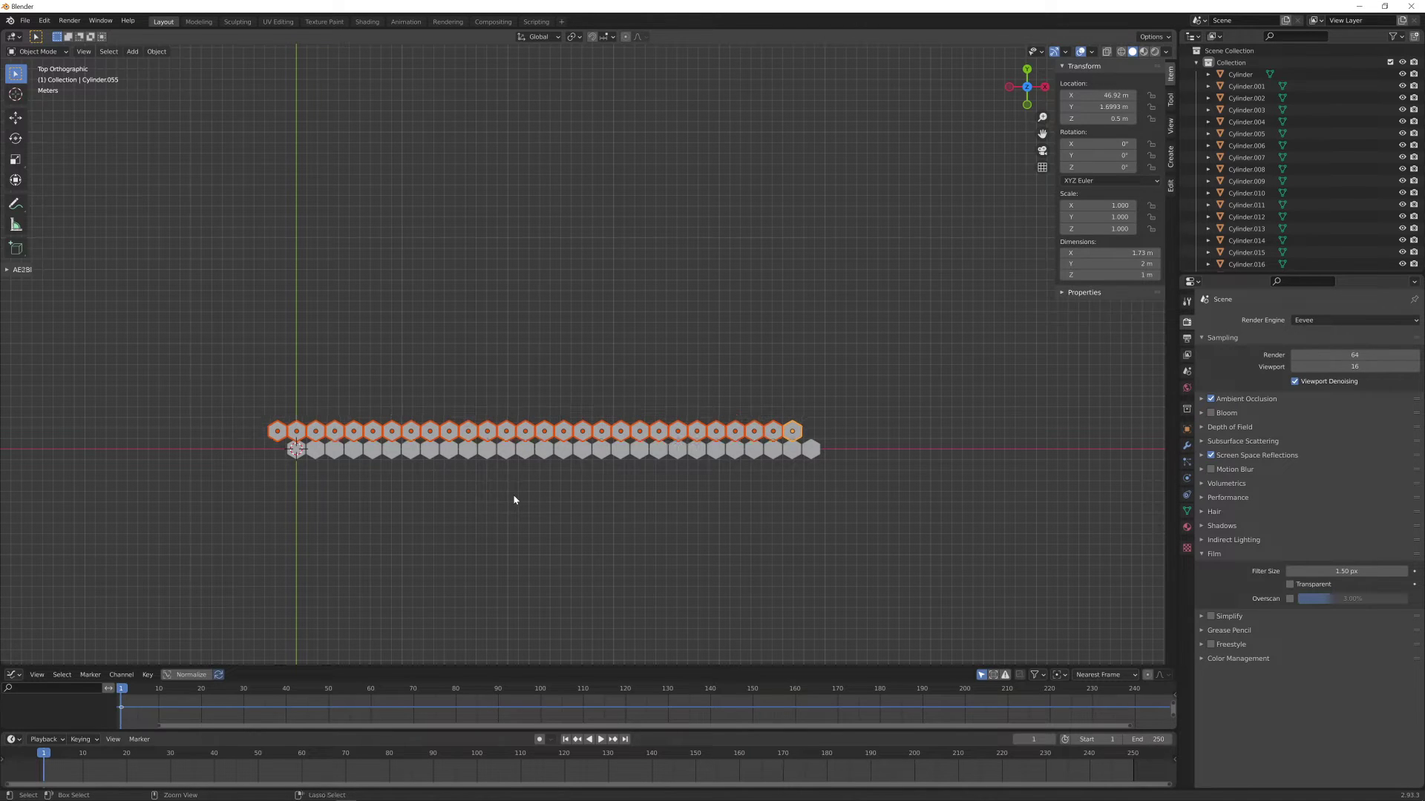
scroll(523, 502, up, 2)
scroll(607, 517, up, 2)
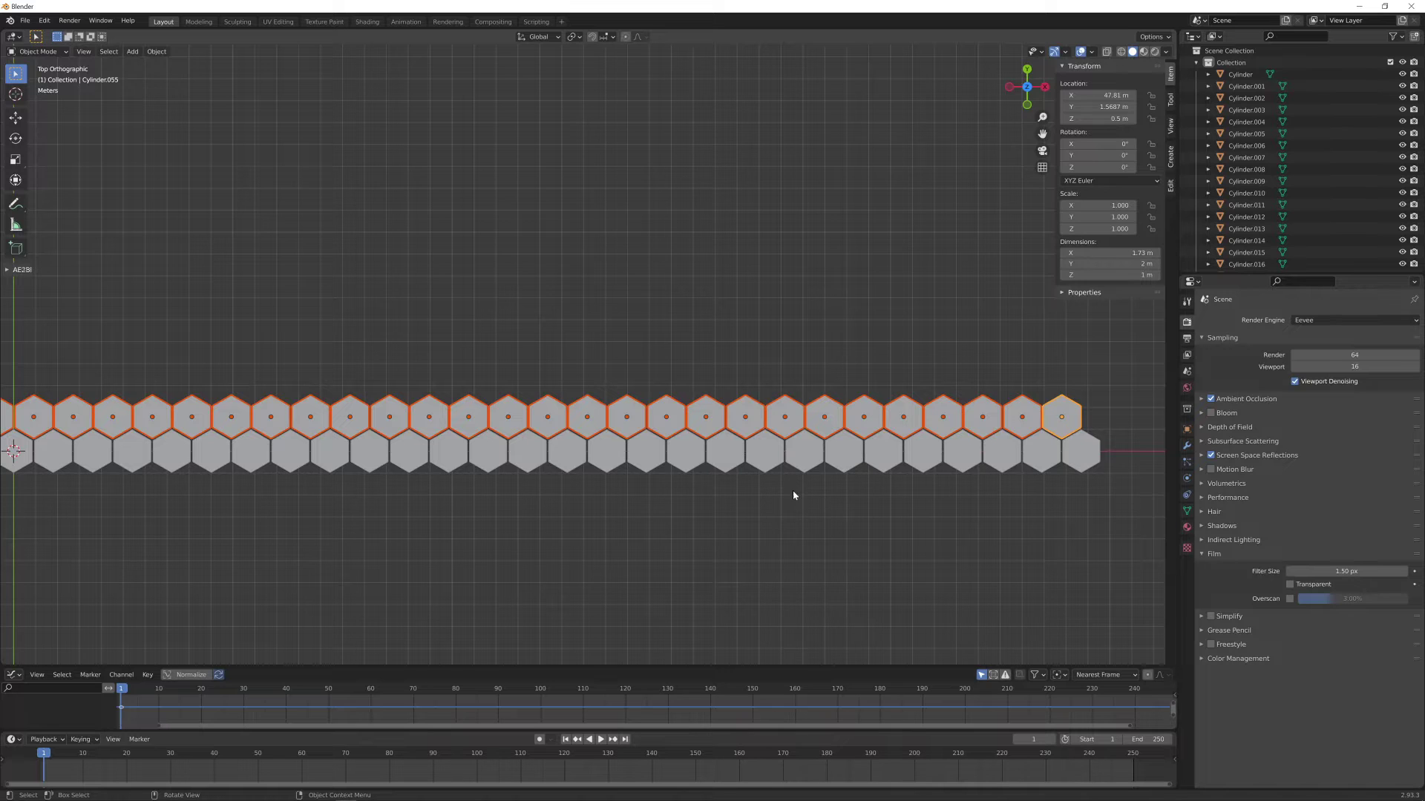
scroll(653, 465, down, 1)
shift+middle_drag(578, 415, 586, 482)
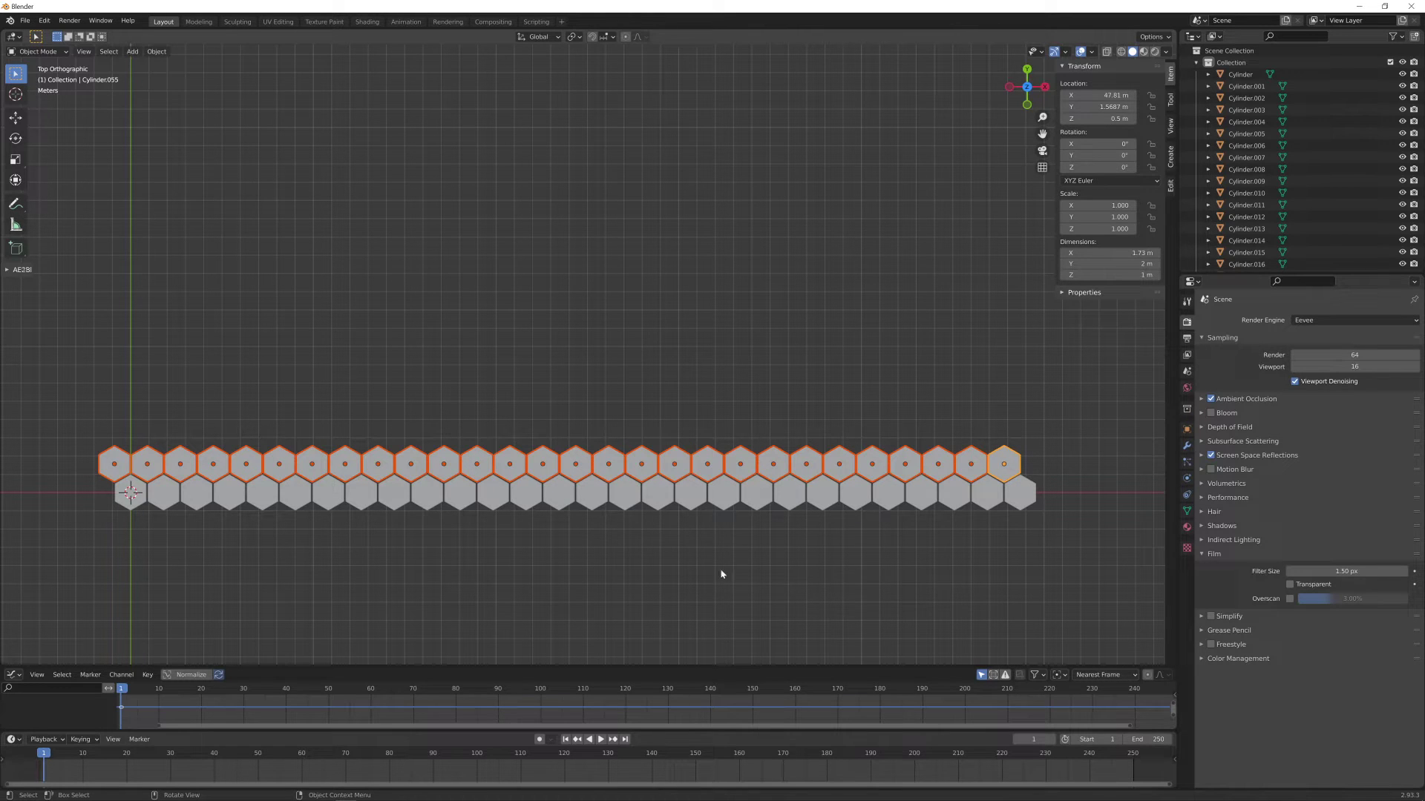
Duplicate all tiles and move the copies 3.1544 m along Y
key(a)
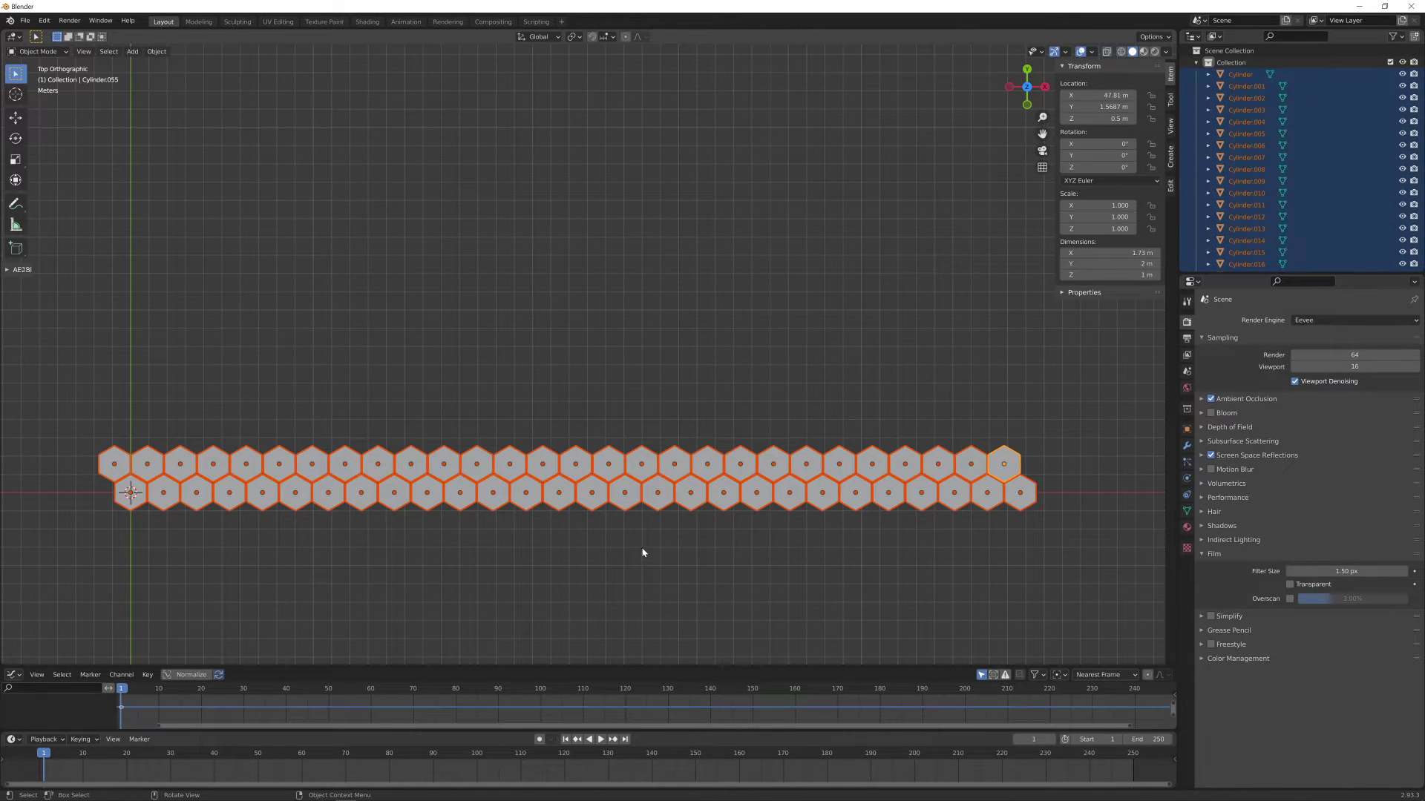
key(shift+d)
key(y)
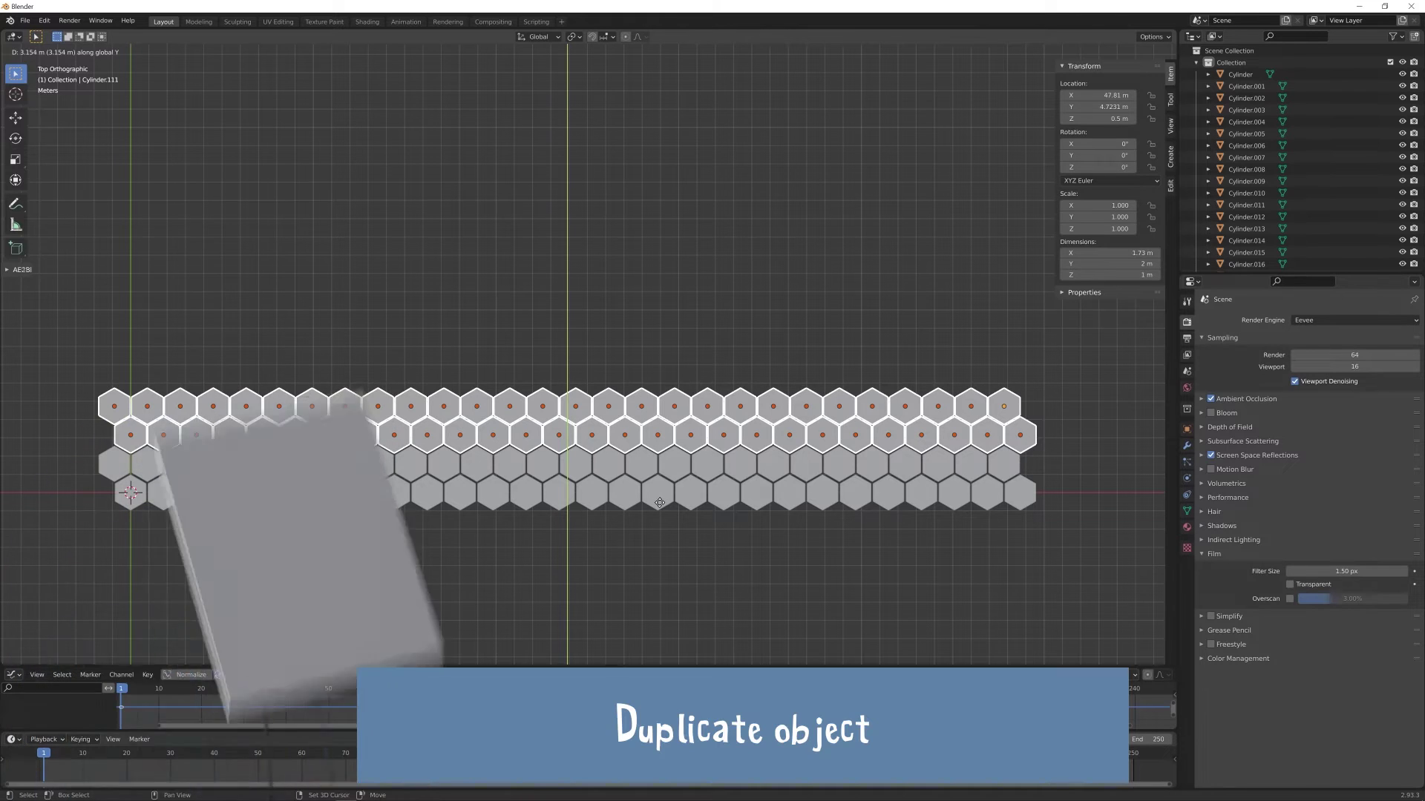
click(657, 504)
scroll(642, 533, down, 2)
scroll(631, 564, down, 2)
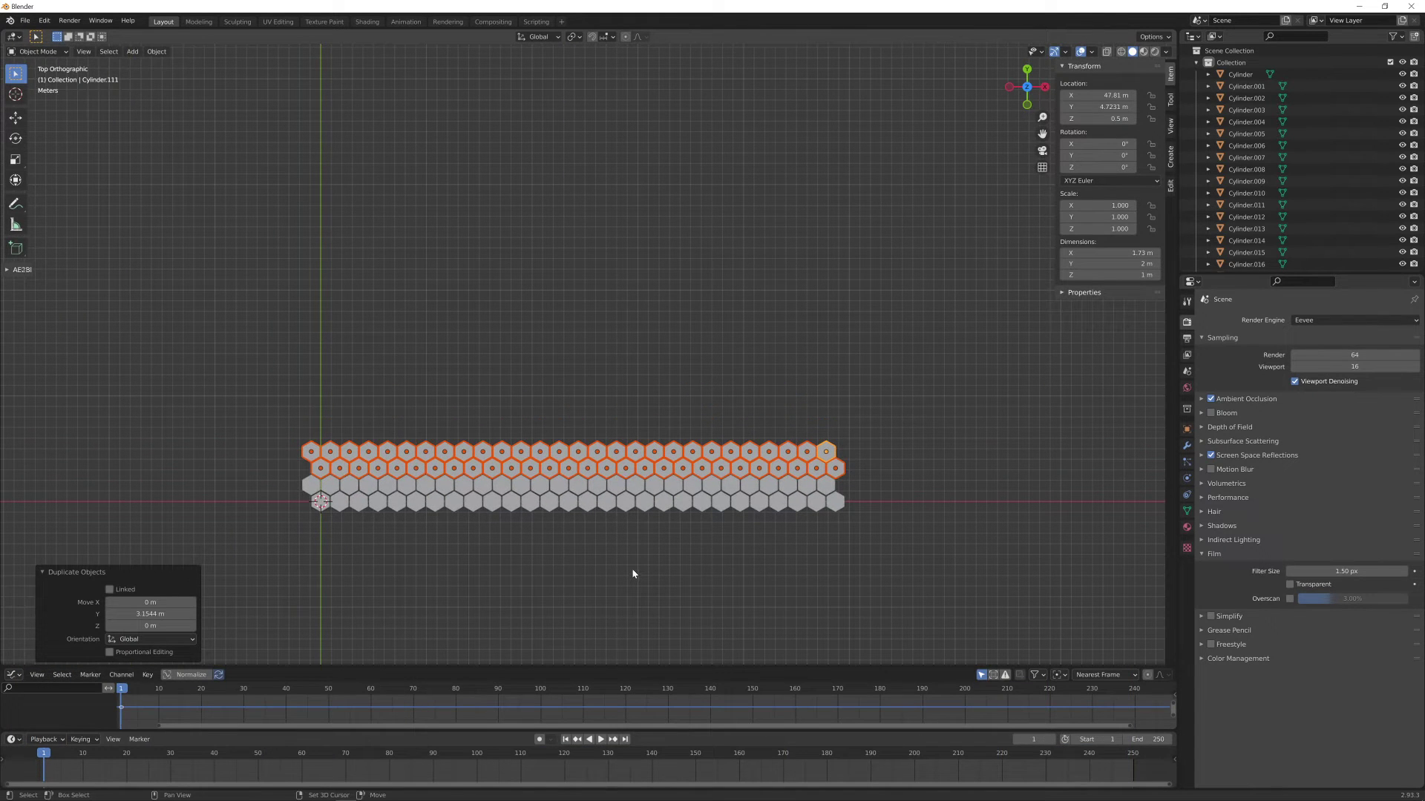
Repeat the row-pair duplicate three more times to fill out the pavement
key(shift+r)
key(shift+r)
key(shift+r)
key(shift+r)
key(shift+r)
key(shift+r)
key(shift+r)
key(shift+r)
key(shift+r)
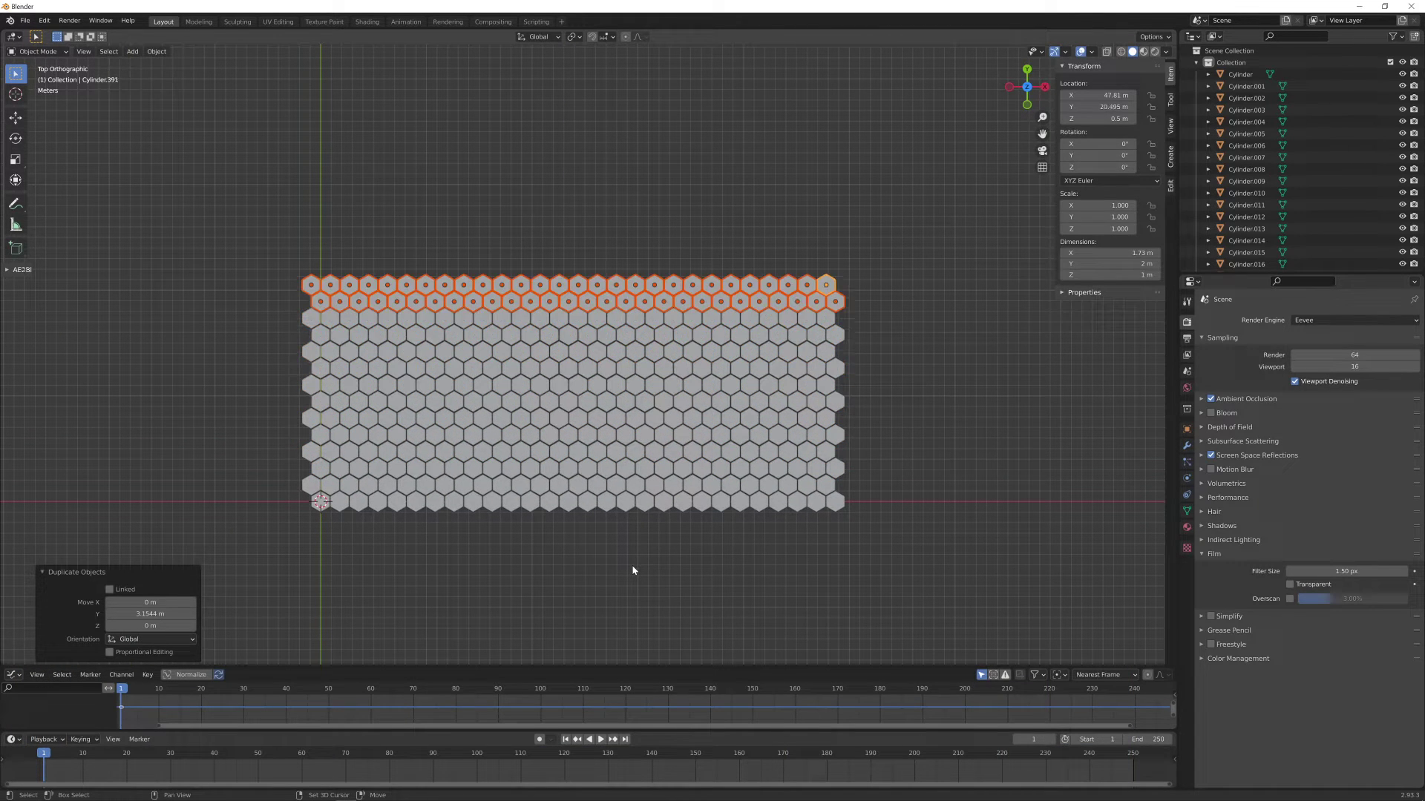
key(shift+r)
key(shift+r)
key(shift+r)
key(shift+r)
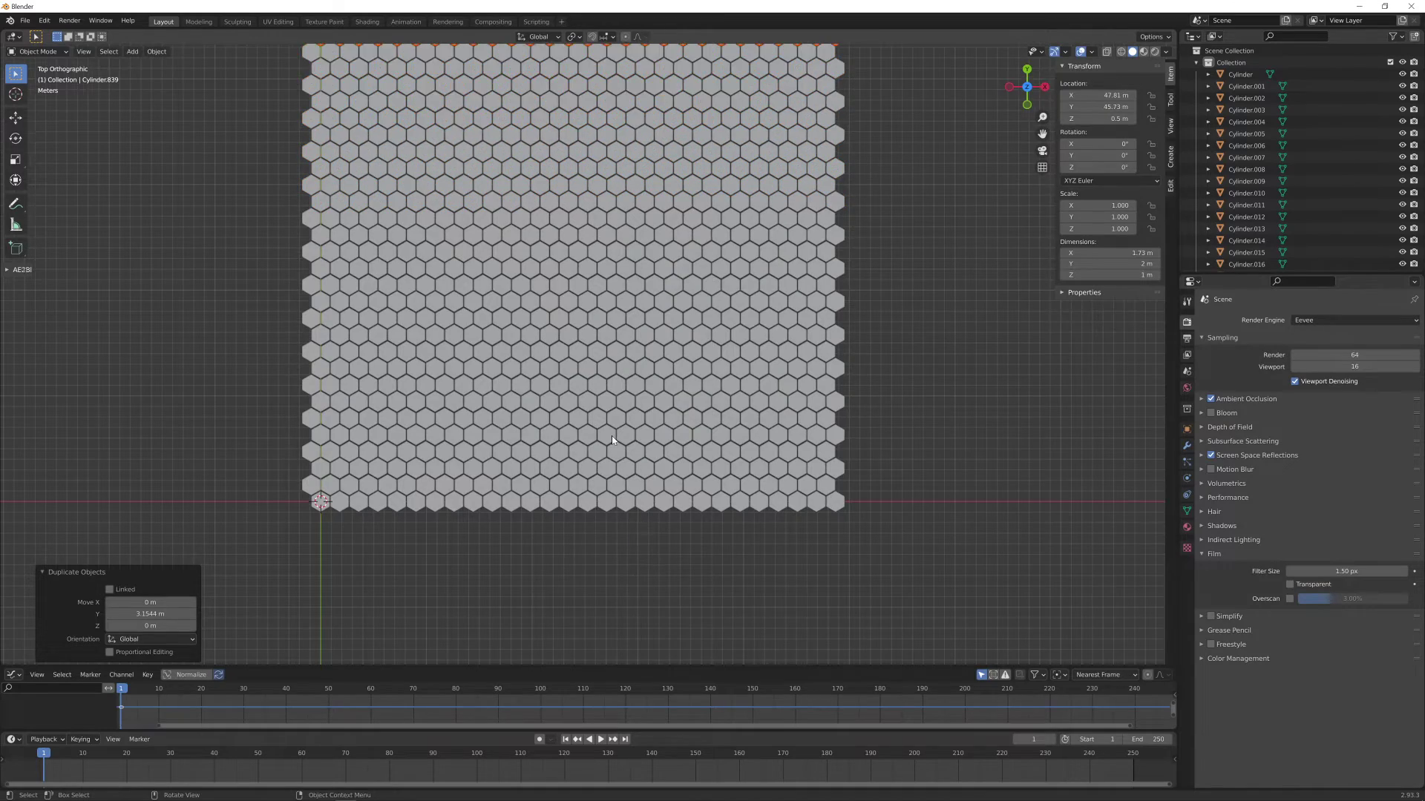
scroll(616, 520, down, 2)
key(shift+r)
key(shift+r)
key(shift+r)
key(shift+r)
scroll(594, 505, down, 2)
middle_drag(594, 505, 611, 359)
scroll(610, 359, up, 4)
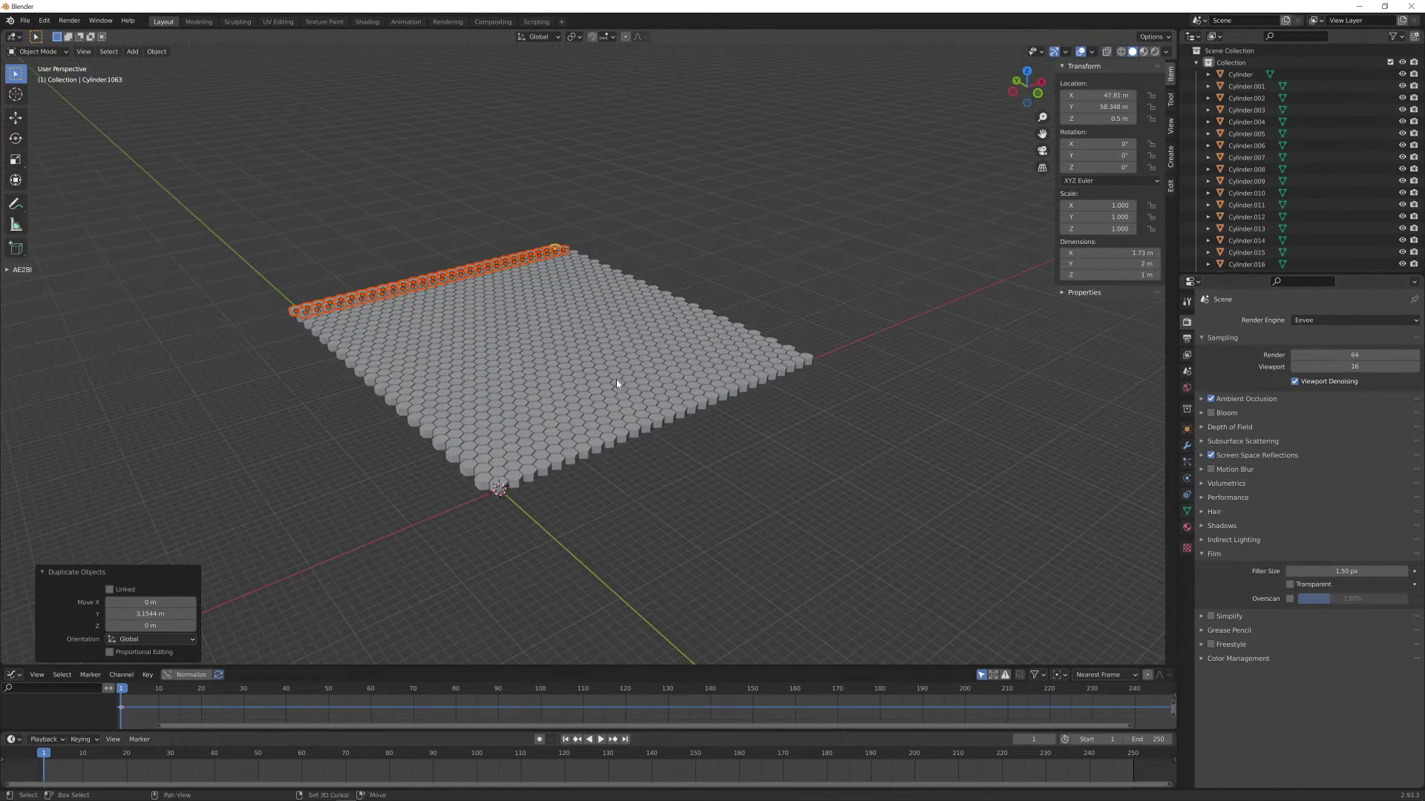
middle_drag(639, 407, 607, 221)
Rename the tiles' collection to 'Pavement'
click(1196, 62)
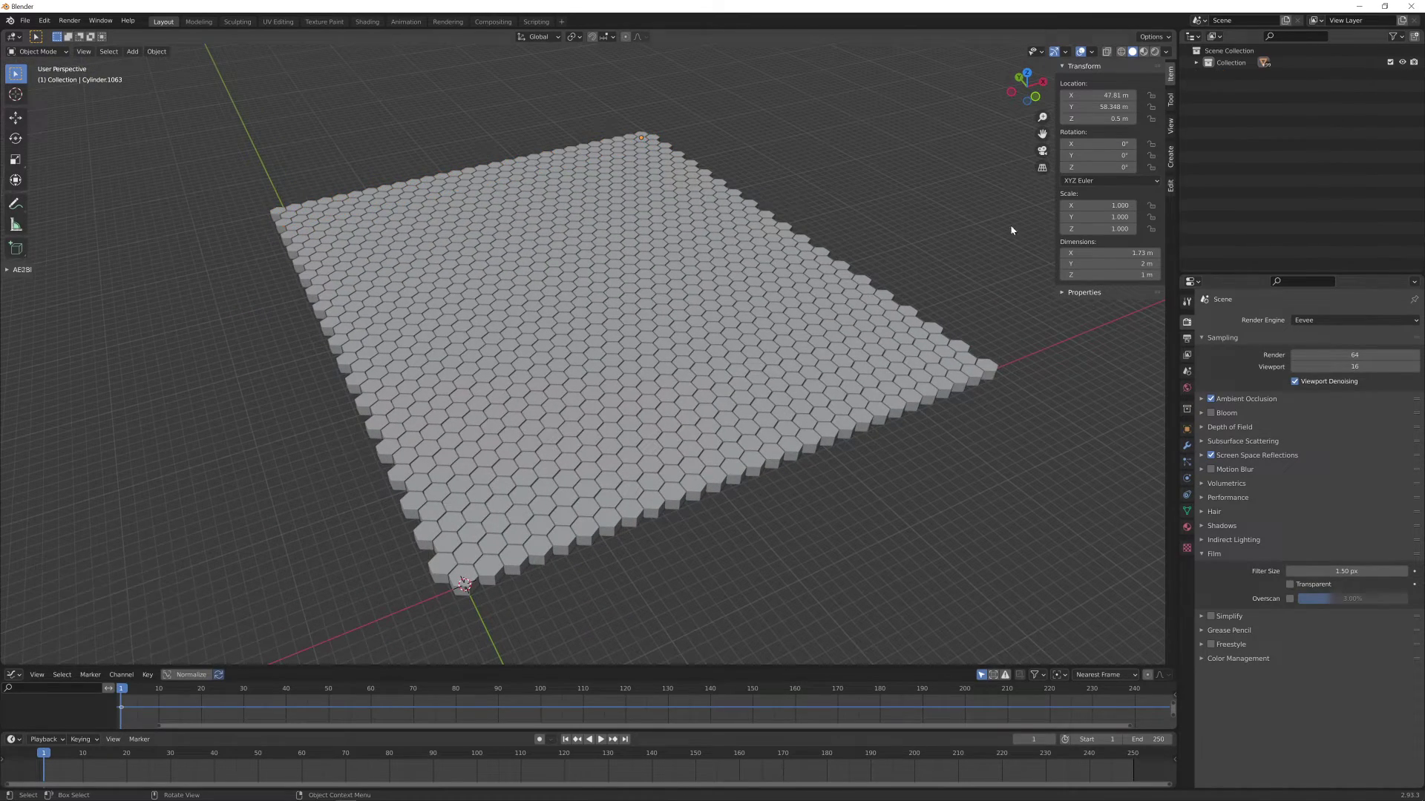
click(1229, 65)
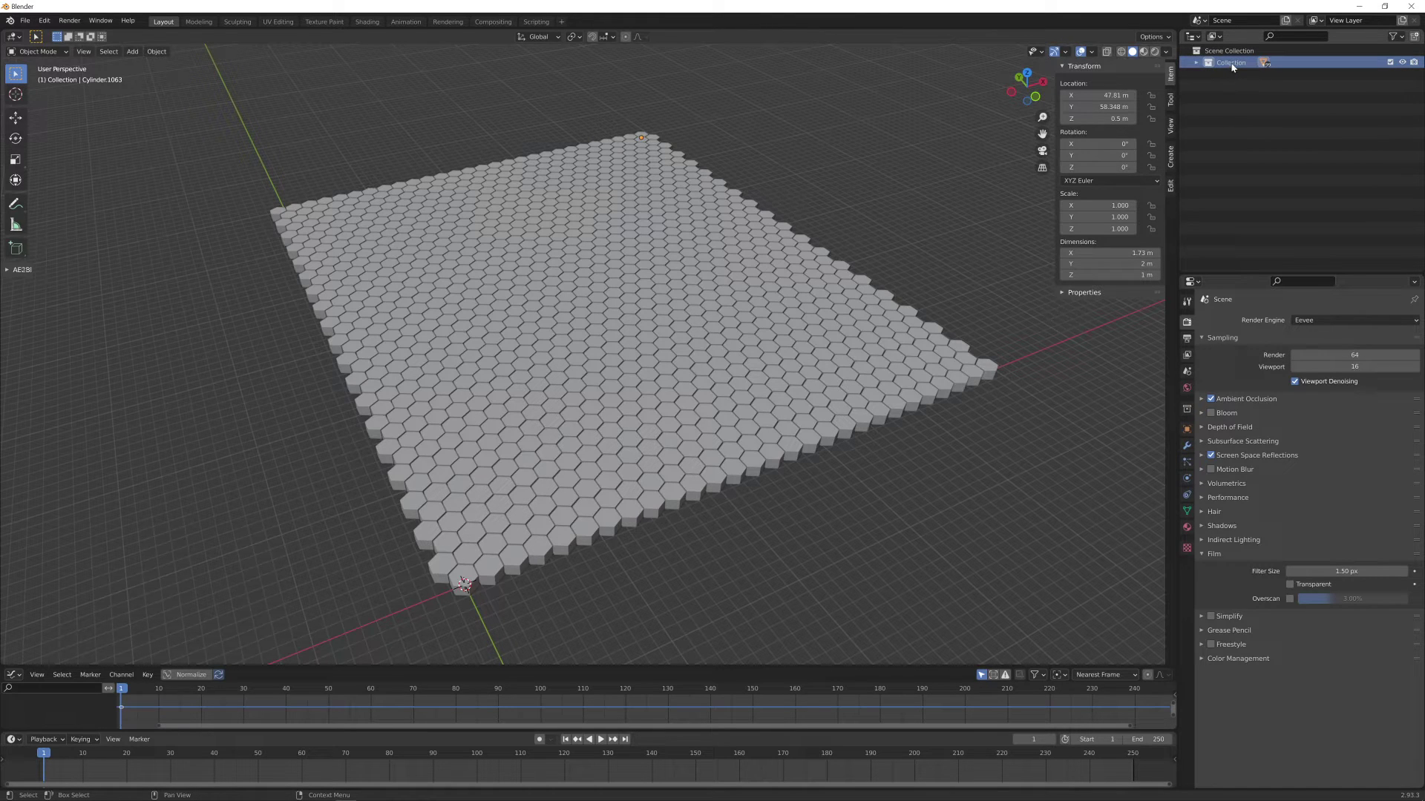
double_click(1228, 64)
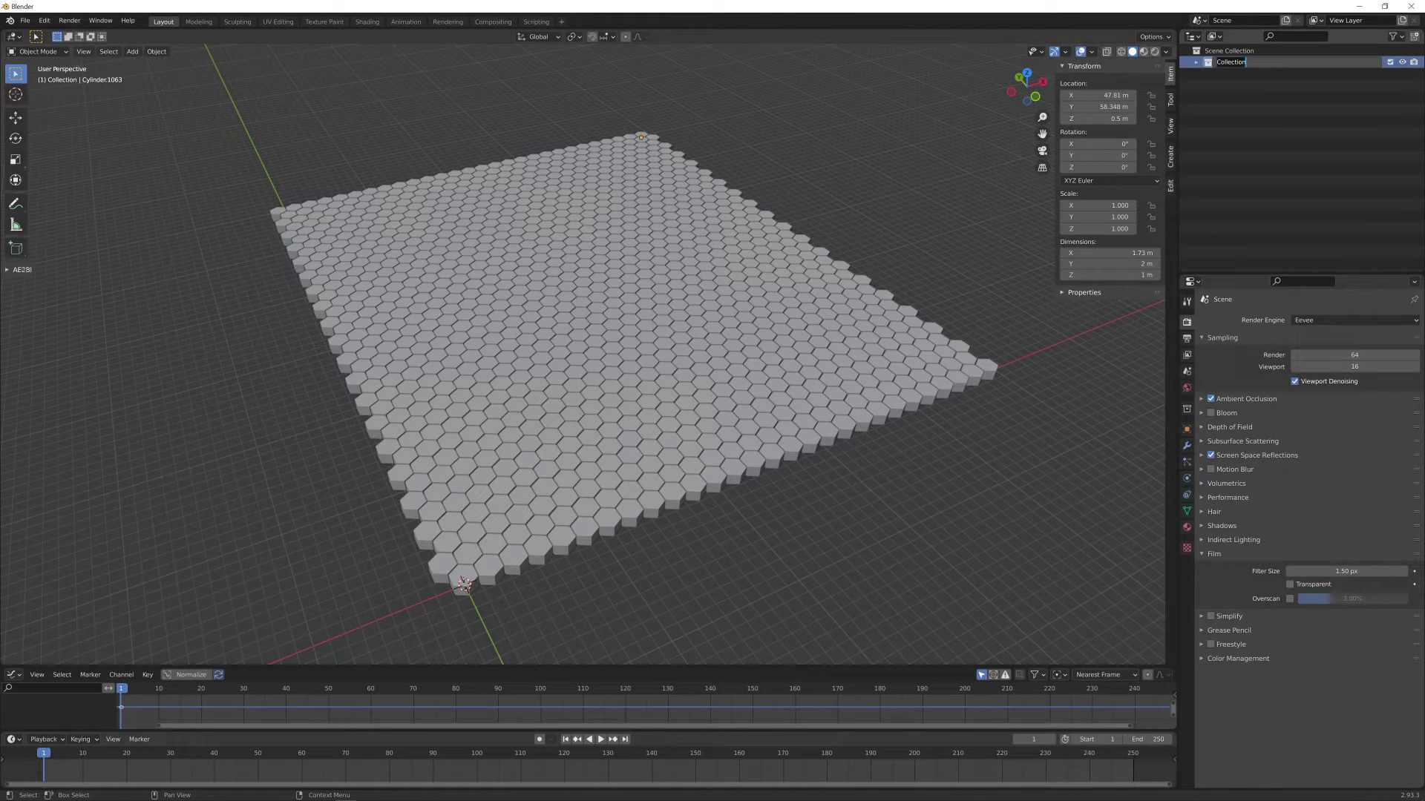
text(Pavement)
key(Return)
Create a new collection, Collection 2, and make it active
right_click(1228, 99)
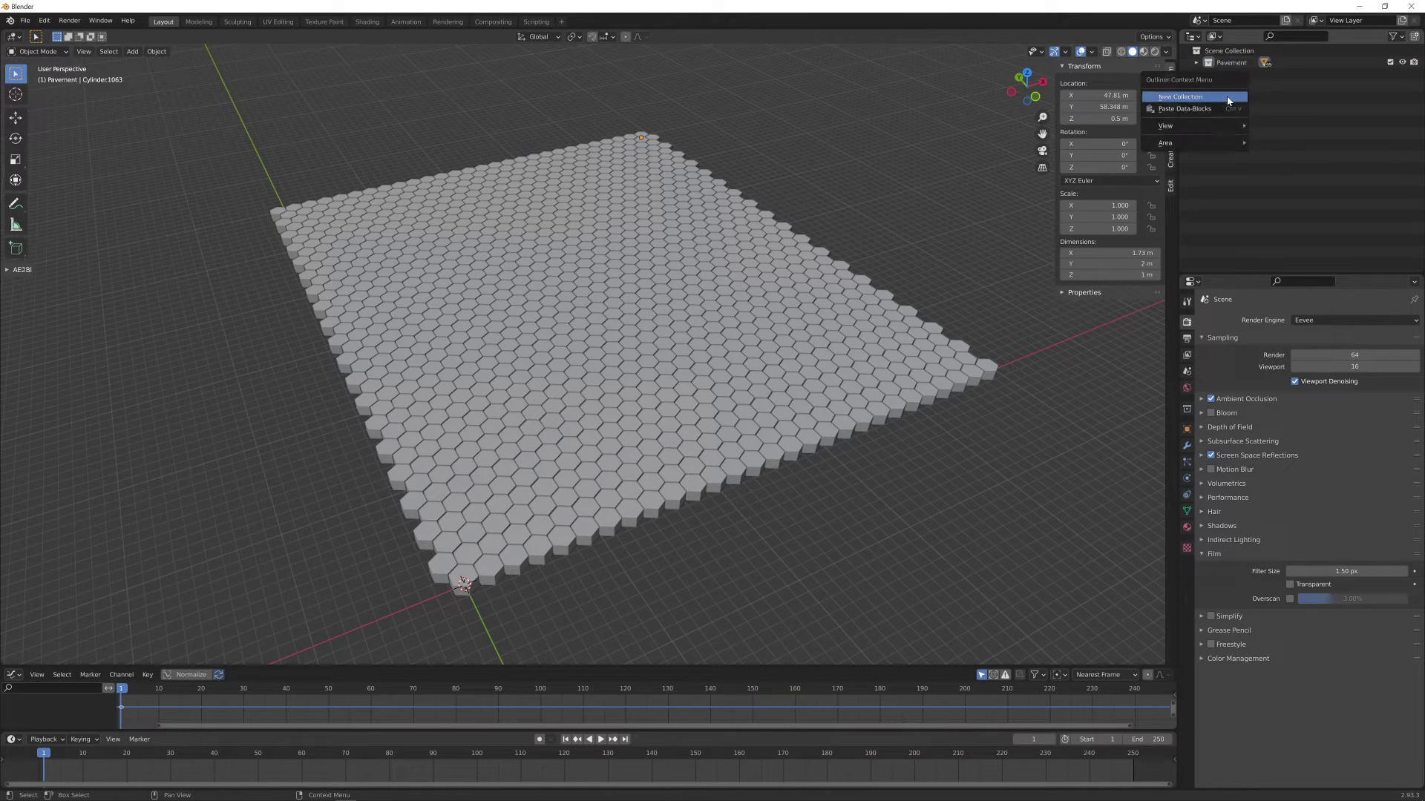
click(1228, 98)
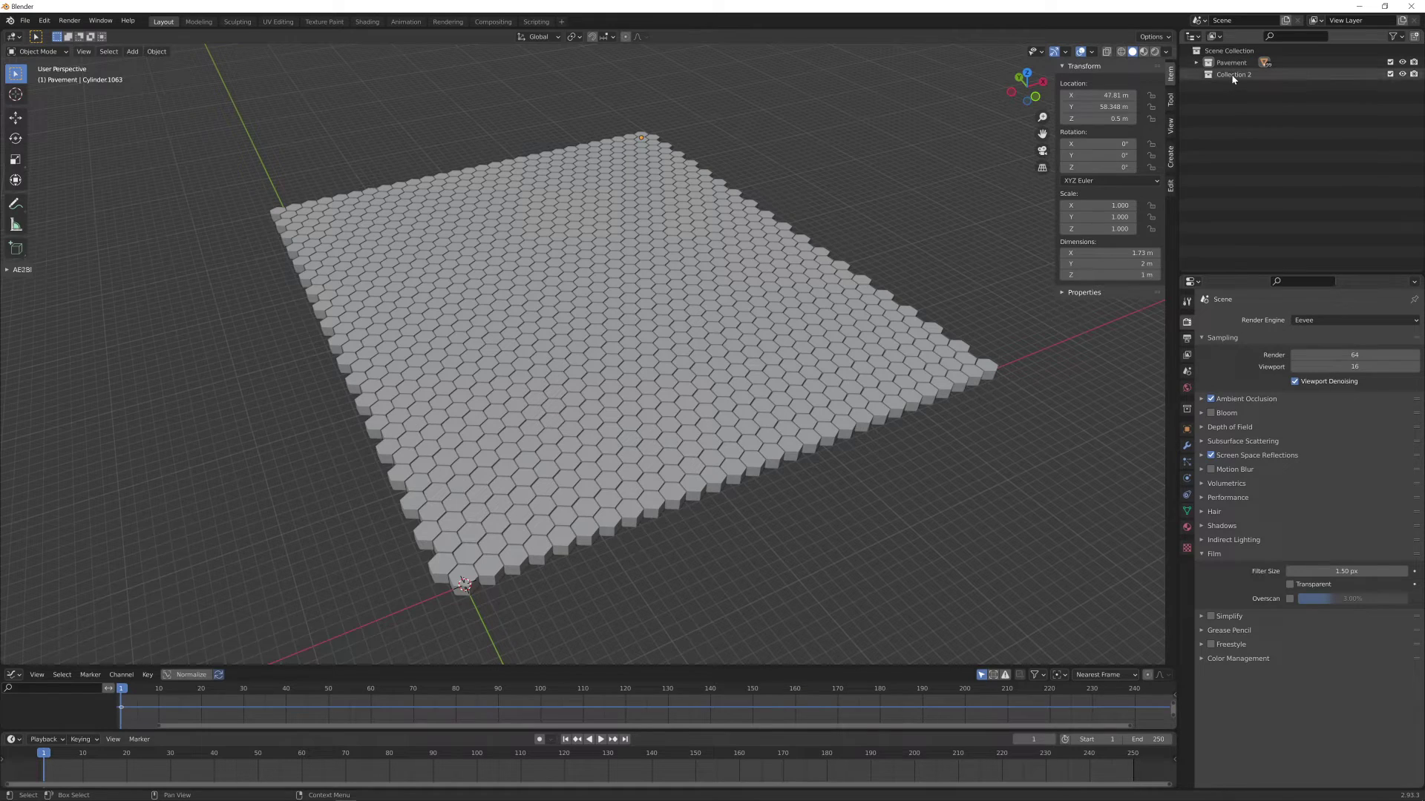
click(1233, 77)
alt+middle_drag(719, 325, 599, 346)
Add a plane to the scene, then undo it
key(shift+a)
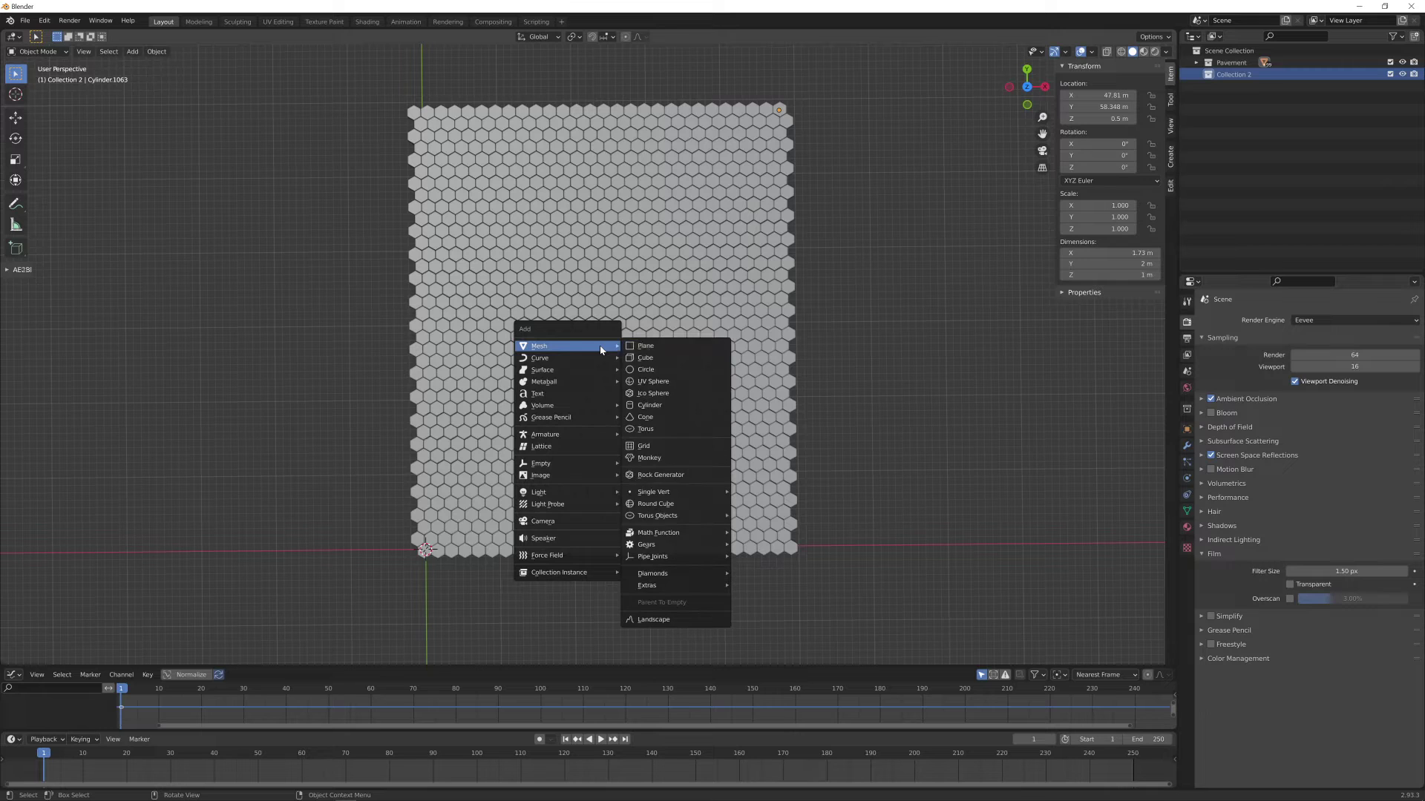
click(647, 347)
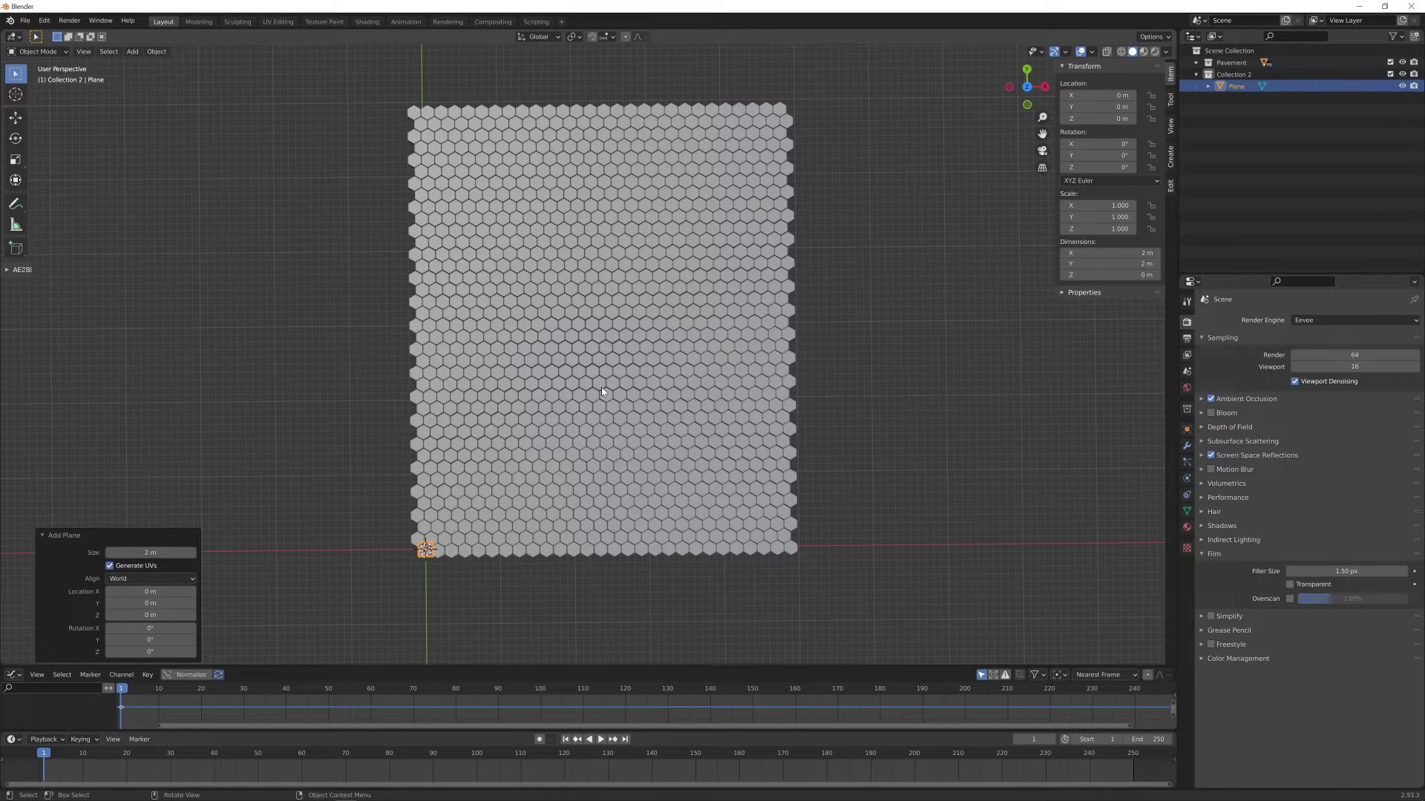
scroll(601, 391, down, 1)
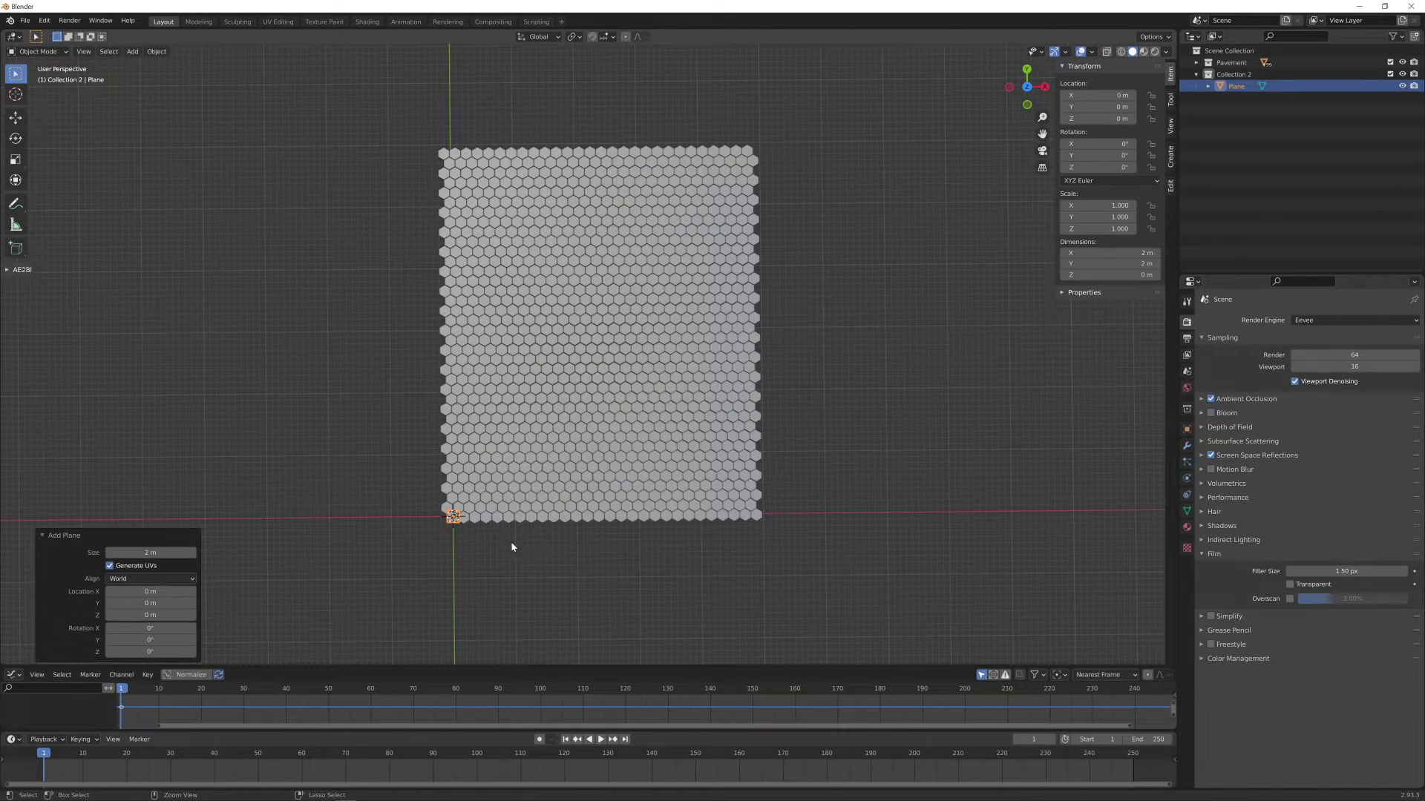
key(ctrl+z)
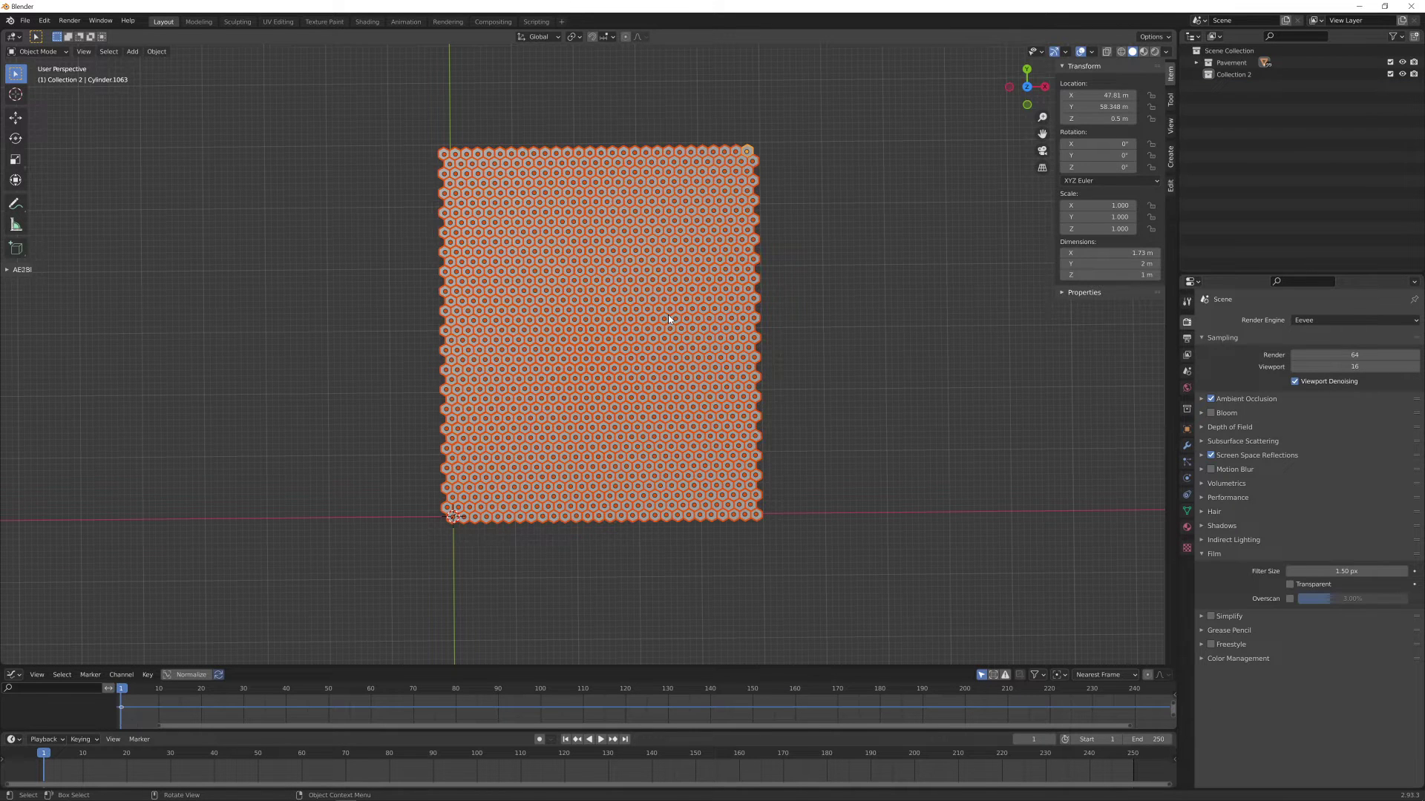
Move the whole pavement with unit snapping to centre it on the origin, then deselect all
key(g)
key(ctrl)
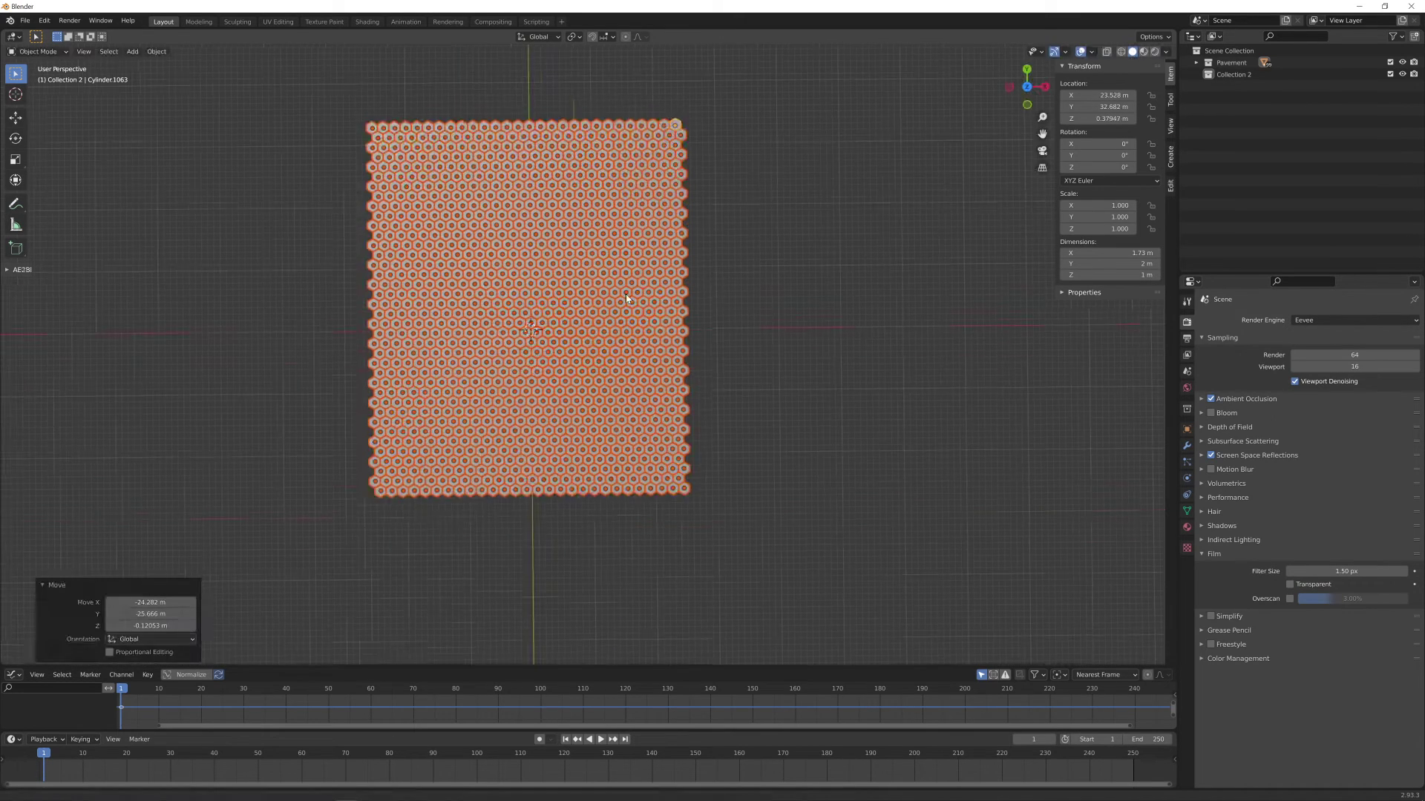
shift+middle_drag(622, 316, 621, 359)
key(g)
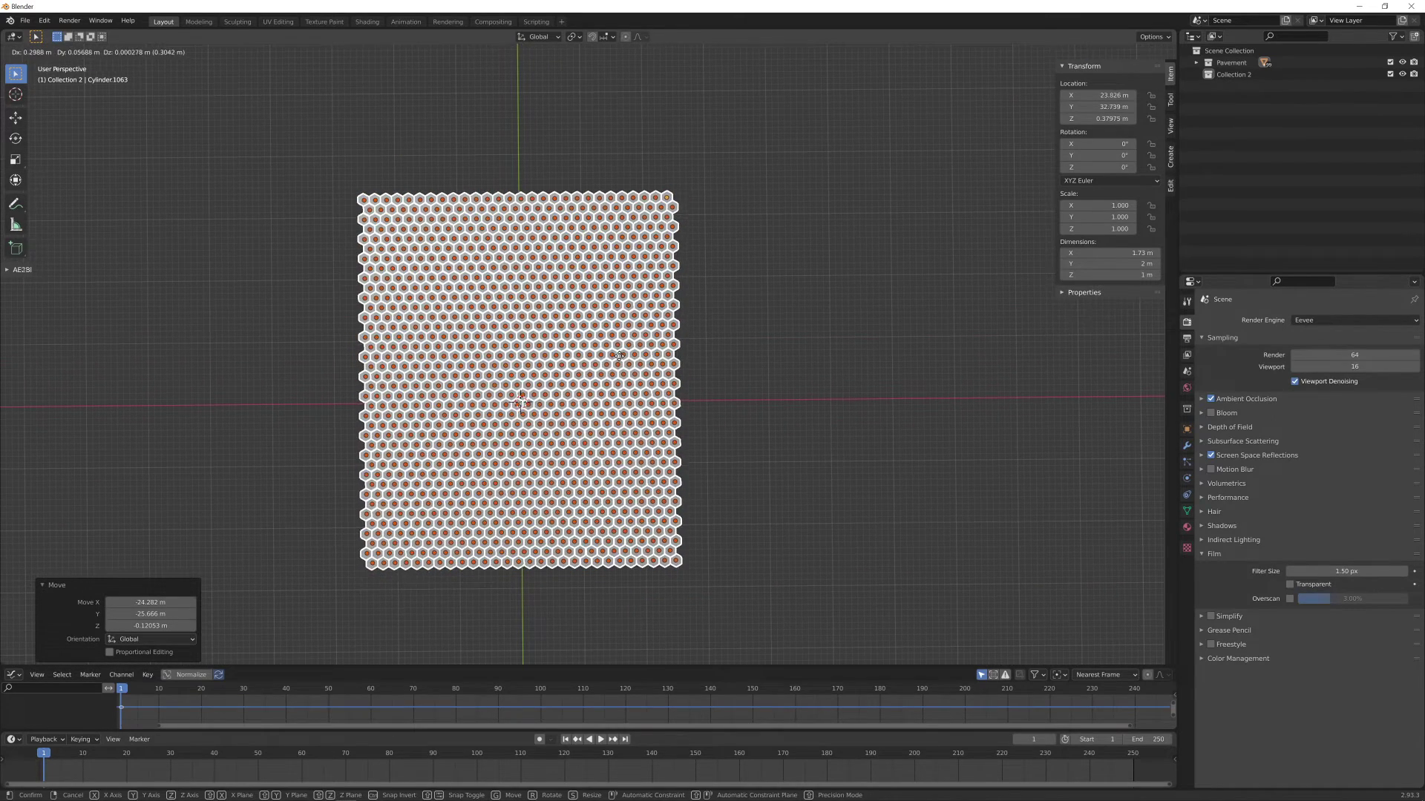
click(579, 407)
middle_drag(579, 408, 694, 350)
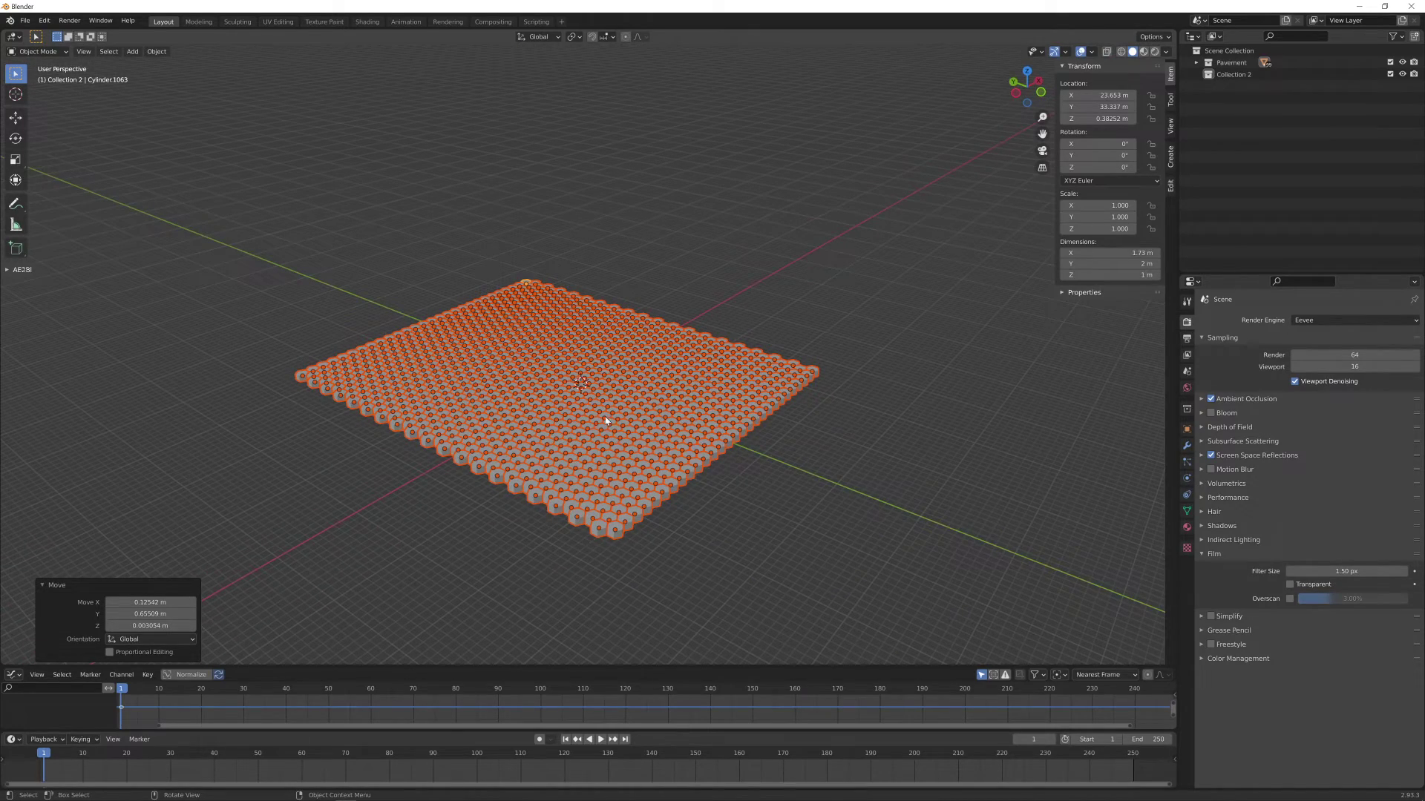
key(alt+a)
scroll(656, 449, up, 2)
middle_drag(660, 444, 742, 388)
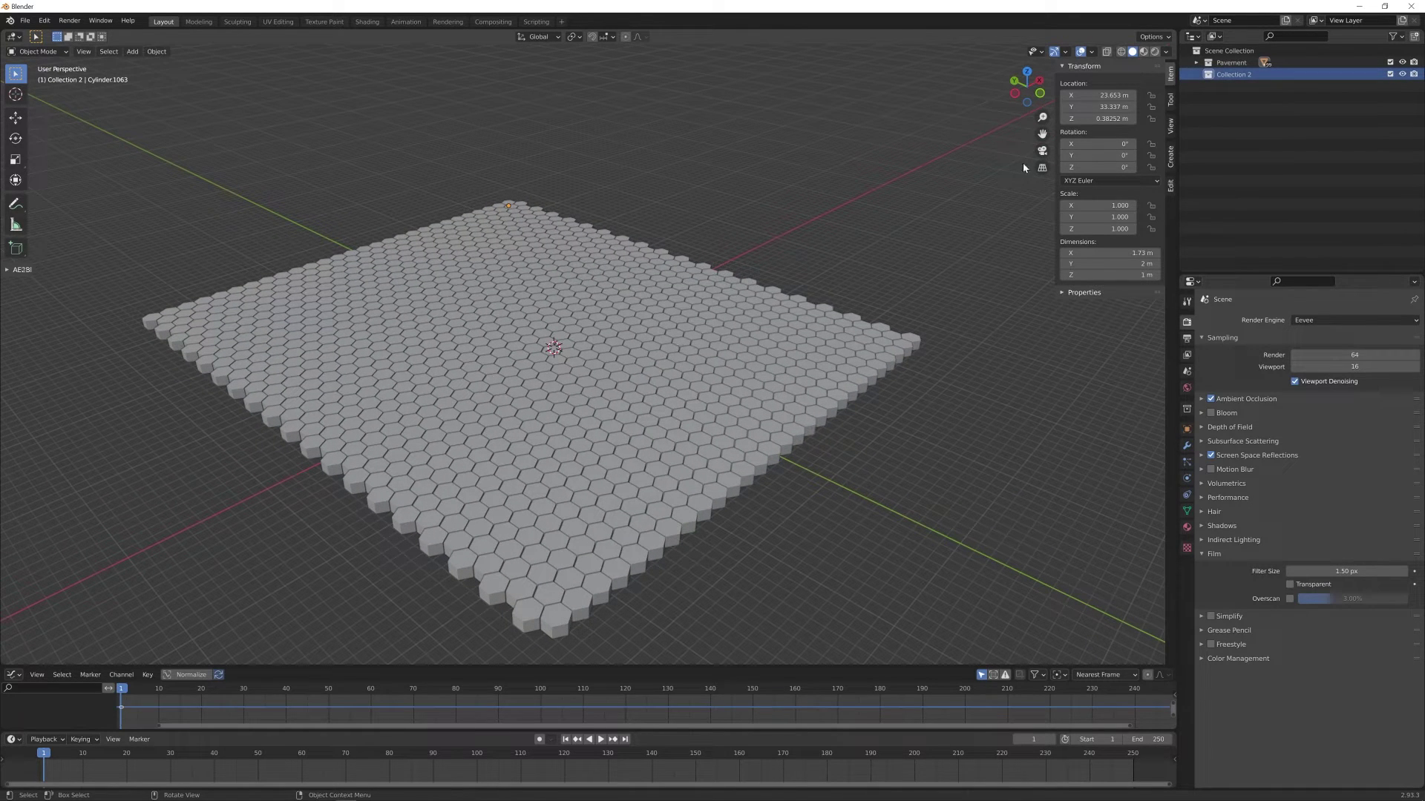
Set the viewport shading Color to Random
click(1166, 51)
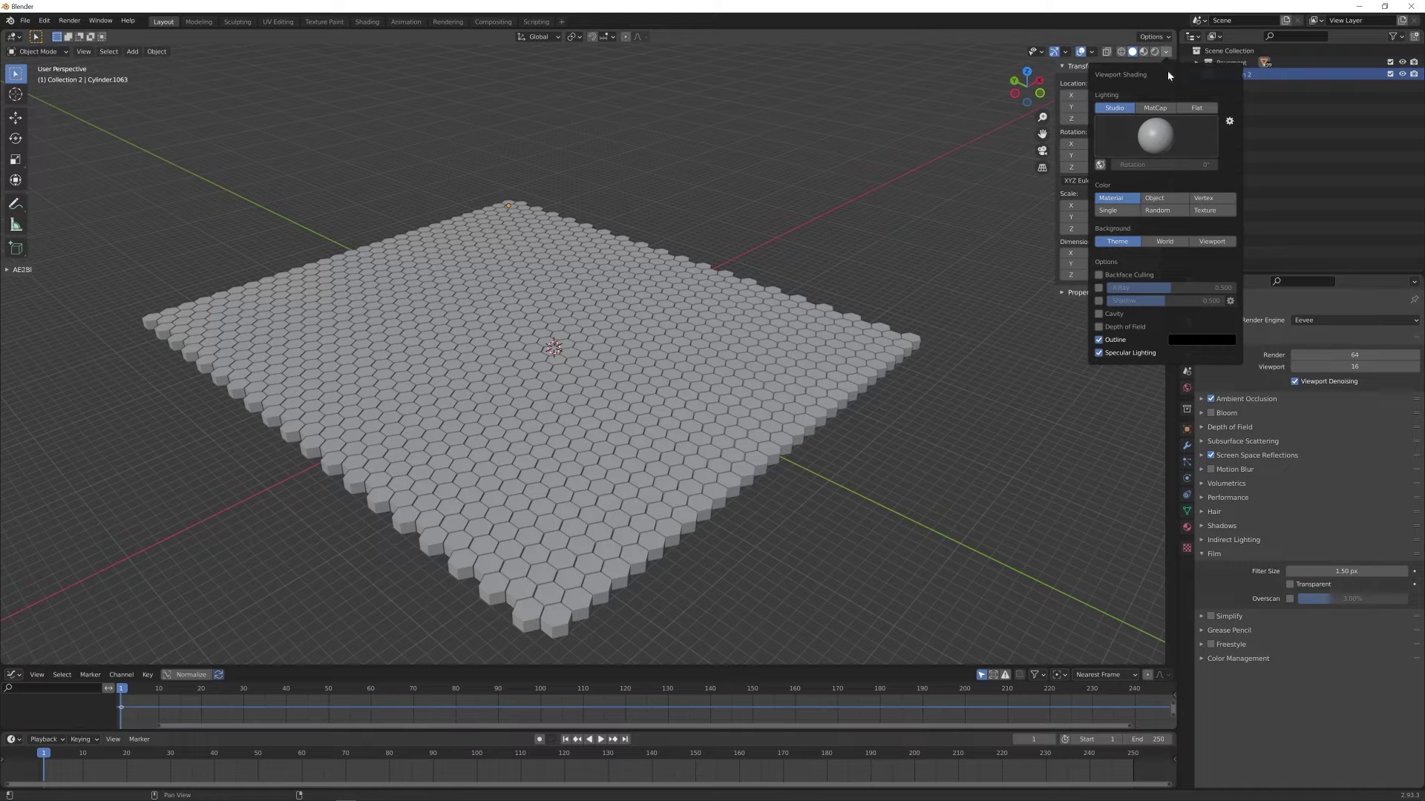
click(1156, 211)
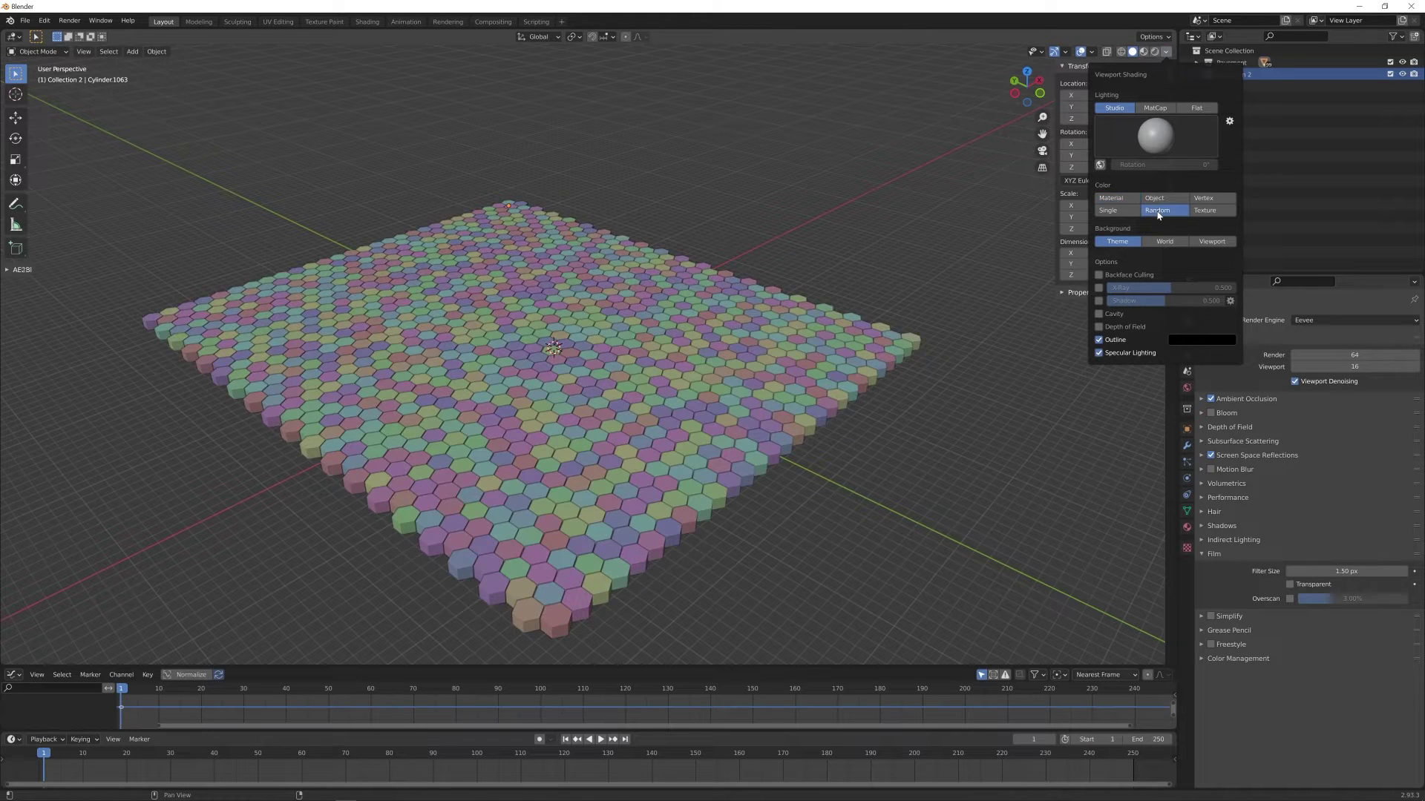
click(1166, 51)
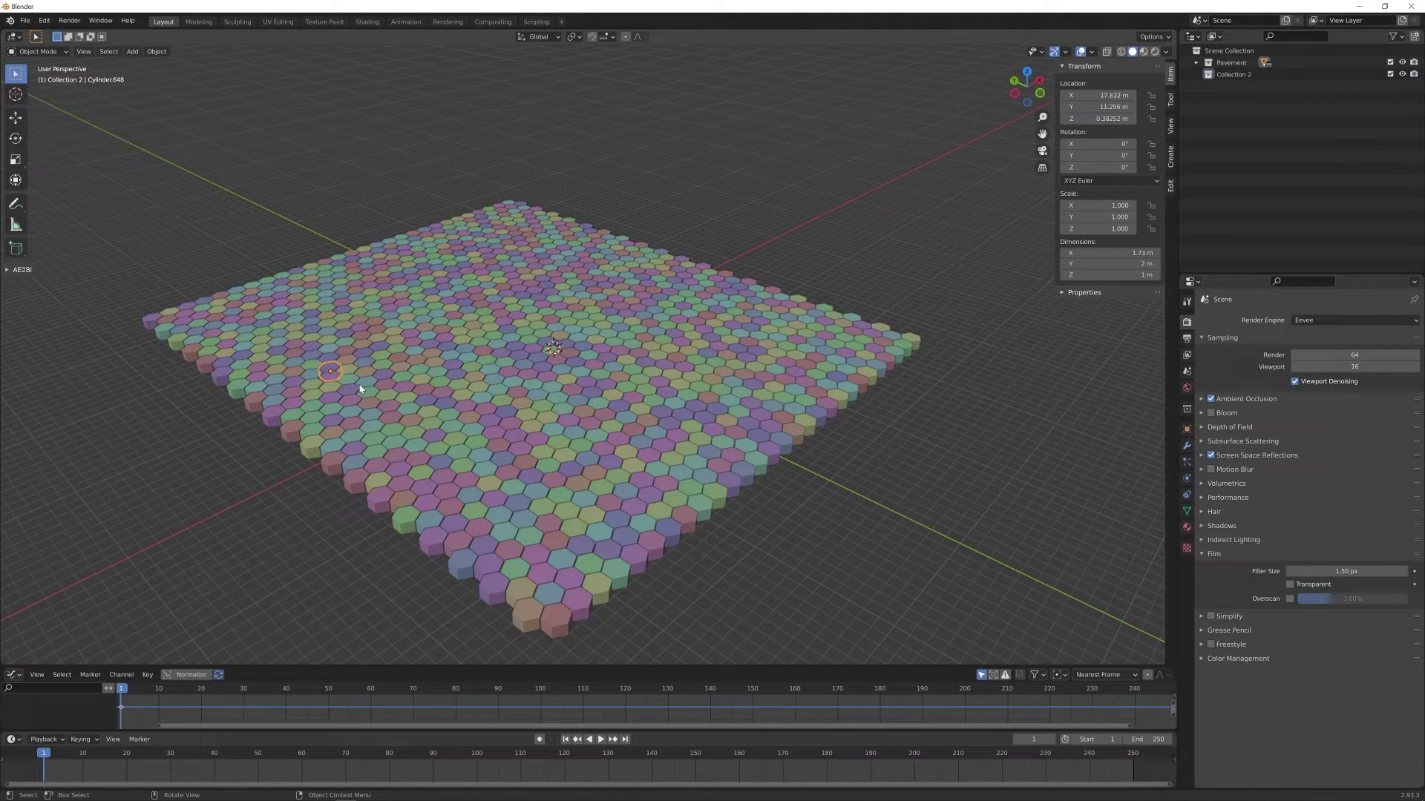
Select several tiles, ending on the hexagon at the pavement's corner
click(485, 473)
click(550, 295)
click(613, 522)
click(912, 342)
scroll(621, 407, up, 3)
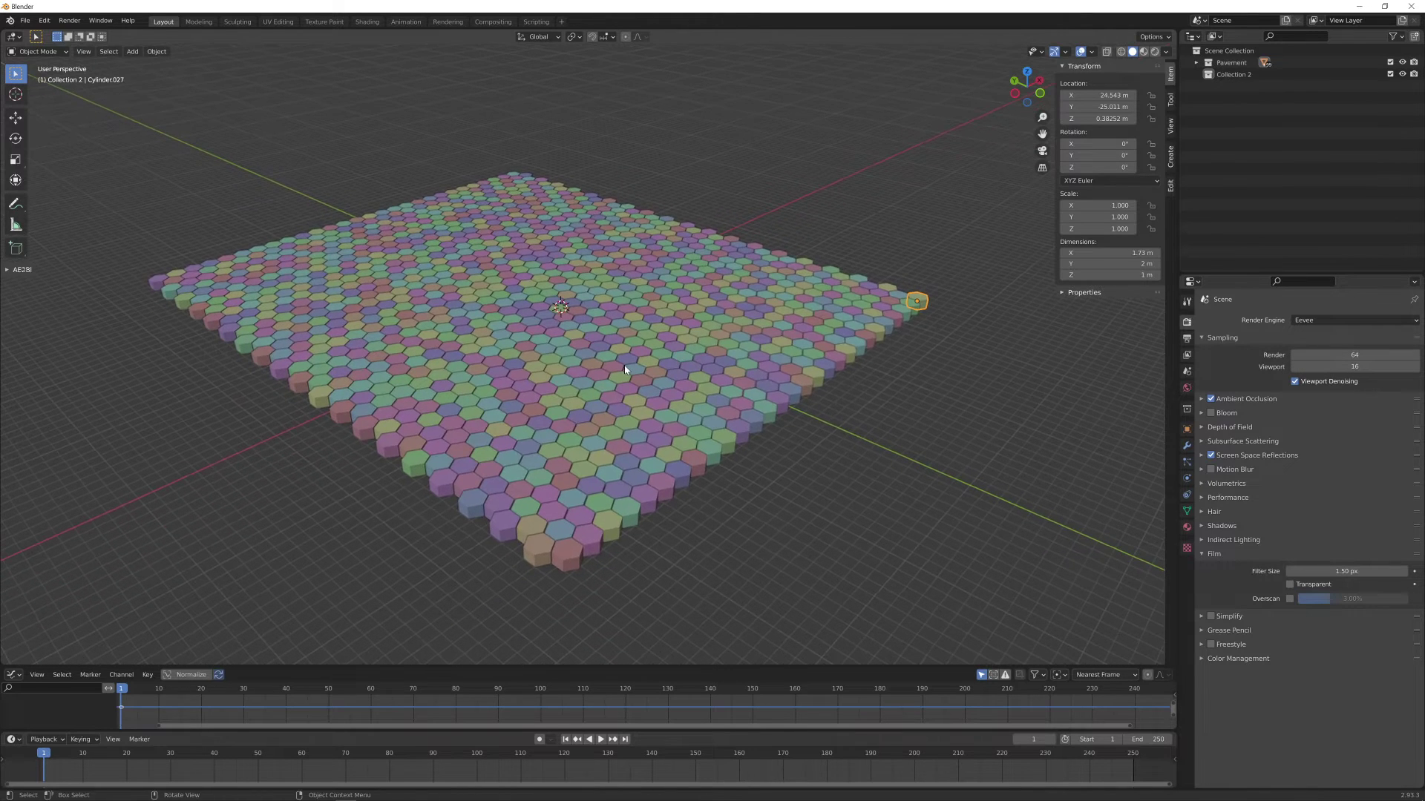
scroll(663, 351, down, 1)
scroll(634, 367, up, 1)
scroll(682, 370, down, 2)
Add an Active rigid body (1 kg, Convex Hull) to the corner tile
key(KP_7)
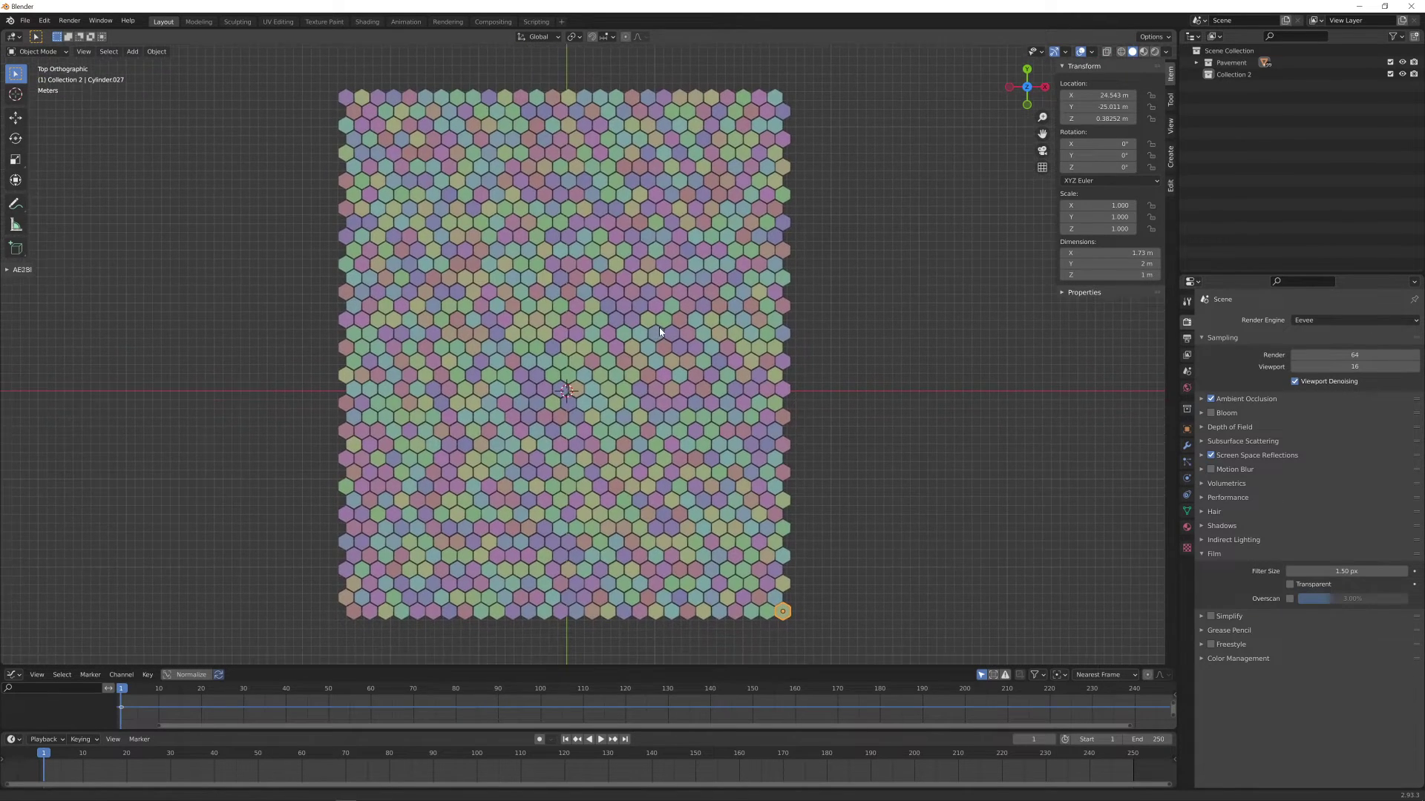
click(784, 610)
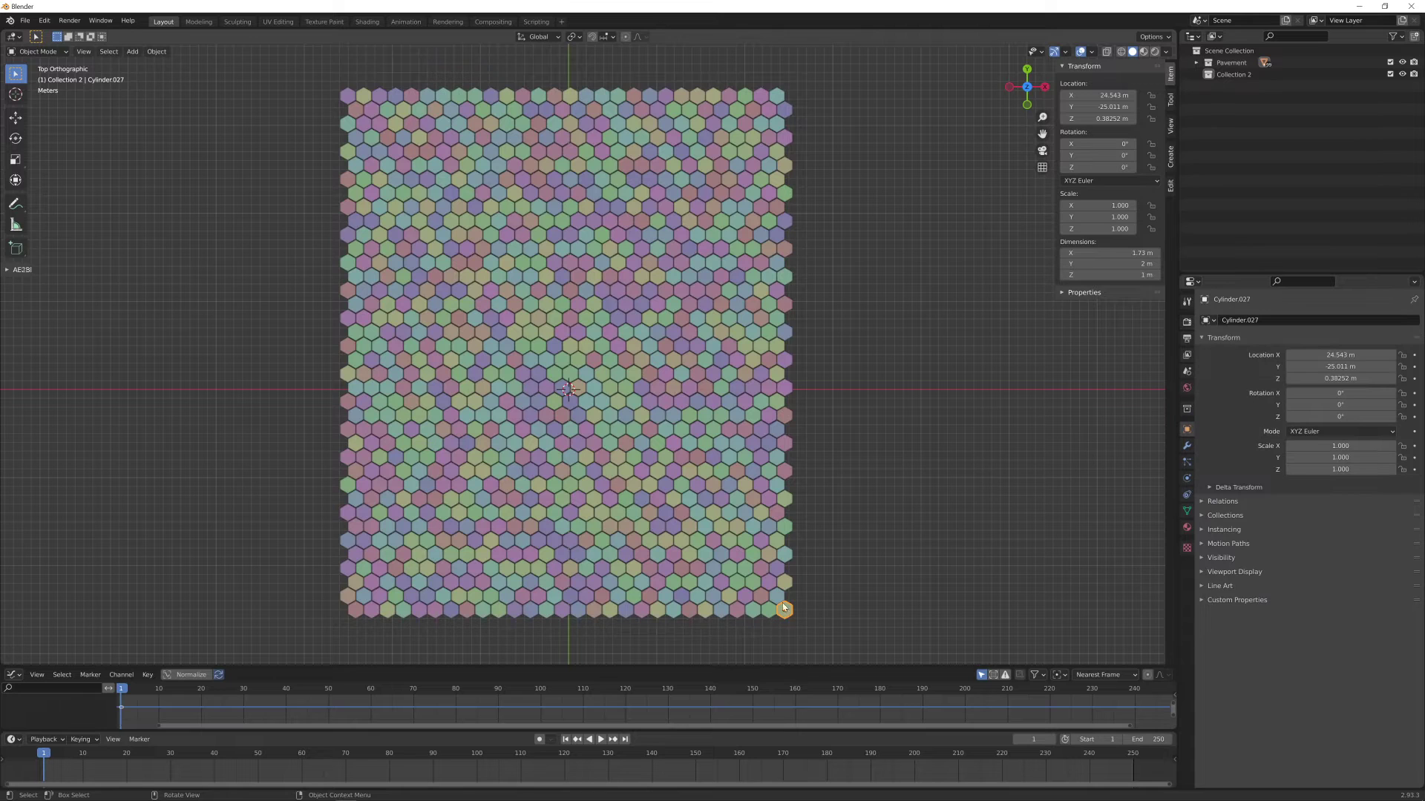
click(1187, 479)
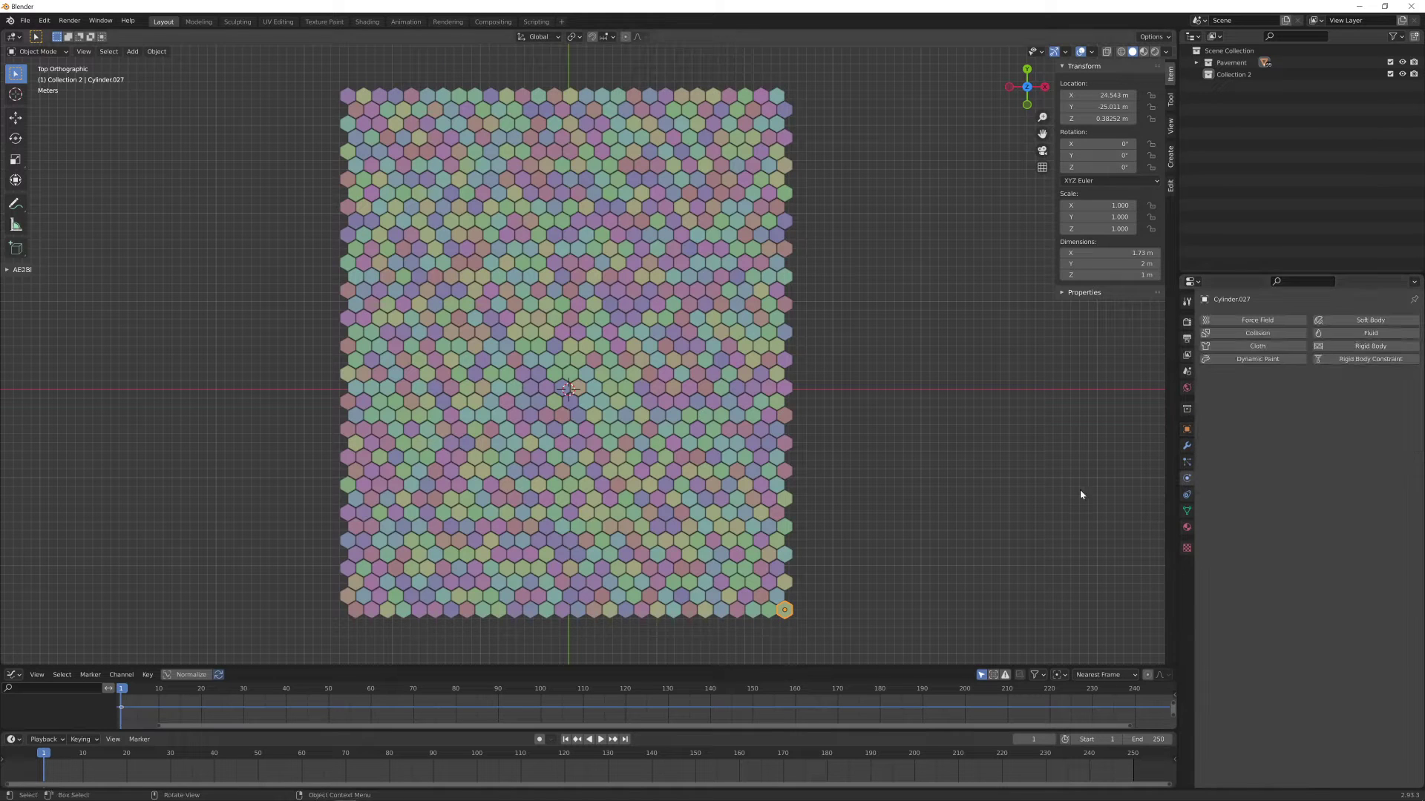
click(1365, 347)
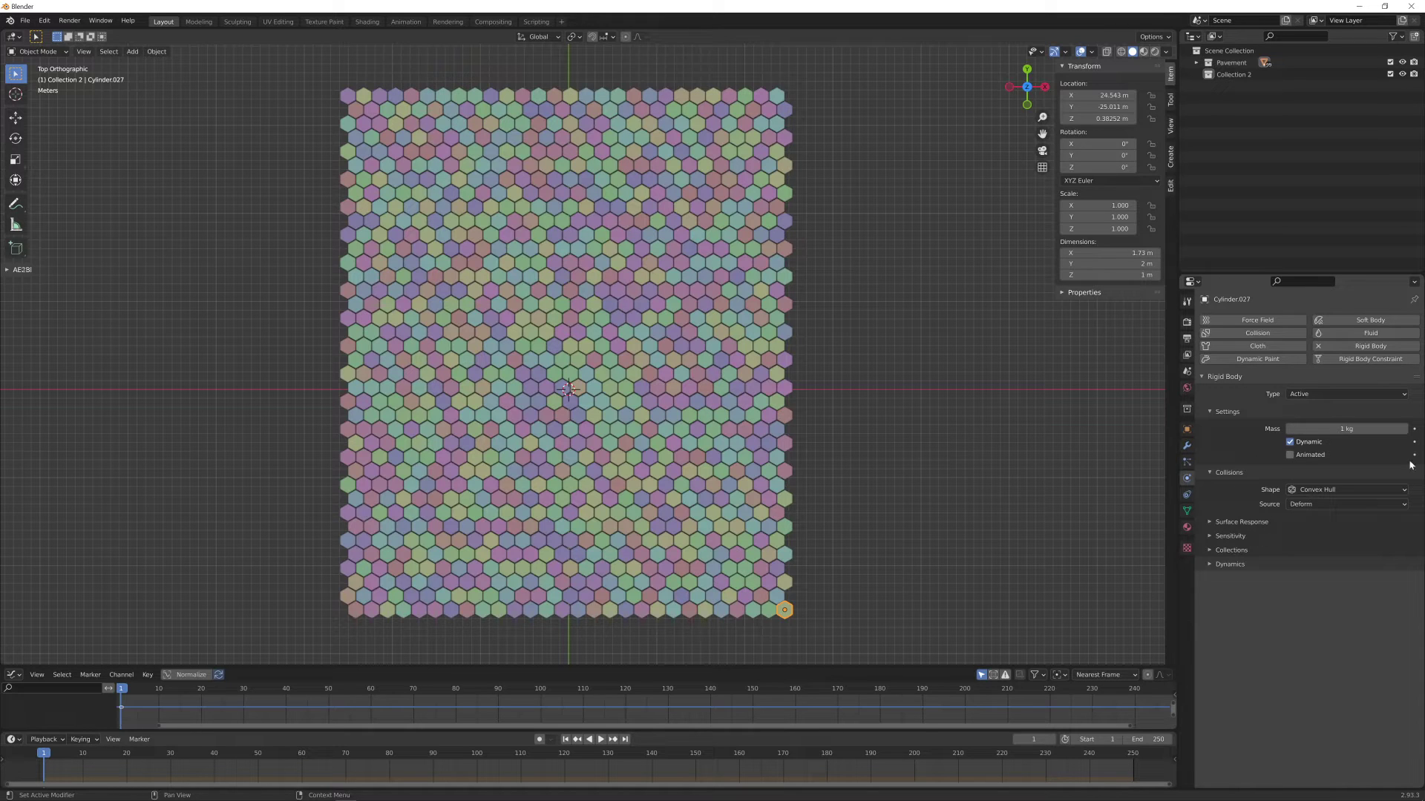
Select a couple of other tiles, then reselect corner tile Cylinder.027
middle_drag(707, 478, 817, 518)
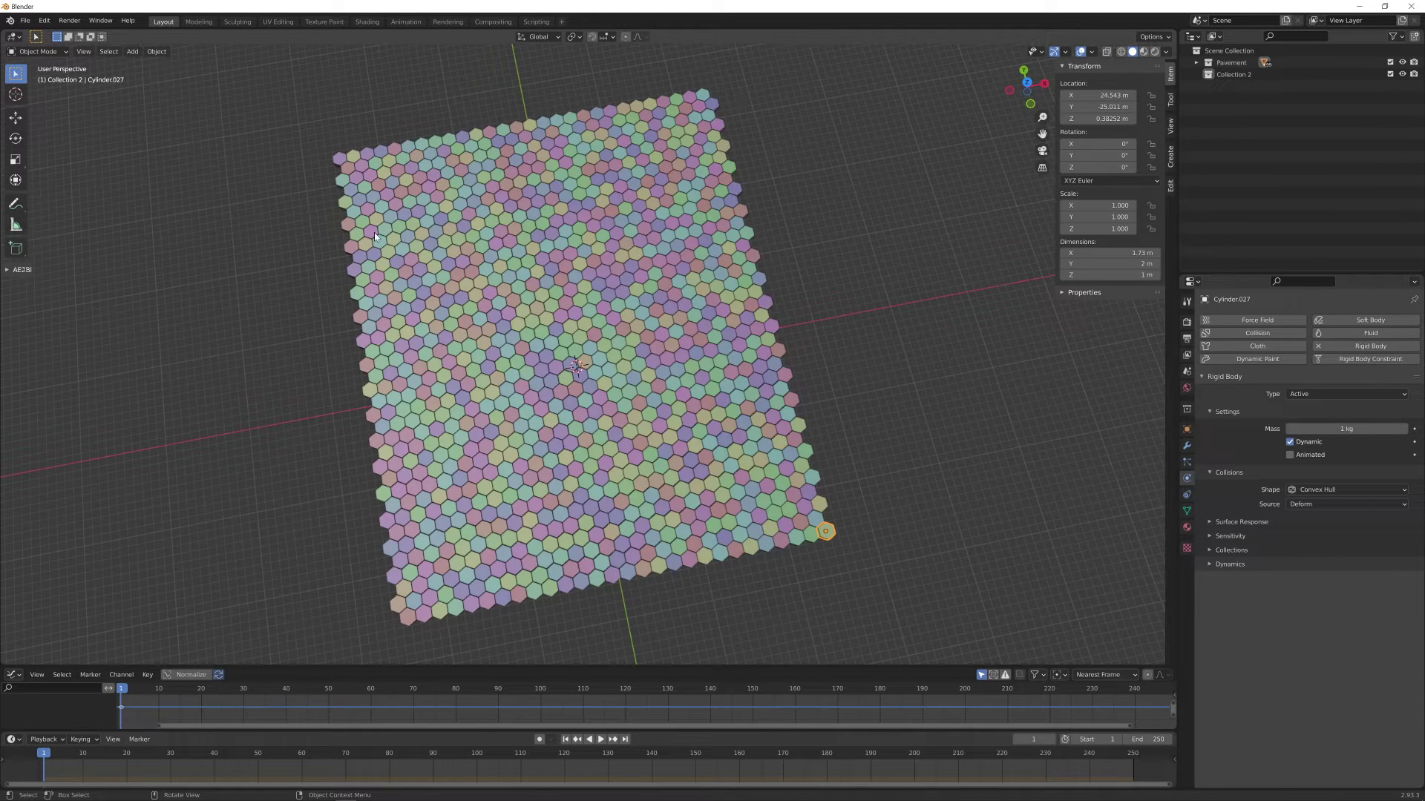
click(681, 357)
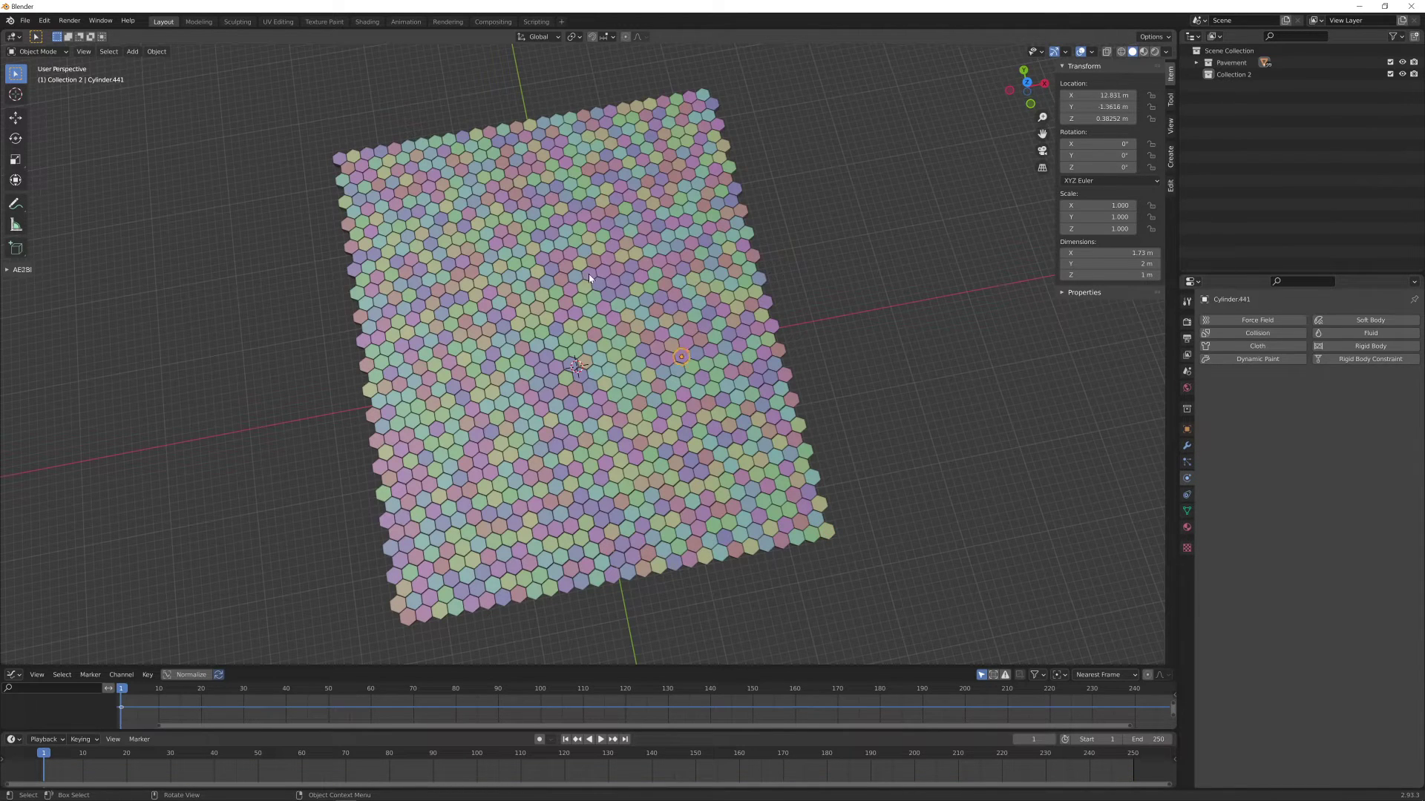
click(461, 438)
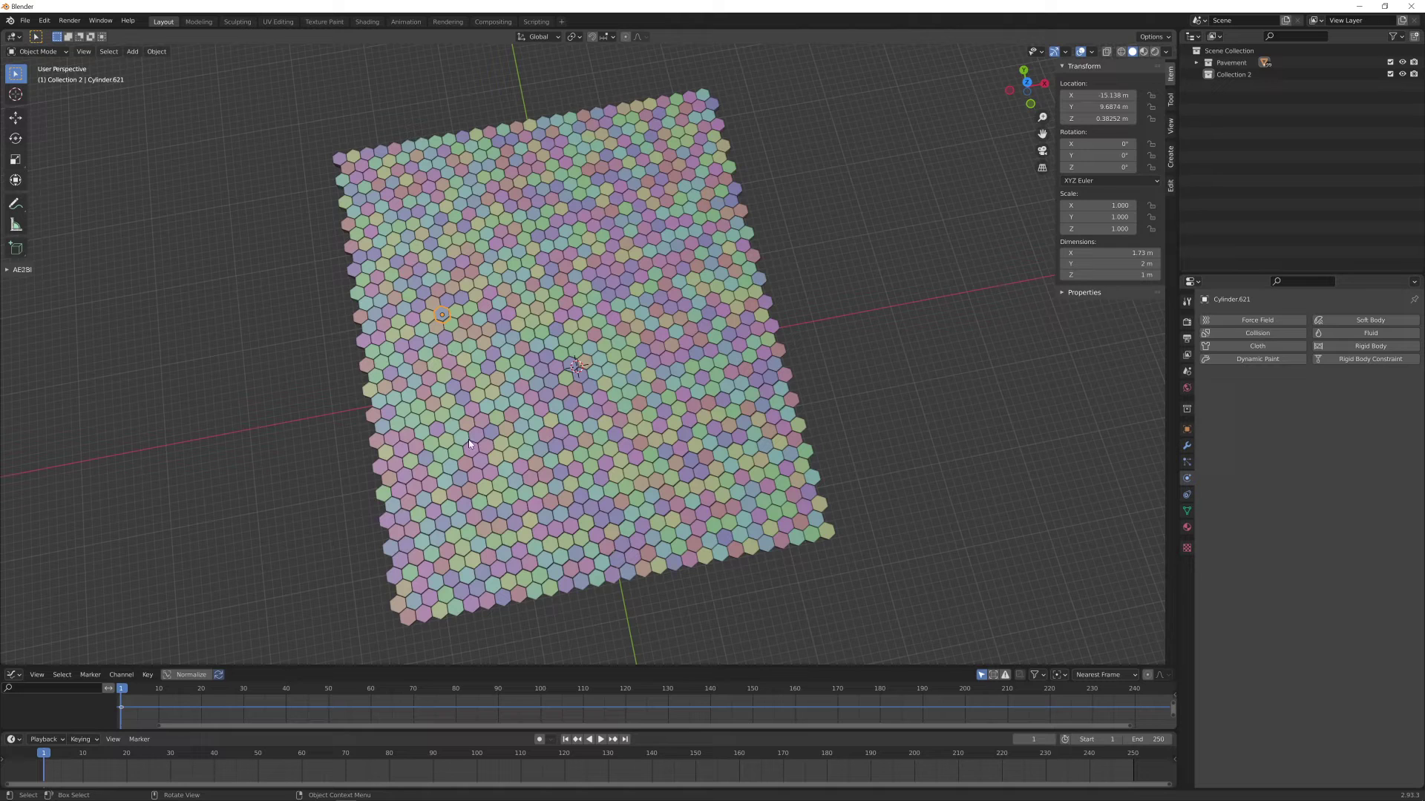
click(826, 532)
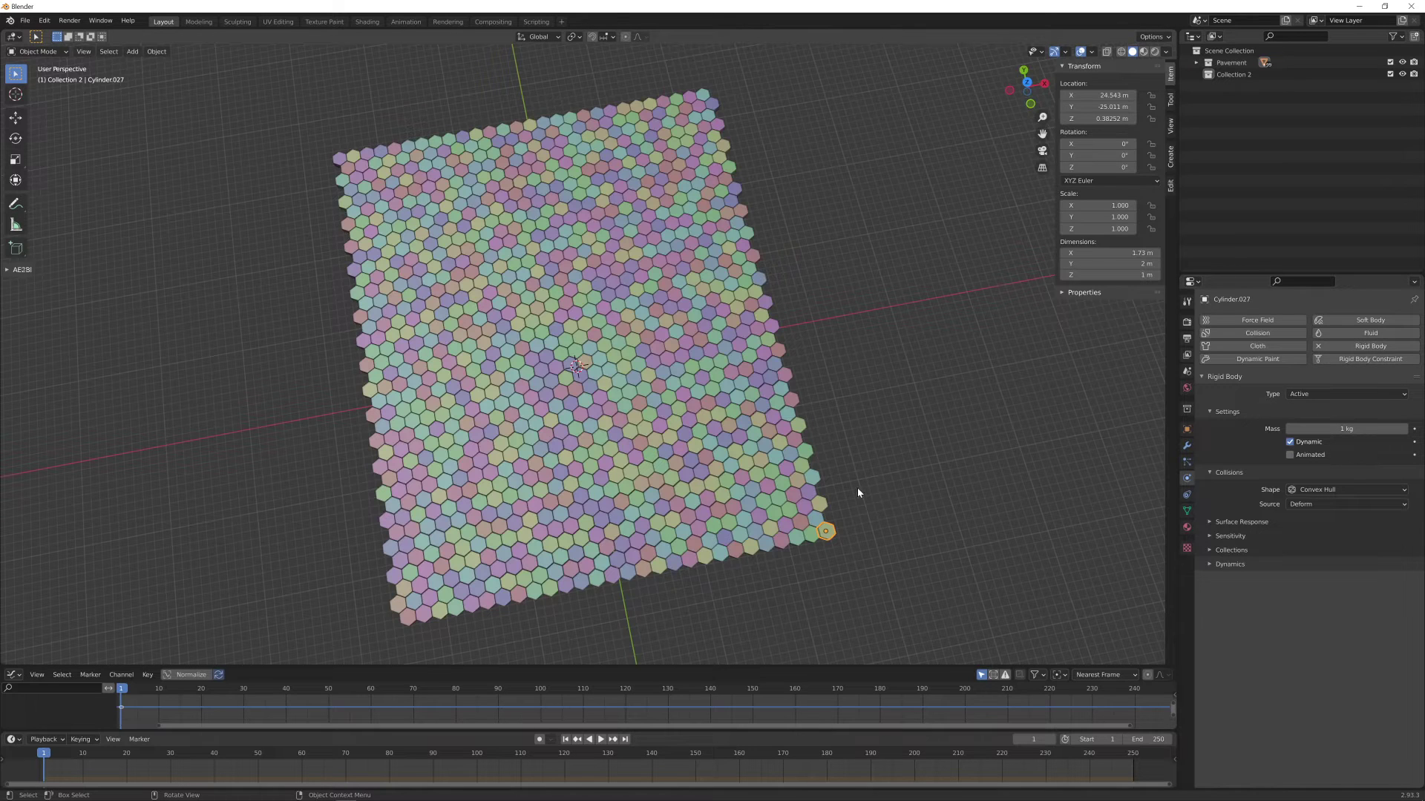
Select all tiles and copy the active tile's rigid-body settings to them
key(a)
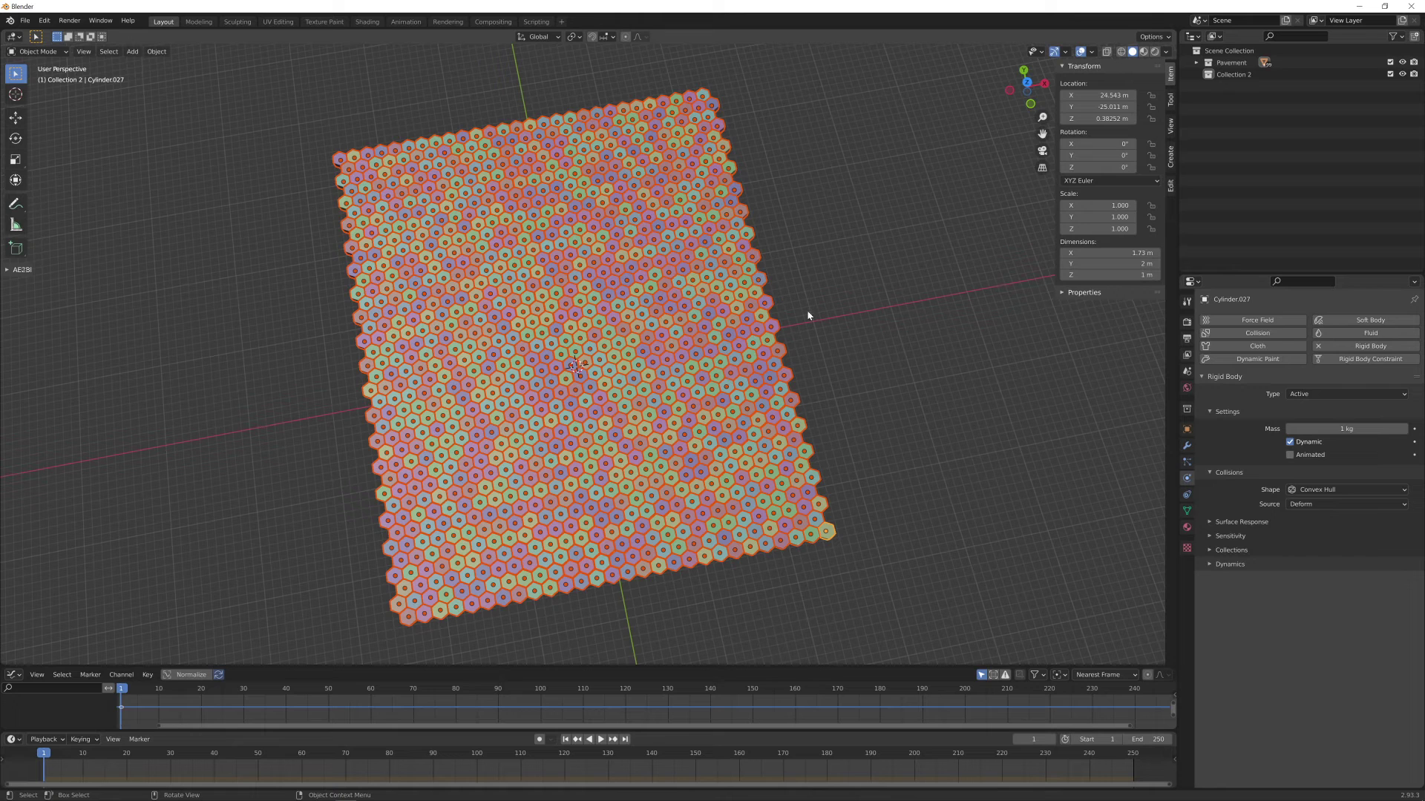
click(156, 51)
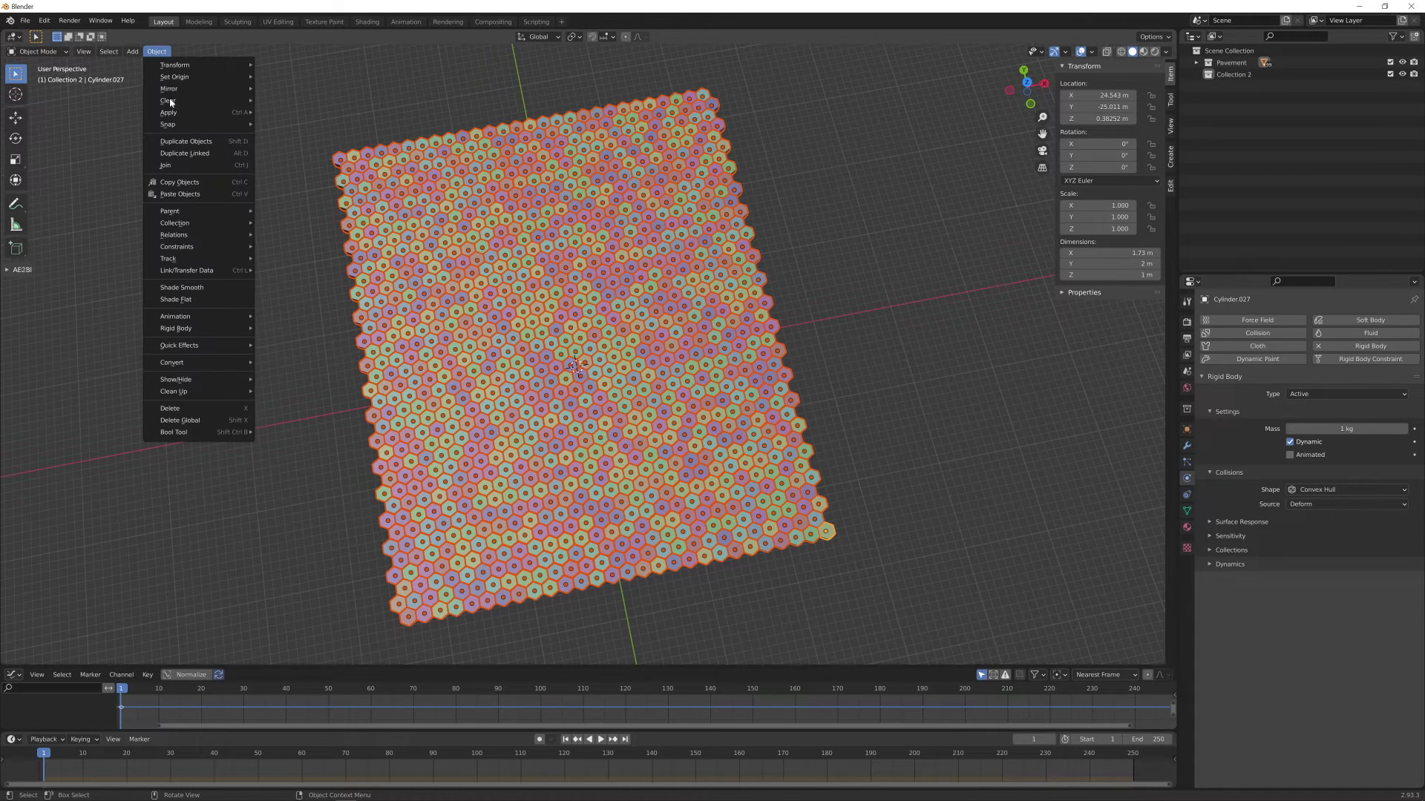
mouse_move(185, 329)
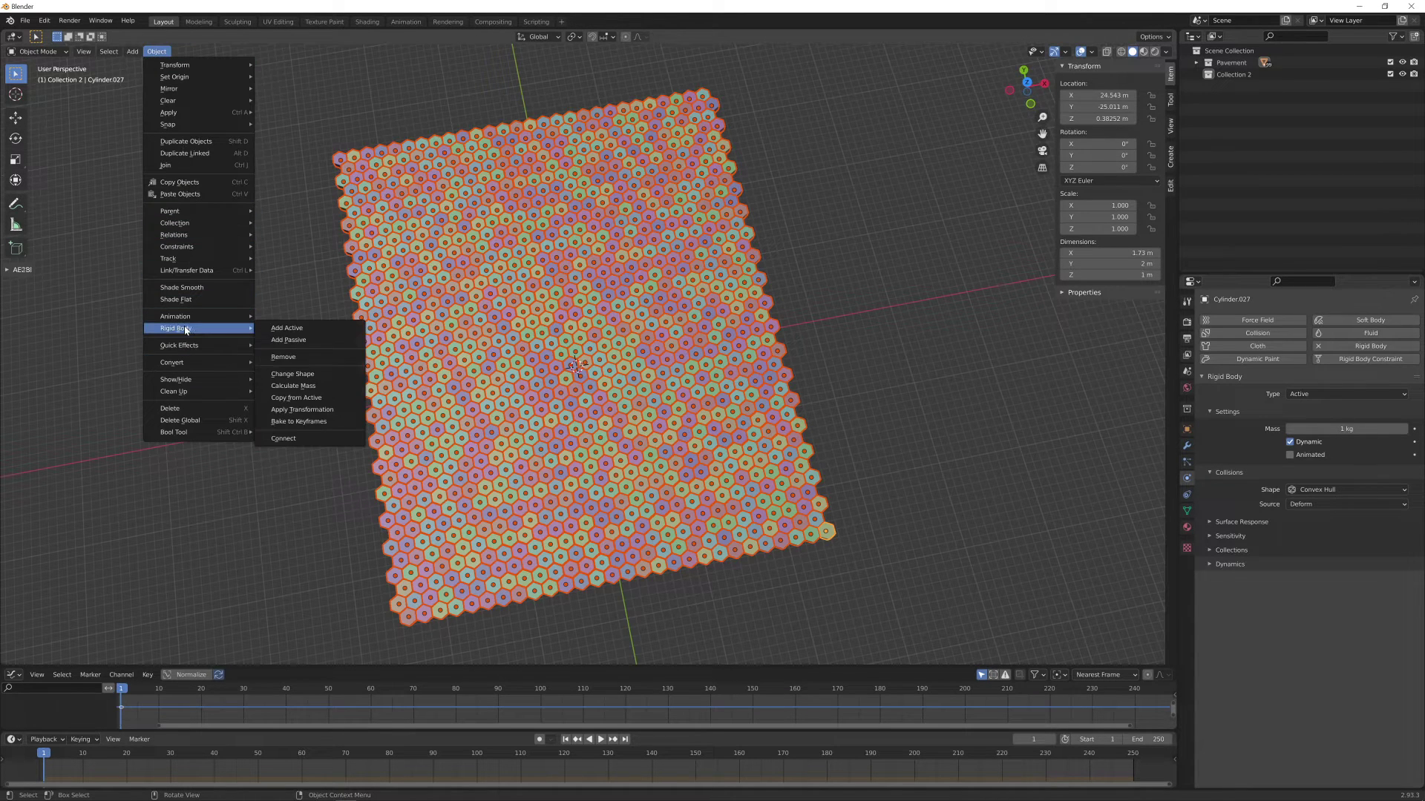
click(314, 399)
Check several individual tiles, such as Cylinder.663, for the copied rigid-body settings
click(623, 345)
click(602, 239)
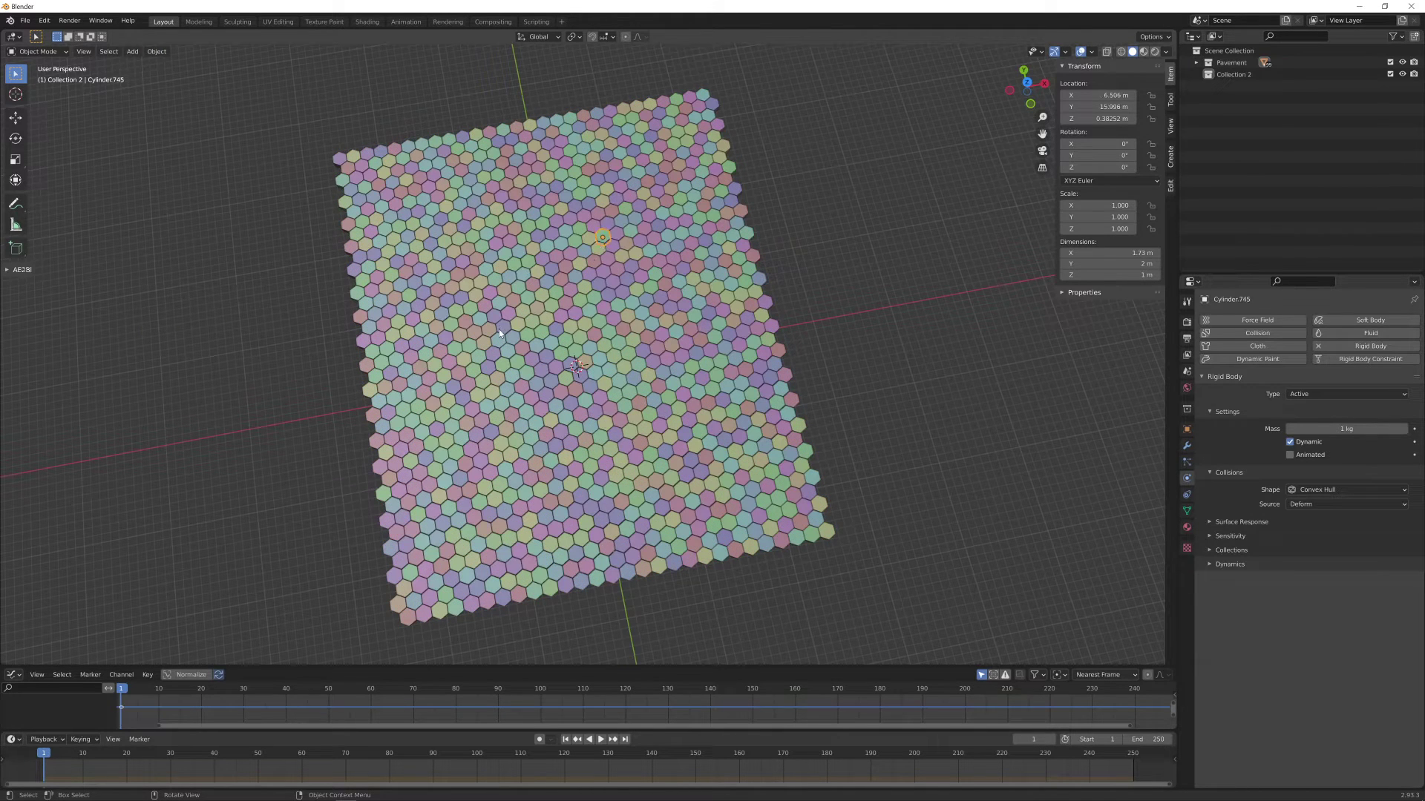
click(460, 190)
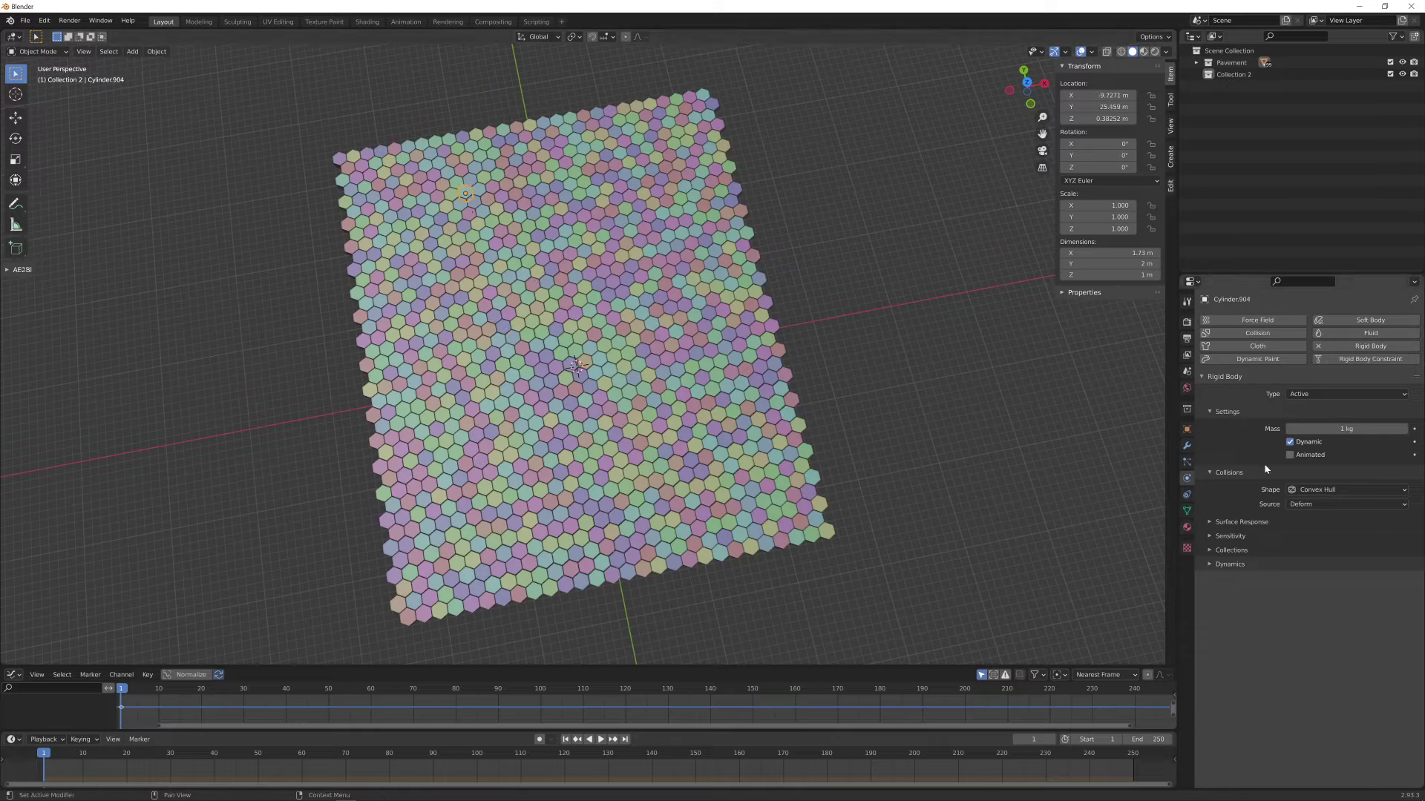
click(733, 222)
click(630, 268)
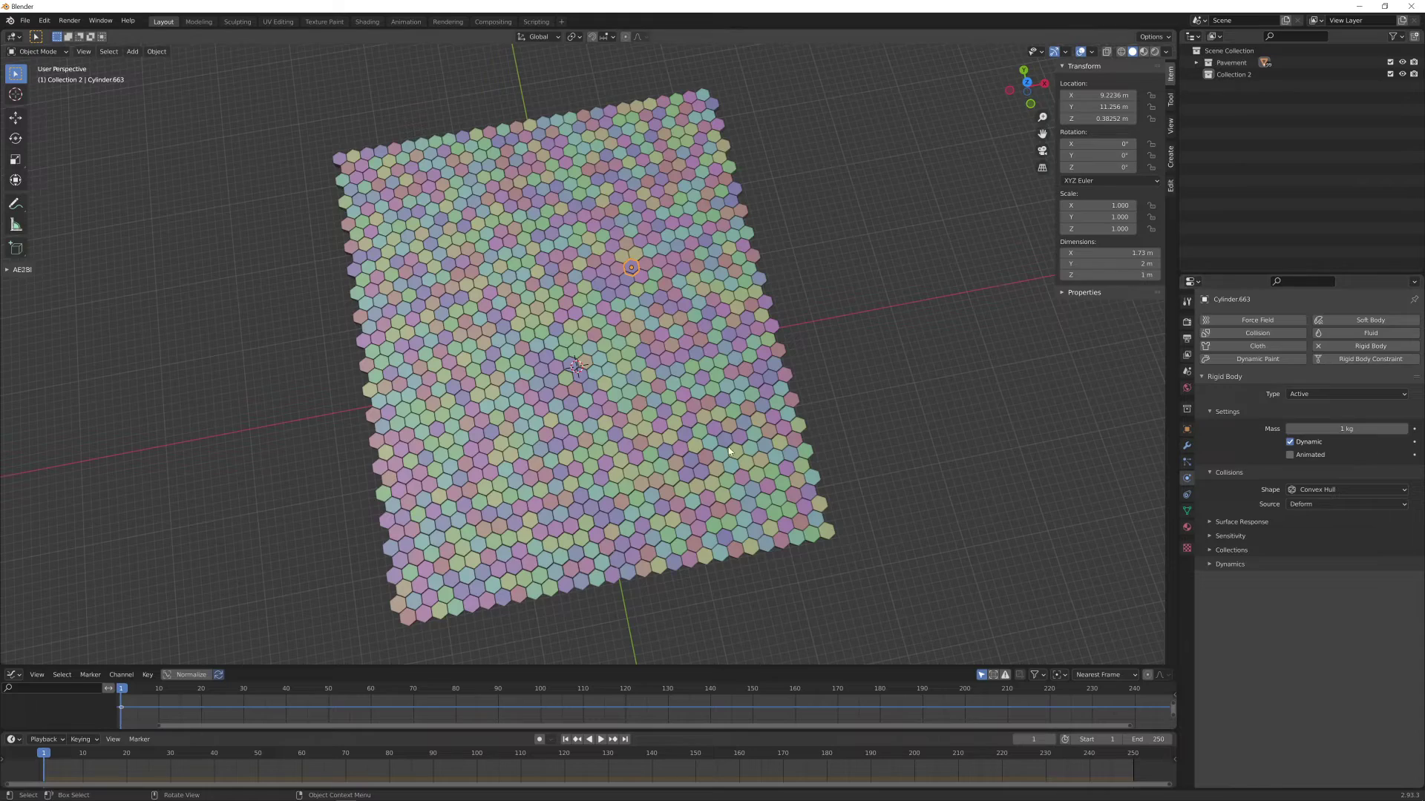
middle_drag(630, 389, 764, 499)
Test-play the simulation, return to frame 1 in top orthographic view, and select Collection 2
key(space)
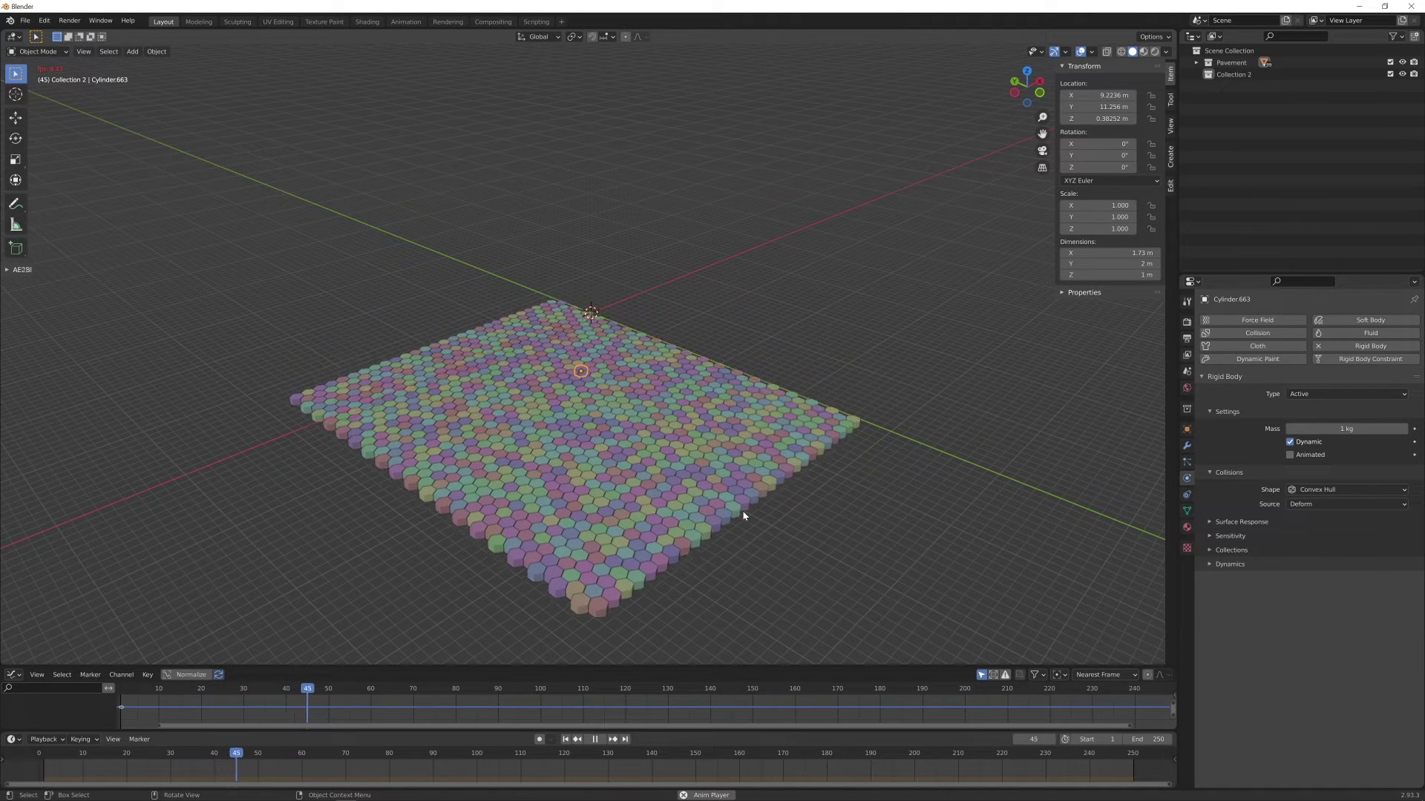
key(shift+Left)
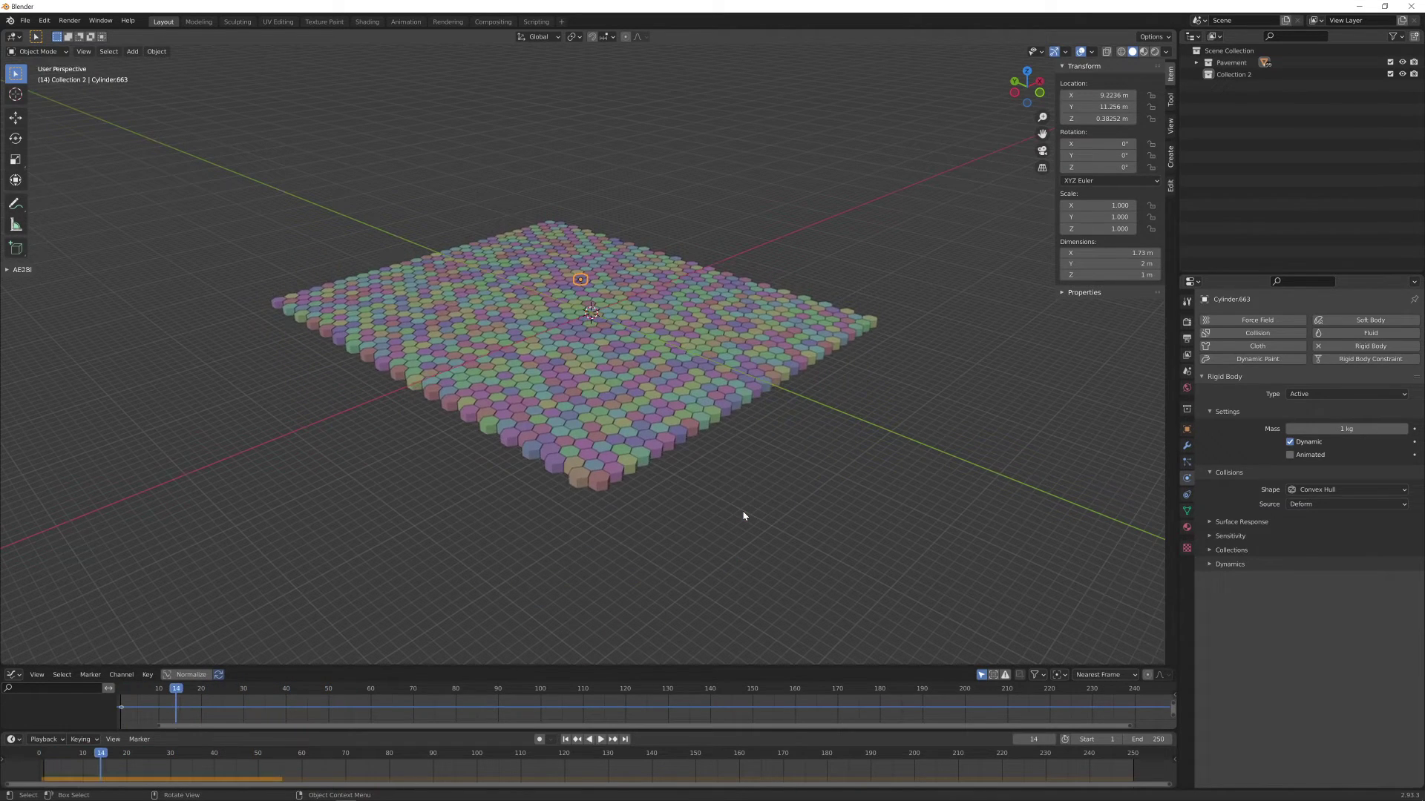
key(Escape)
key(KP_7)
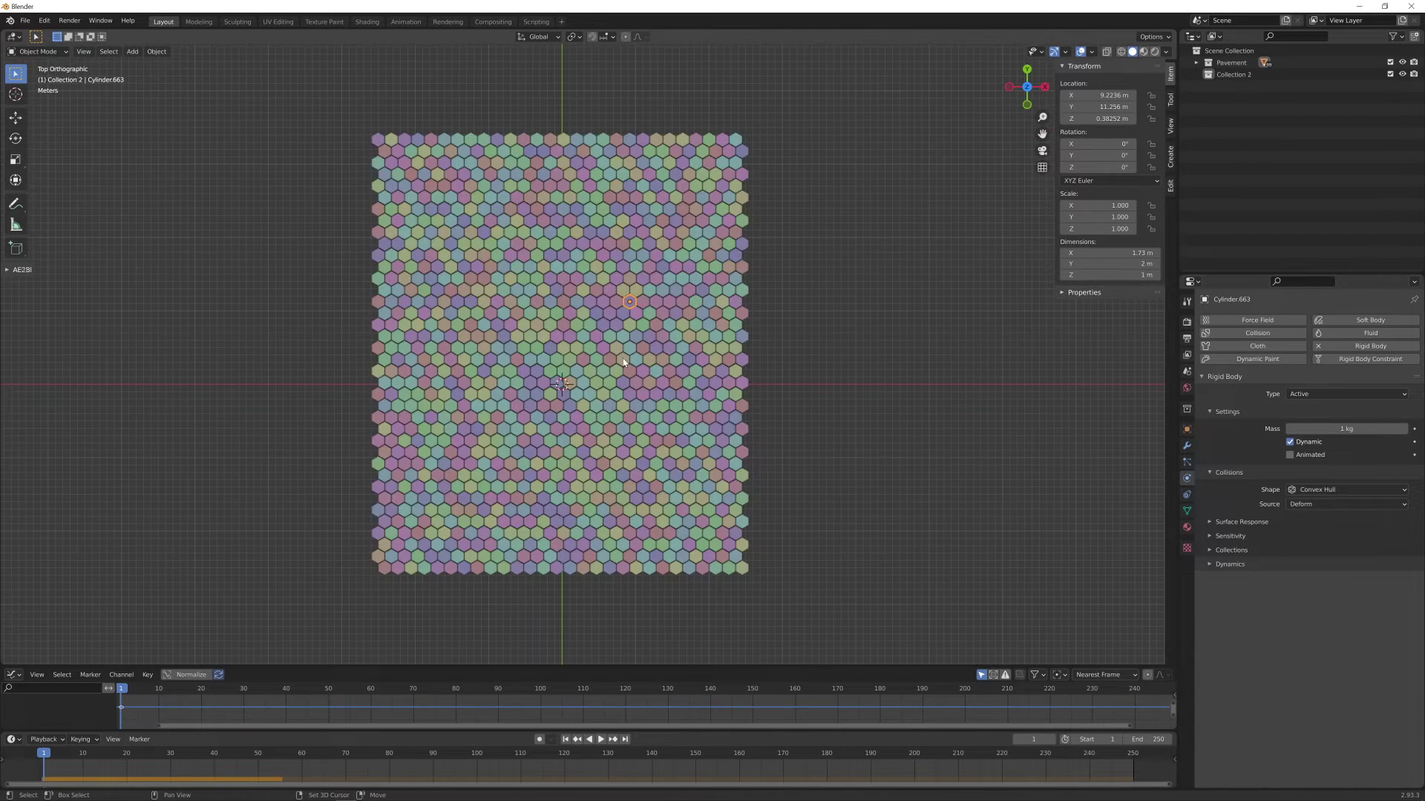
key(KP_5)
click(1228, 75)
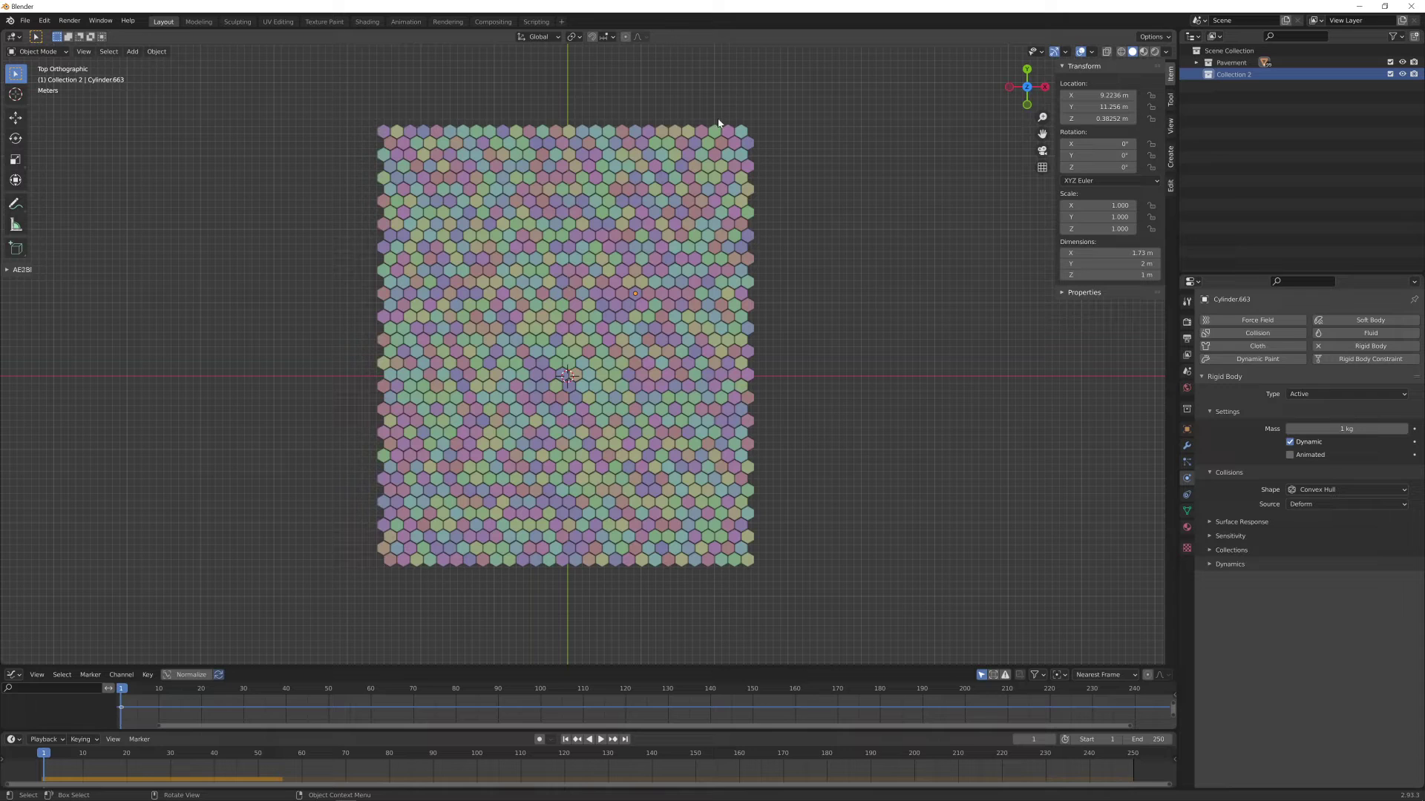
Add a plane to Collection 2 and scale it up to 74.2 m across
key(shift+a)
click(925, 273)
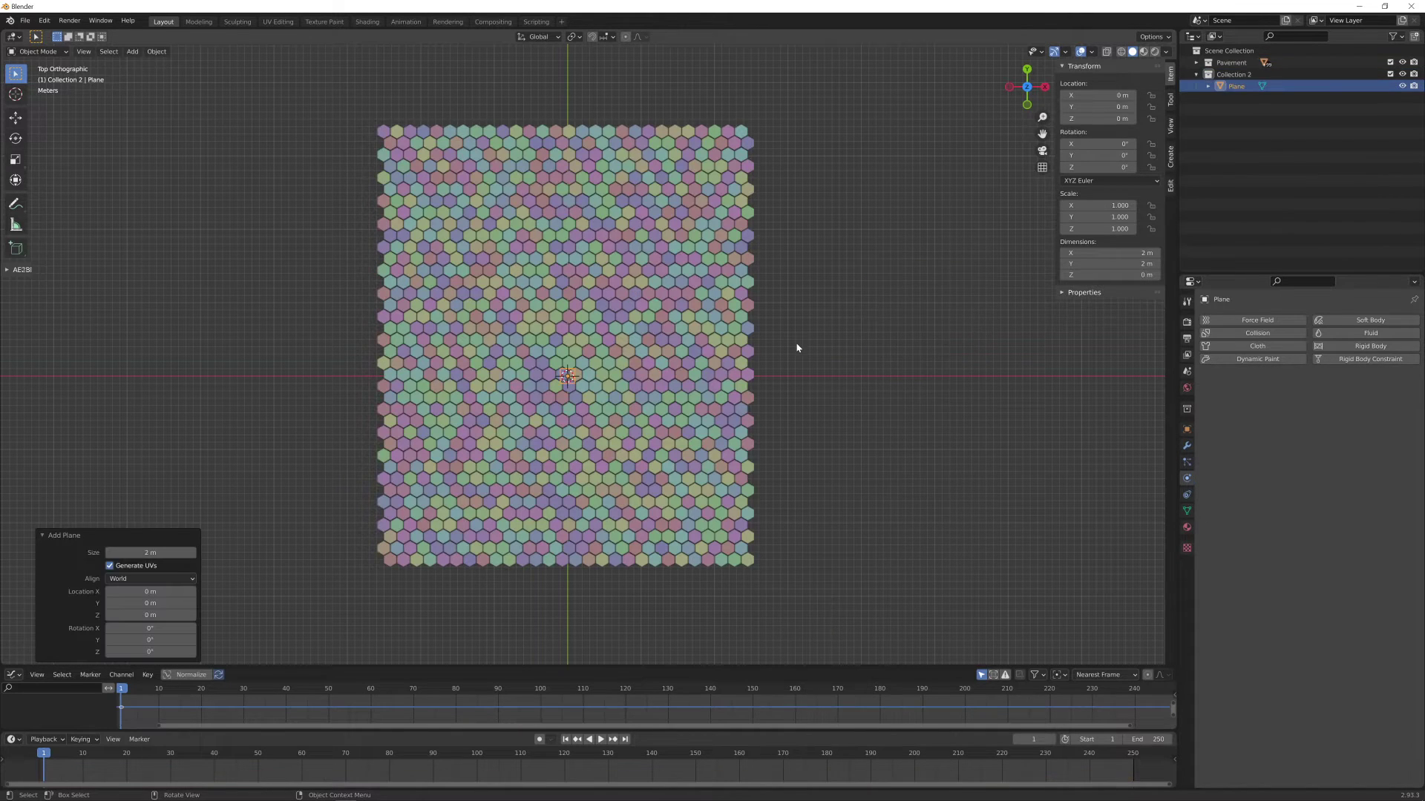
key(s)
click(704, 460)
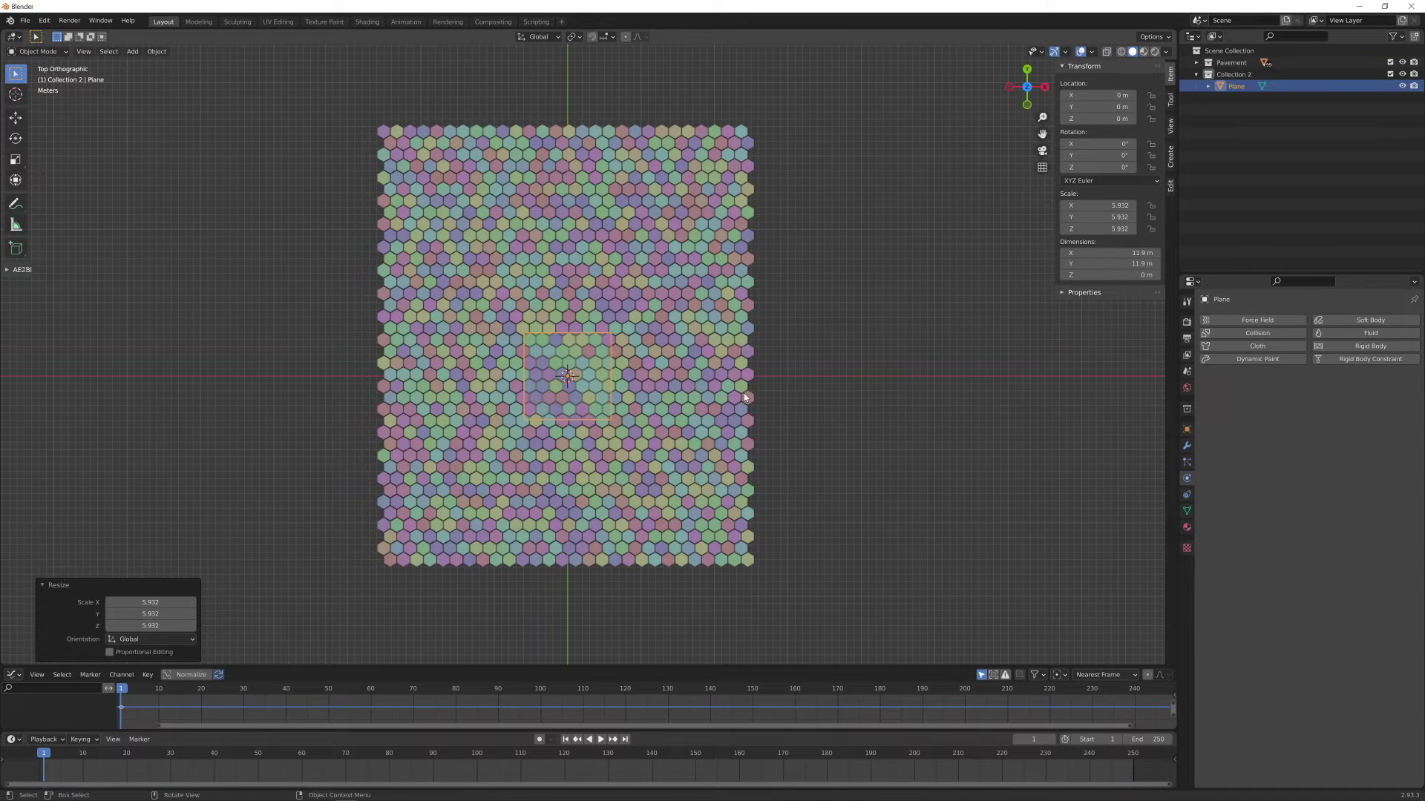
key(s)
click(314, 428)
key(s)
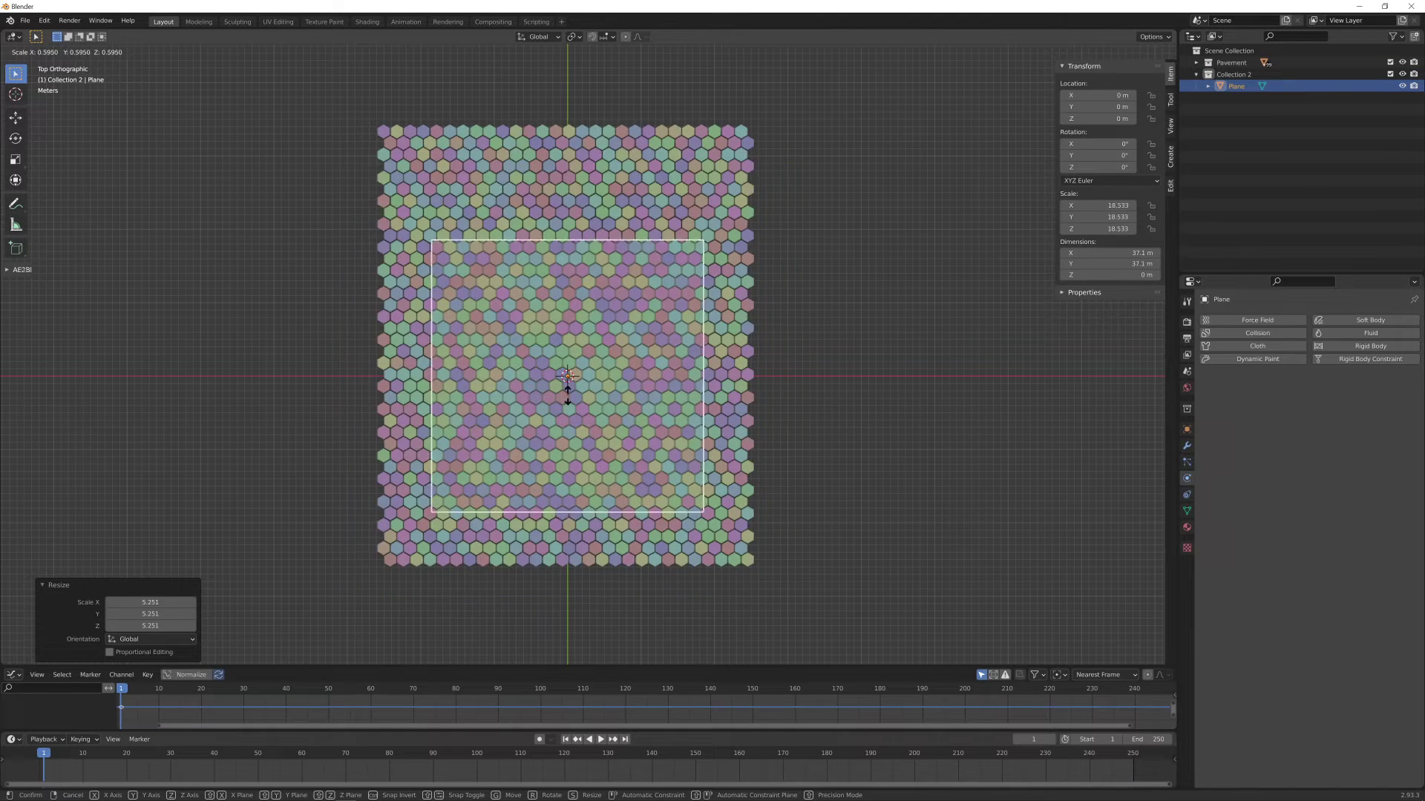
click(580, 426)
scroll(580, 428, down, 1)
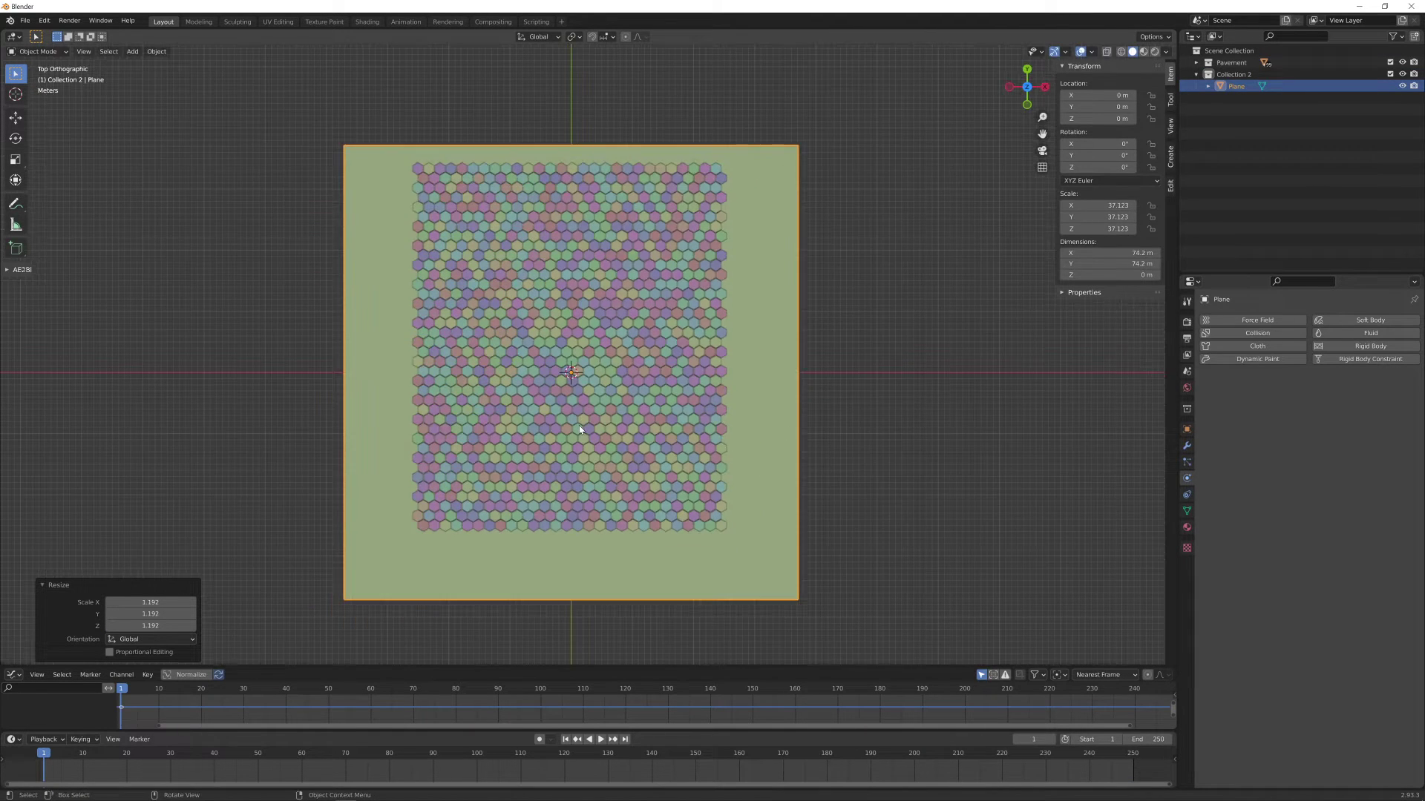
Lower the plane just beneath the tiles and apply its scale
key(KP_1)
key(shift+space)
key(g)
drag(557, 502, 566, 496)
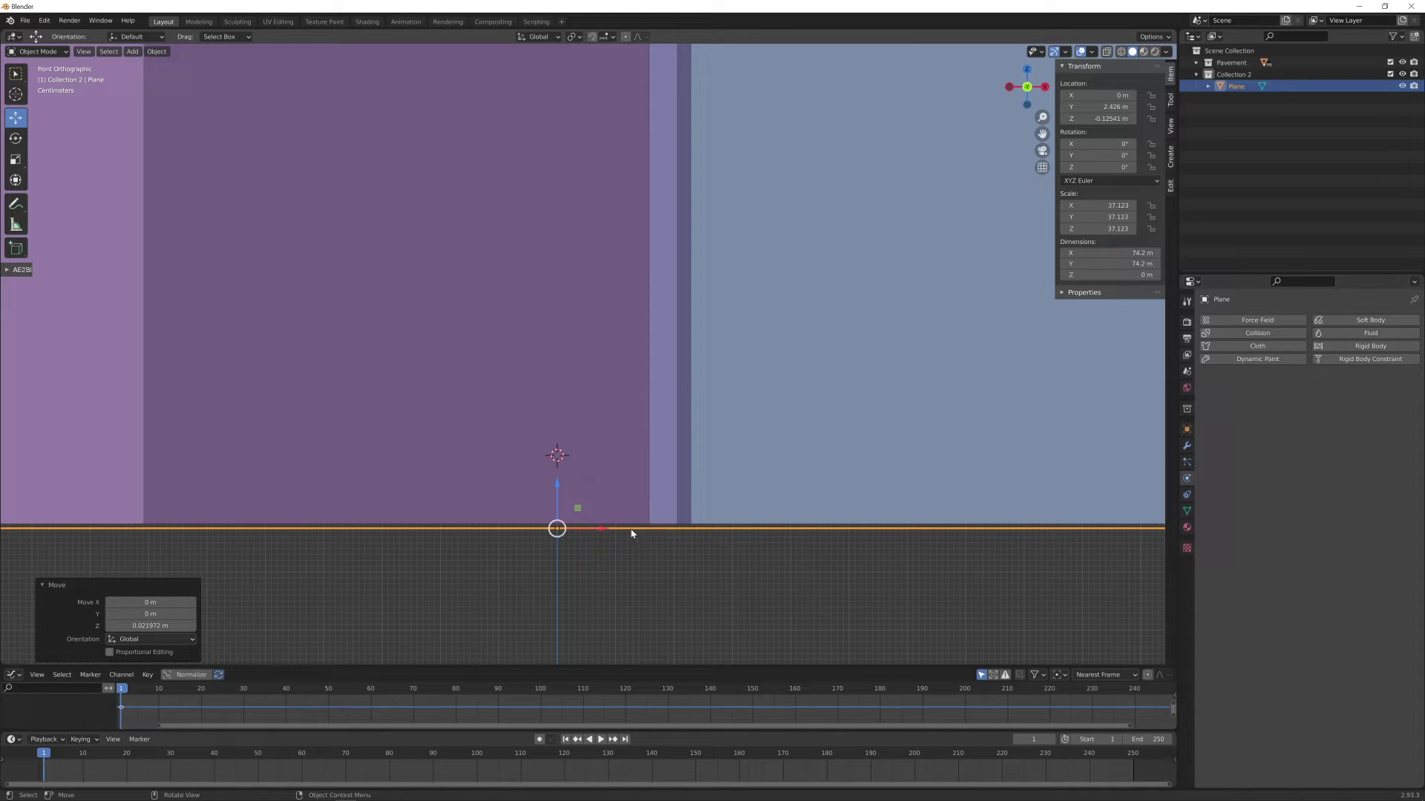
scroll(653, 547, down, 10)
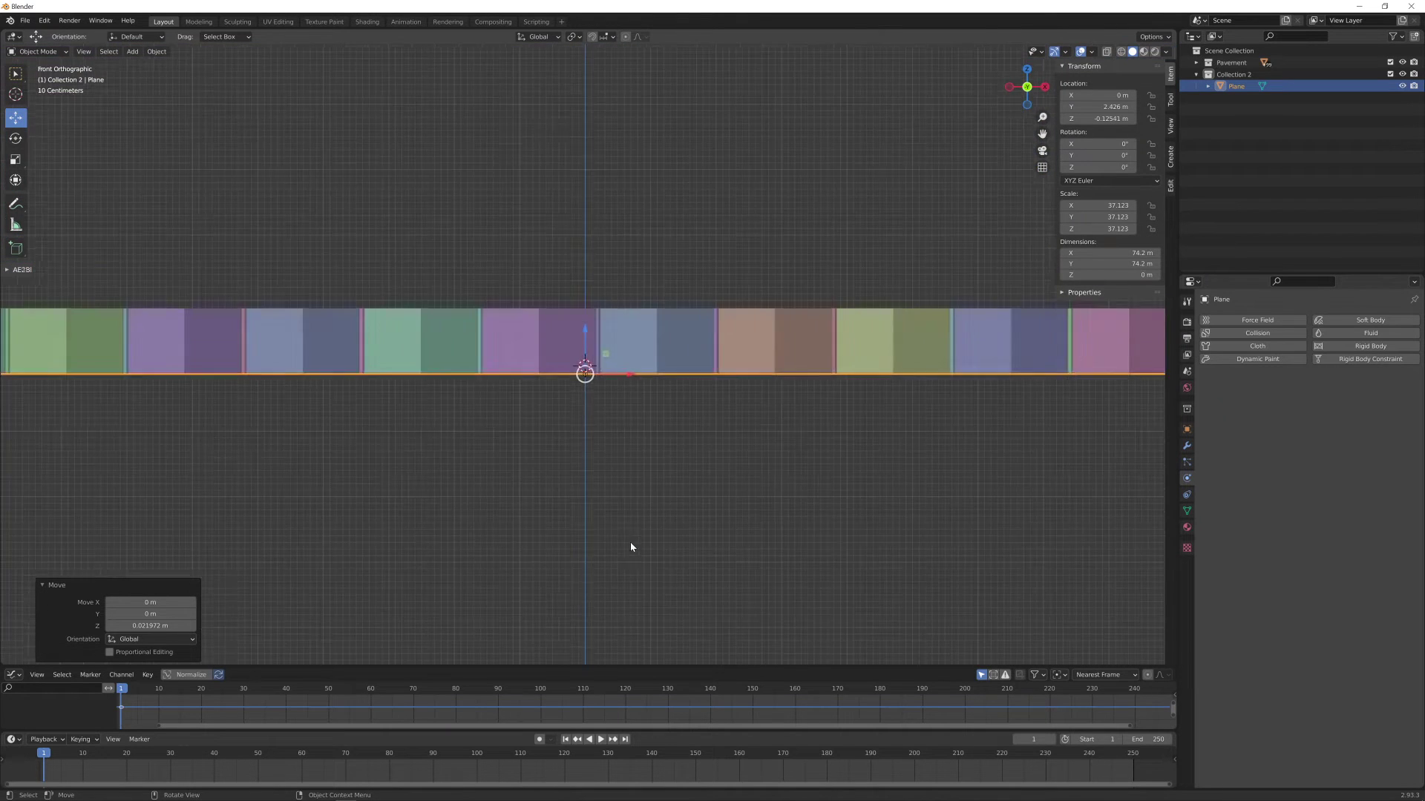
middle_drag(627, 539, 642, 531)
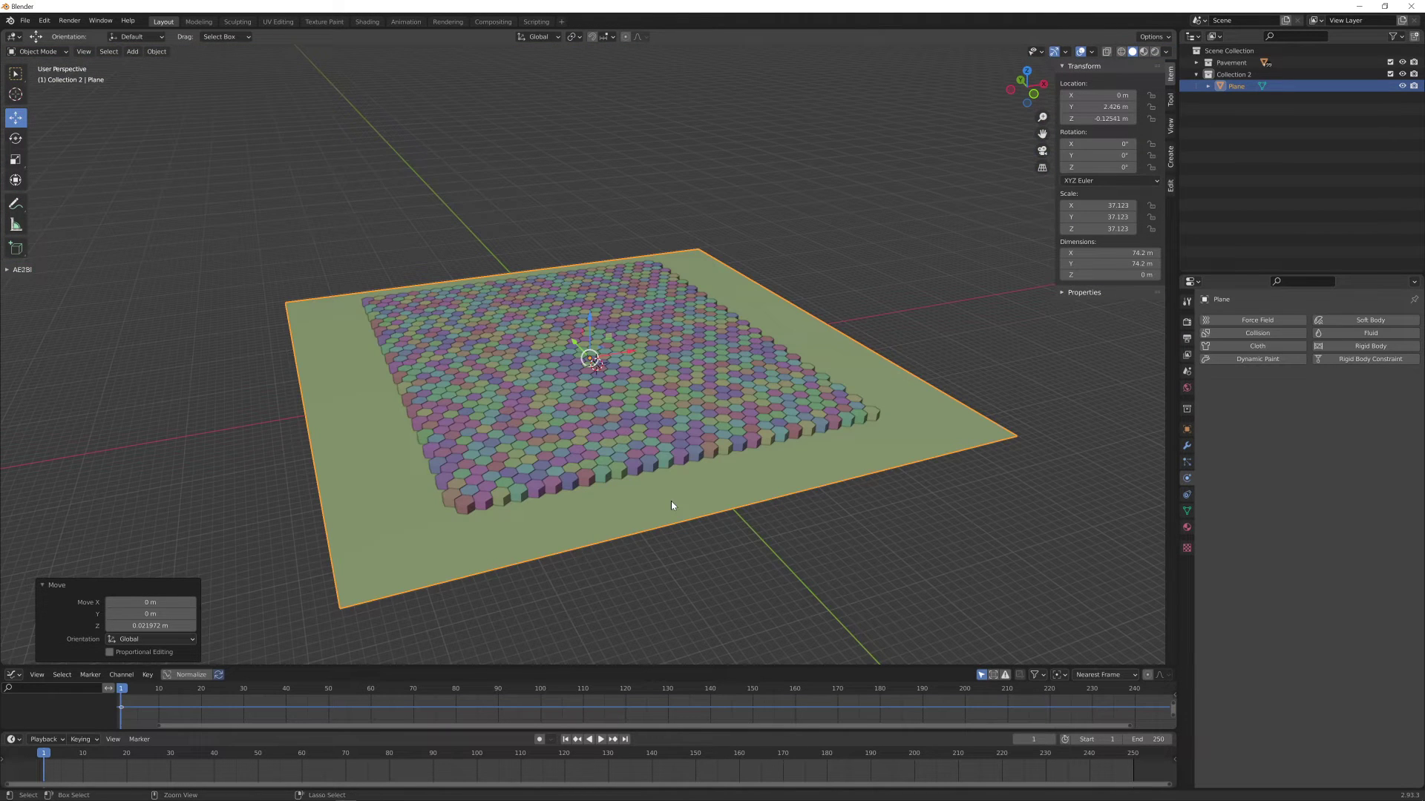
key(ctrl+a)
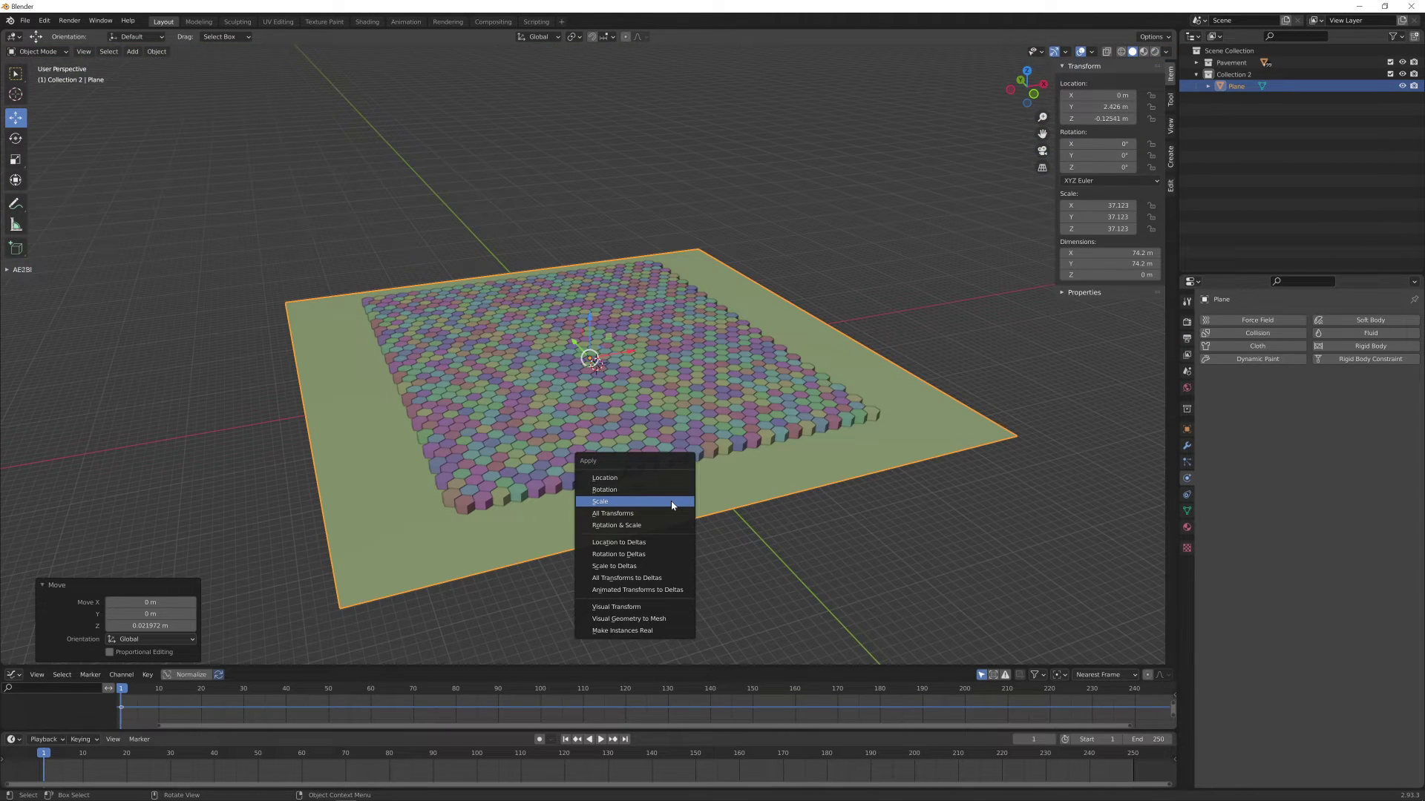
click(672, 505)
Give the plane a Passive rigid body
click(1367, 352)
click(1332, 394)
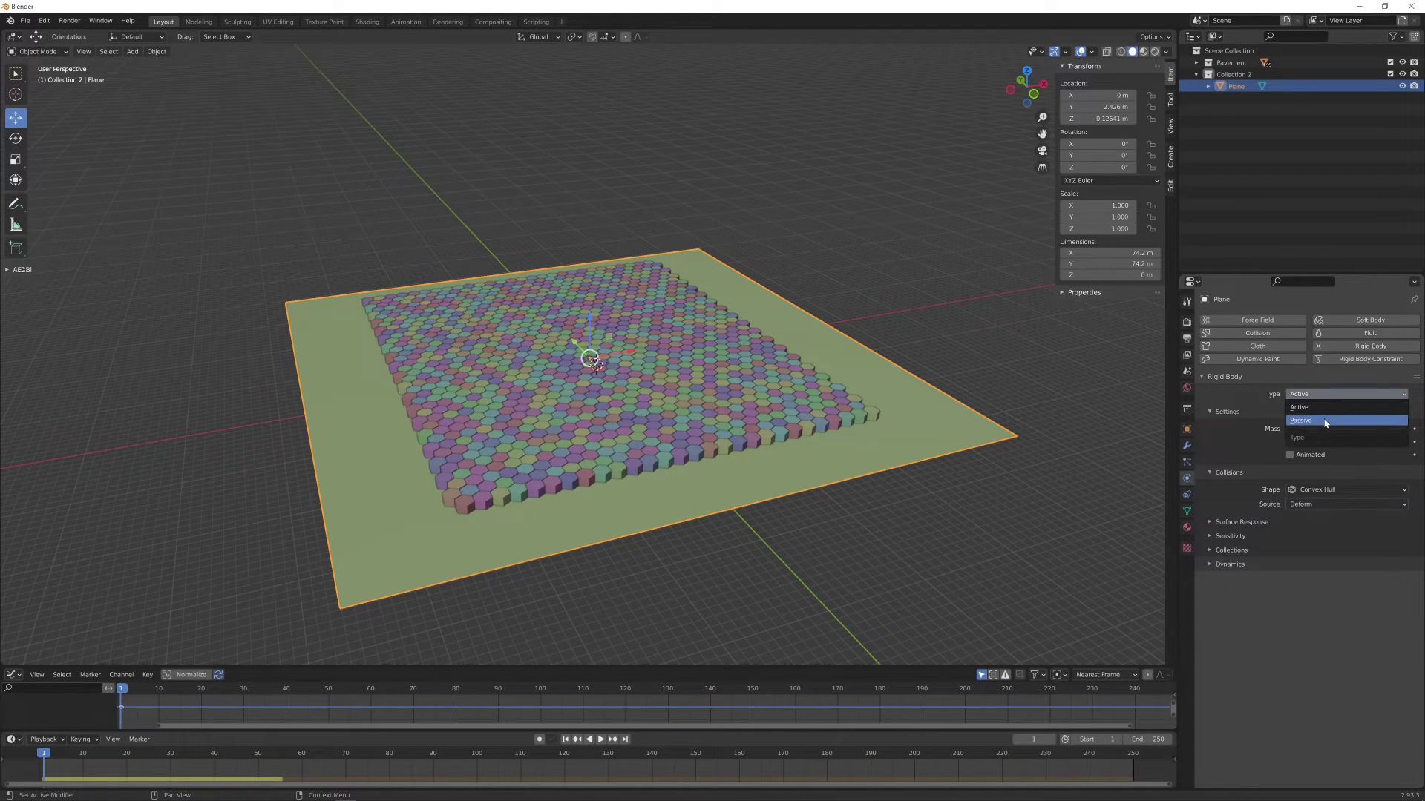
click(1326, 421)
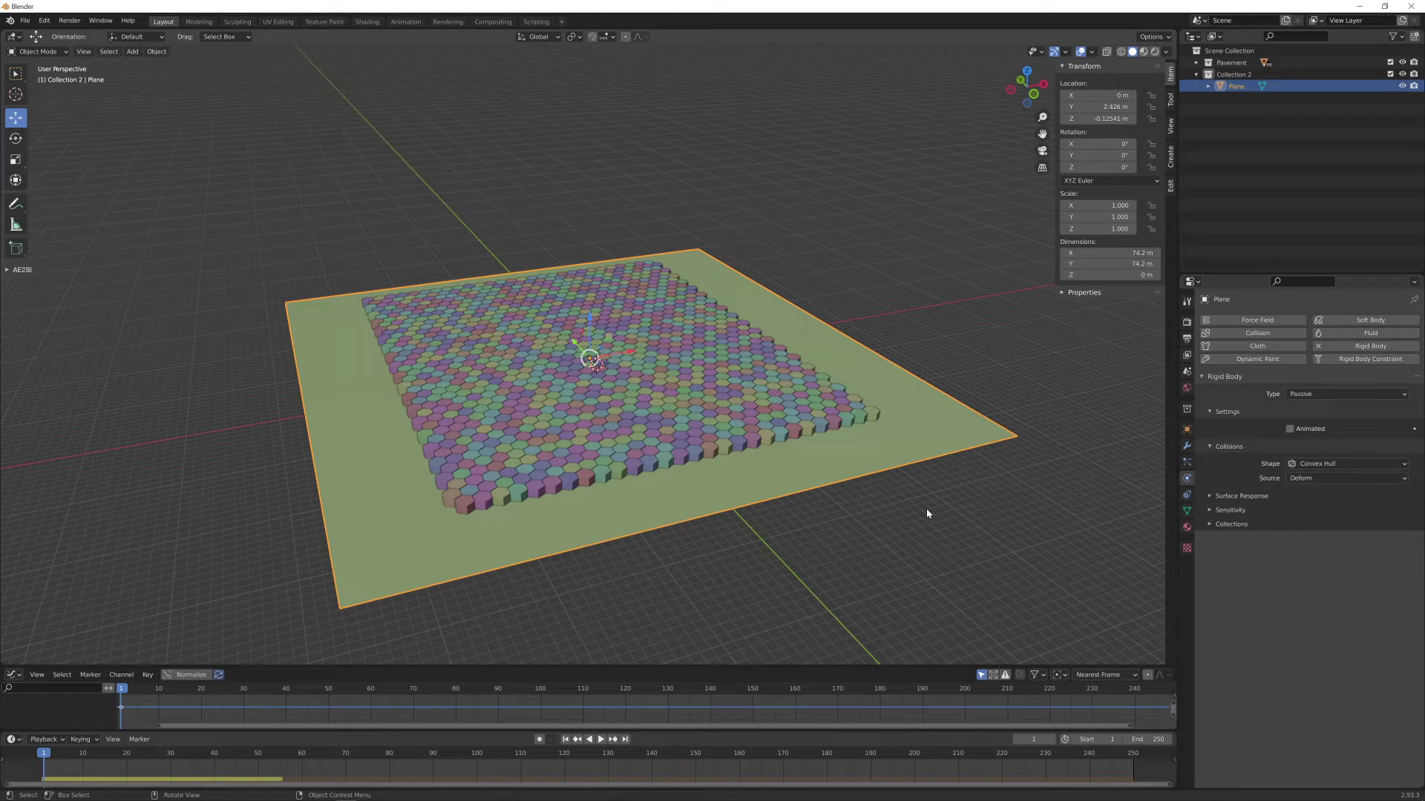
Play the simulation and stop at frame 94 with the hex tiles resting on the plane
key(space)
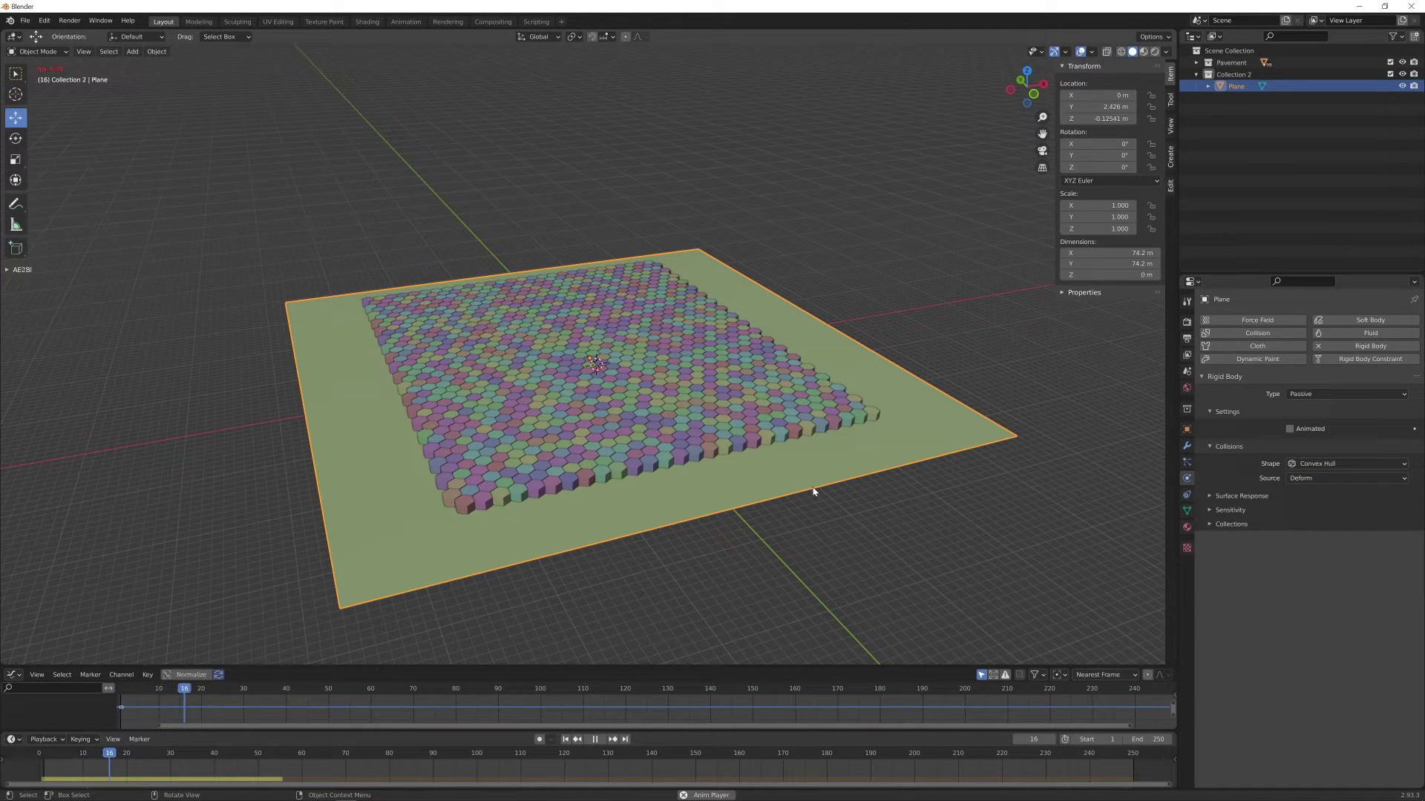
scroll(678, 479, up, 4)
scroll(787, 492, down, 3)
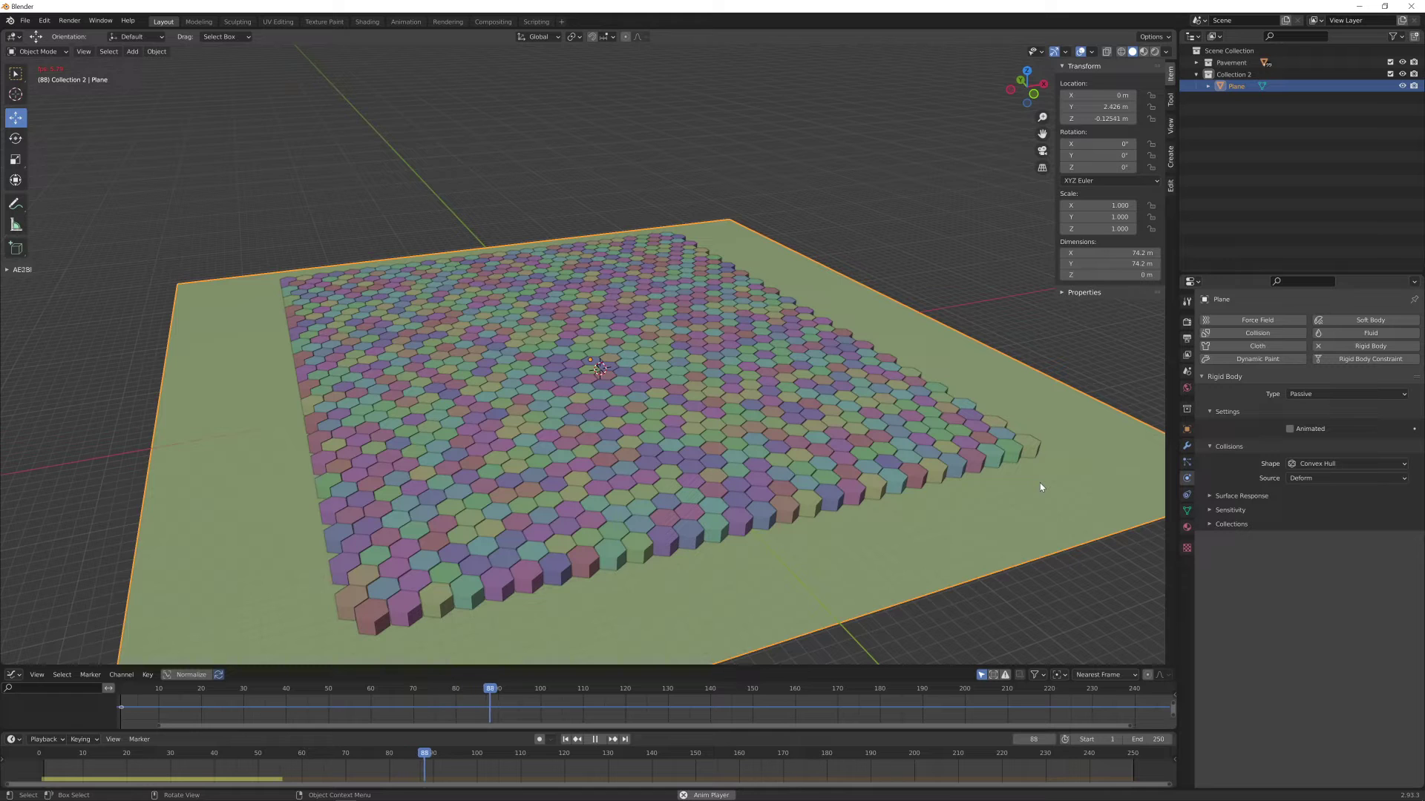
key(space)
Orbit and zoom the viewport to inspect the settled hexagon tiles
middle_drag(1044, 480, 1005, 430)
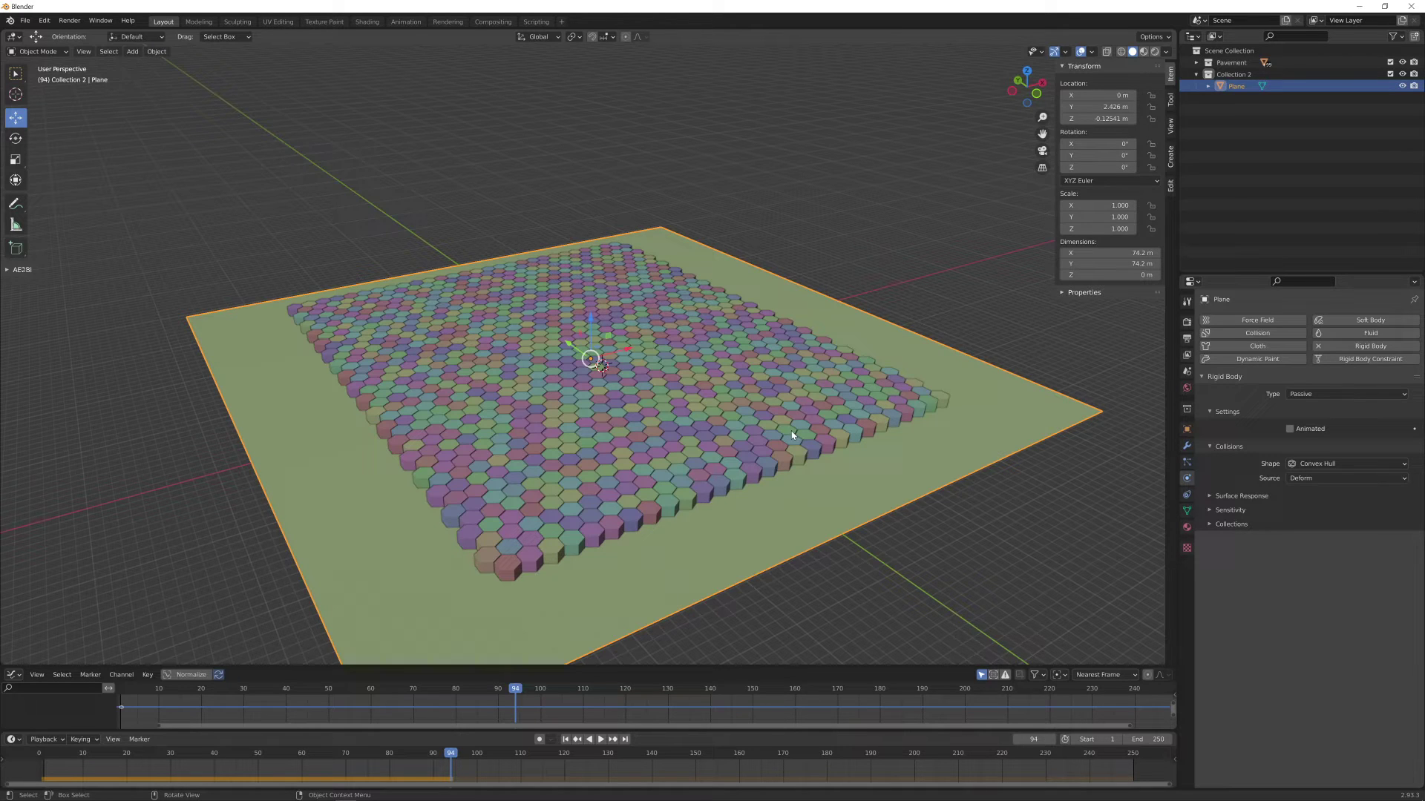
middle_drag(792, 435, 622, 364)
scroll(622, 364, up, 3)
scroll(624, 371, down, 5)
scroll(626, 379, up, 3)
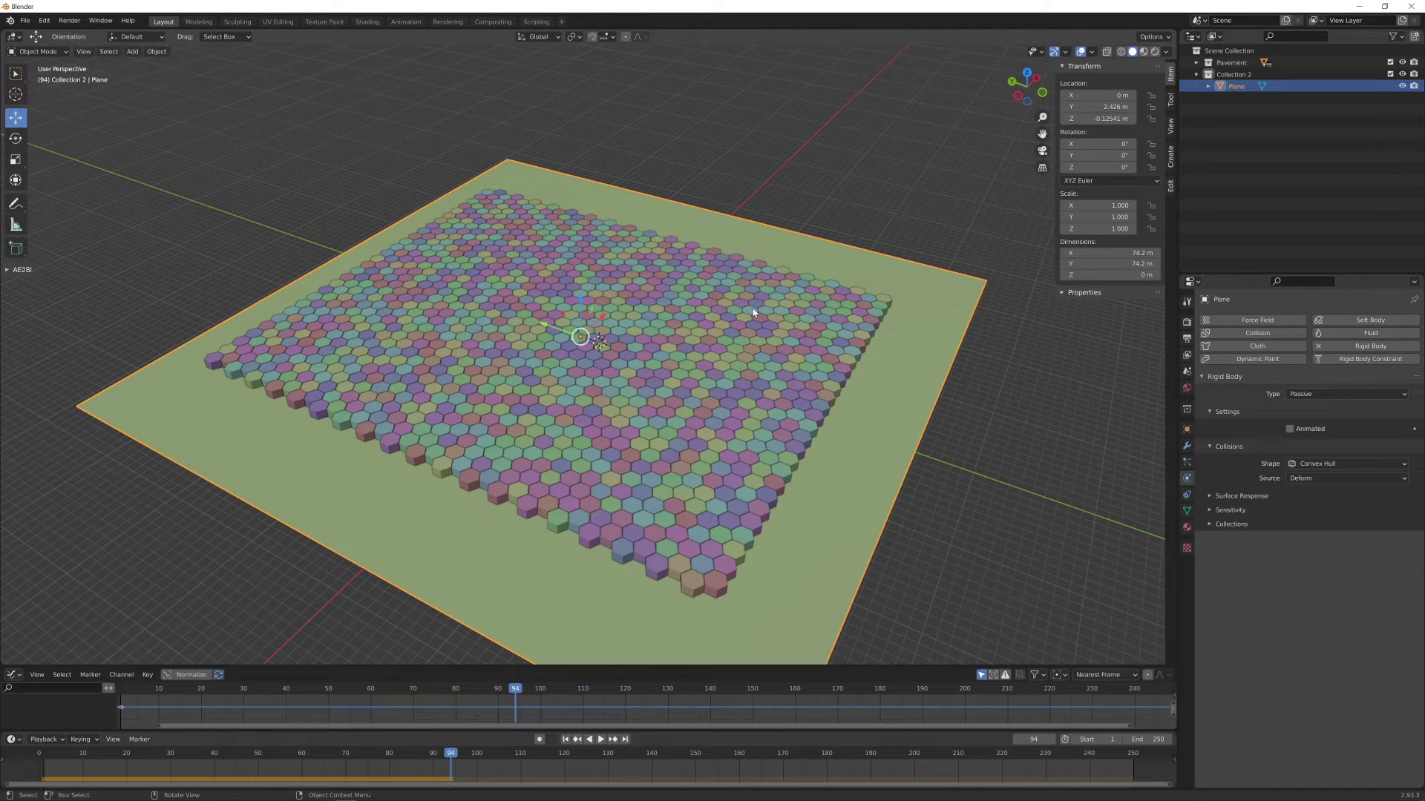
scroll(753, 325, up, 2)
scroll(905, 347, down, 2)
Add a Deform > Wave modifier to the ground plane
click(1187, 447)
click(1269, 320)
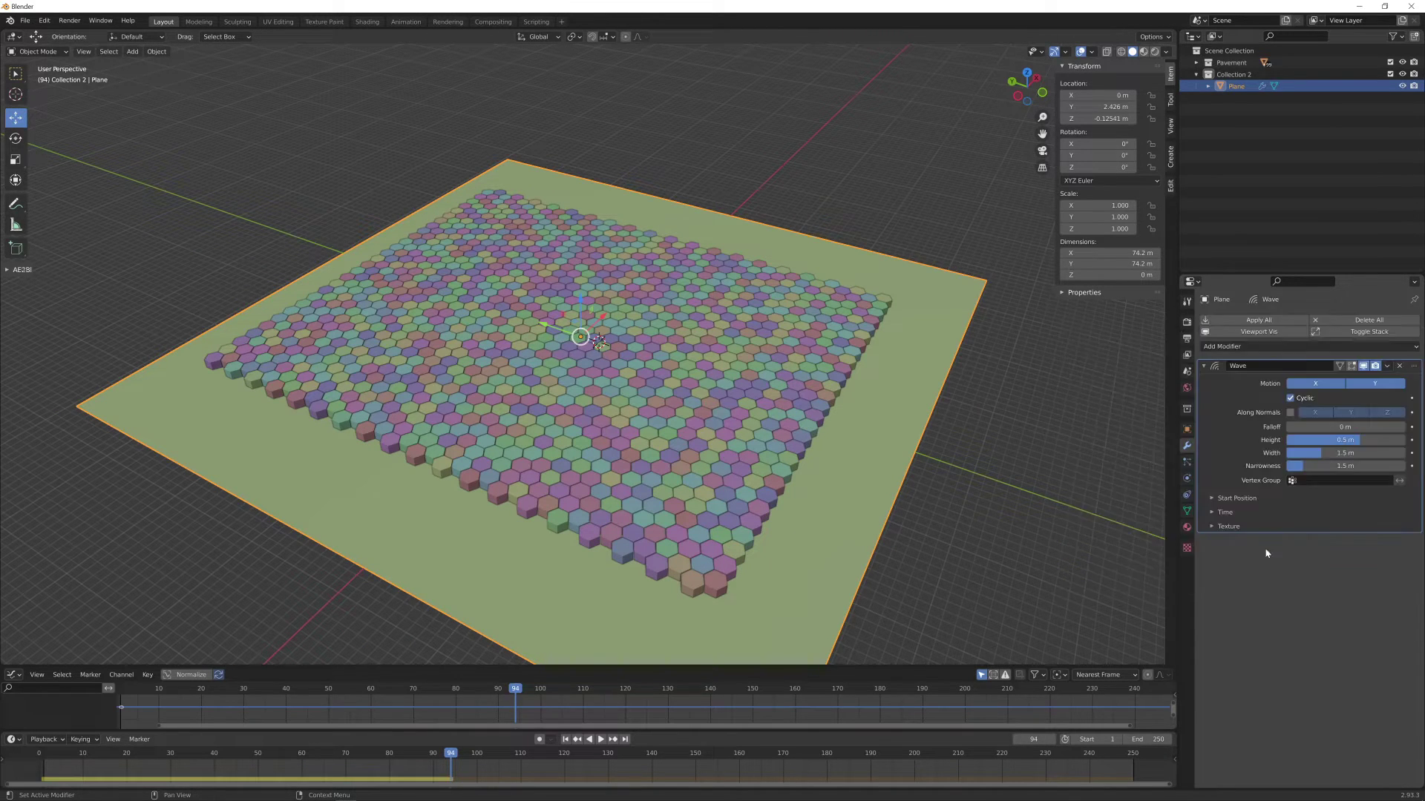
shift+scroll(813, 460, down, 2)
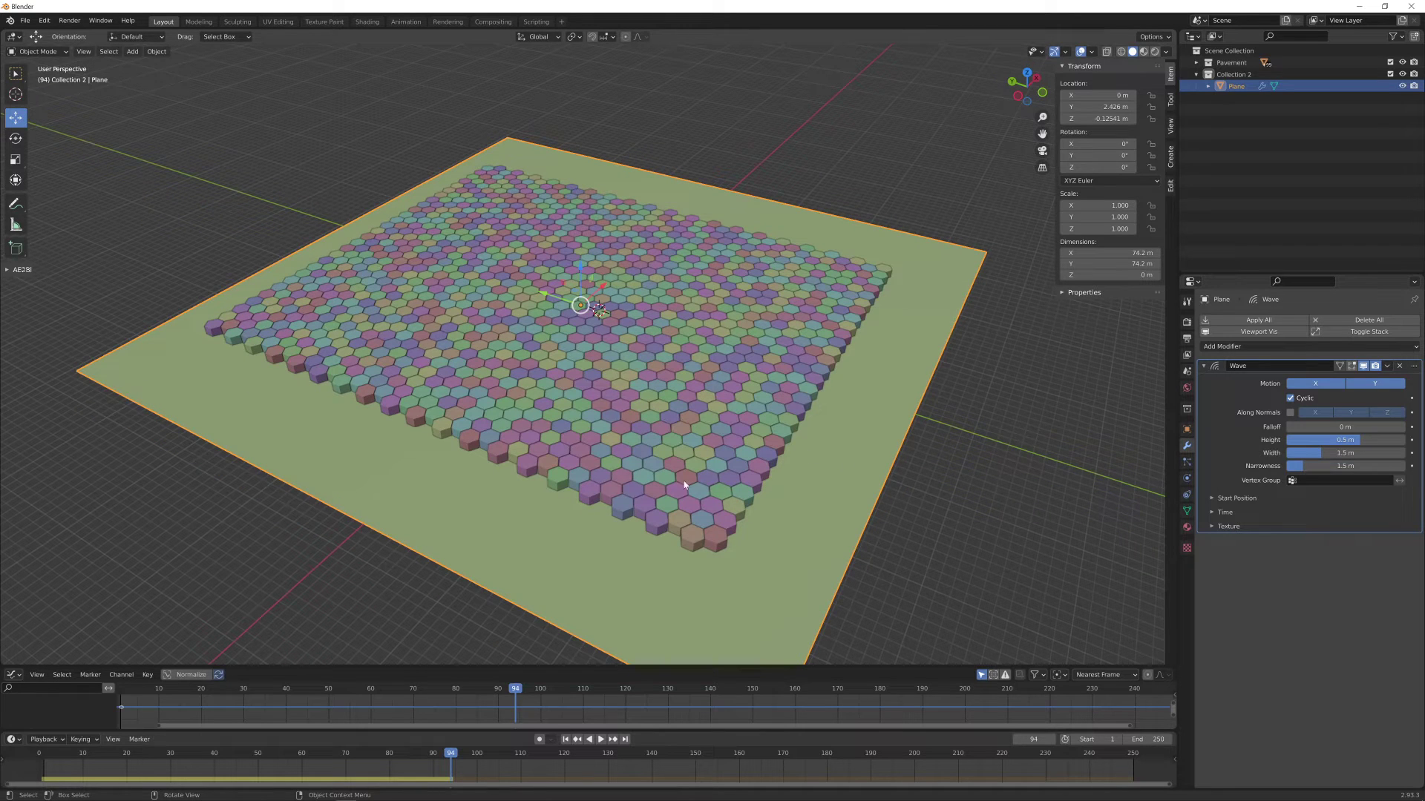
Test-play the waving plane, rewind to frame 1 and recentre the pavement in view
key(shift+Left)
key(space)
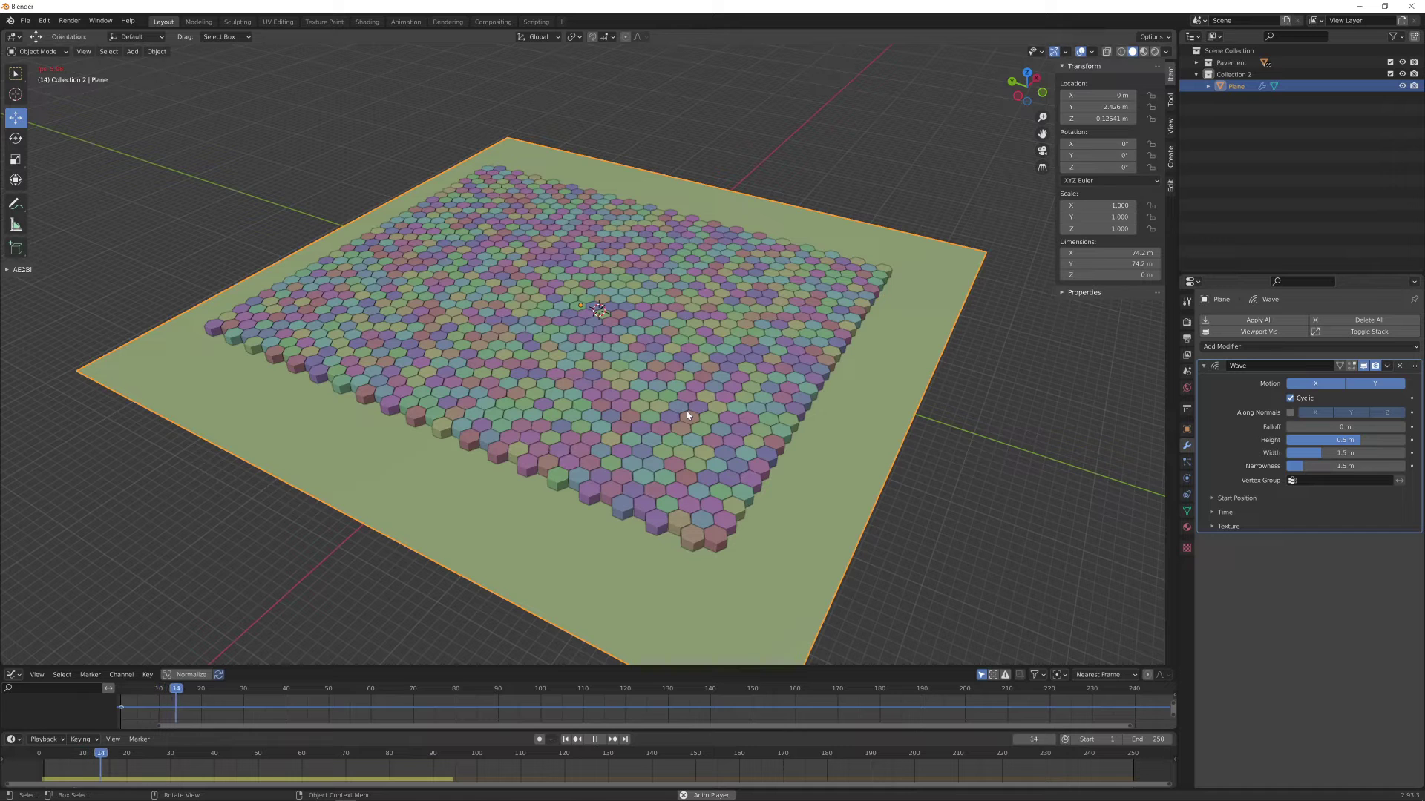
key(space)
key(shift+Left)
shift+middle_drag(703, 418, 683, 405)
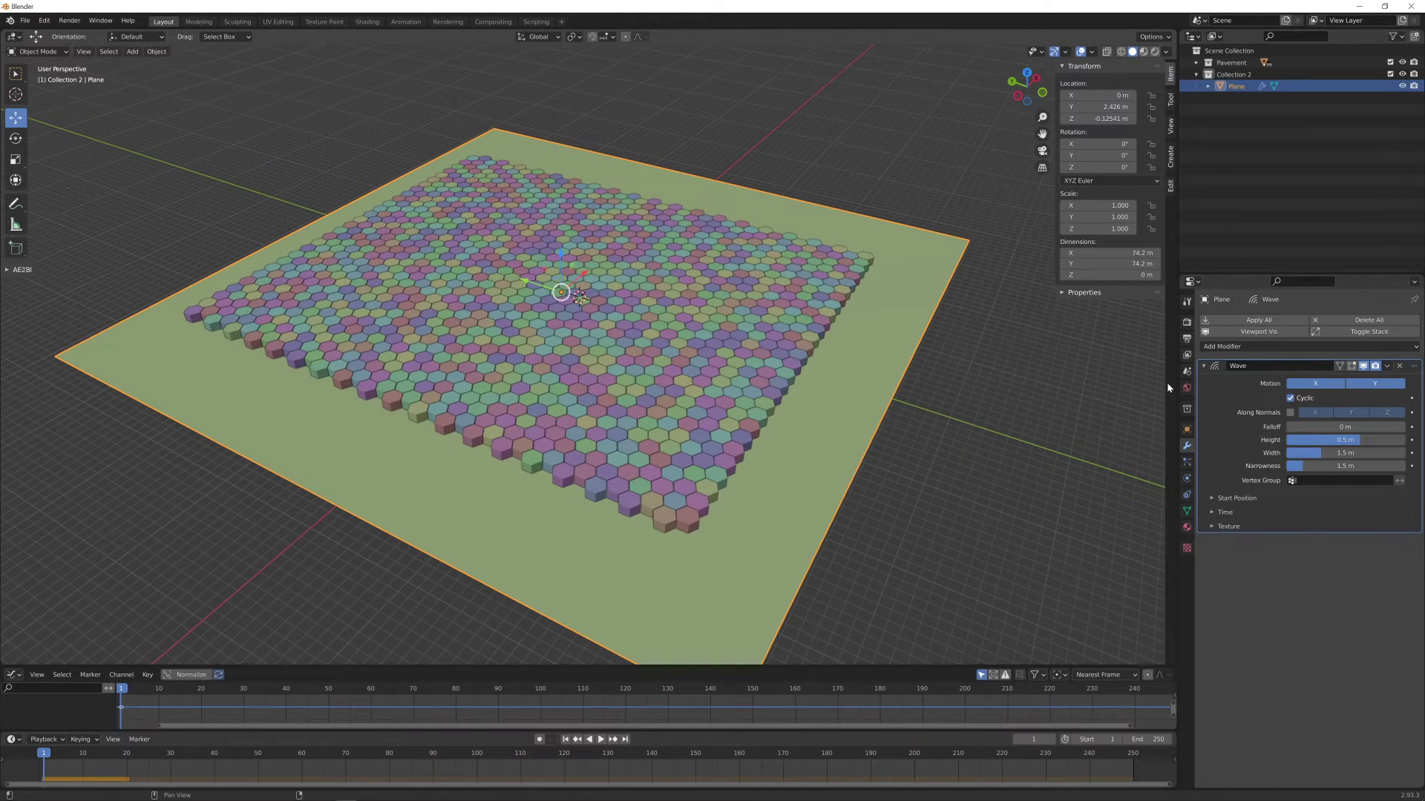
Turn off the Rigid Body World simulation, test playback without physics, and rewind
click(1187, 372)
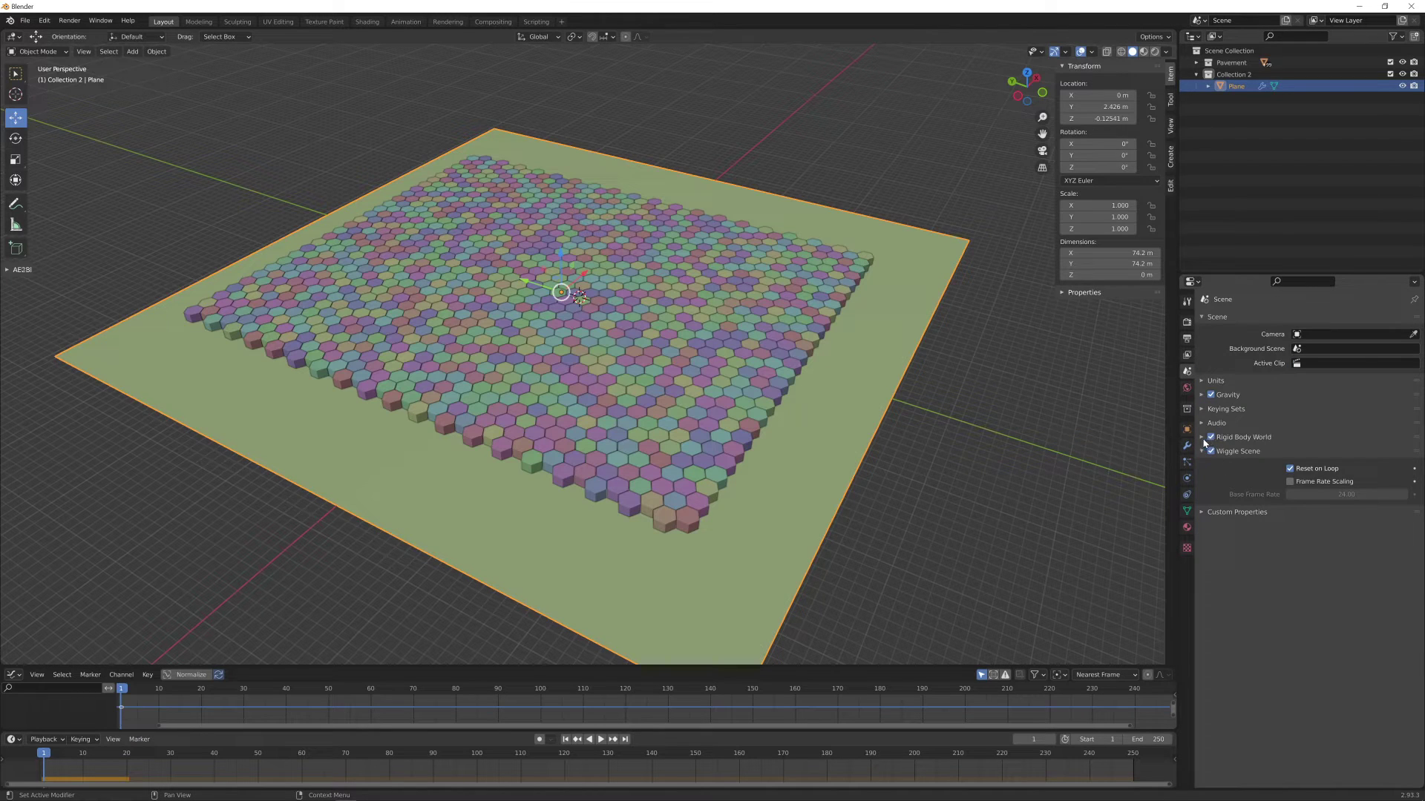
click(1202, 437)
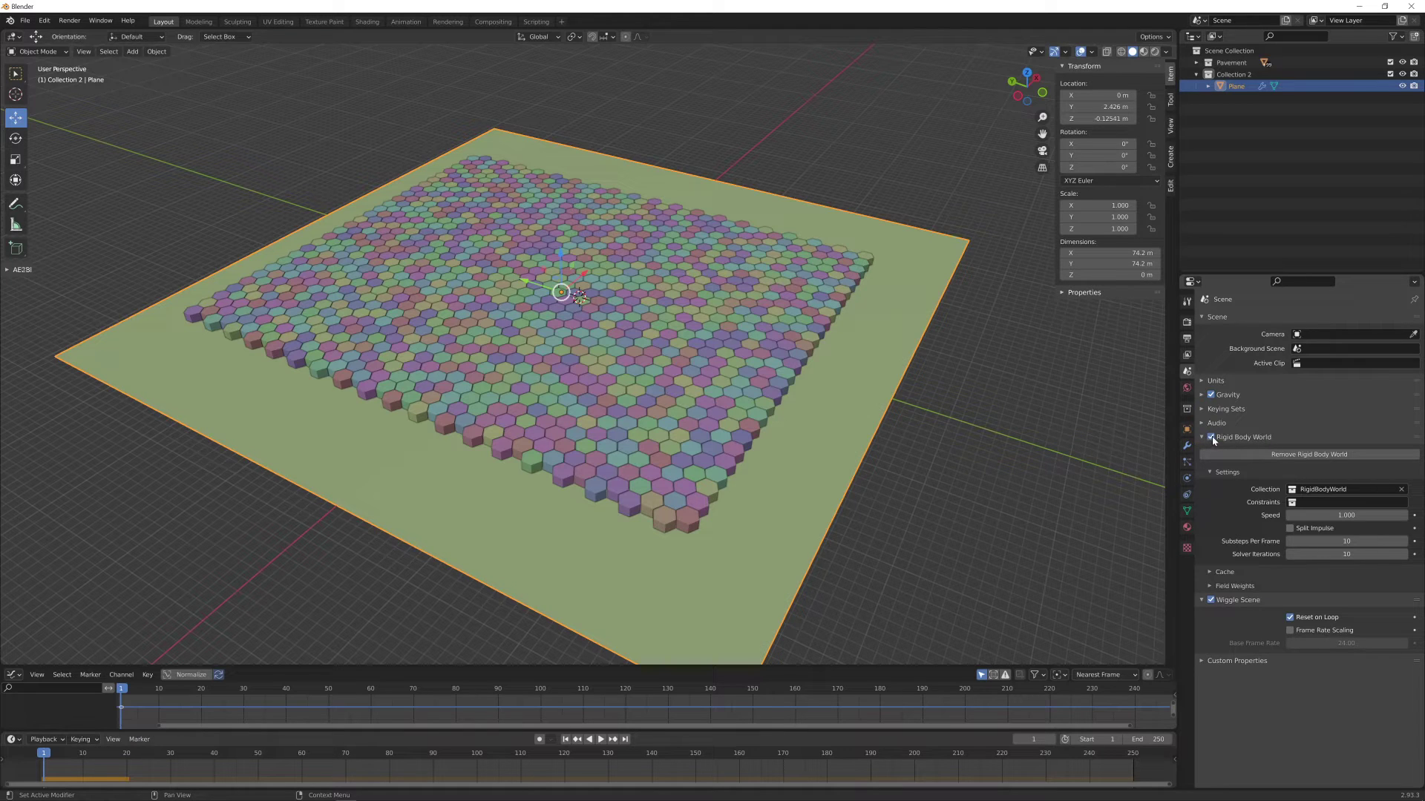
click(1210, 437)
key(space)
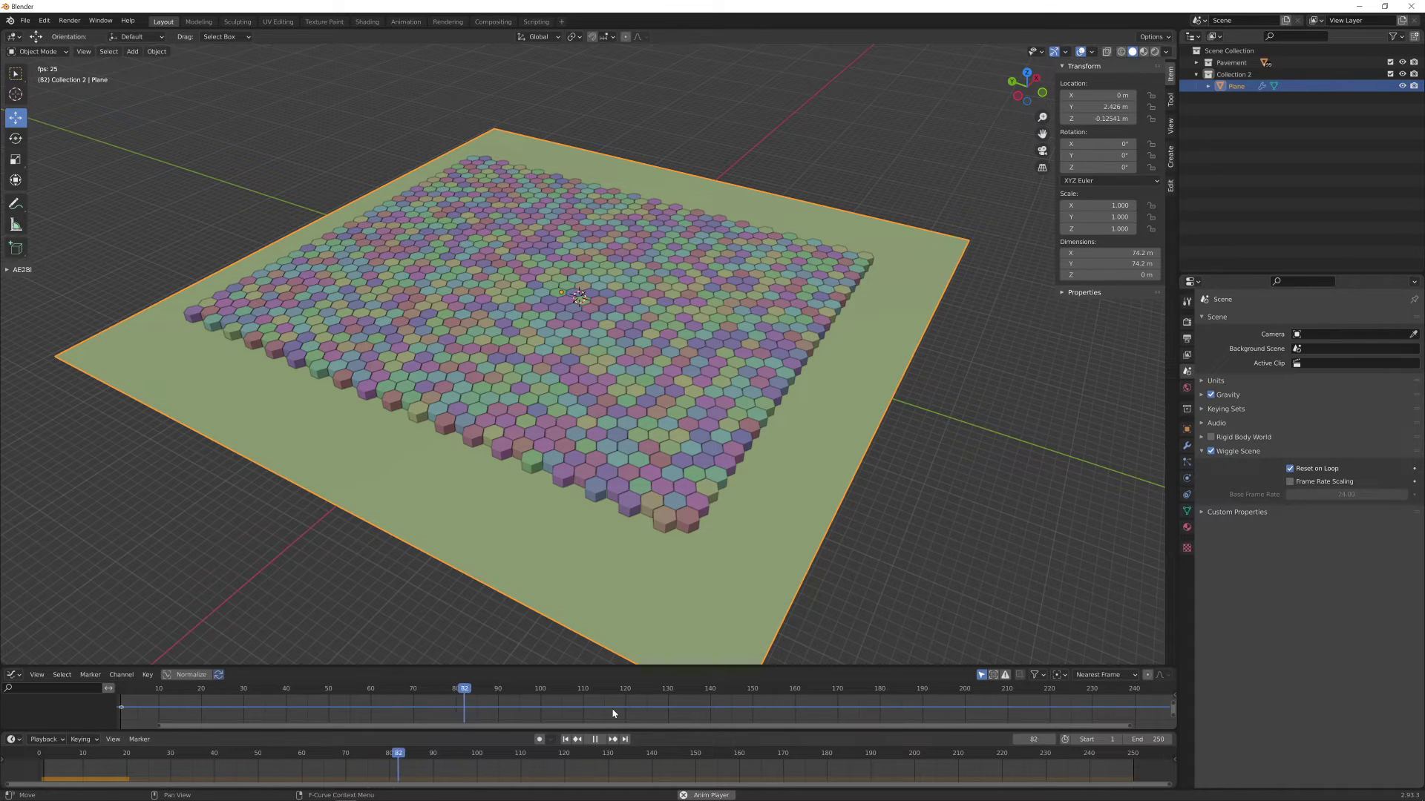
key(space)
key(shift+Left)
Show the plane's Wave modifier settings and preview the wave animation
middle_drag(615, 482, 639, 499)
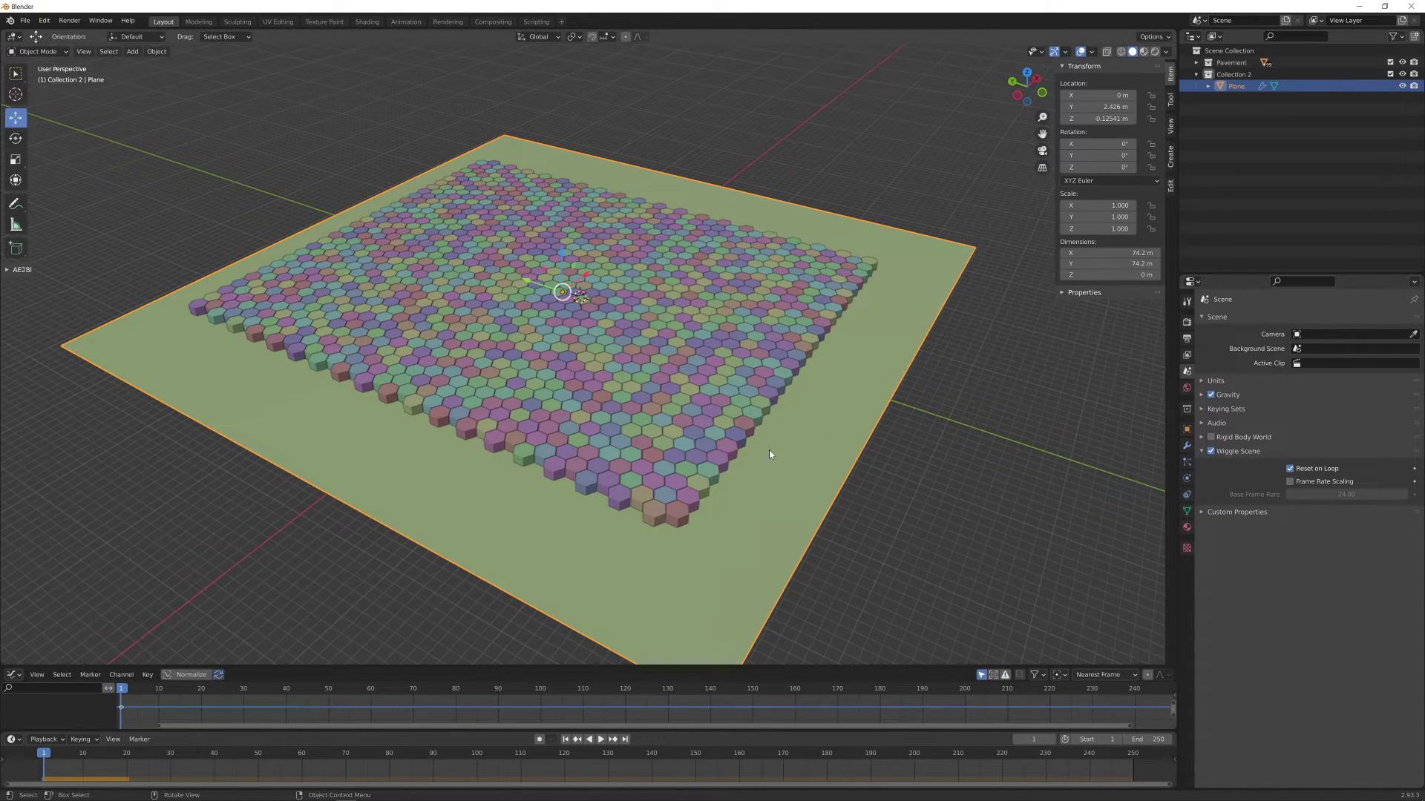
middle_drag(768, 449, 686, 292)
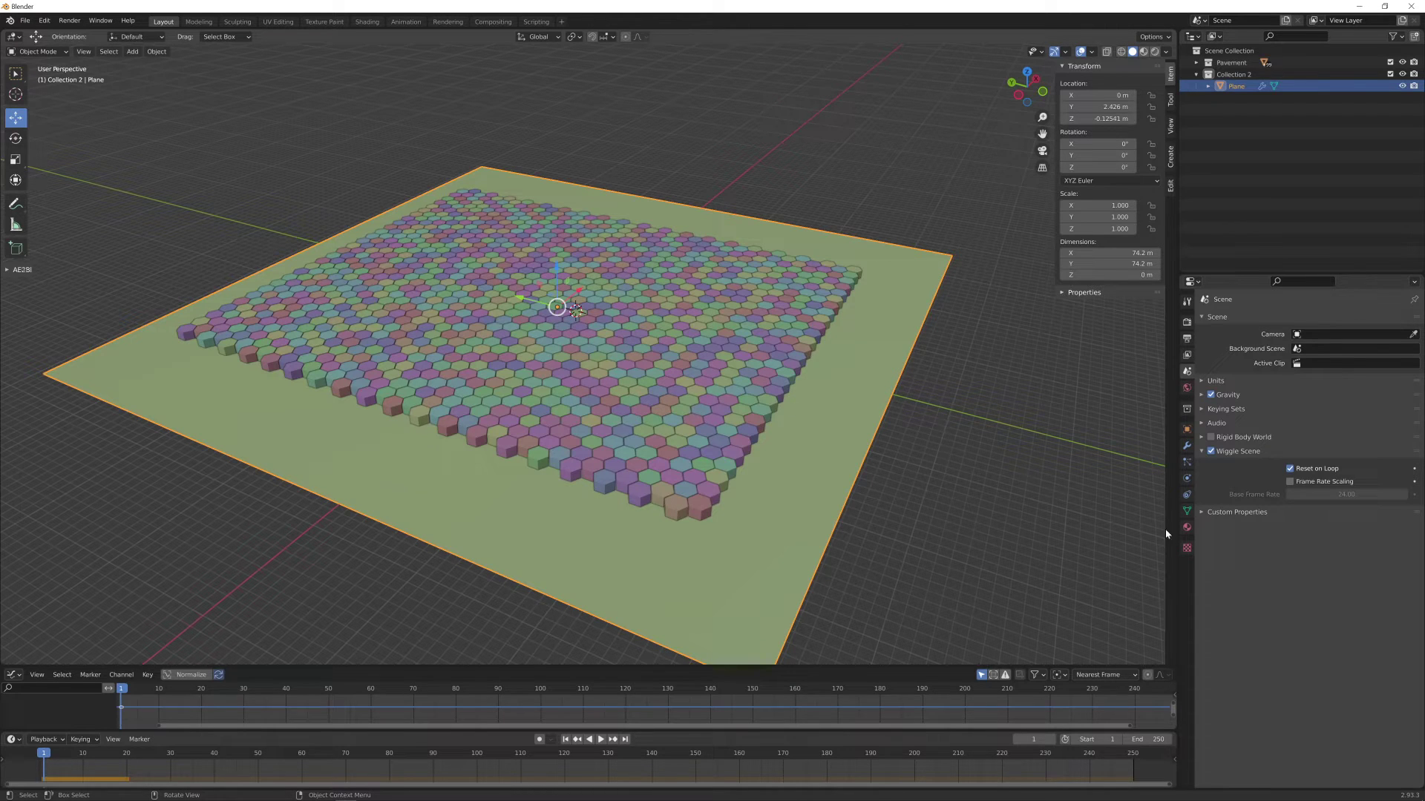
click(1186, 445)
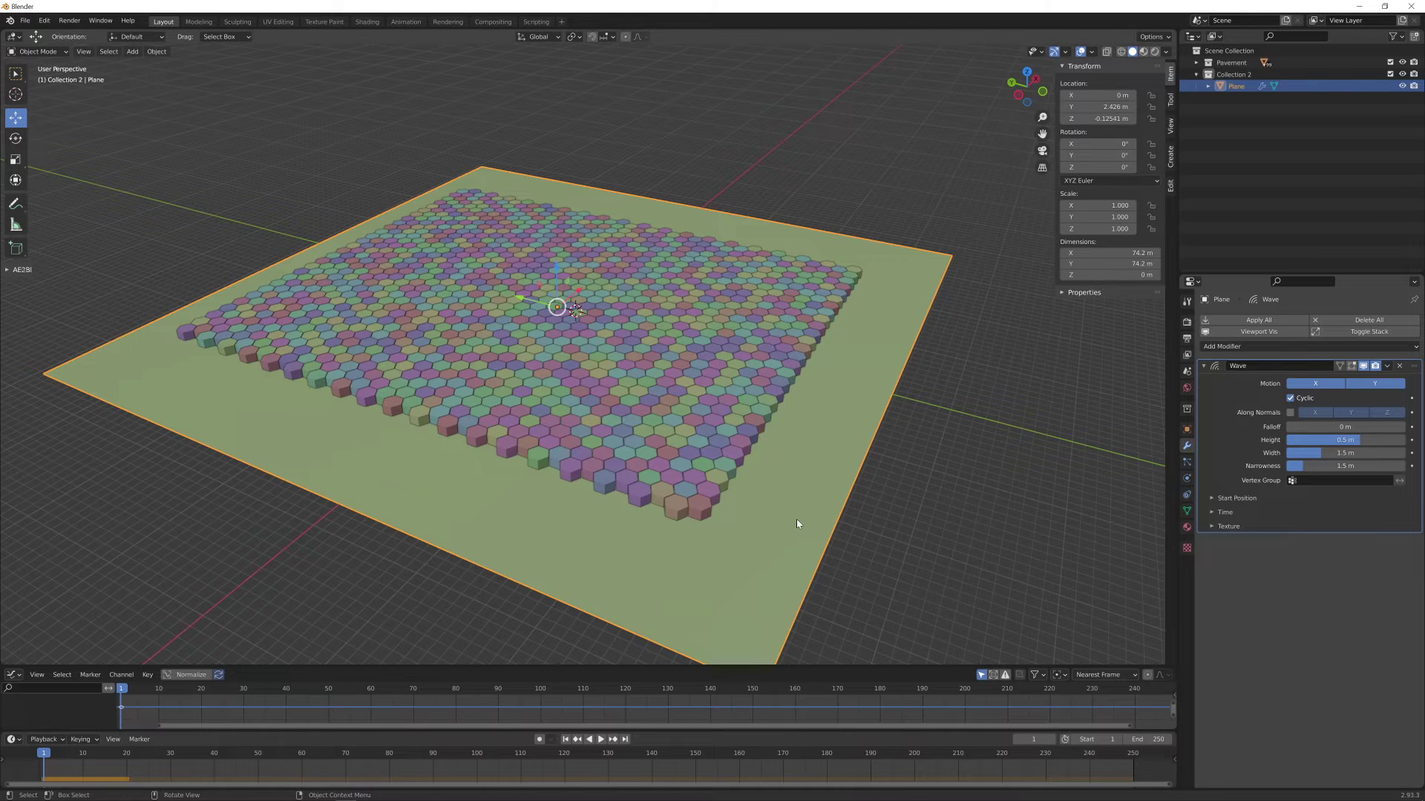
key(space)
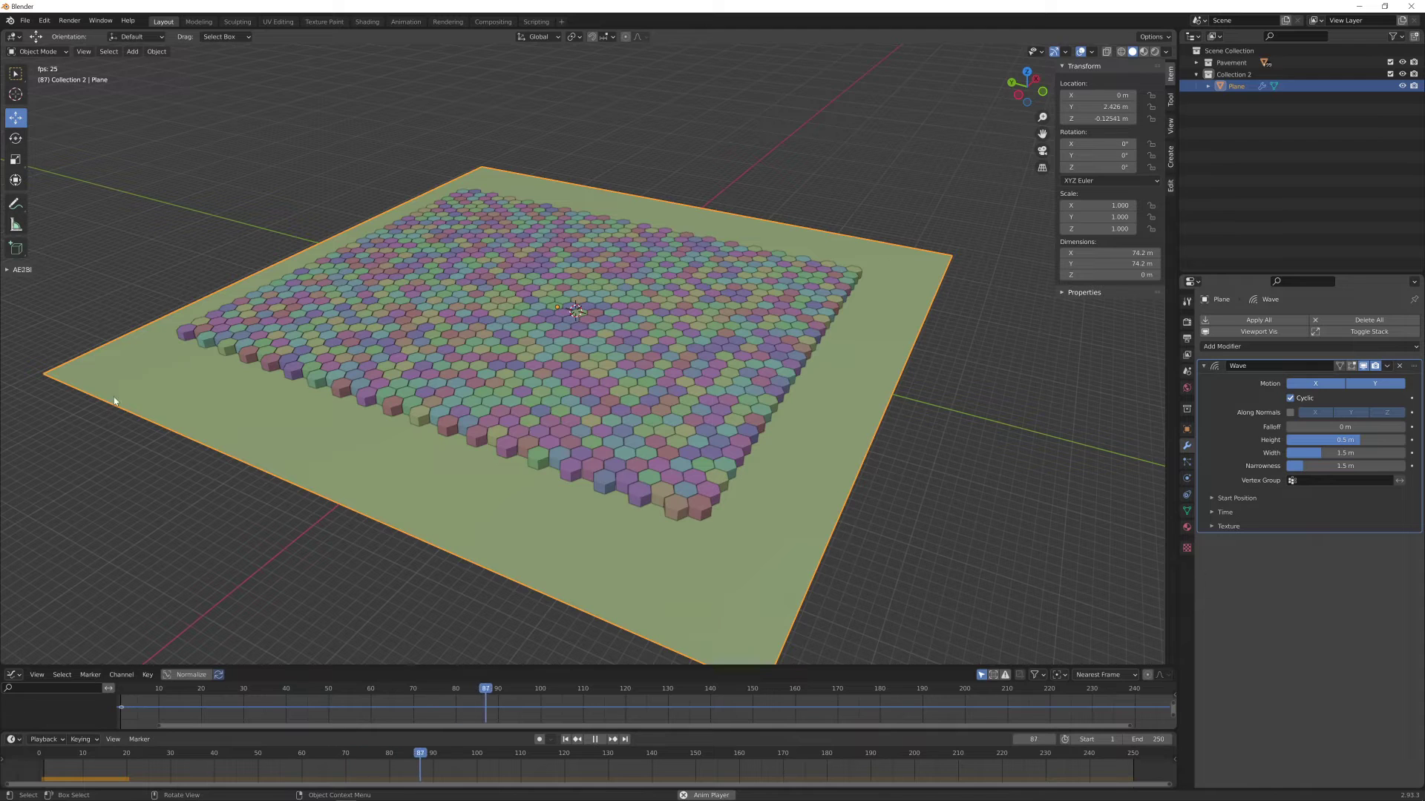
key(space)
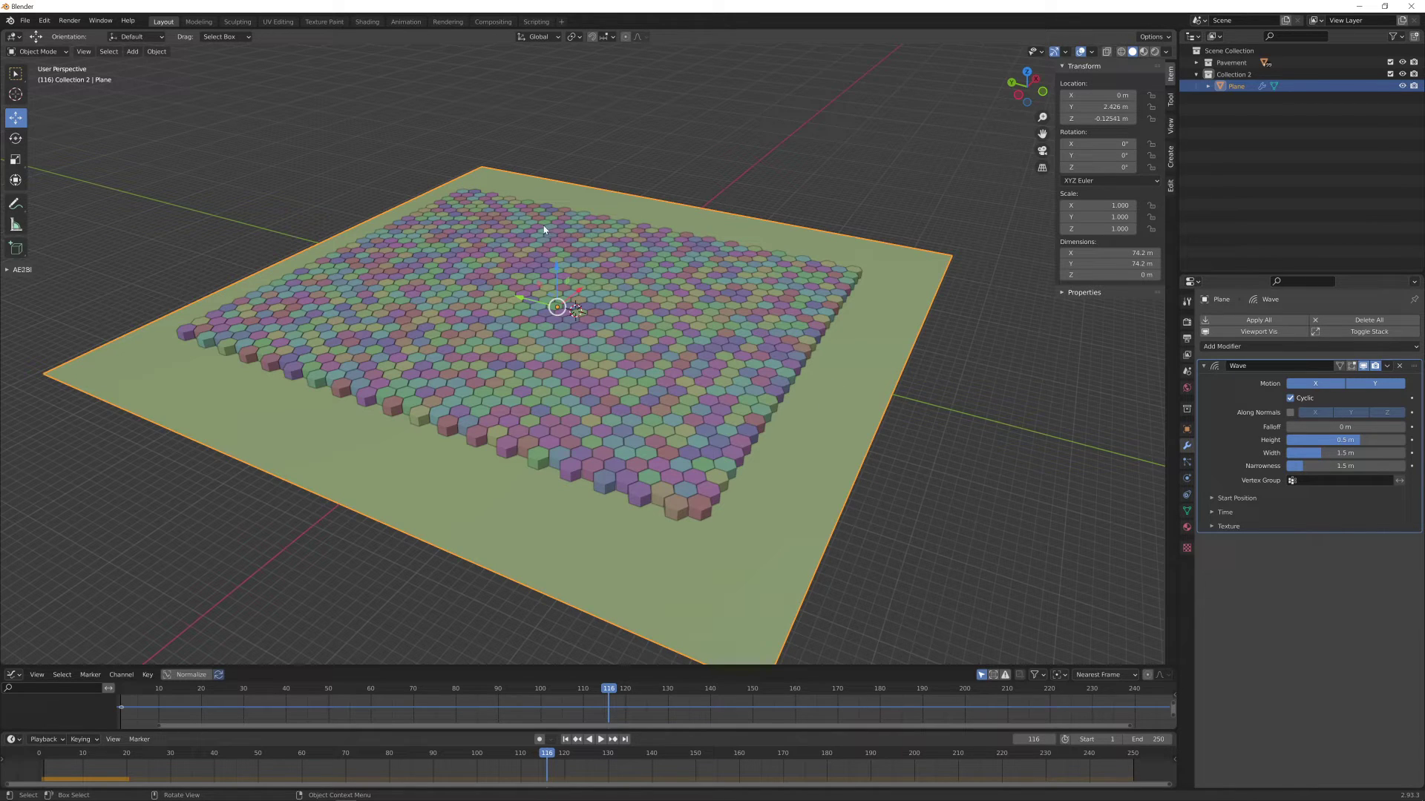
key(ctrl+Tab)
Switch the plane into Edit Mode and subdivide its mesh
click(705, 232)
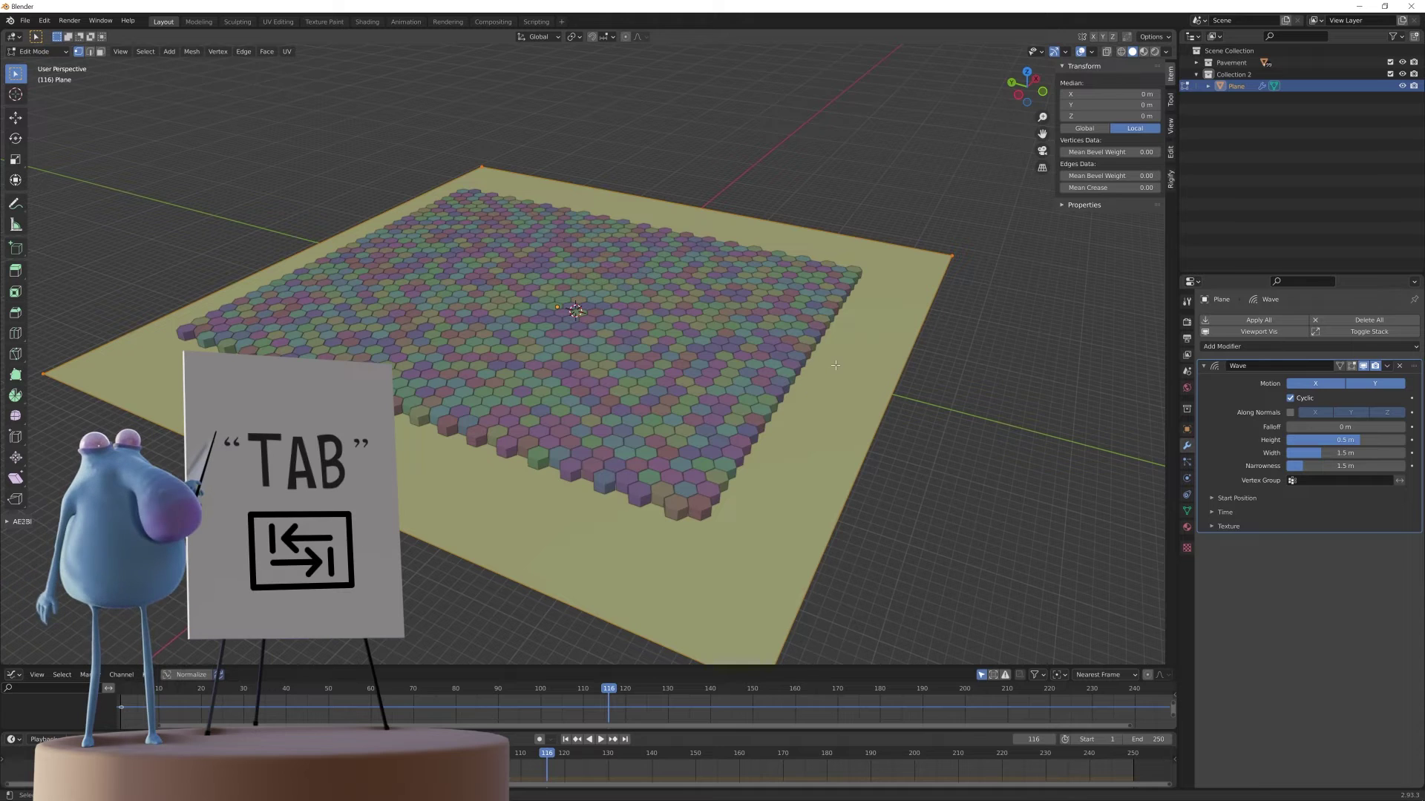
right_click(836, 364)
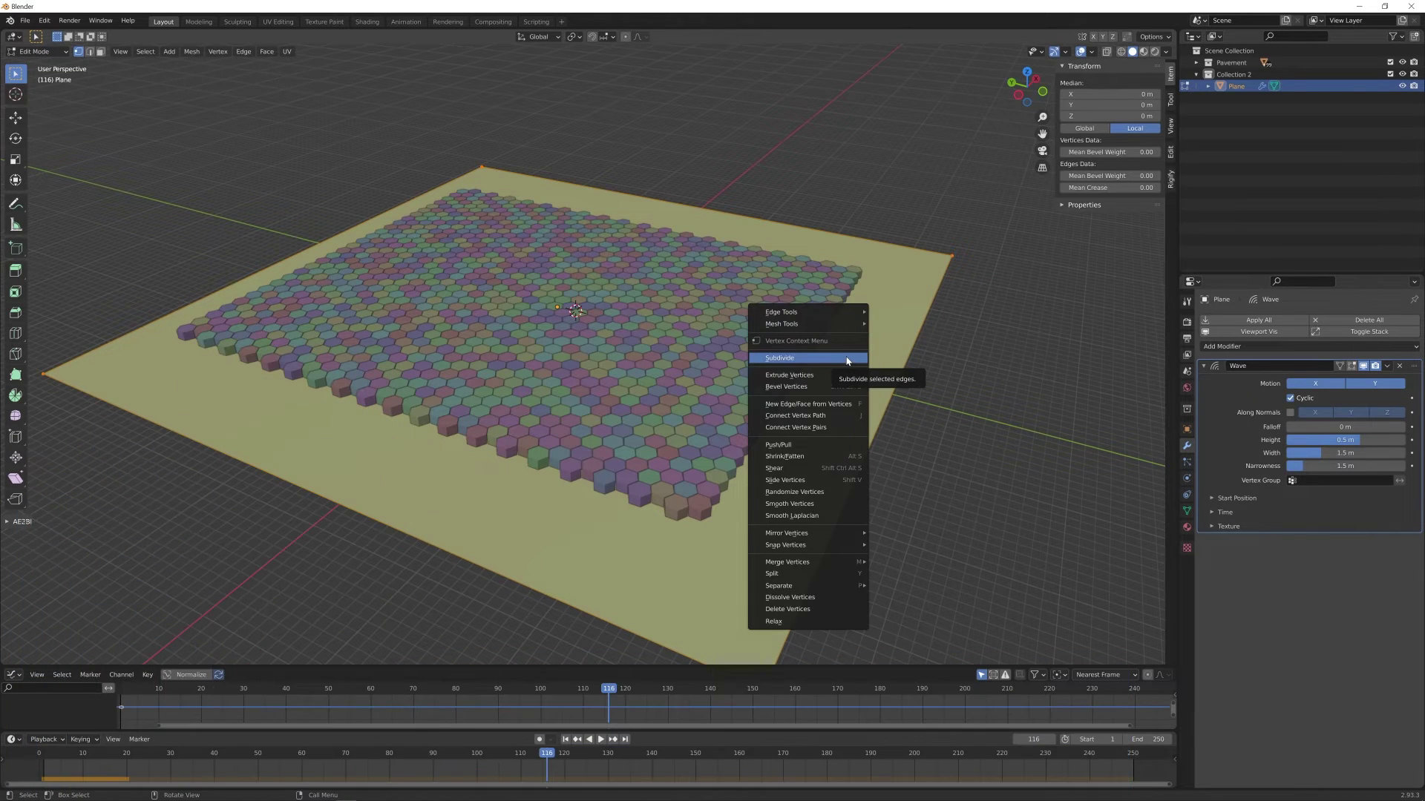
click(780, 359)
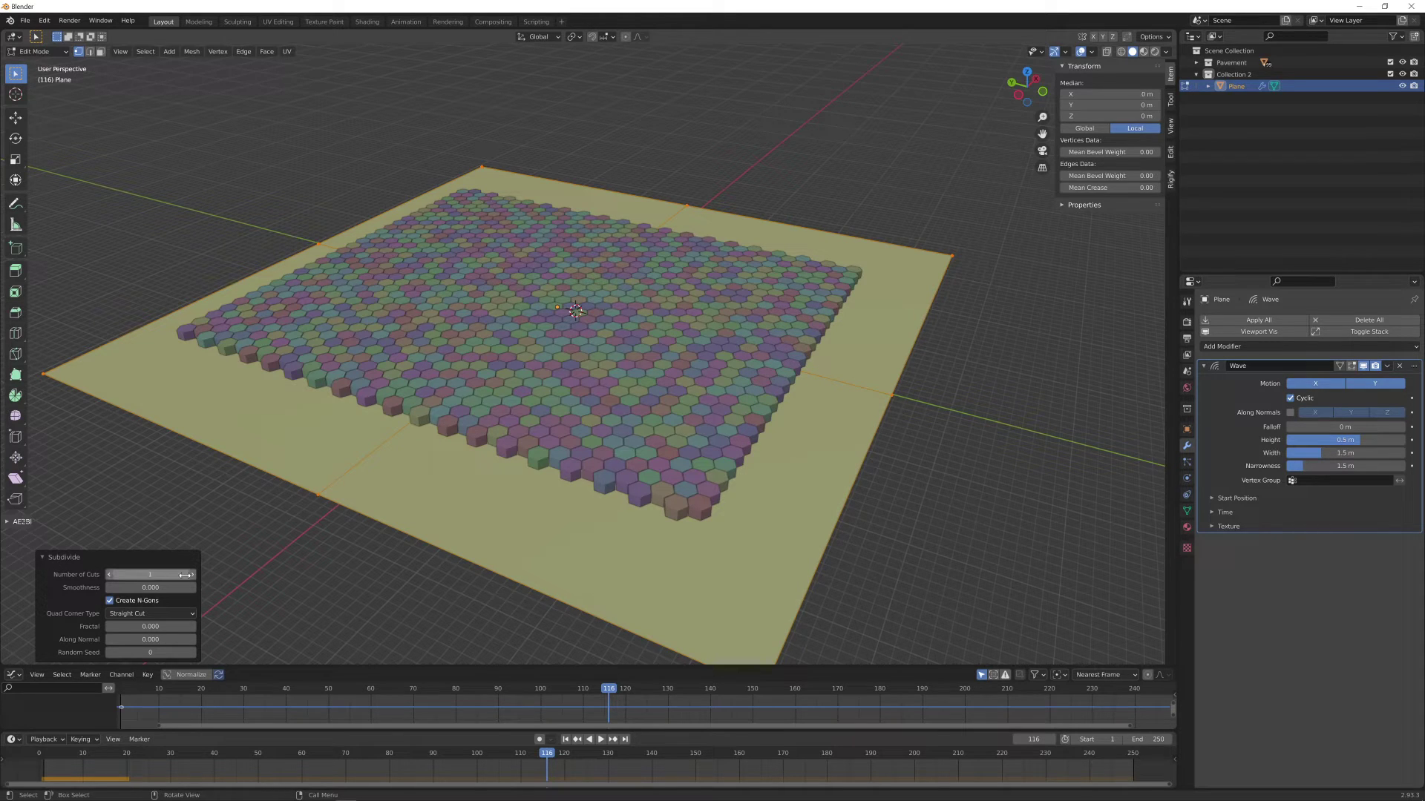
mouse_move(185, 575)
mouse_down()
mouse_move(248, 575)
mouse_move(194, 578)
mouse_up()
Set the subdivision Number of Cuts to 60, after trying 30
click(154, 575)
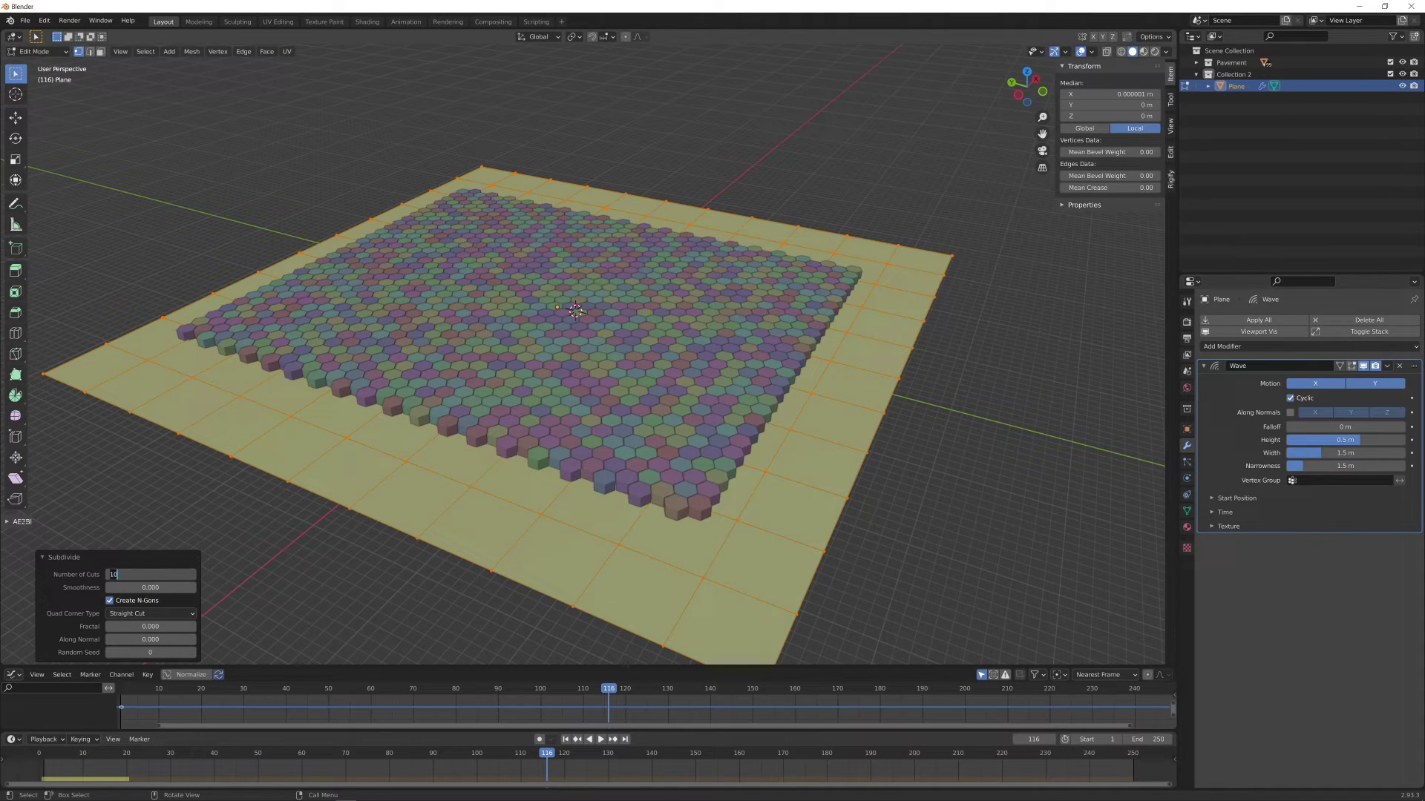
text(30)
key(Return)
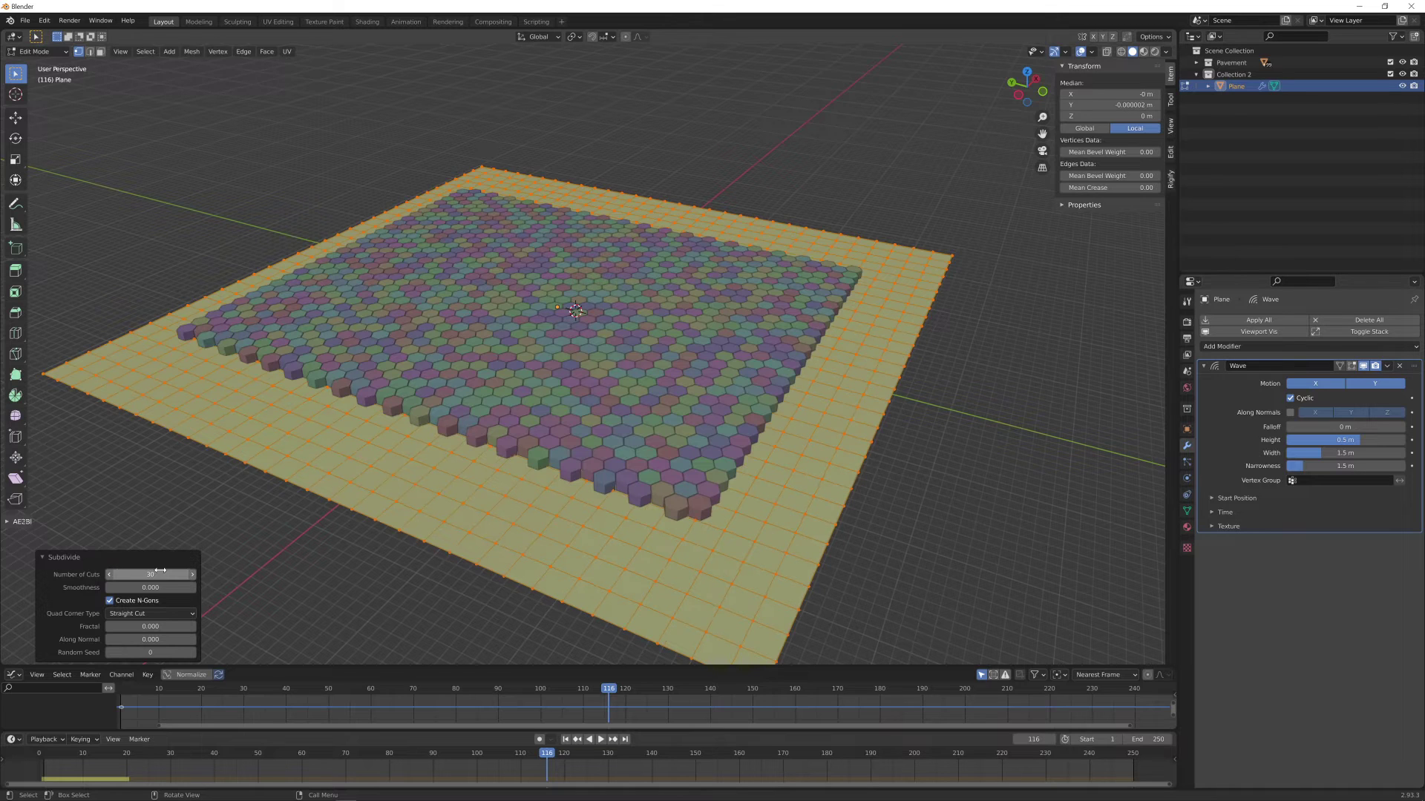
click(161, 574)
text(60)
key(Return)
click(151, 574)
text(60)
key(Return)
Return the plane to Object Mode, rewind to frame 1, and exclude the Pavement collection
key(ctrl+Tab)
click(269, 516)
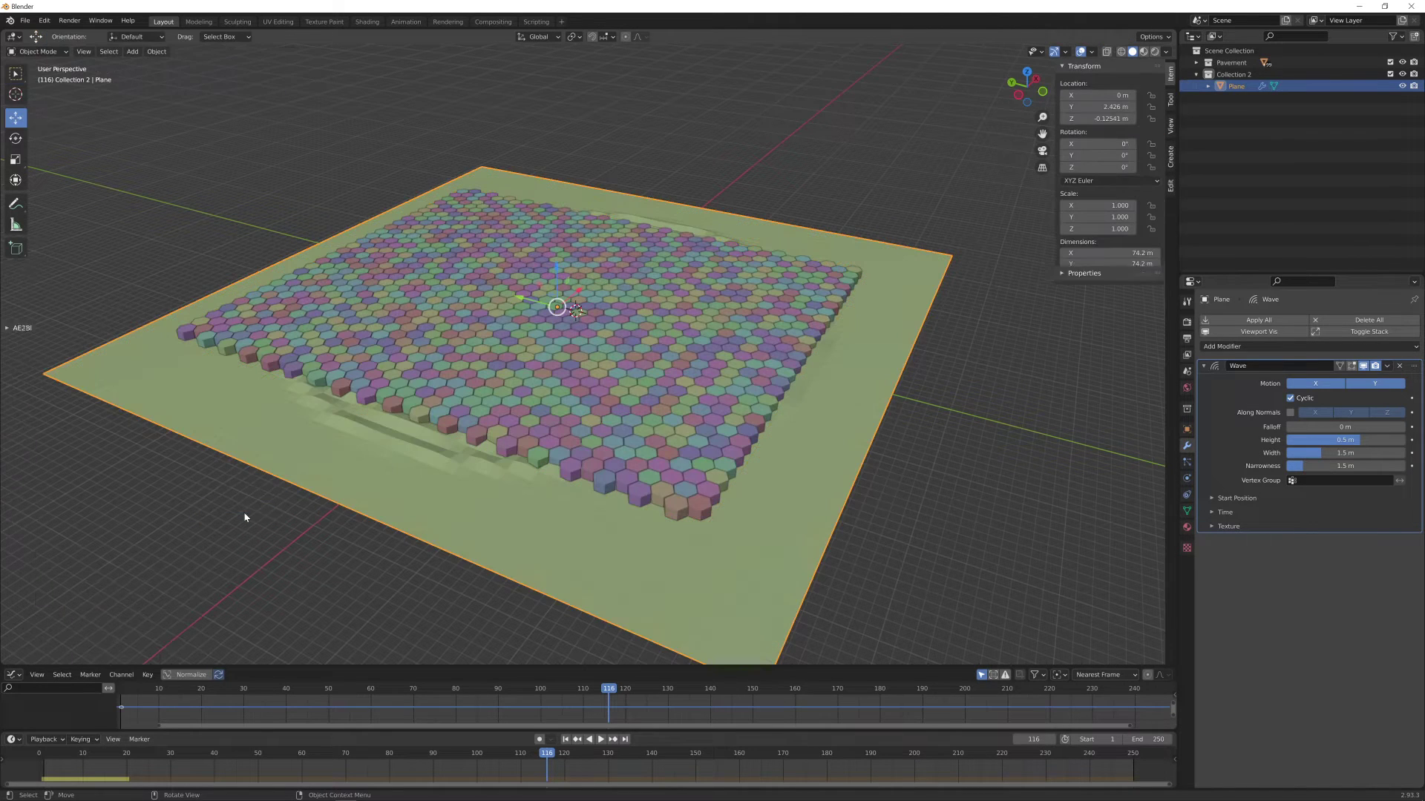
key(shift+Left)
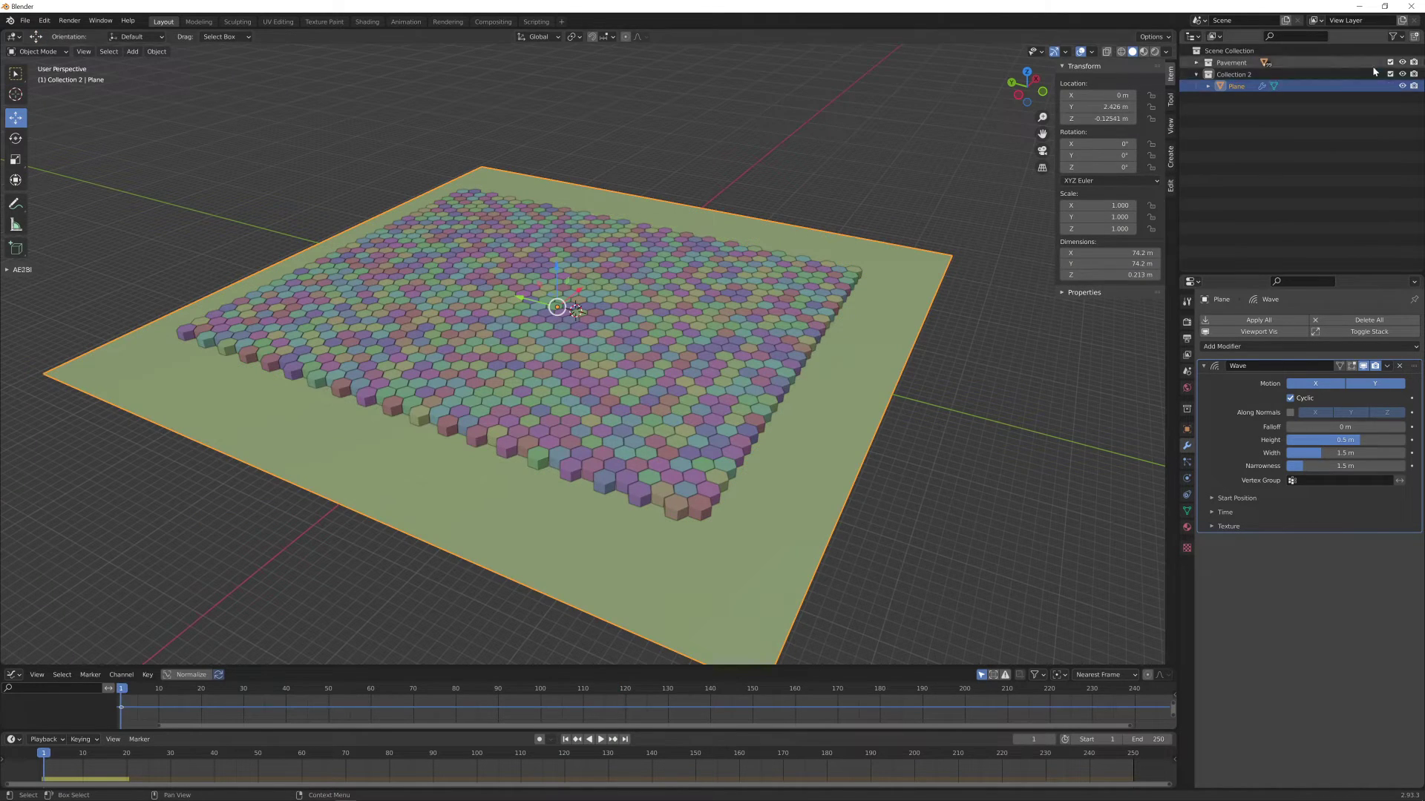
click(1389, 63)
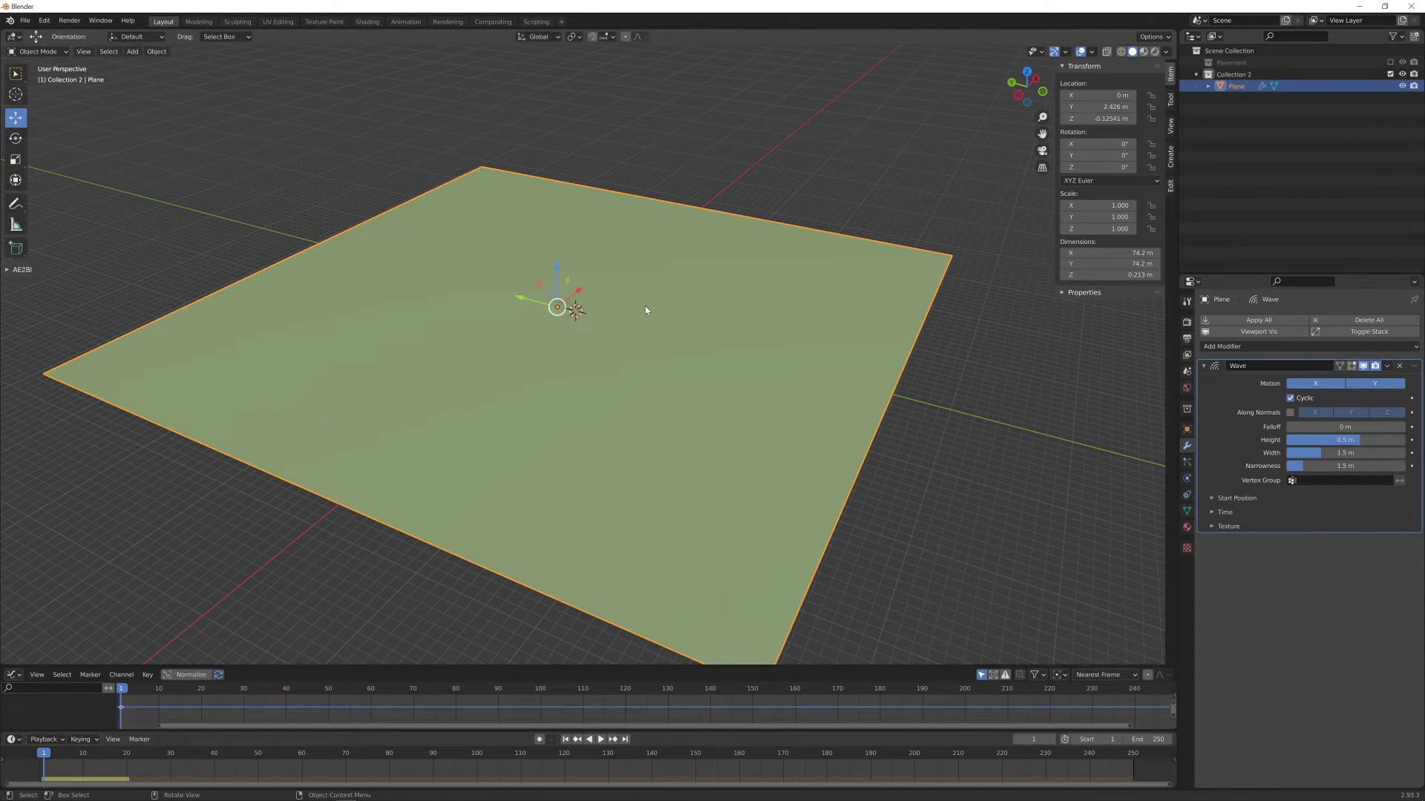
Tilt the view over the plane and preview the circular wave ripples
middle_drag(653, 307, 651, 282)
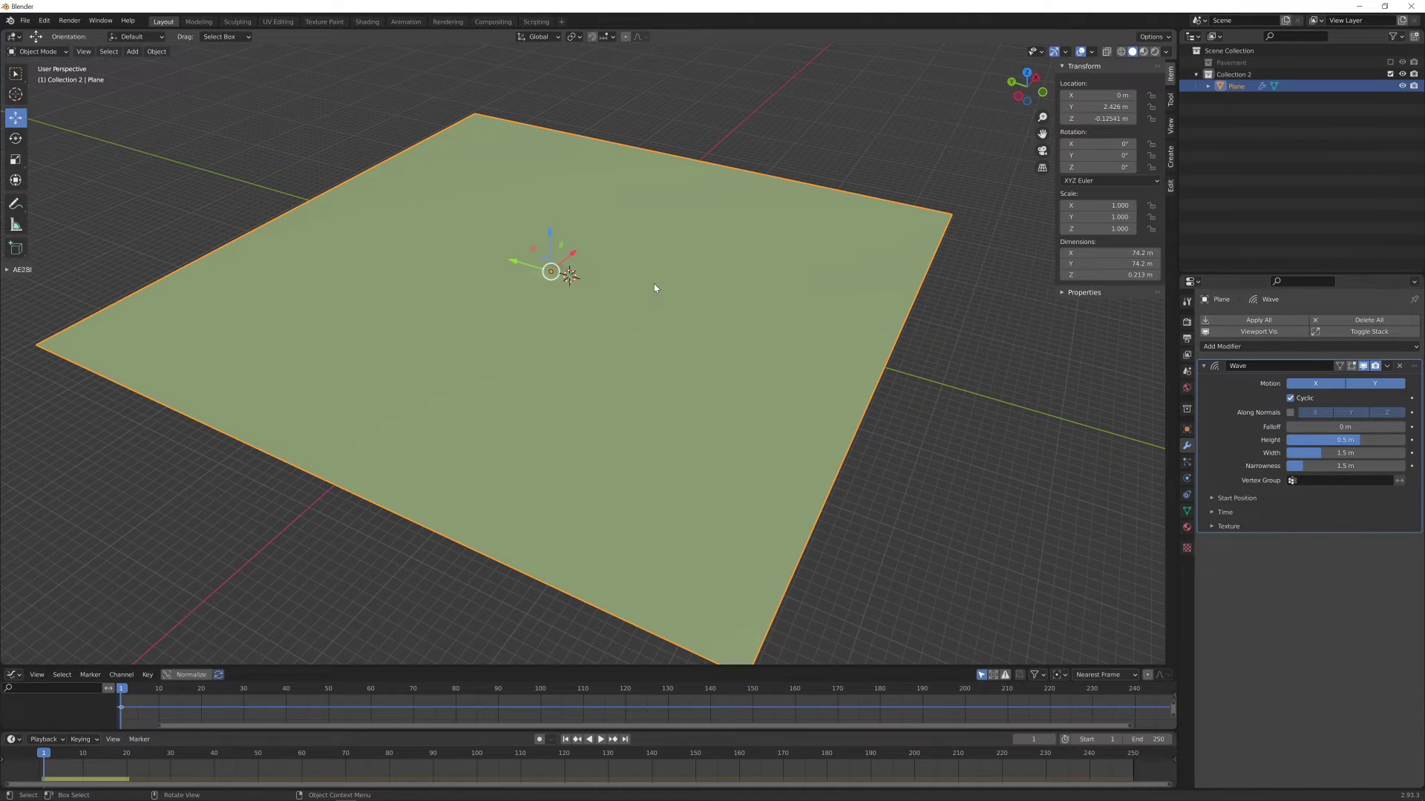
key(space)
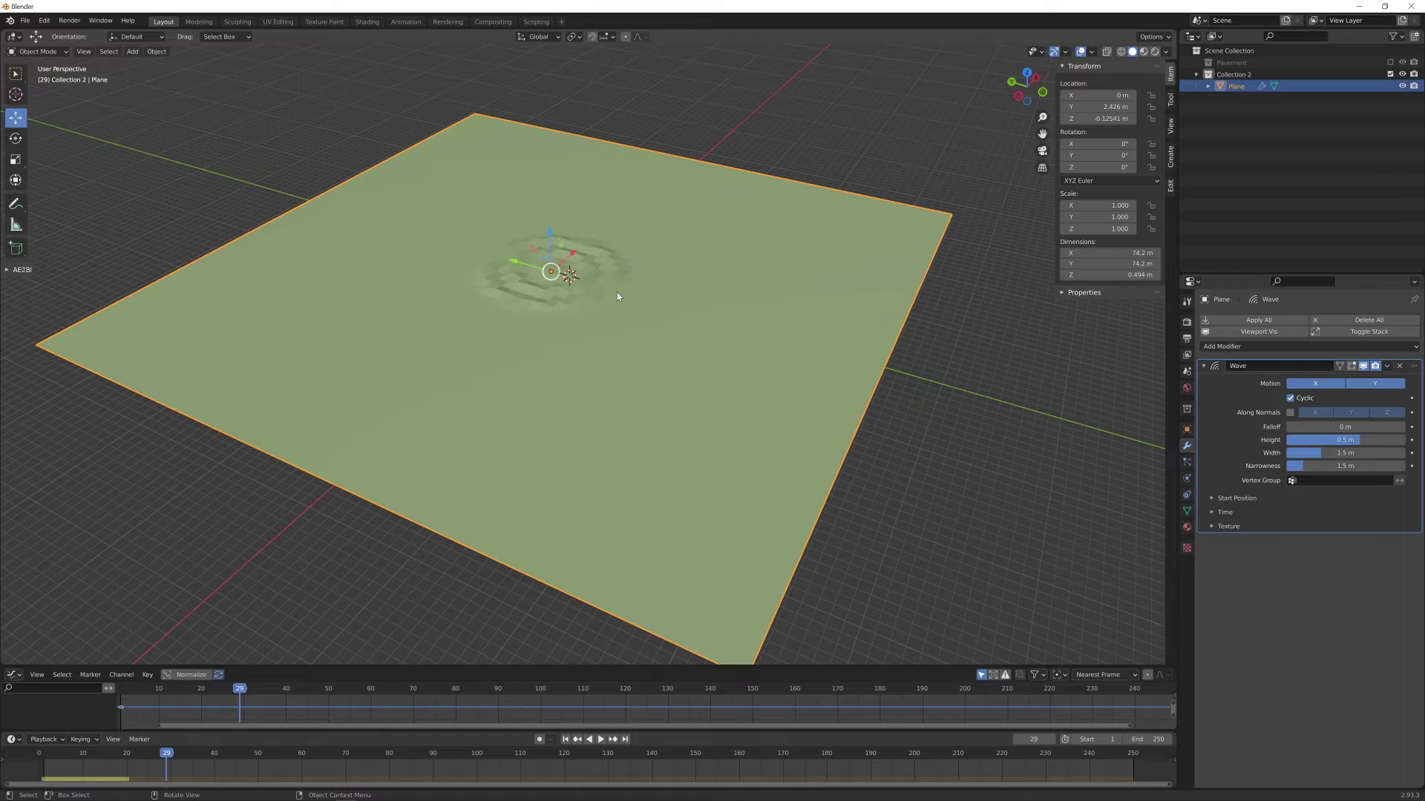
key(shift+Left)
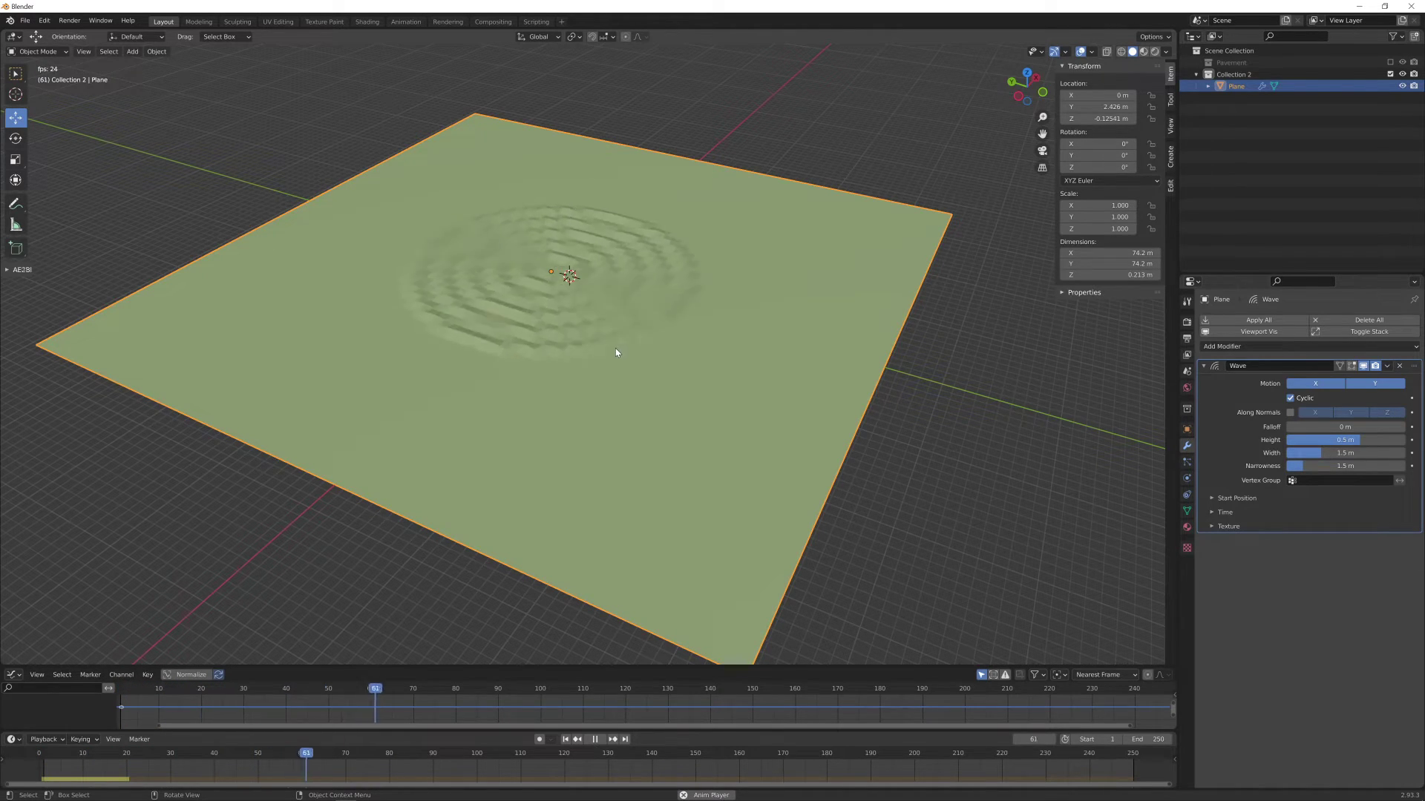
key(space)
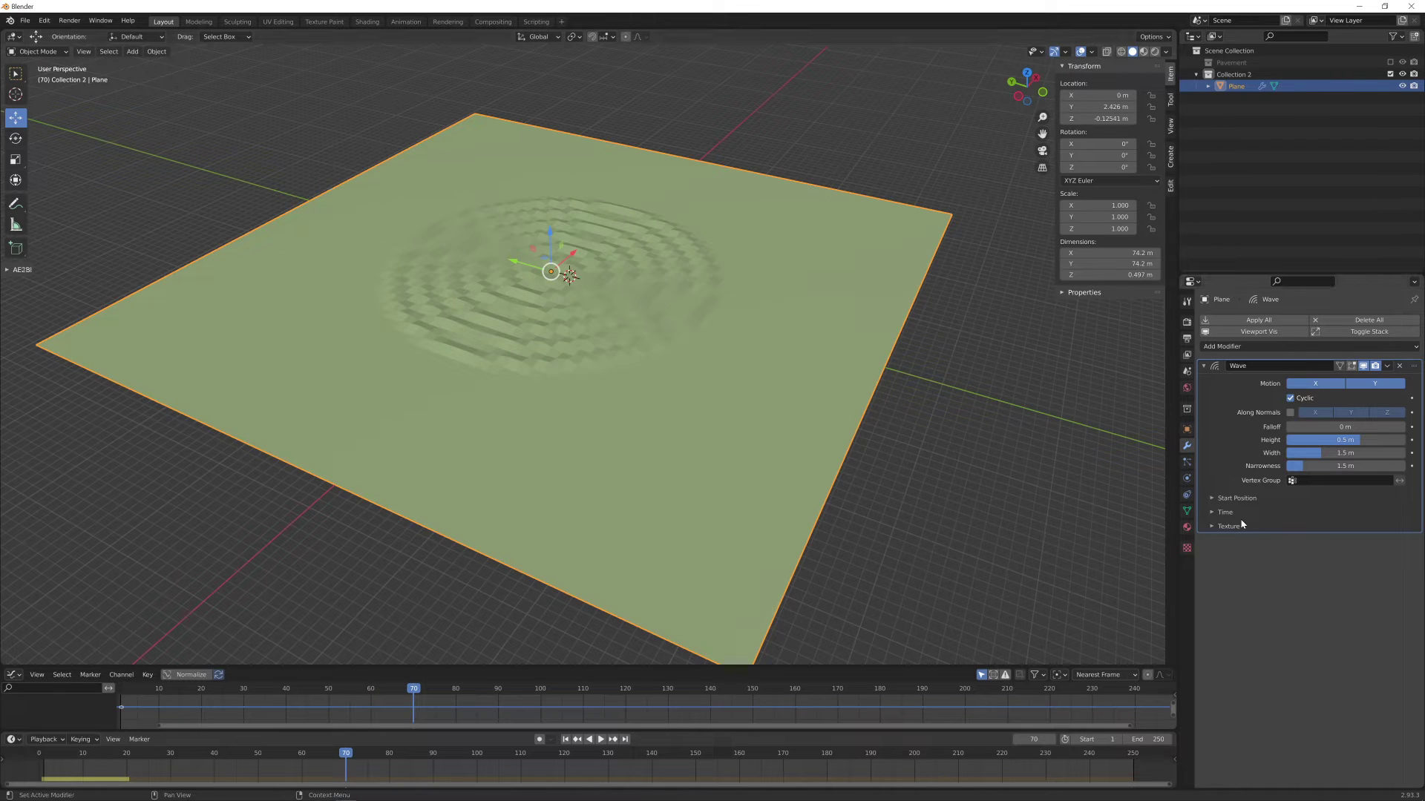
Expand Start Position and Time, set Start Position Y to 43 m, disable Motion X and Cyclic
click(1213, 498)
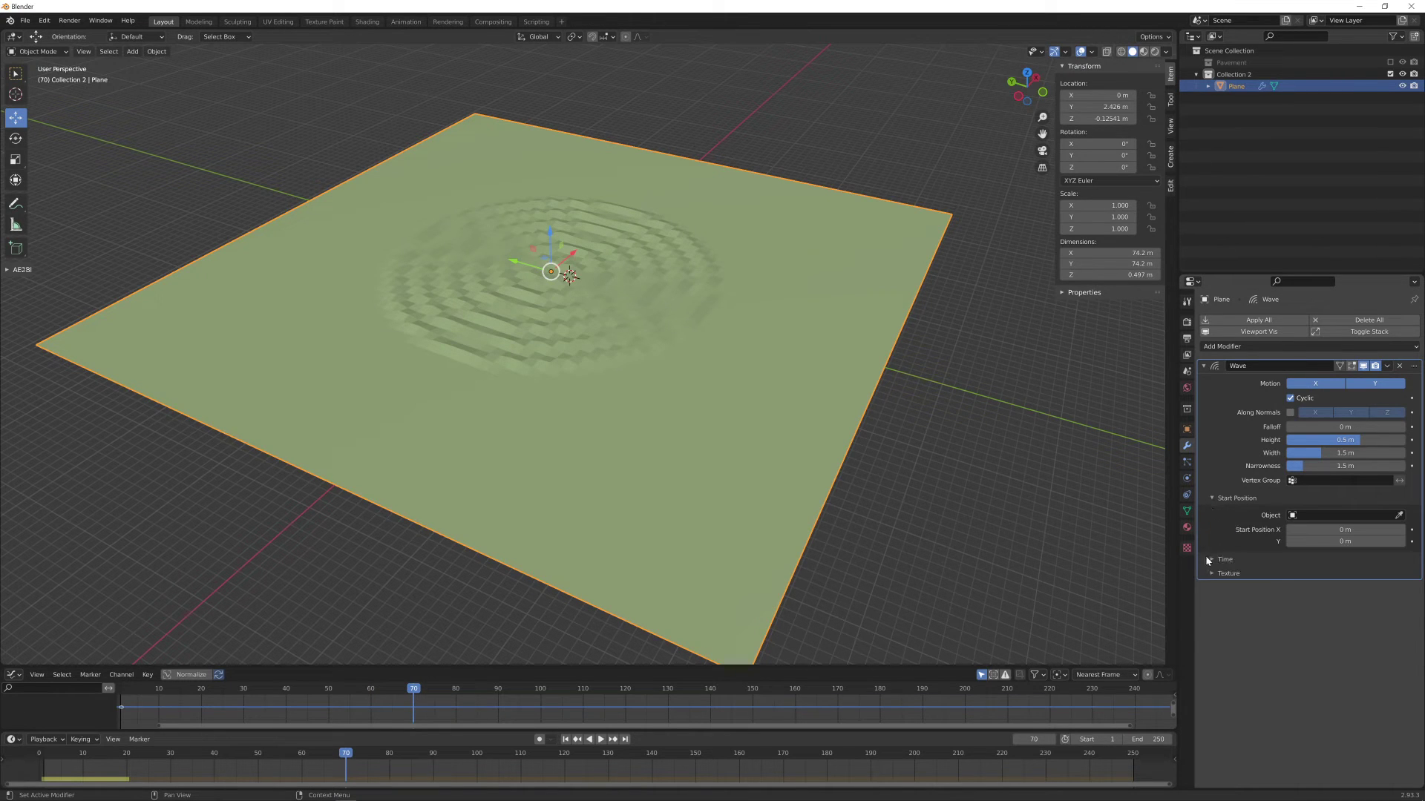
click(1209, 560)
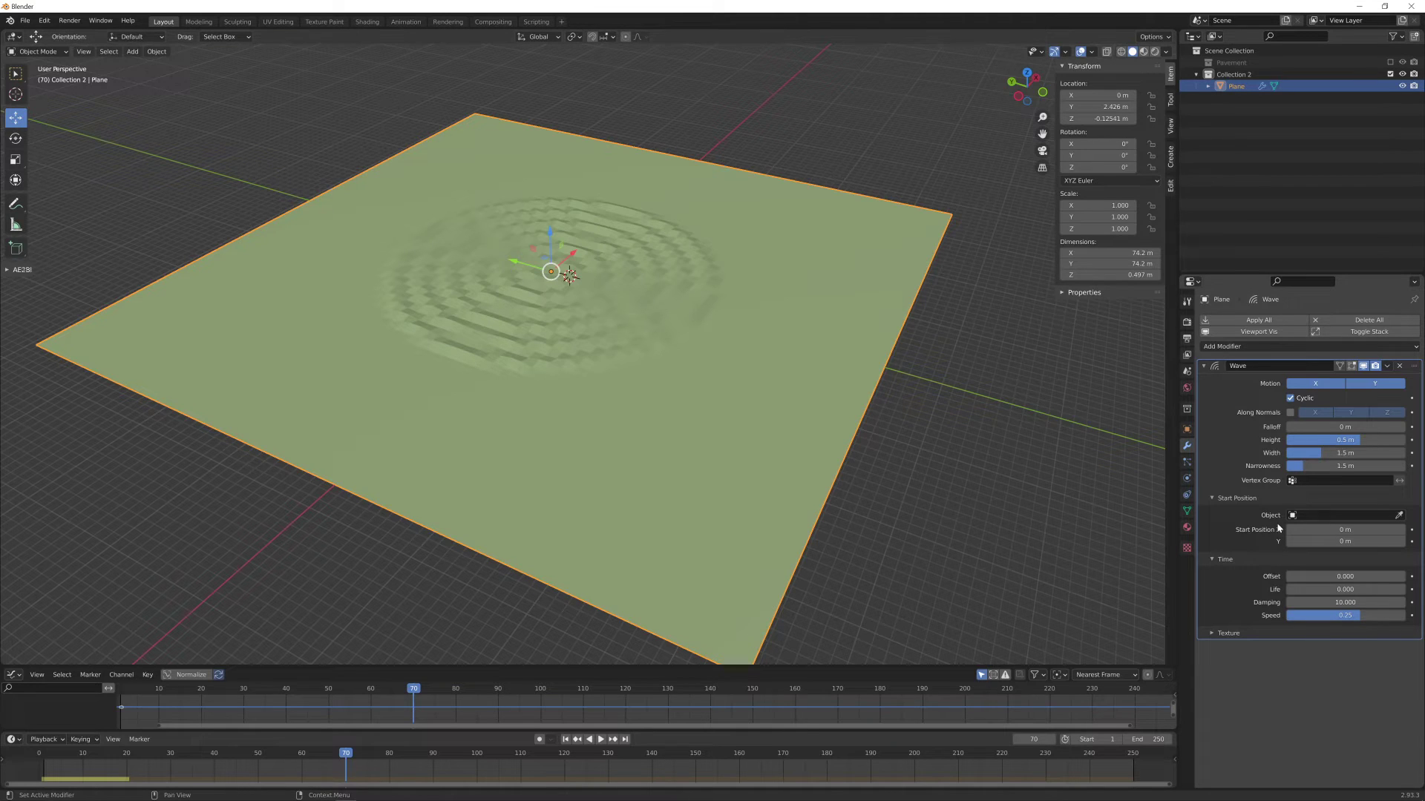
drag(1345, 541, 1395, 541)
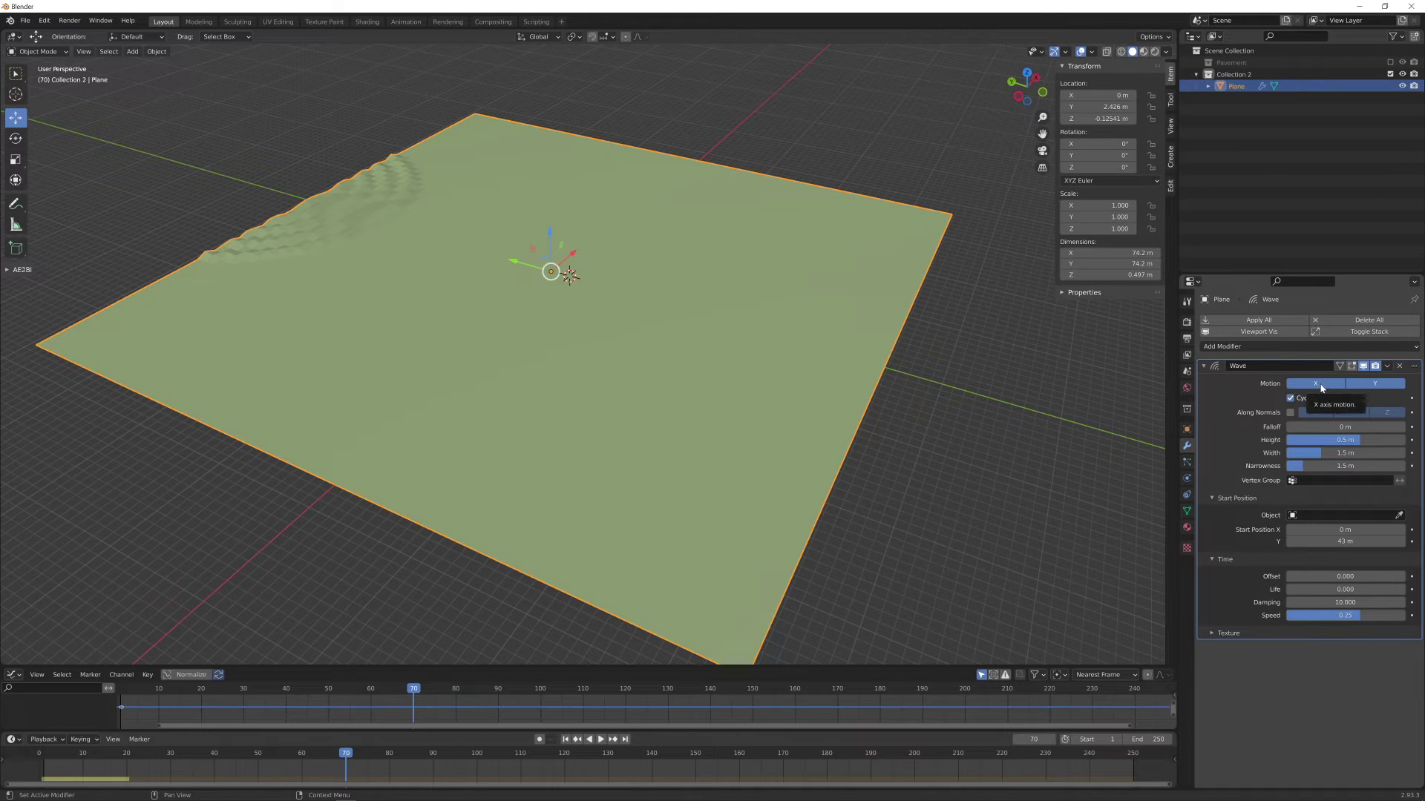
click(1321, 387)
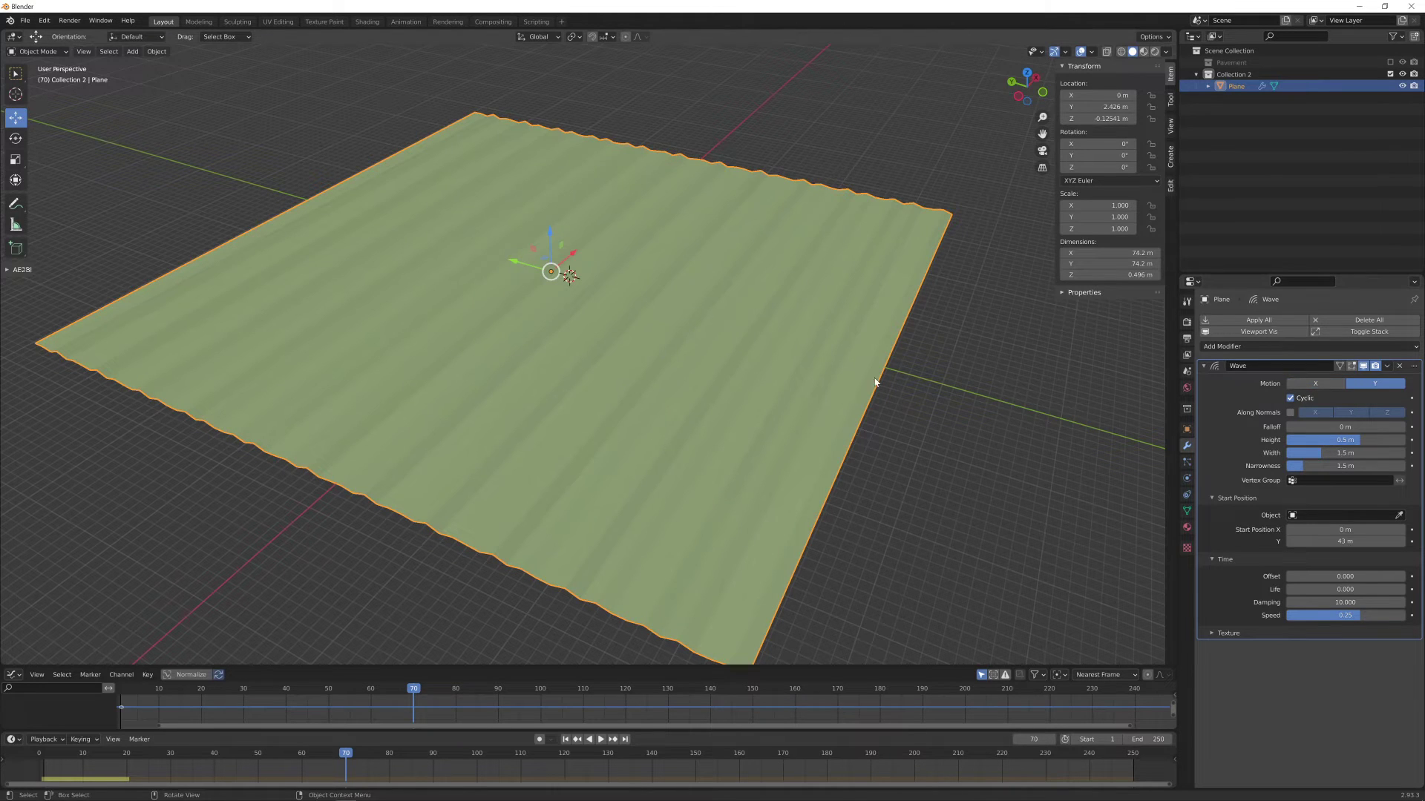
click(1291, 399)
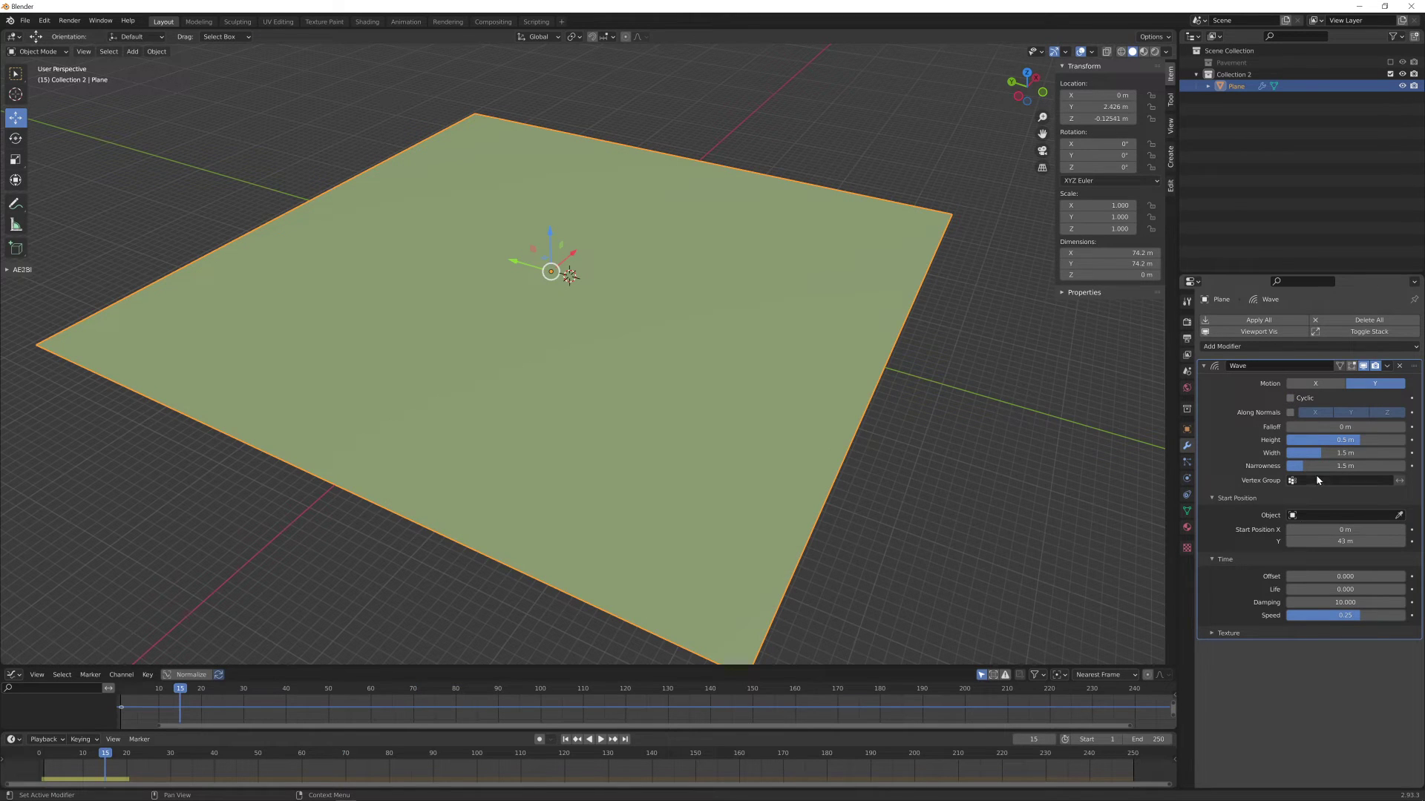
Set the wave's Start Position Y to 0 m, preview, and rewind to frame 1
click(1345, 541)
text(0)
key(Return)
key(space)
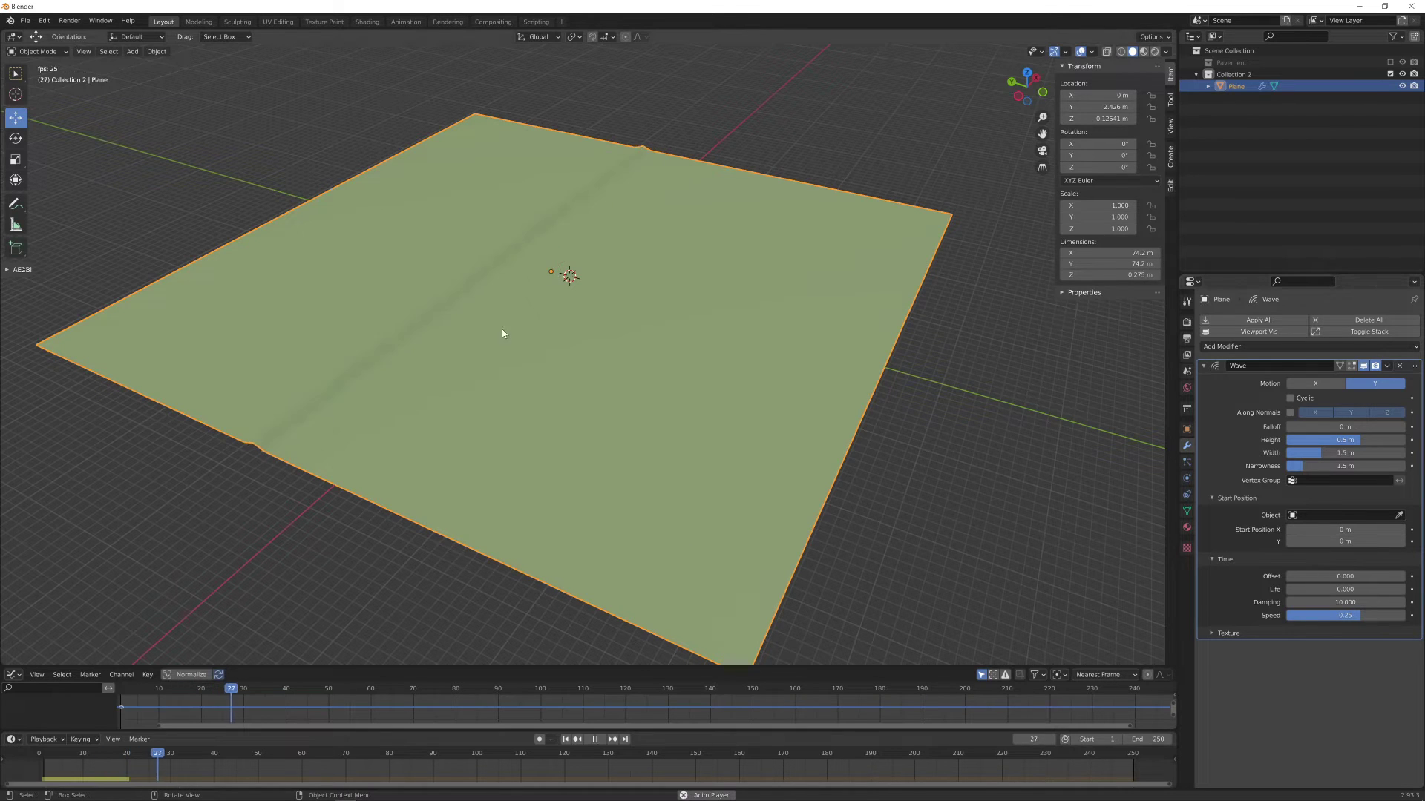
key(space)
key(shift+Left)
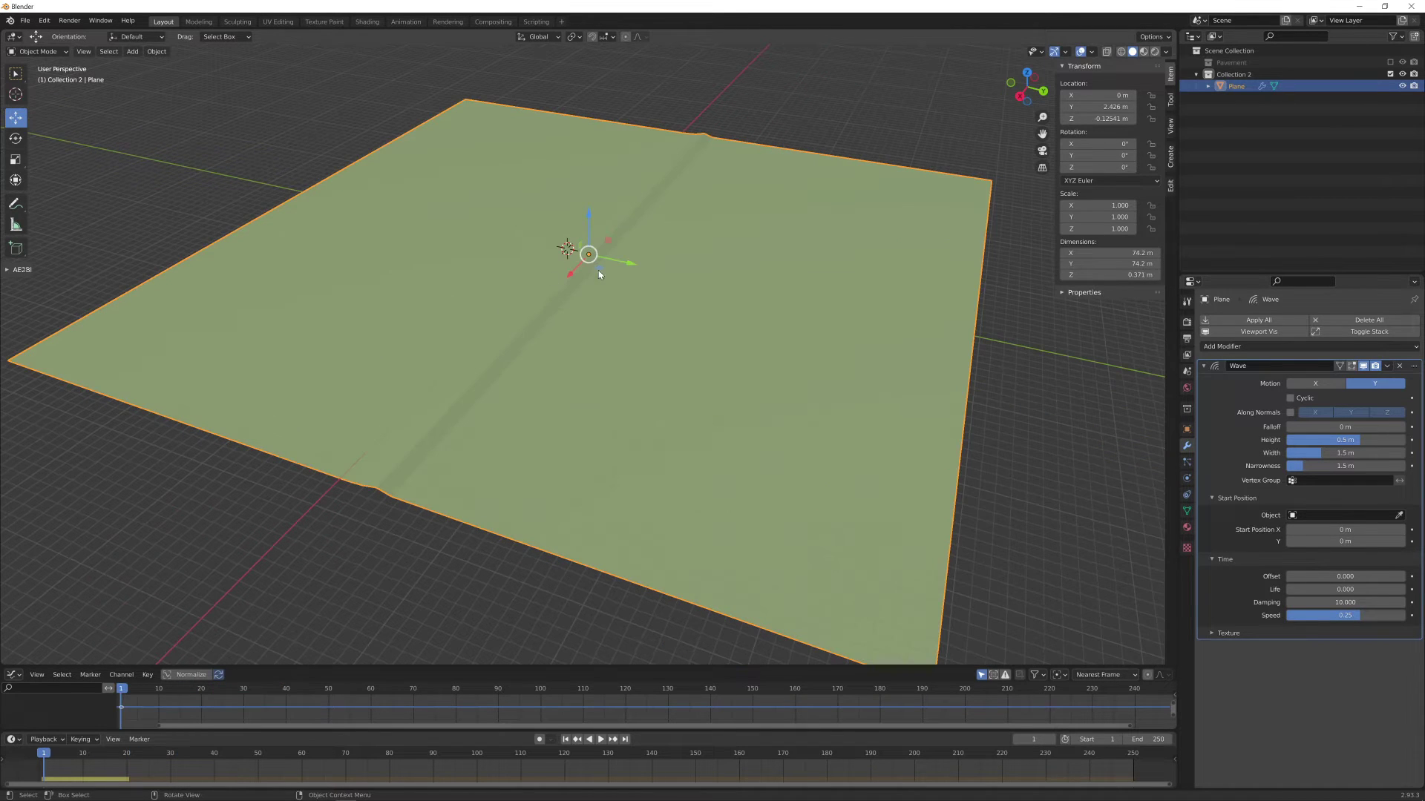
Test Motion X on and off, then drag Start Position Y to -45 m
click(1314, 384)
key(space)
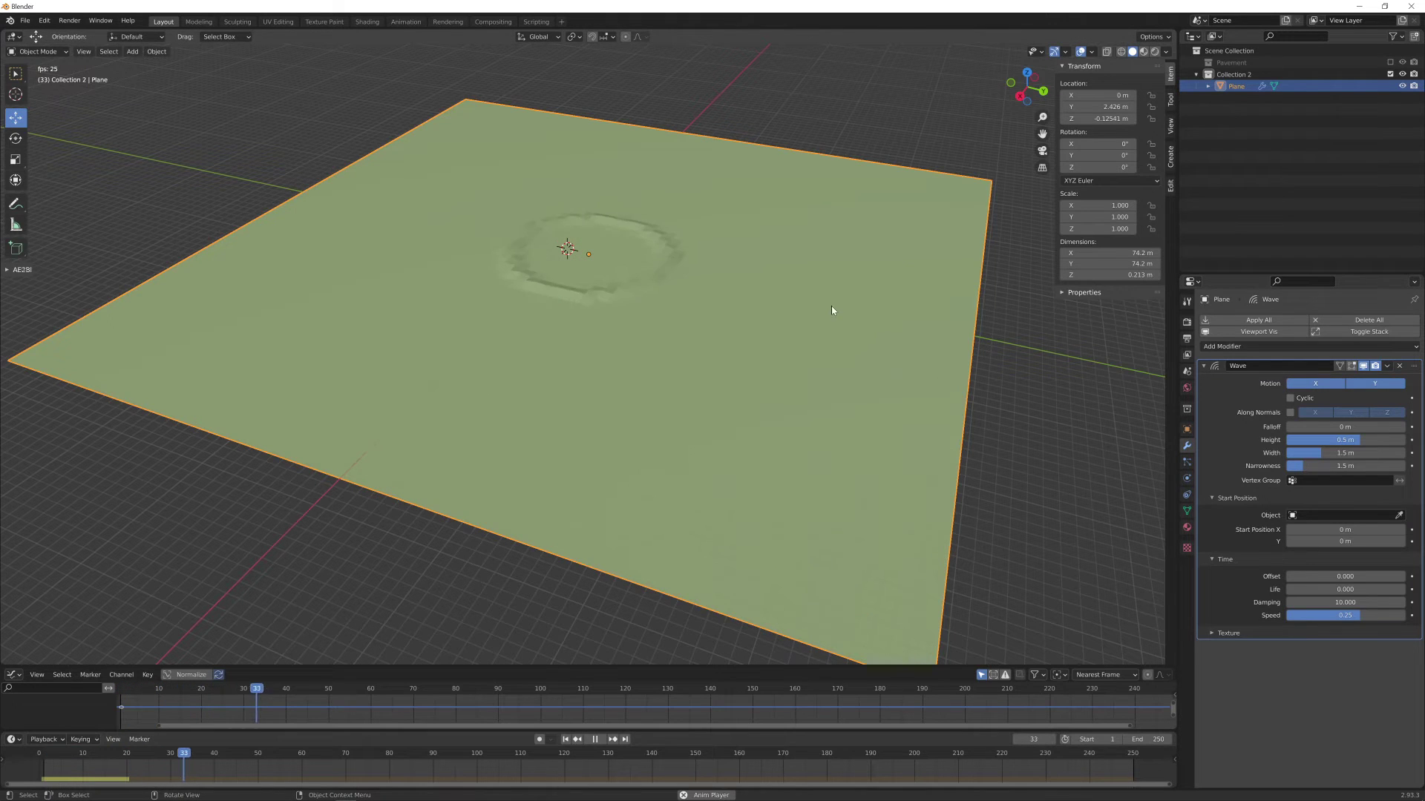
key(space)
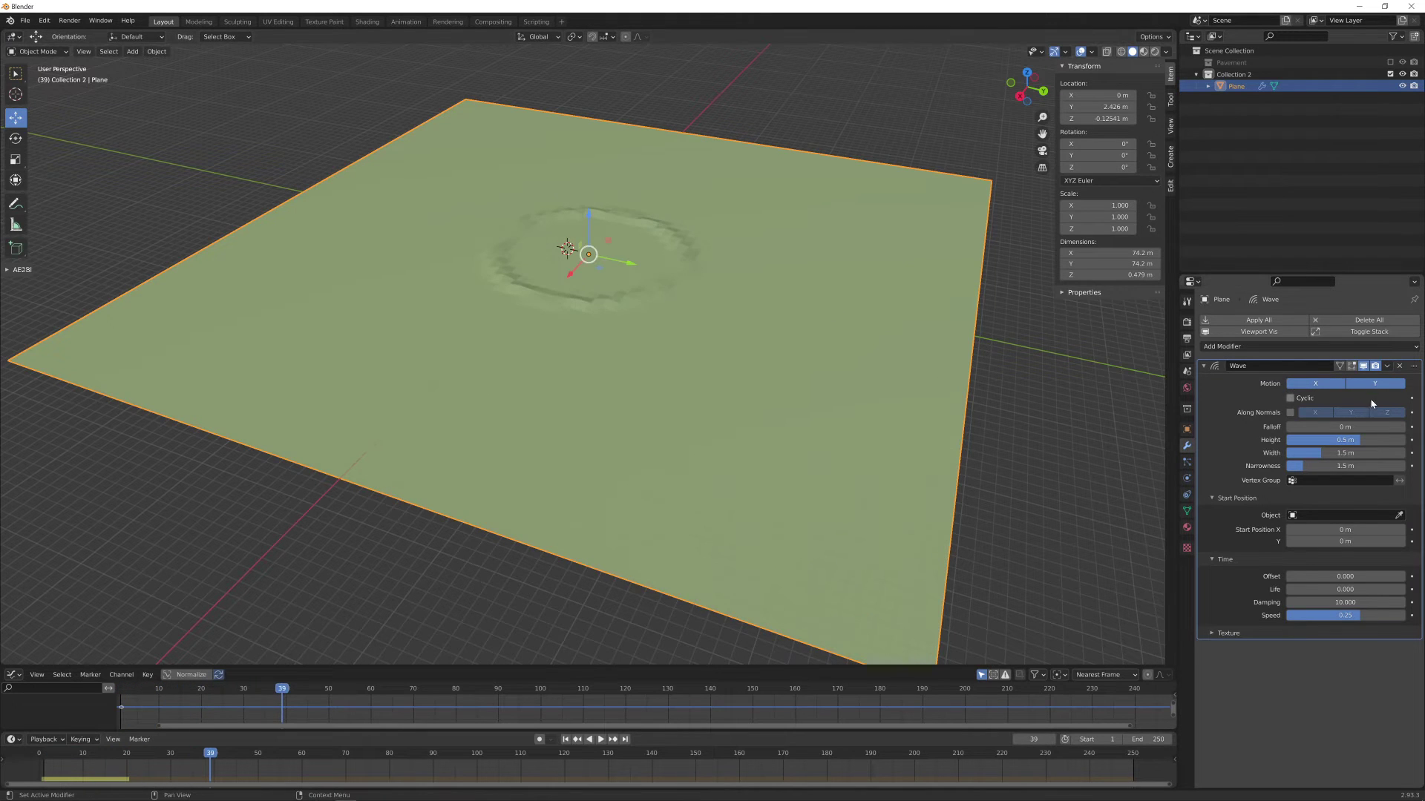
click(1321, 384)
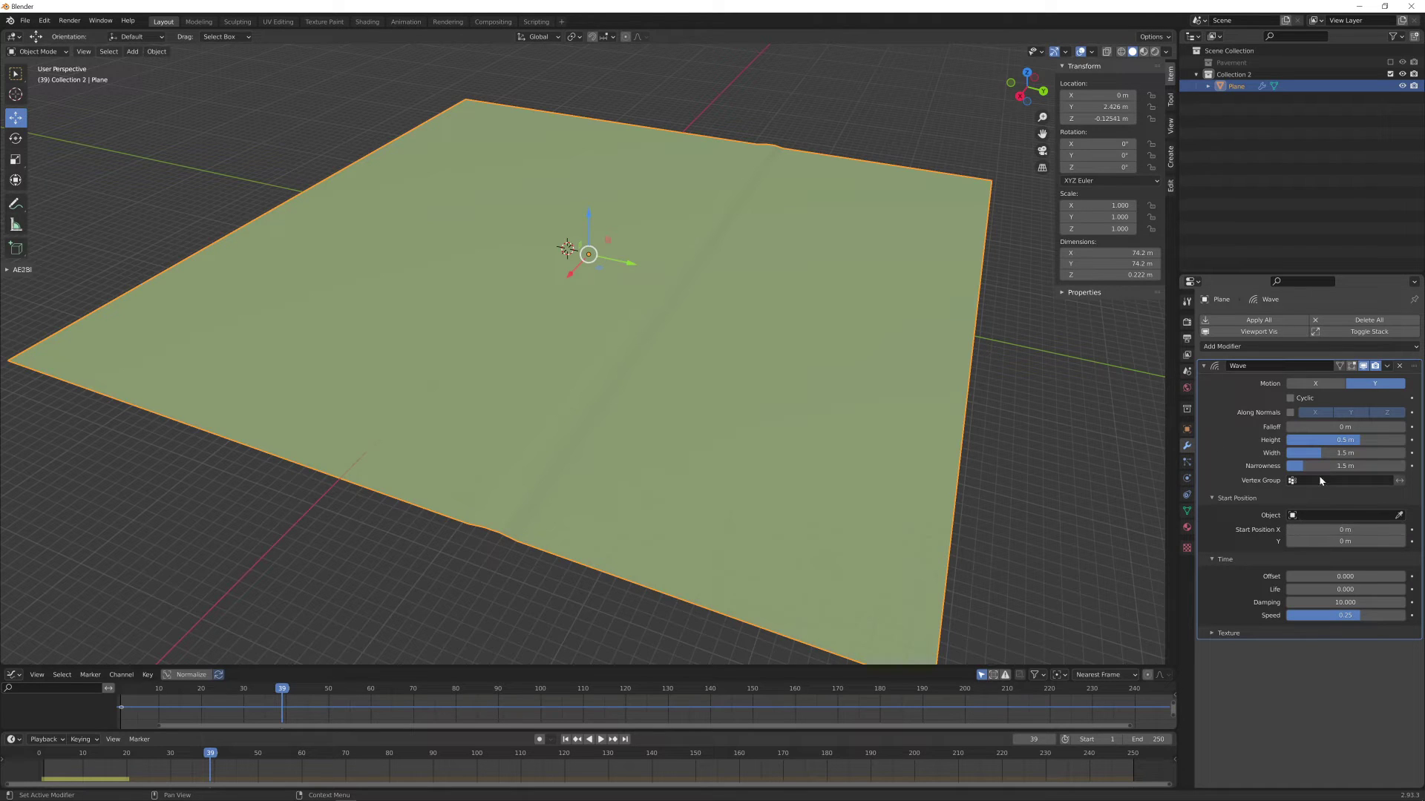
drag(1344, 541, 1268, 541)
Preview the wave and raise its Height to 2 m
key(space)
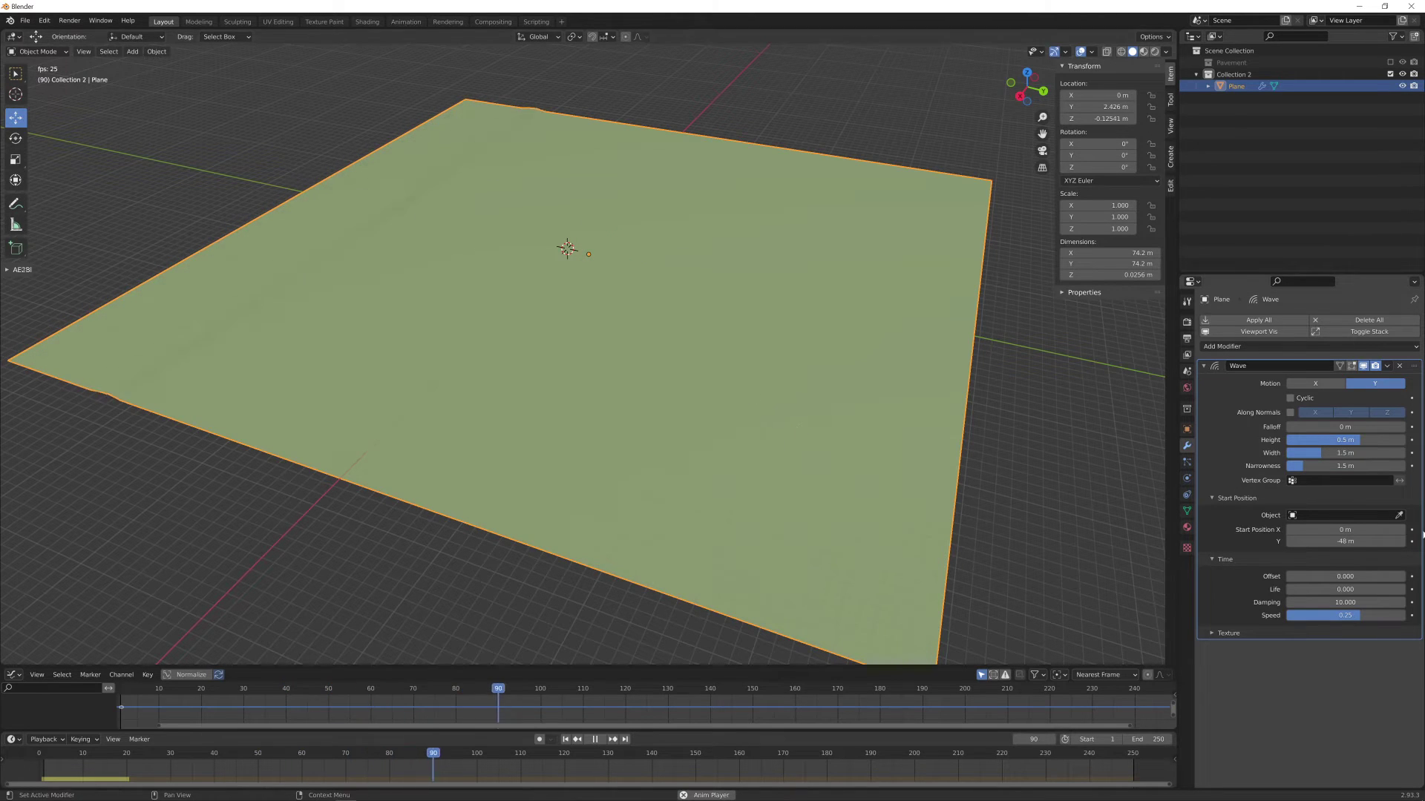
key(space)
drag(1360, 441, 1409, 441)
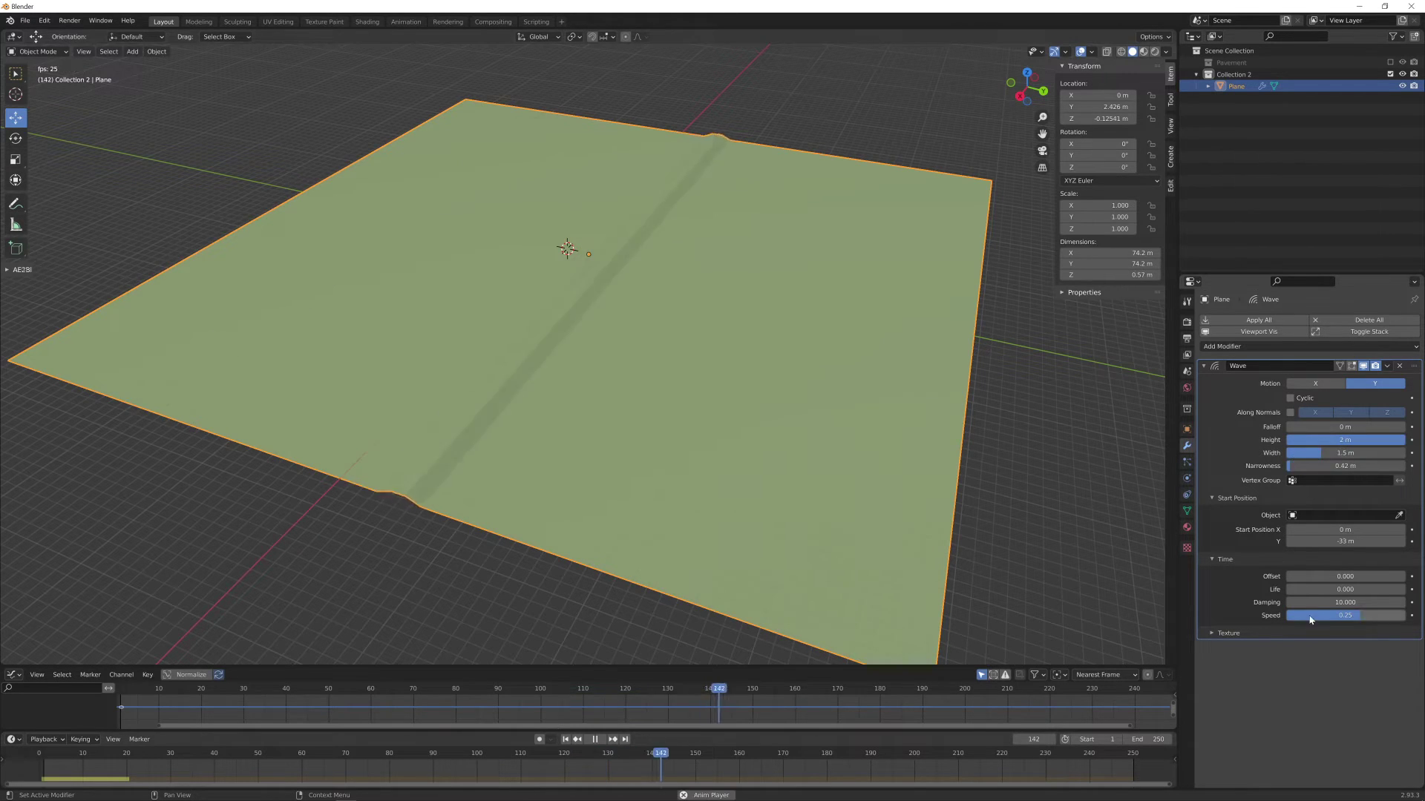
key(space)
Set the wave Speed to 0.45, preview it, and rewind to frame 1
click(1337, 617)
text(0.45)
key(Return)
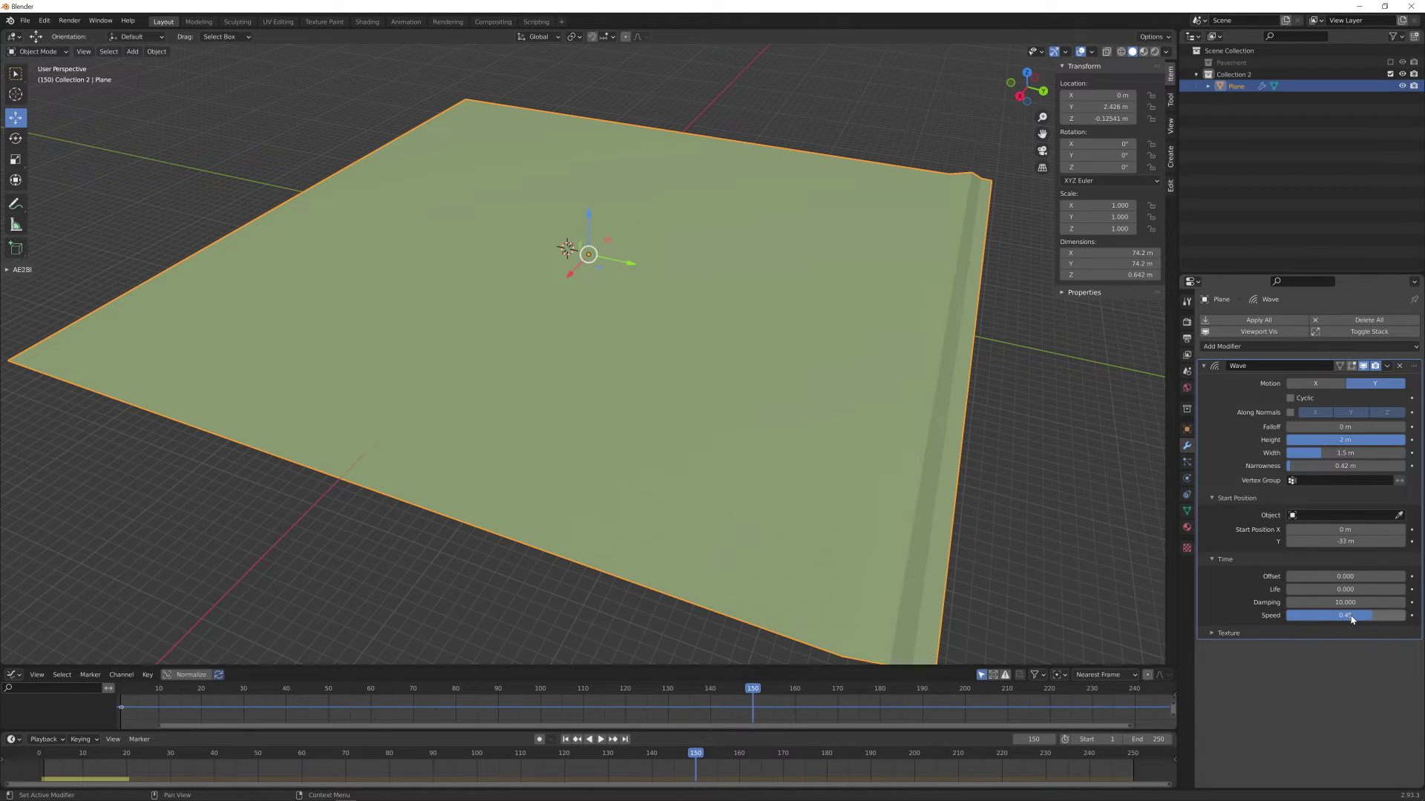
key(shift+Left)
key(space)
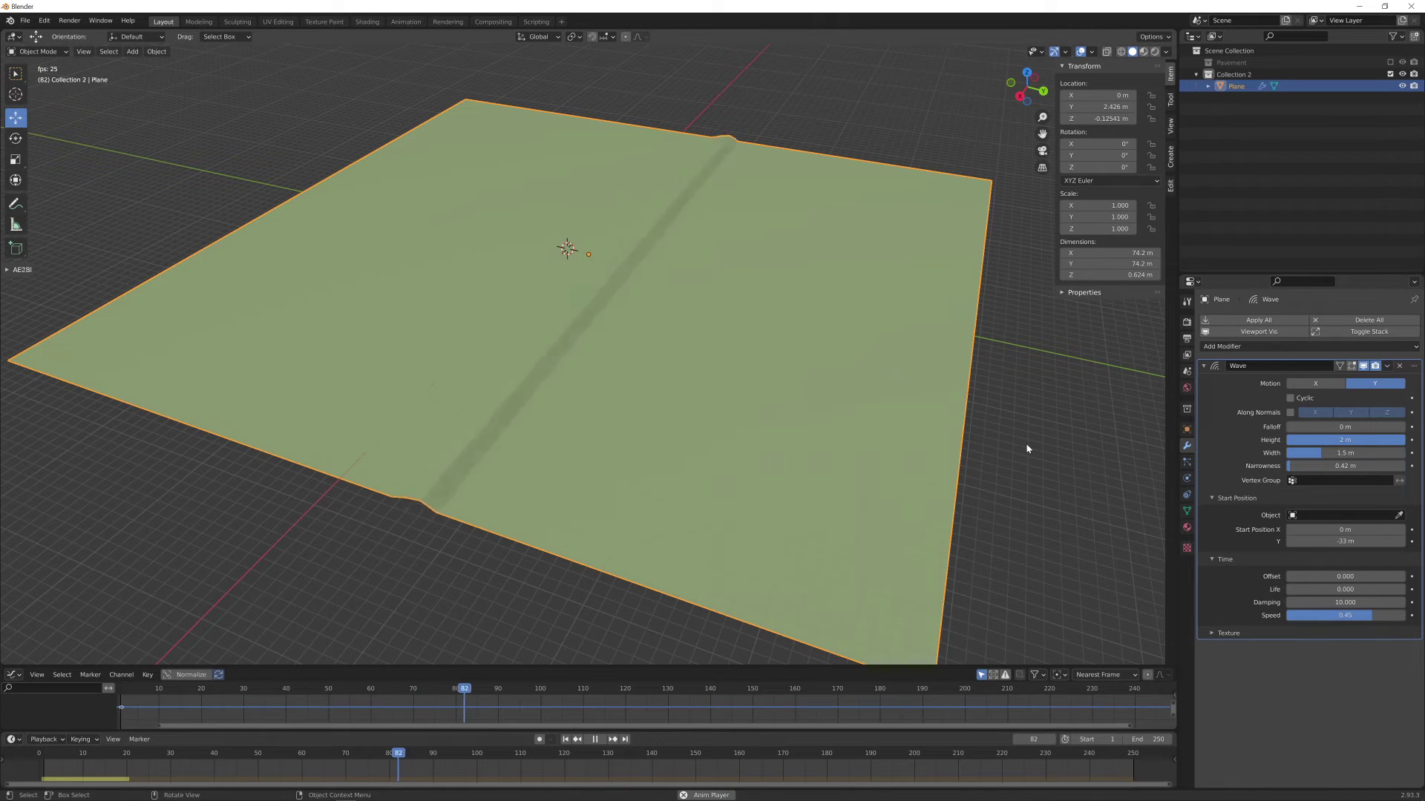
key(space)
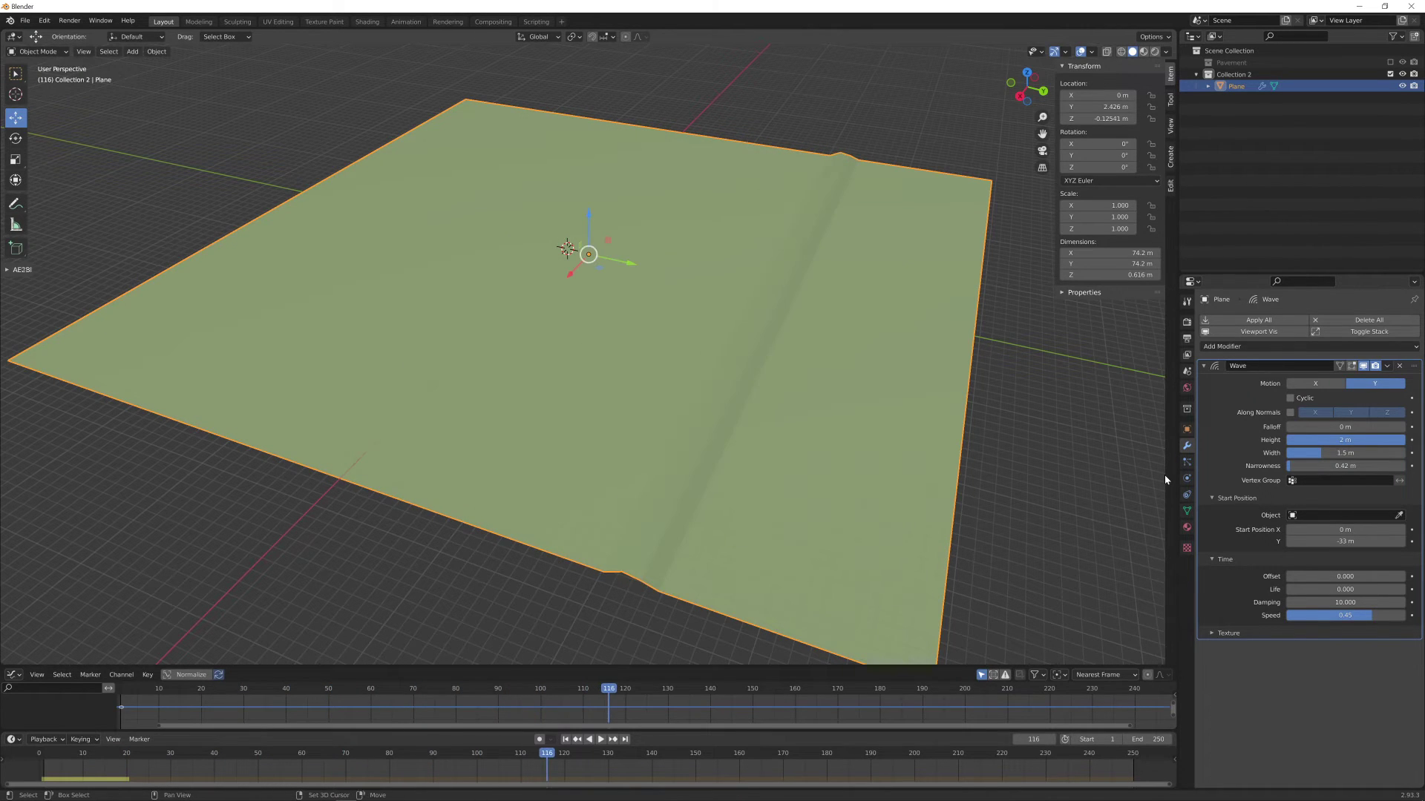
key(shift+Left)
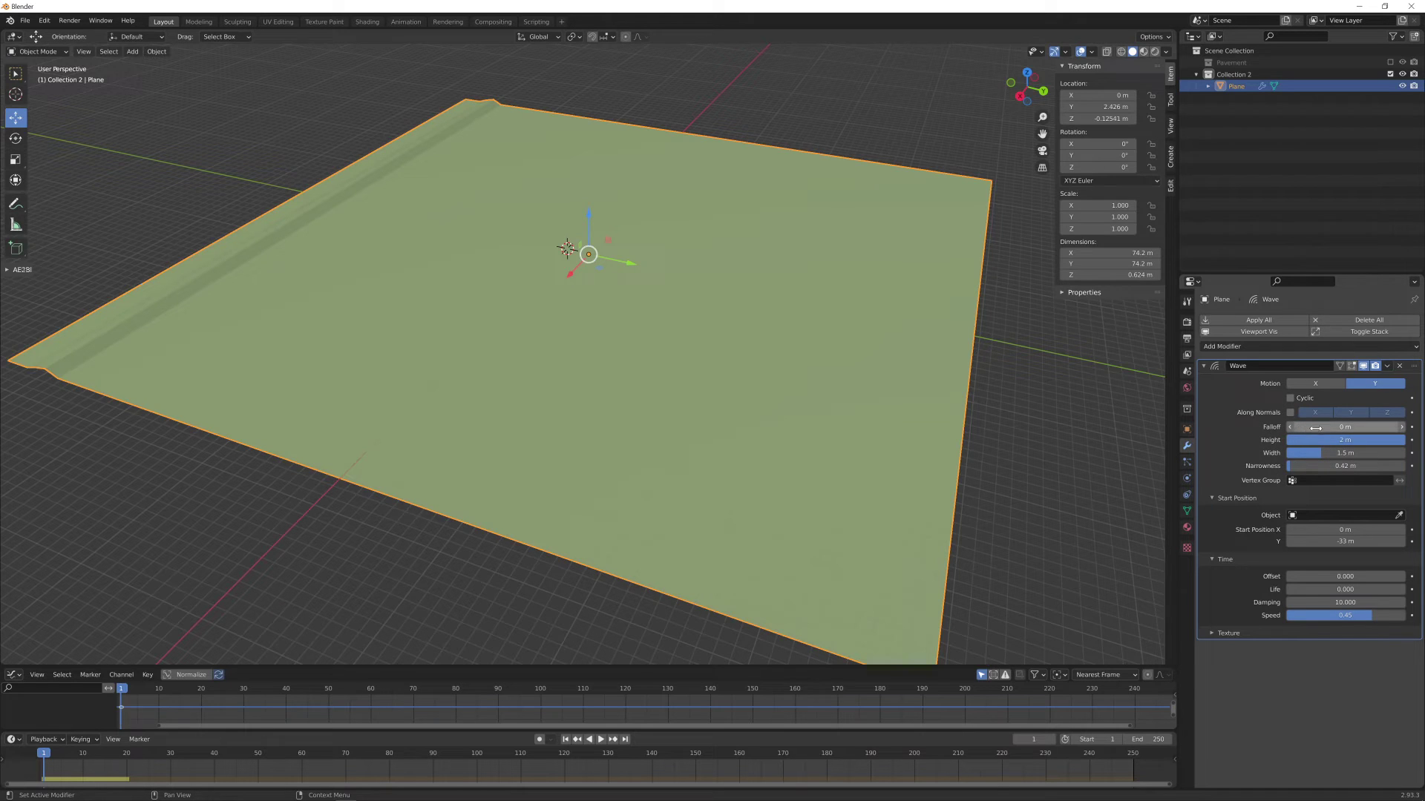
Try wave Falloff values of 5 and 100 m, previewing the animation each time
click(1343, 426)
text(5)
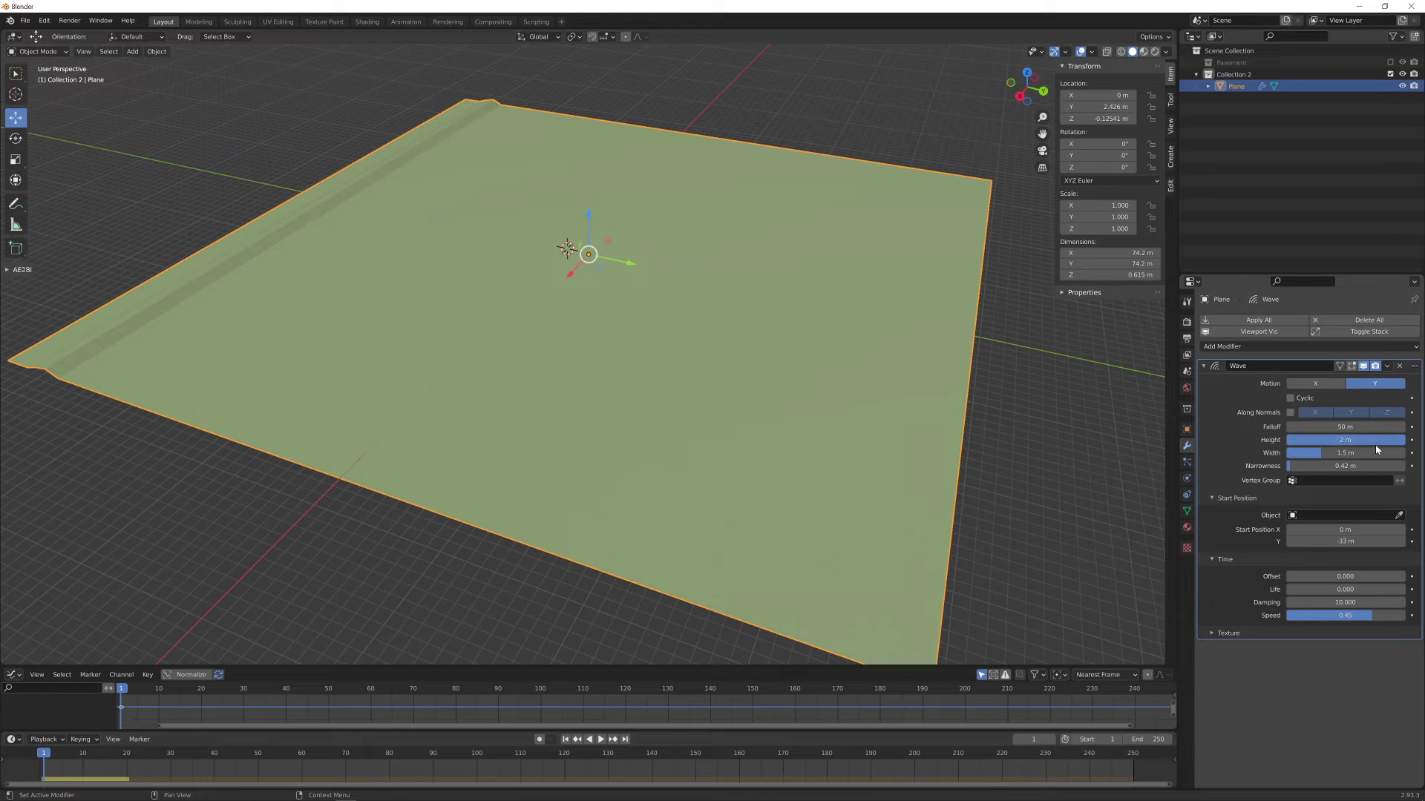
key(space)
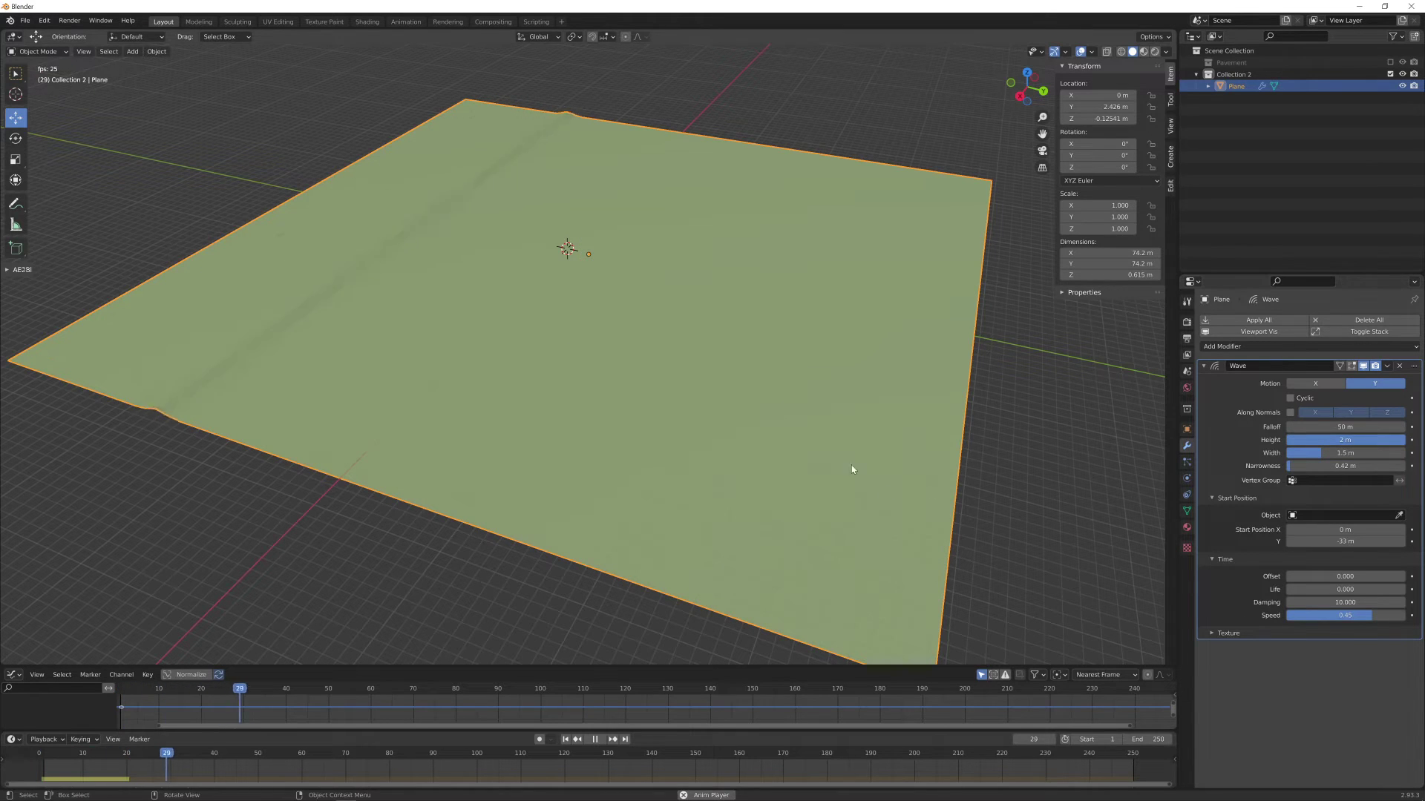
key(shift+Left)
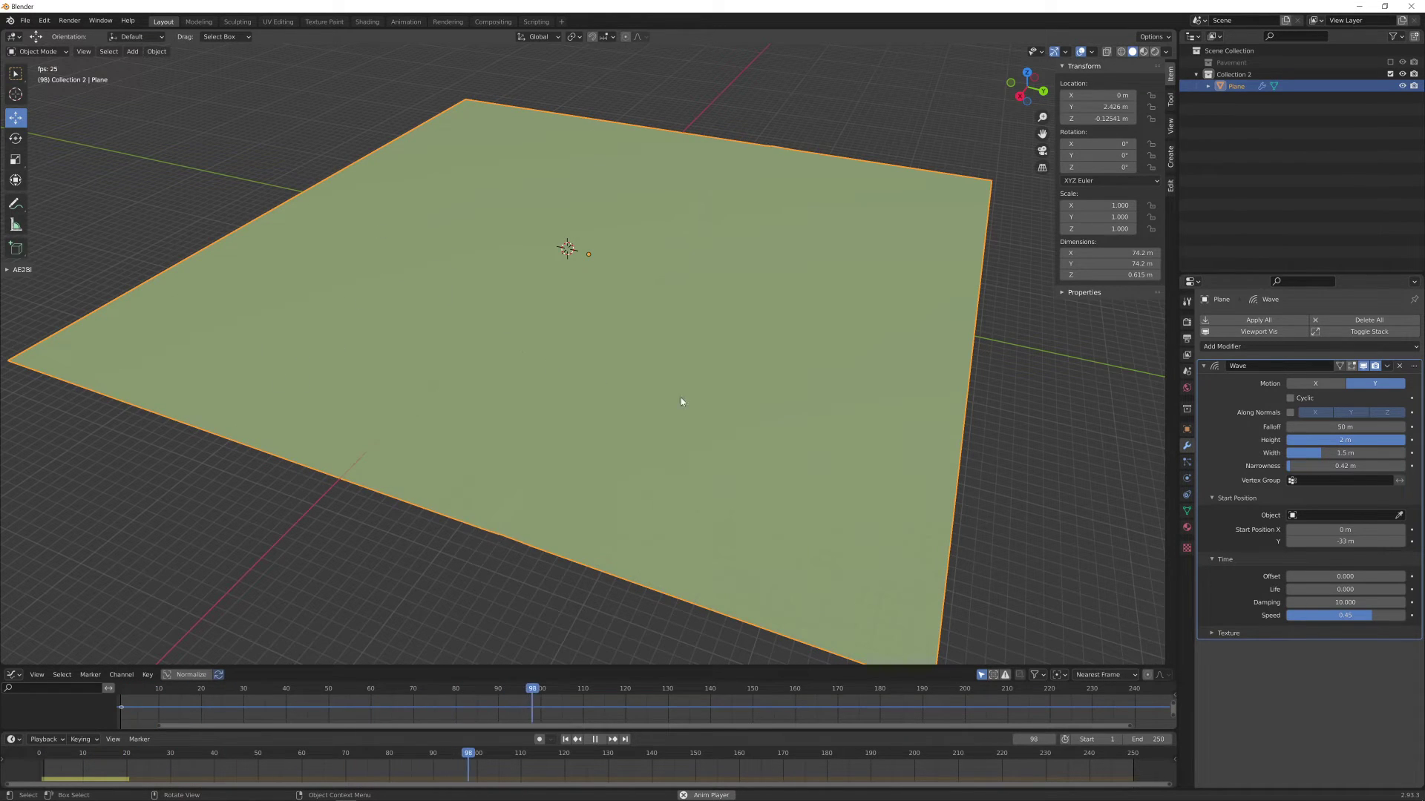
key(shift+Left)
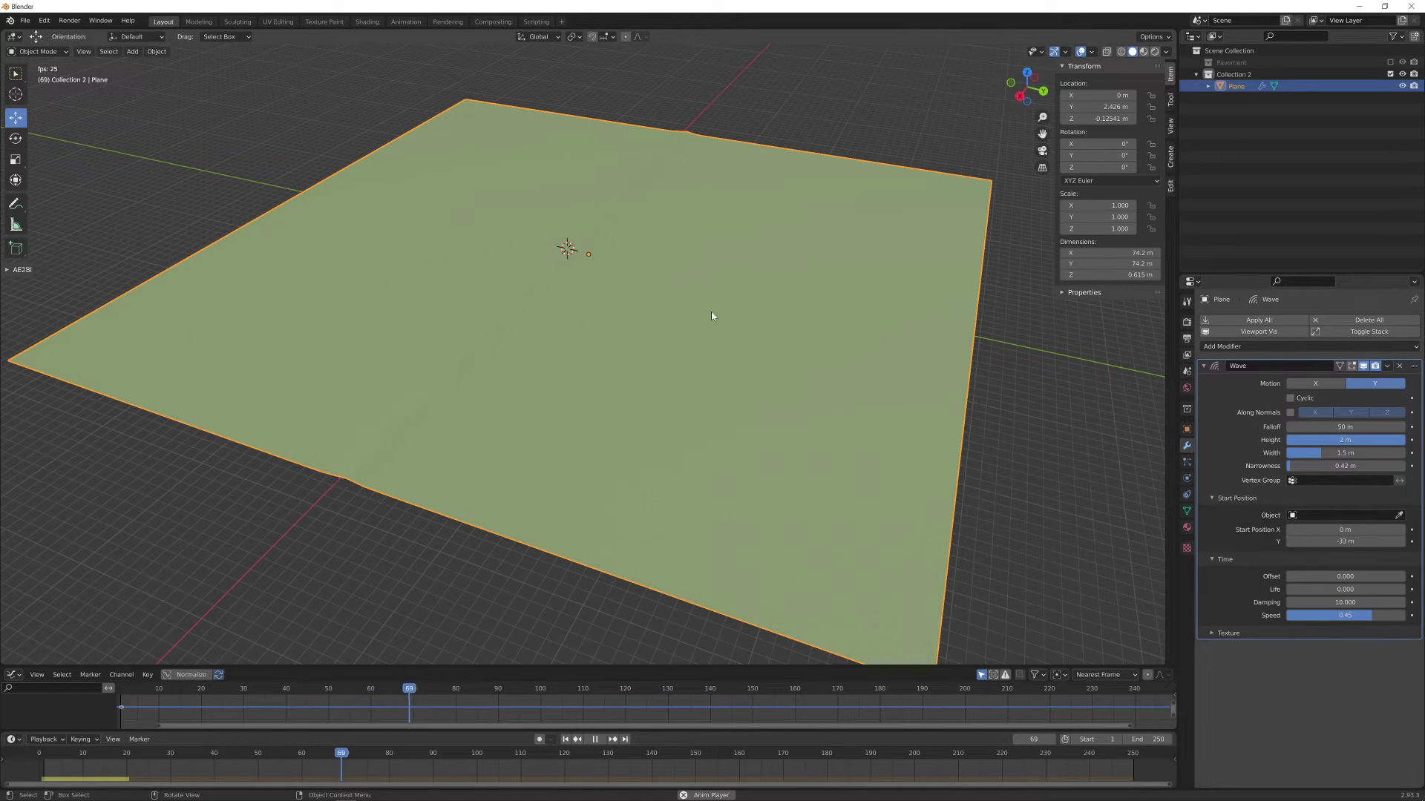
key(shift+Left)
key(space)
click(1344, 427)
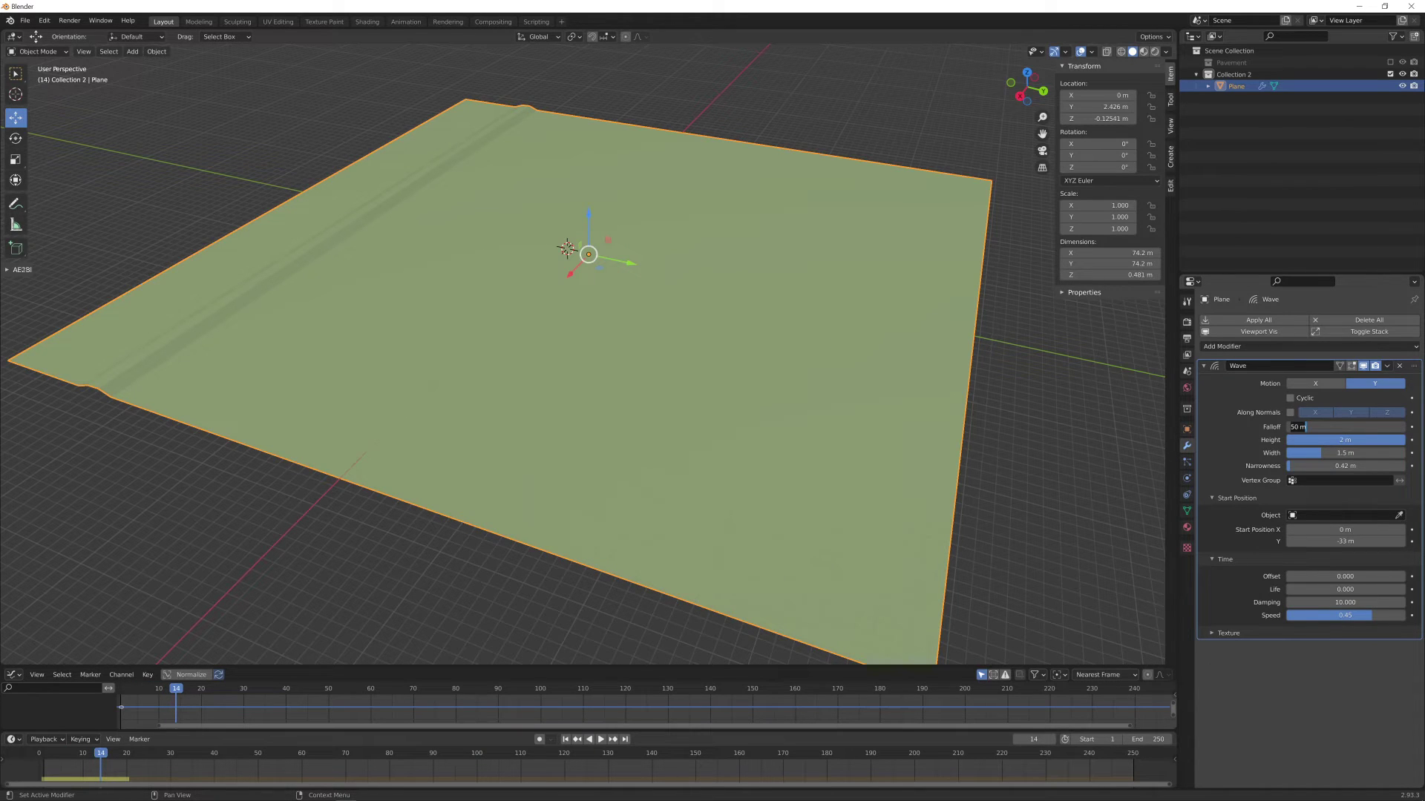
text(100)
key(Return)
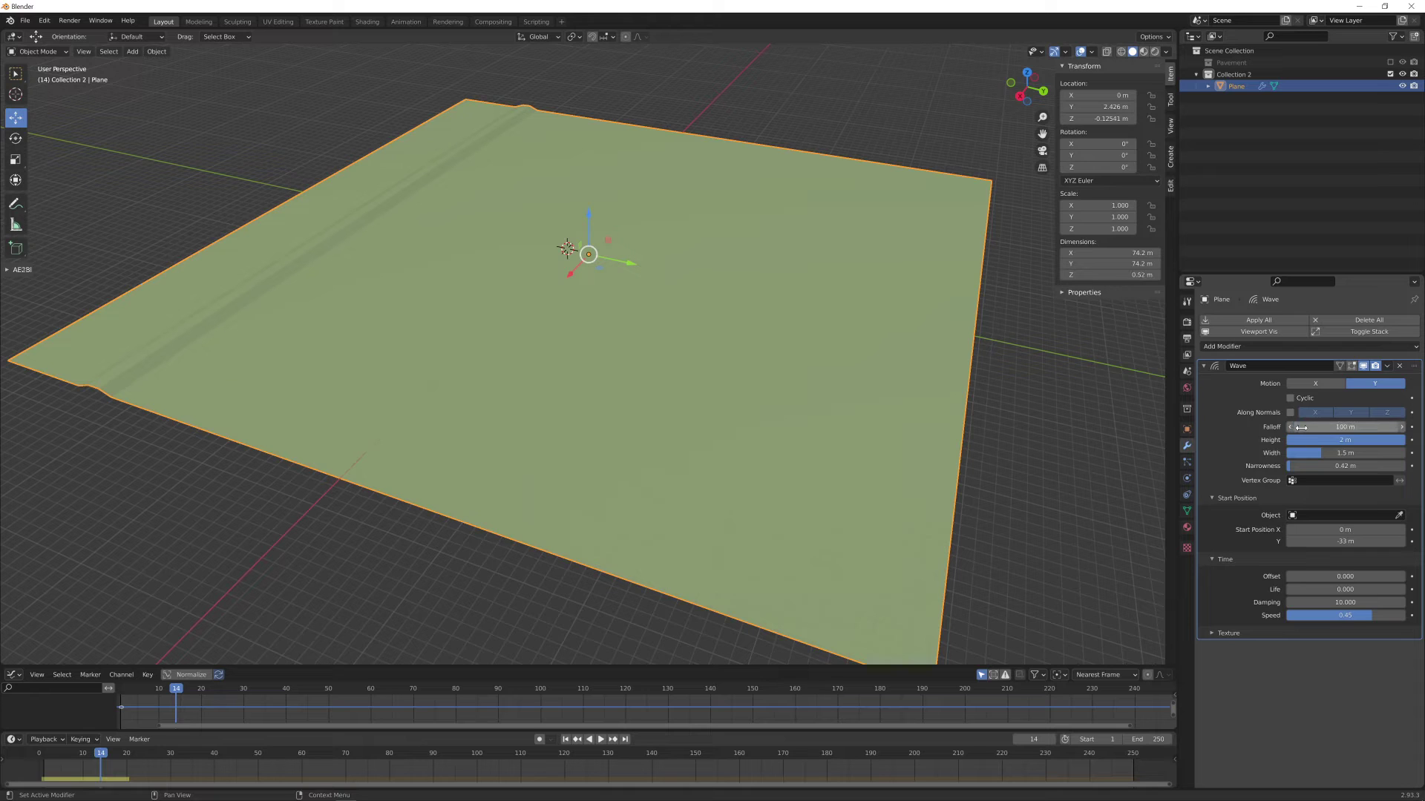
key(space)
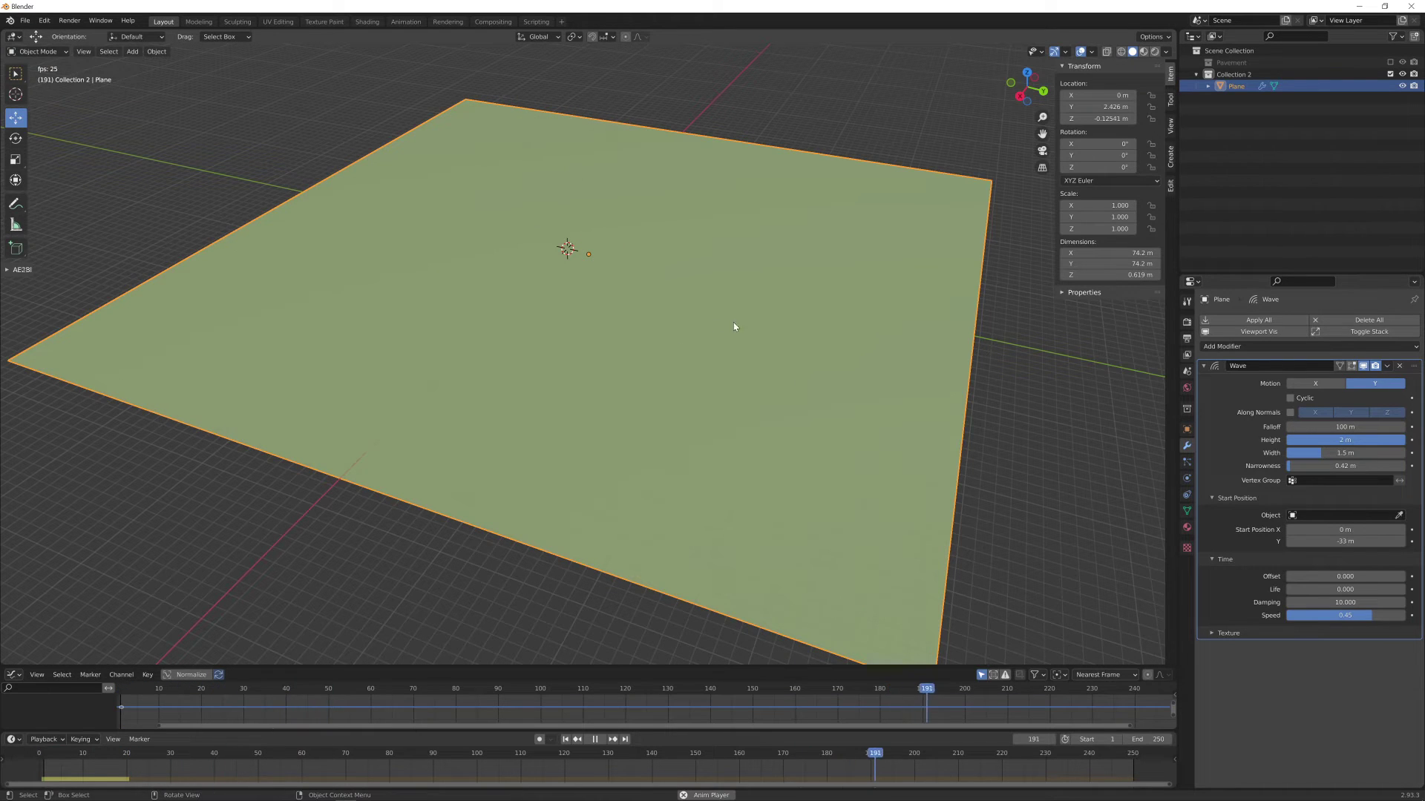
key(space)
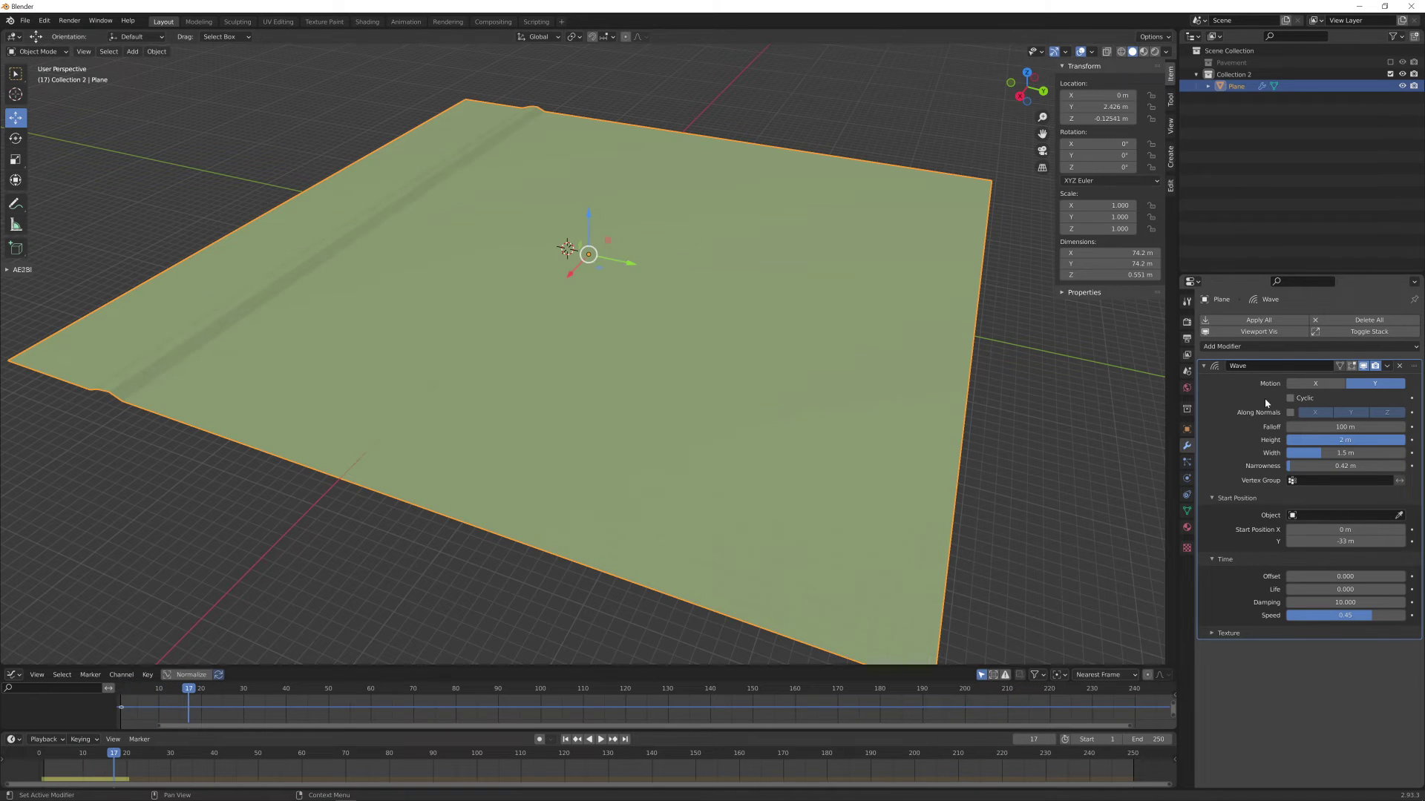
Set the wave Falloff to 80 m and preview the result
click(1345, 427)
text(80)
key(Return)
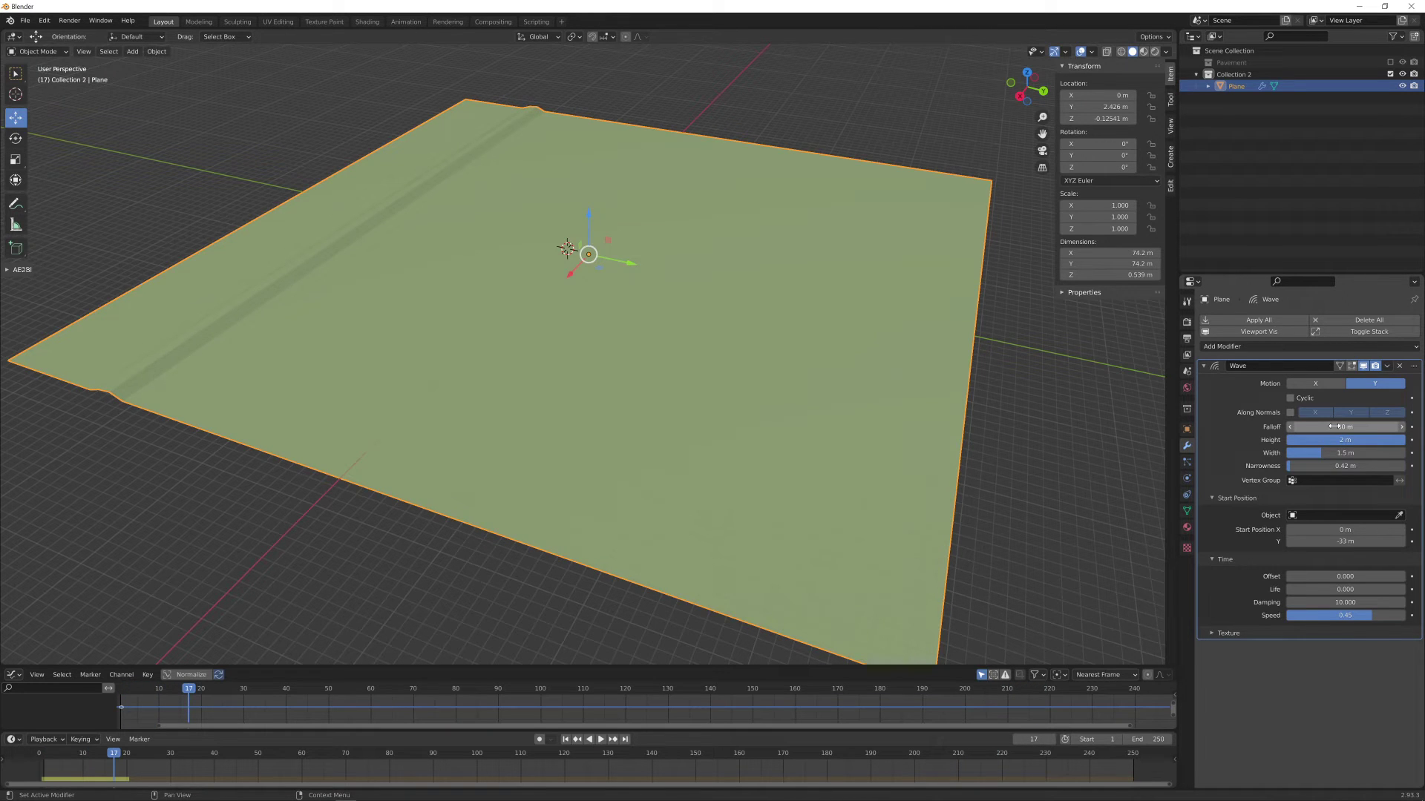
key(space)
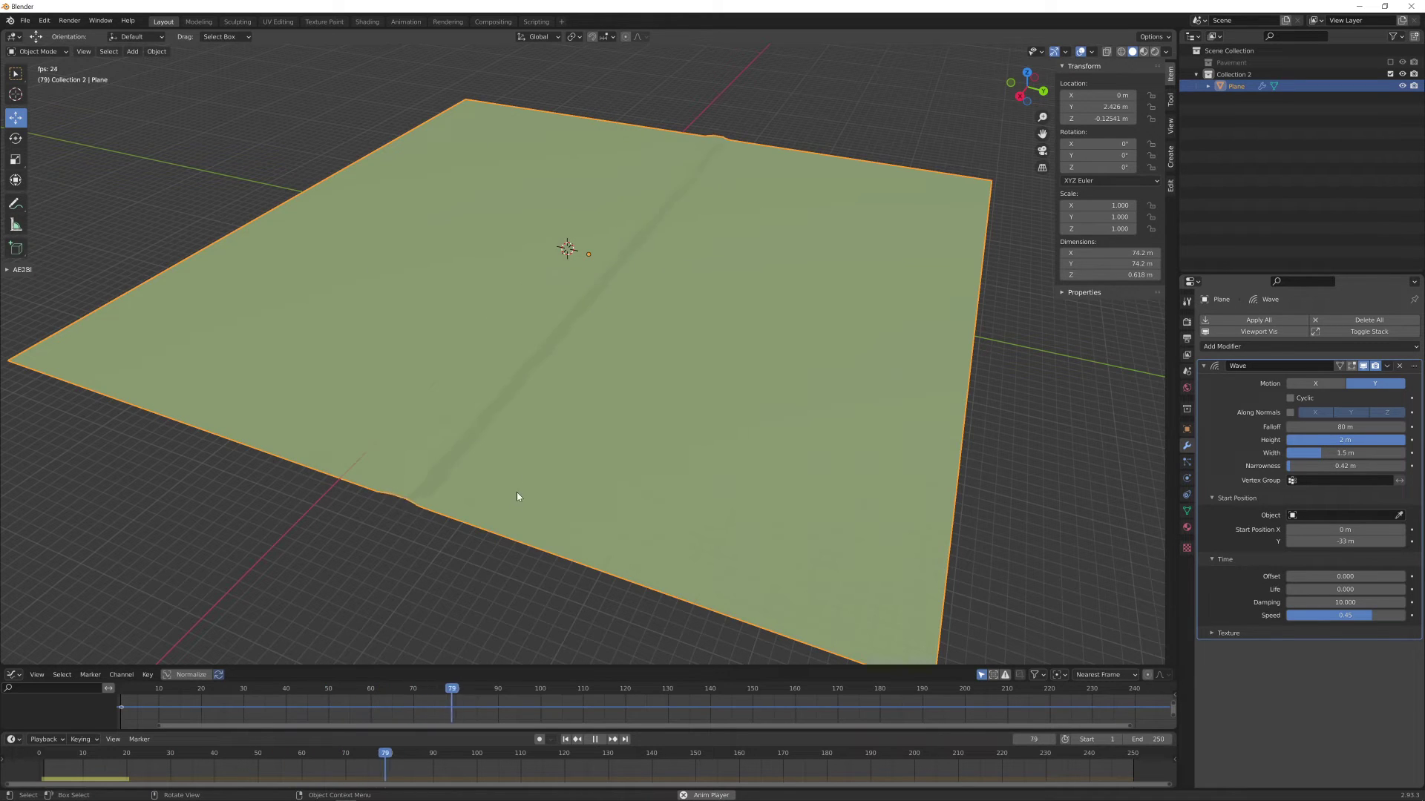
key(Escape)
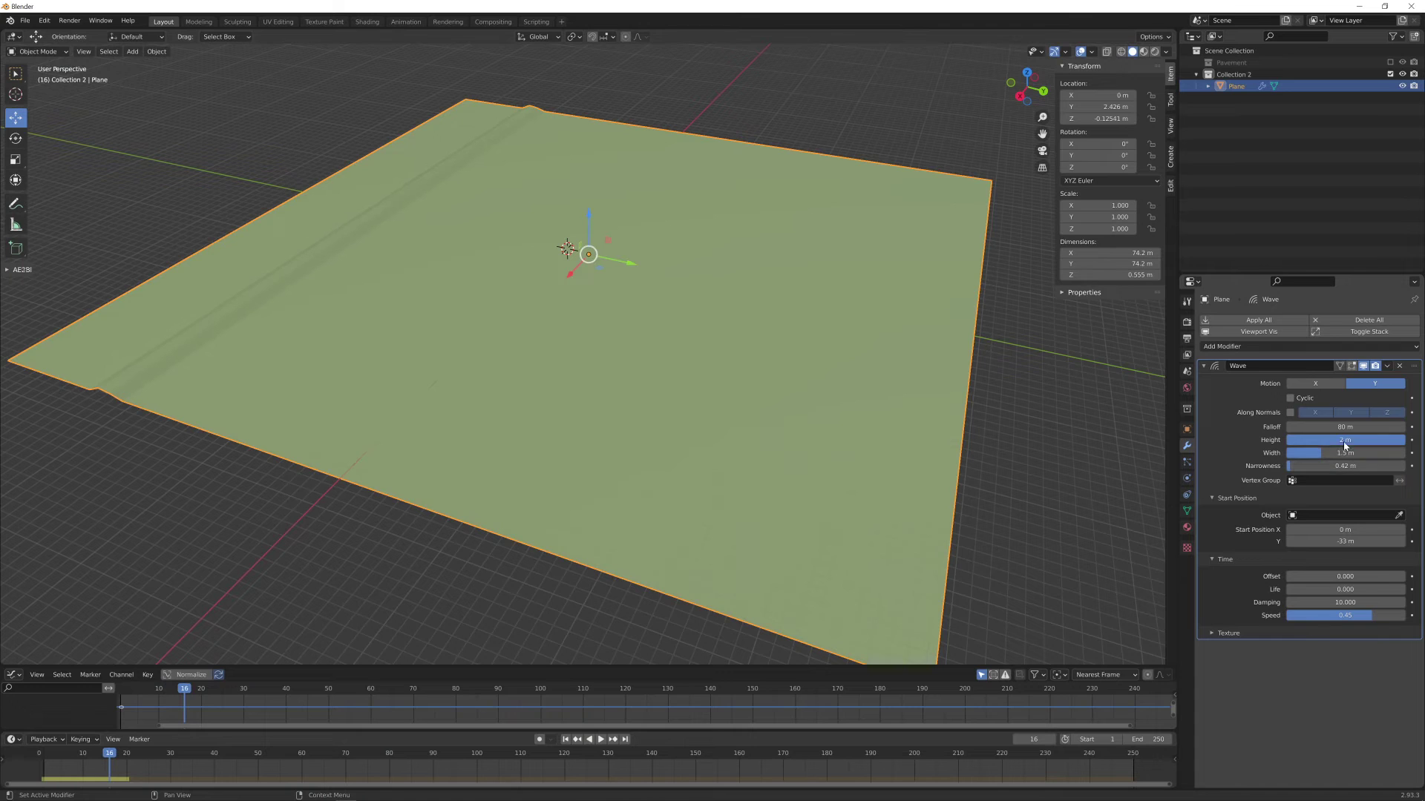
Set the wave Height to 3 m, preview the taller ridge, and rewind to frame 1
click(1330, 440)
key(Return)
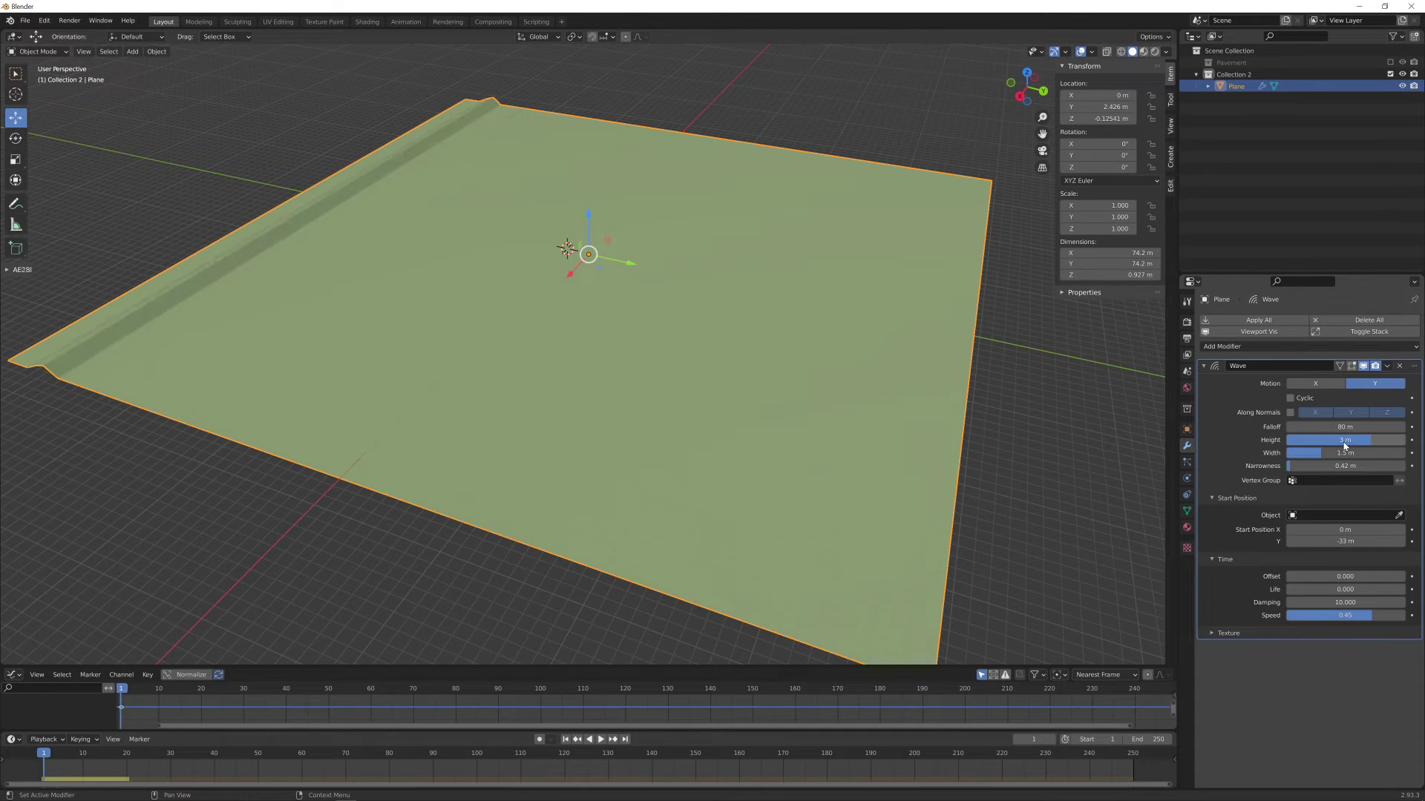
key(space)
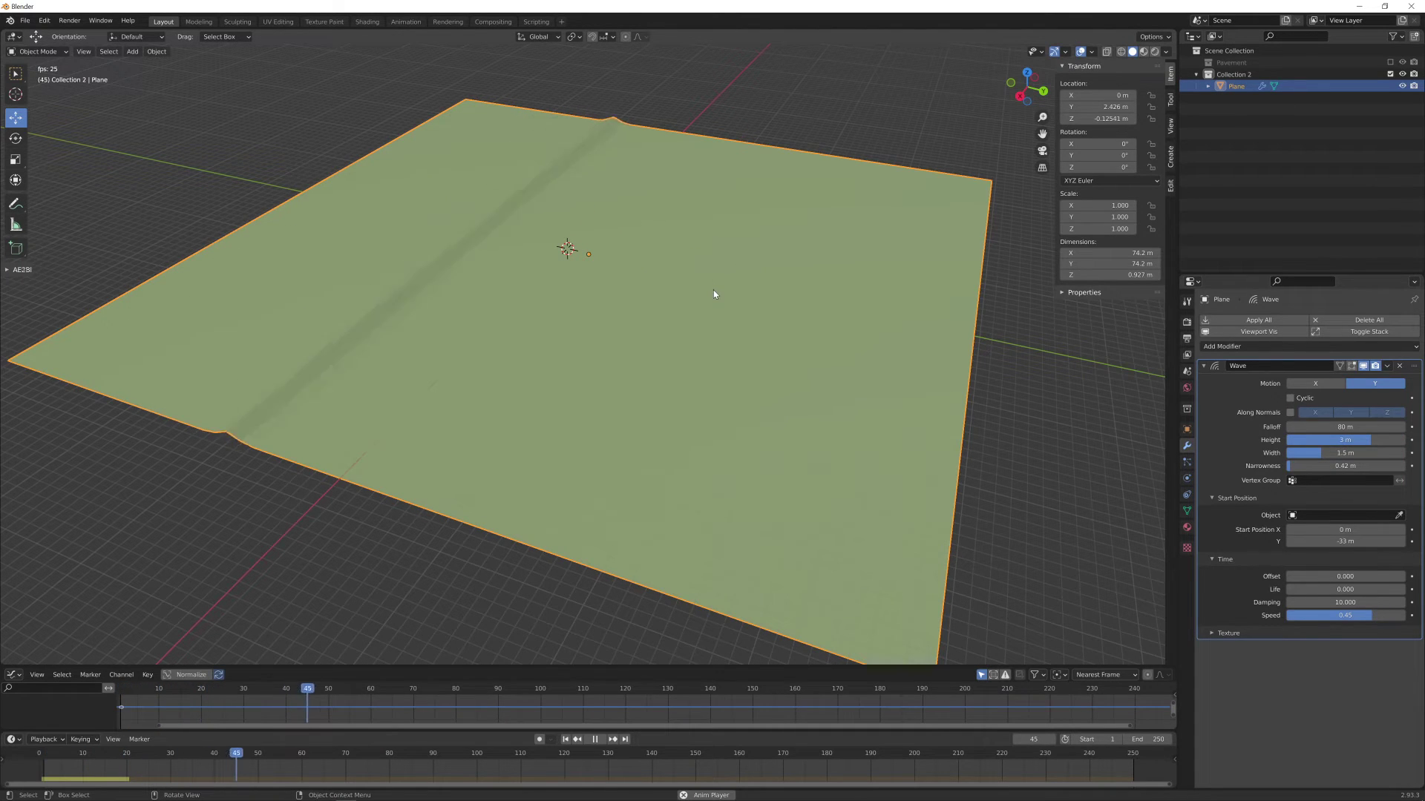
key(space)
key(shift+Left)
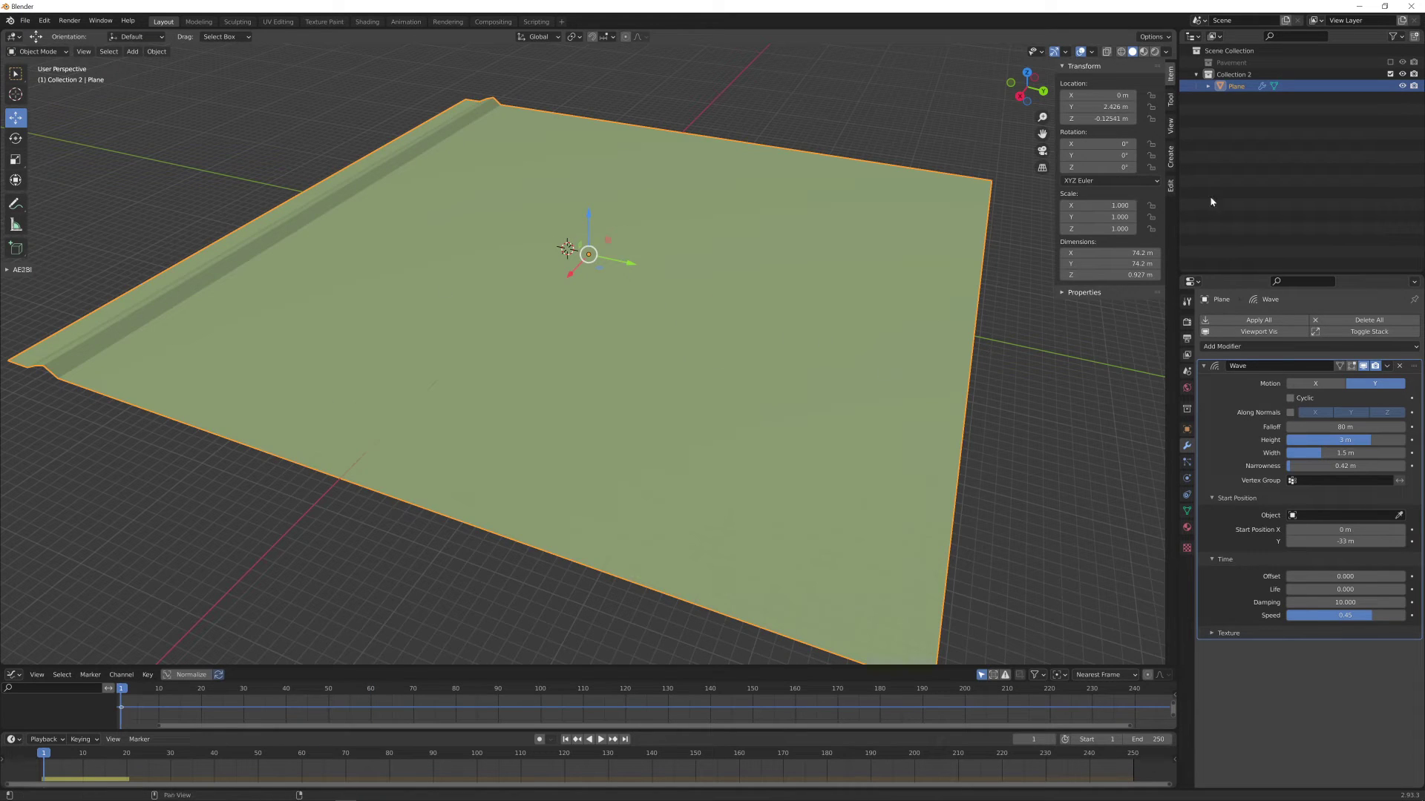
click(1389, 64)
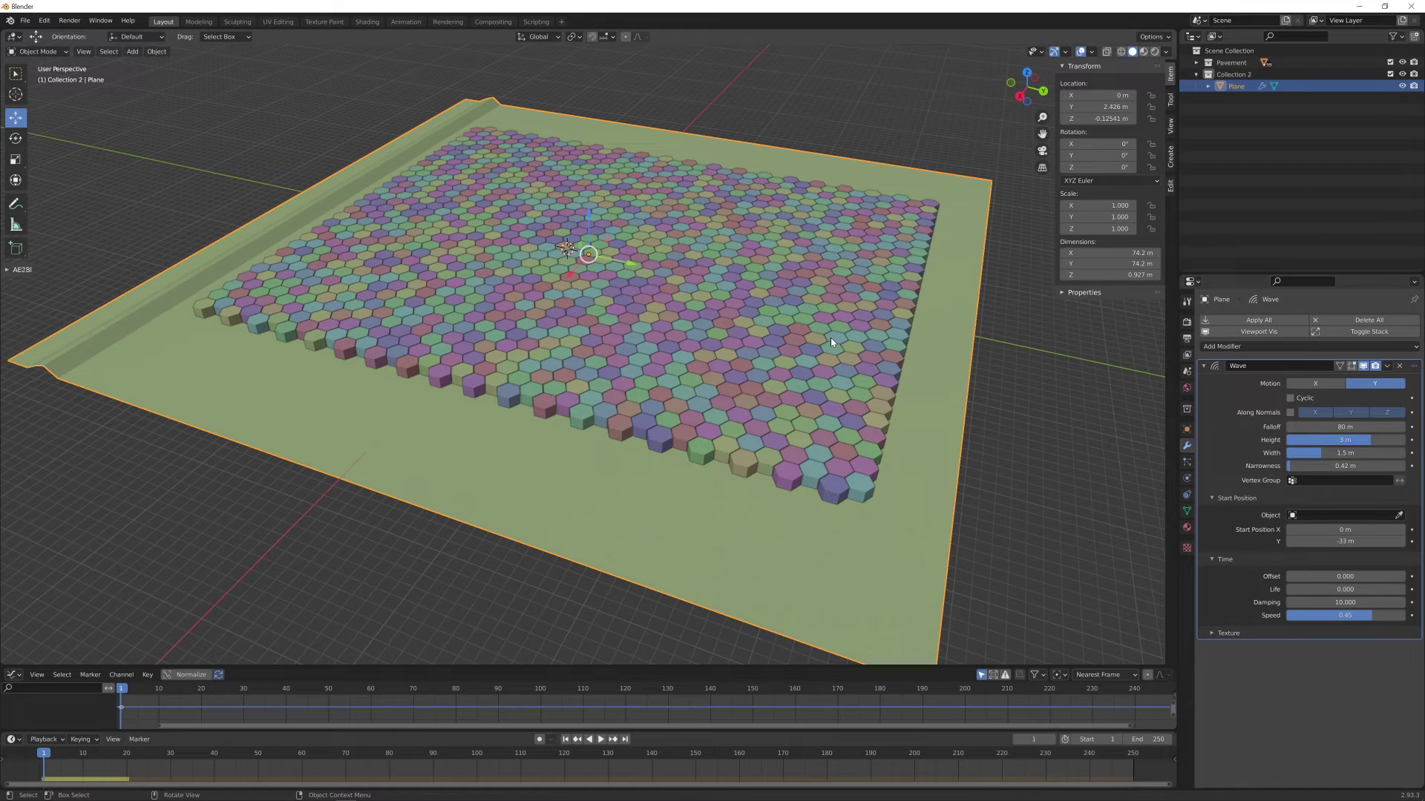
key(space)
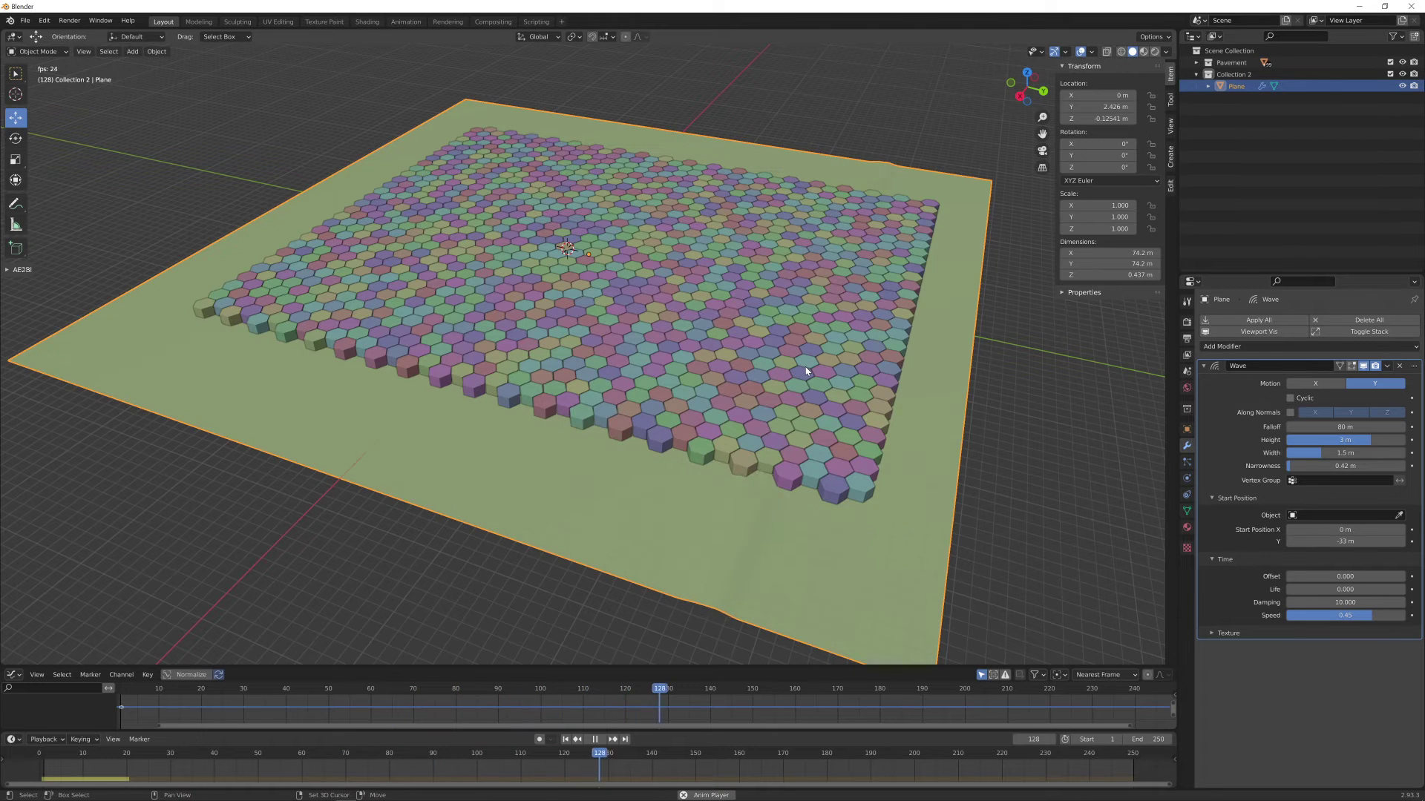
key(Escape)
key(shift+Left)
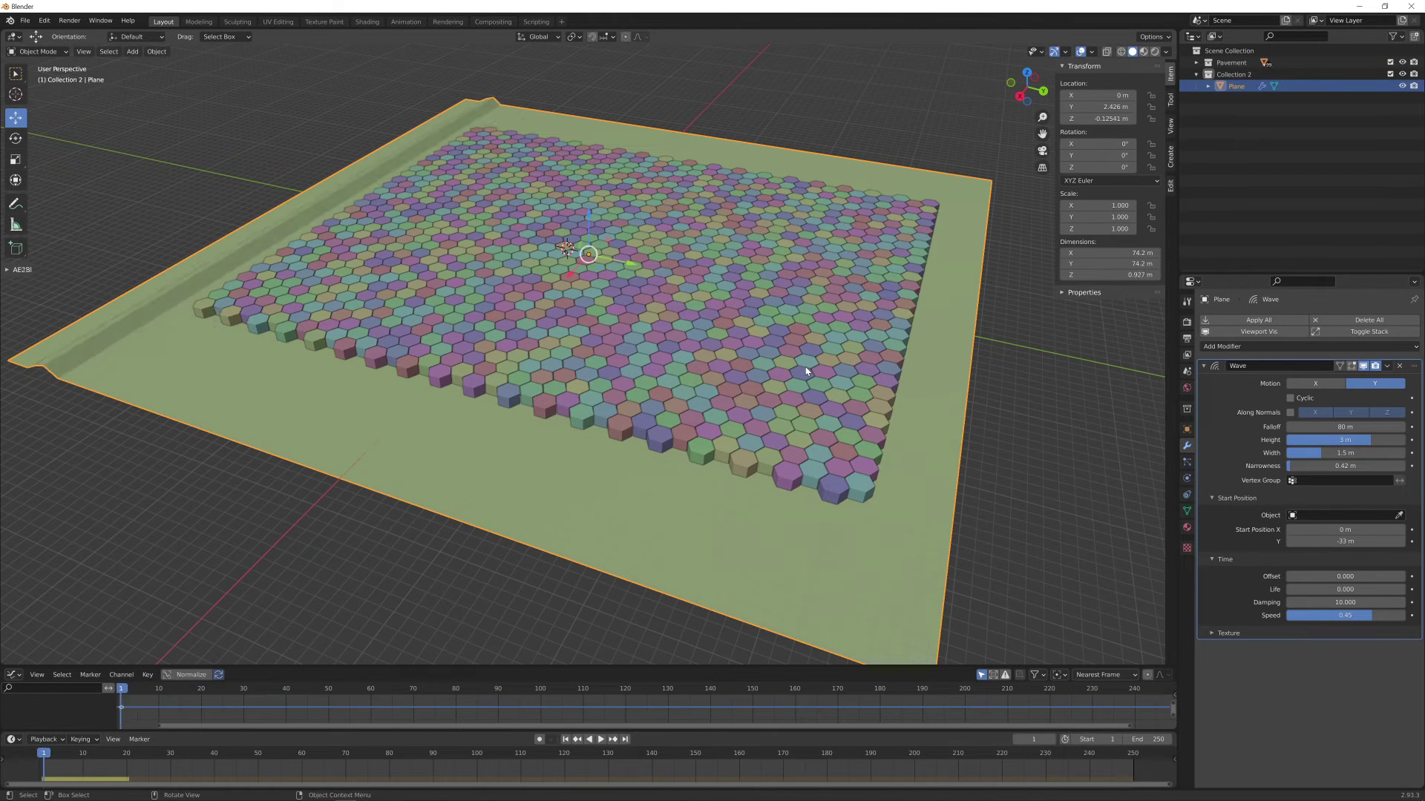
click(1187, 372)
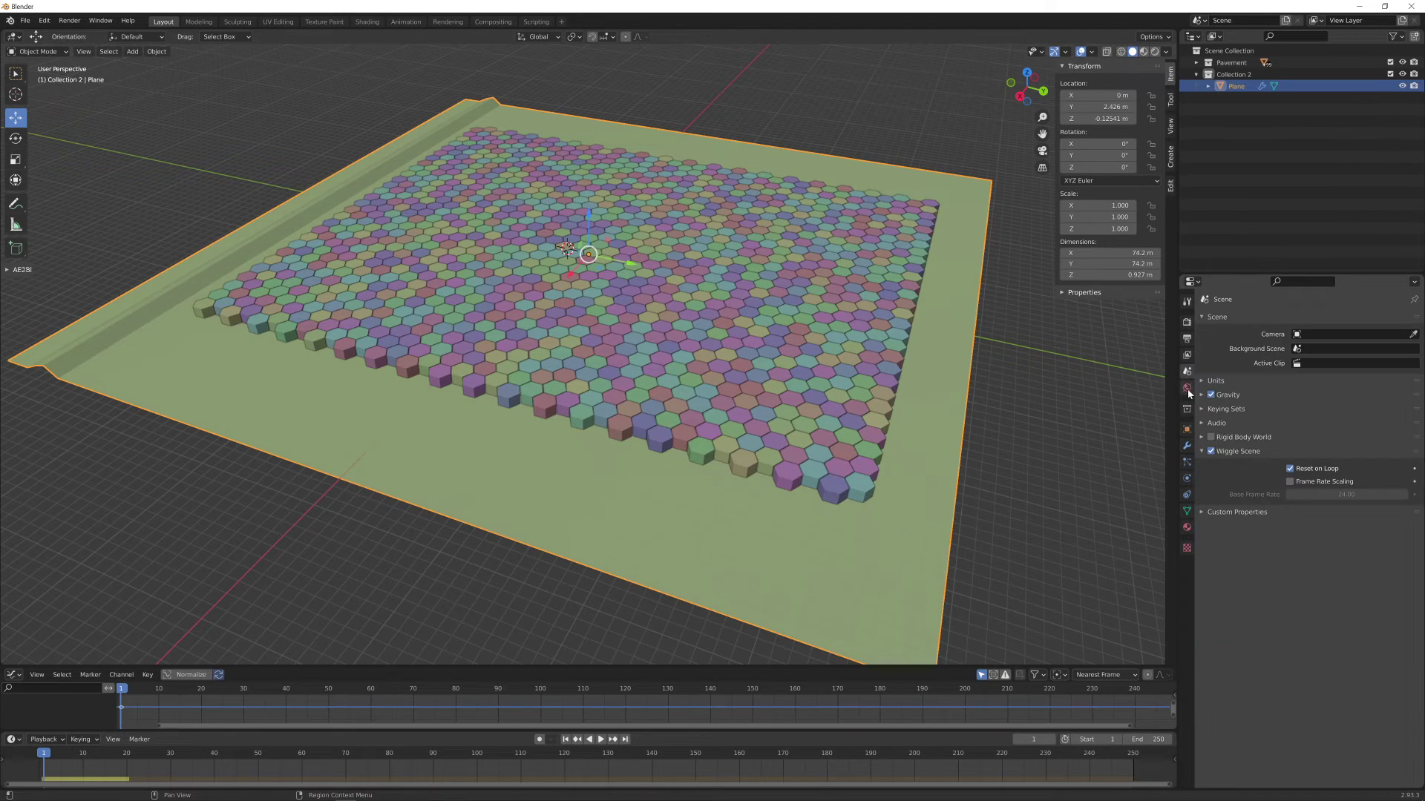
click(1202, 437)
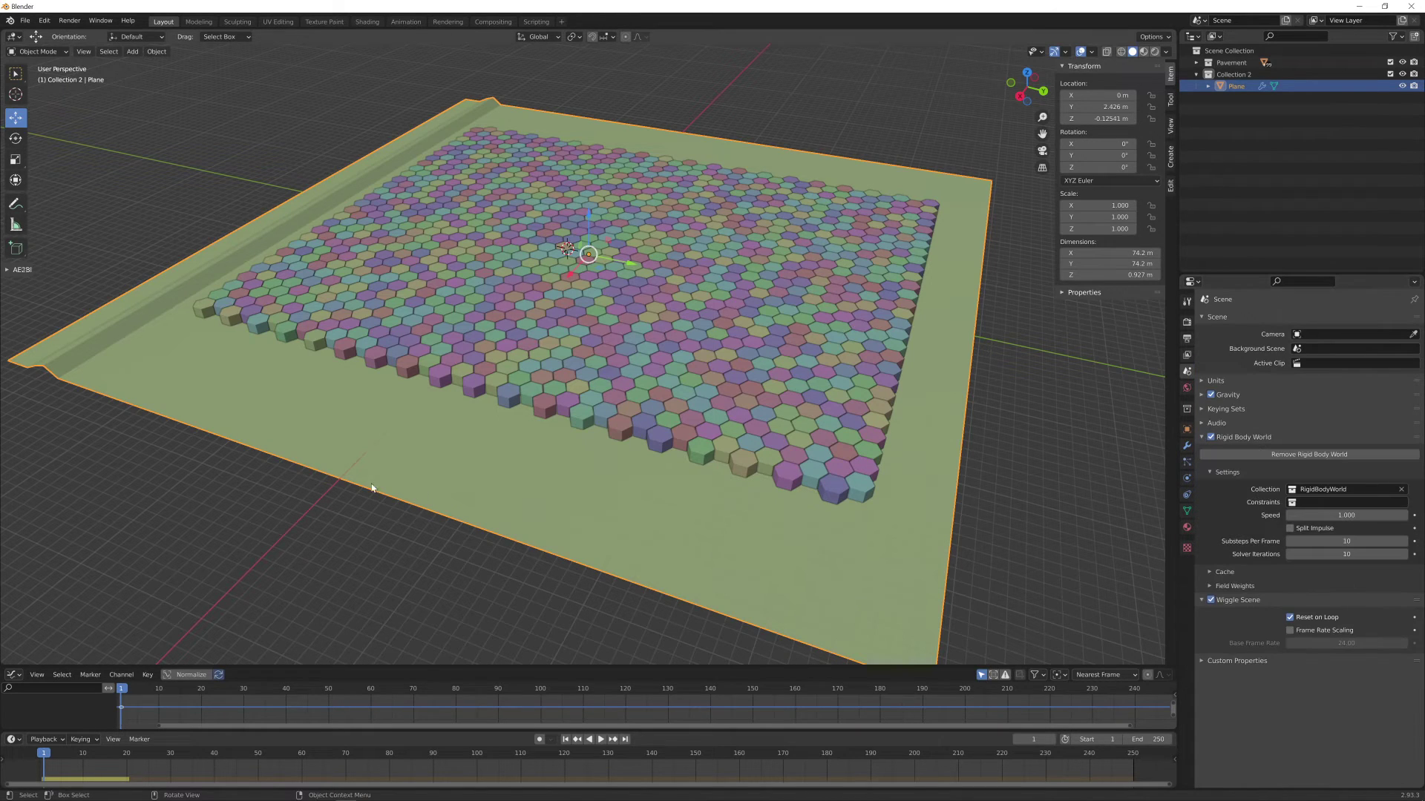
key(space)
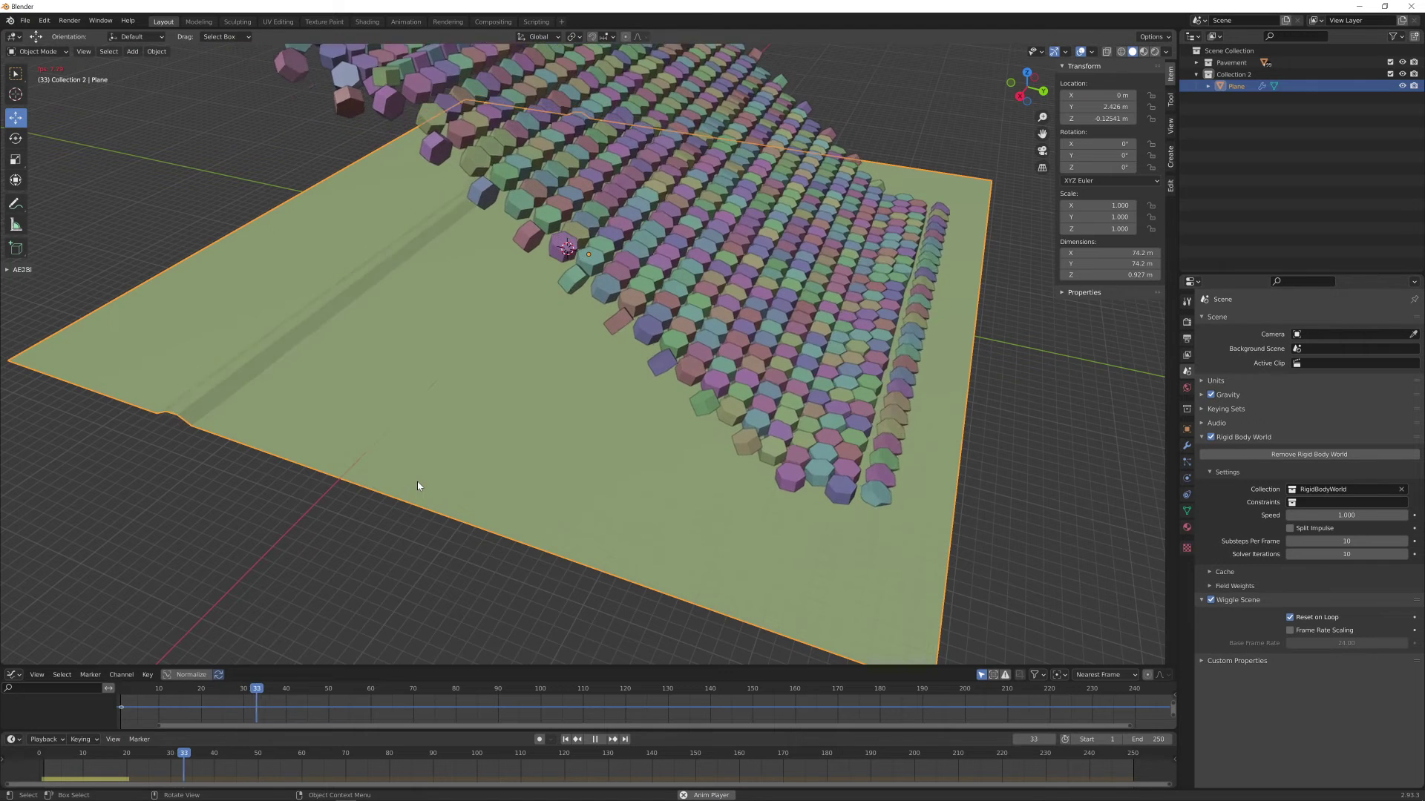
key(Escape)
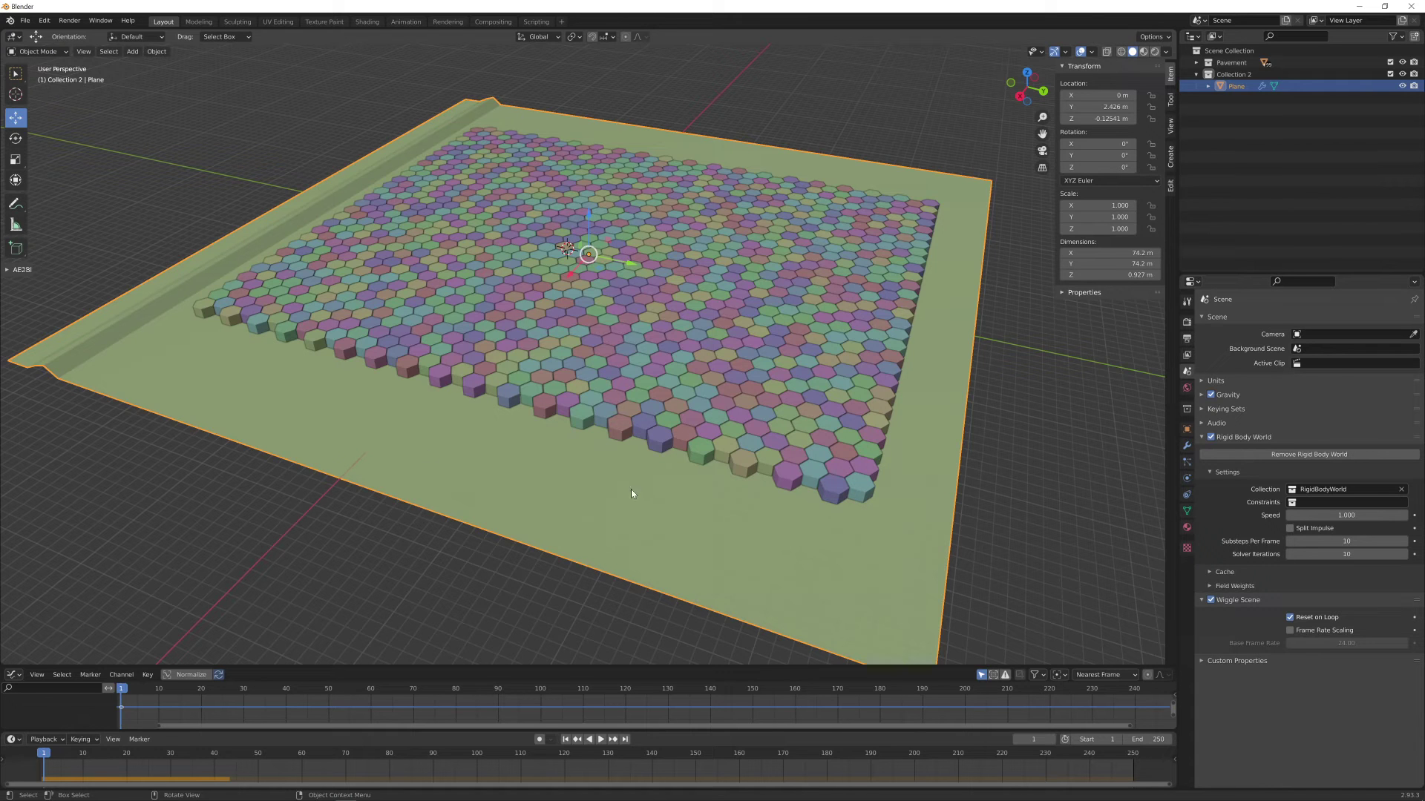
scroll(590, 287, up, 3)
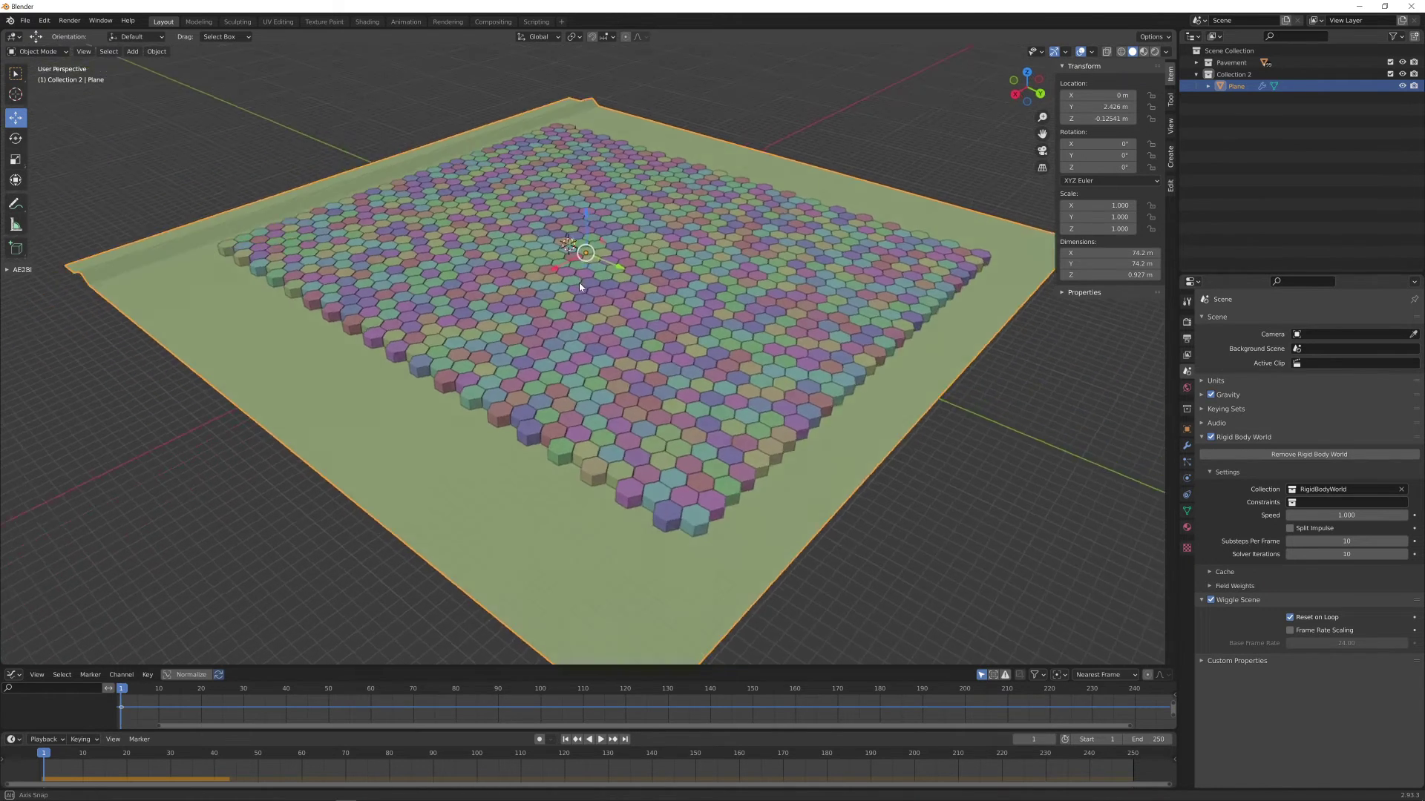
middle_drag(581, 279, 632, 261)
scroll(599, 283, down, 4)
scroll(633, 262, up, 2)
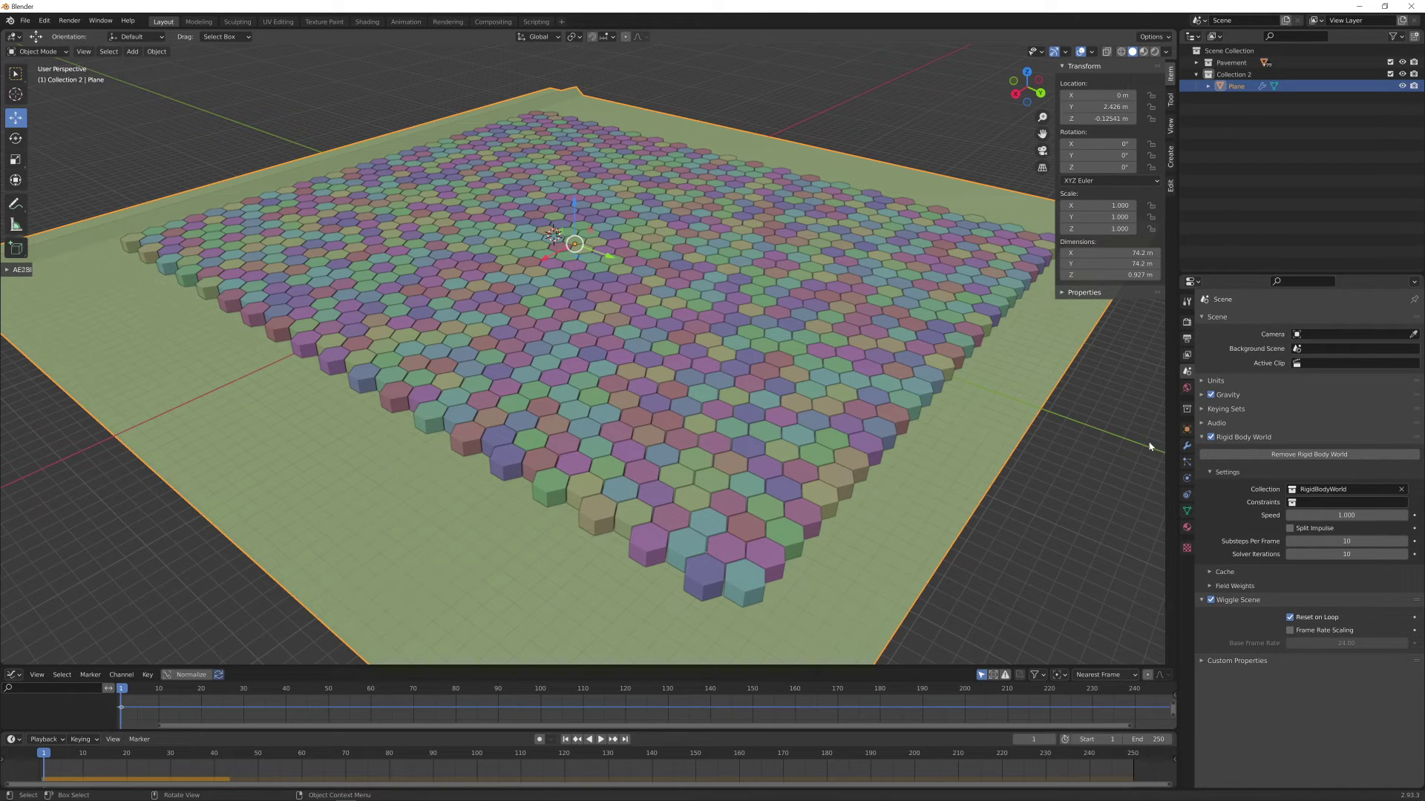
click(1187, 446)
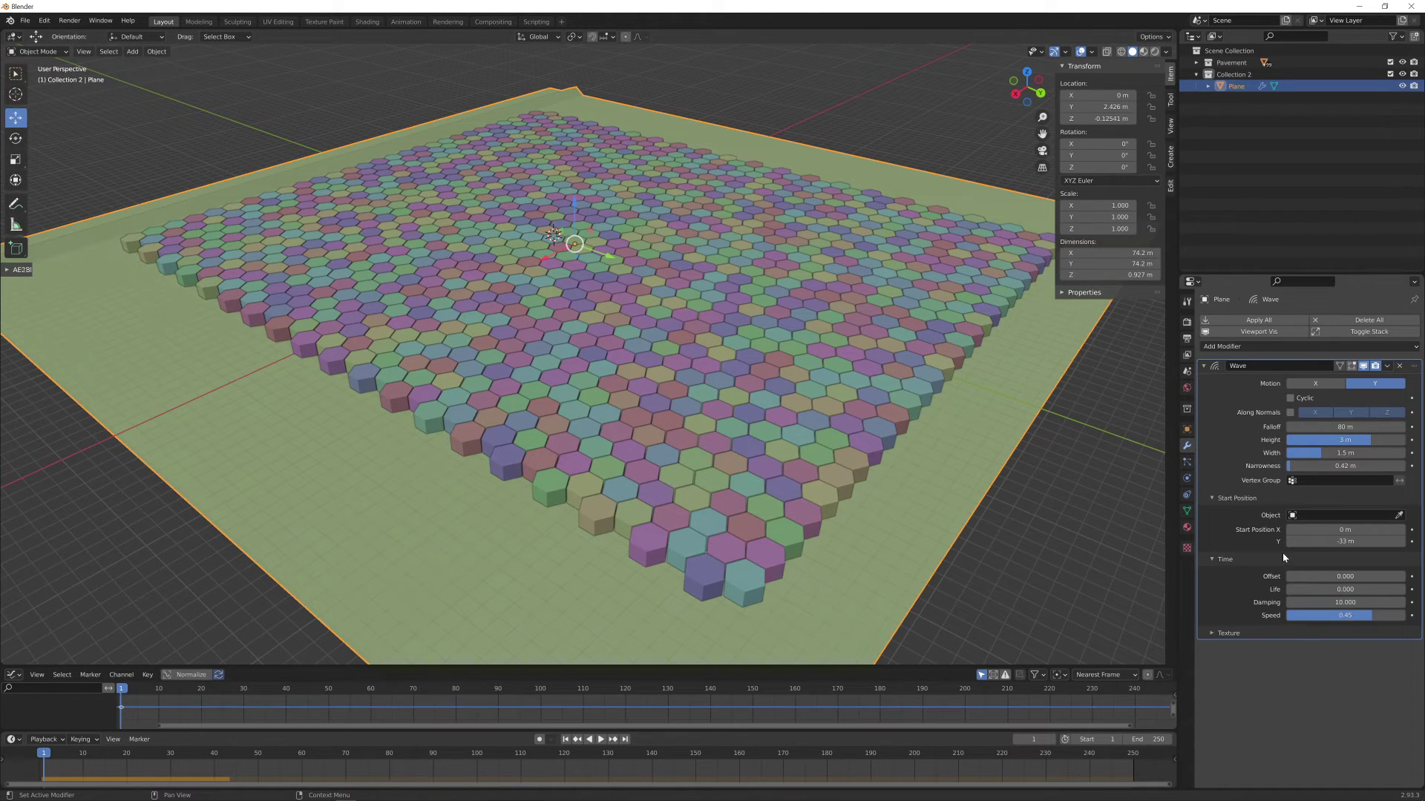
Give the plane's rigid body a Mesh collision shape and test the simulation
click(1186, 477)
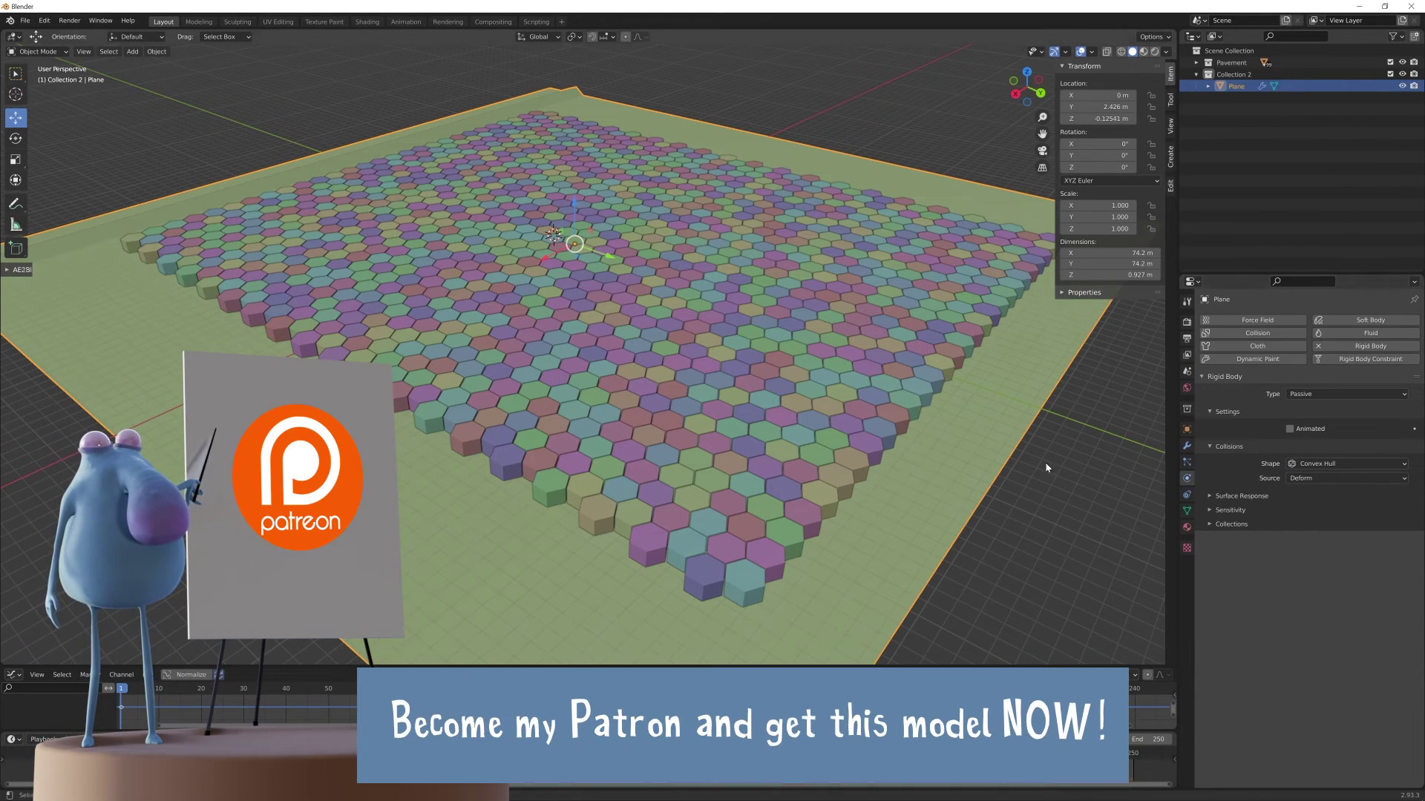
key(space)
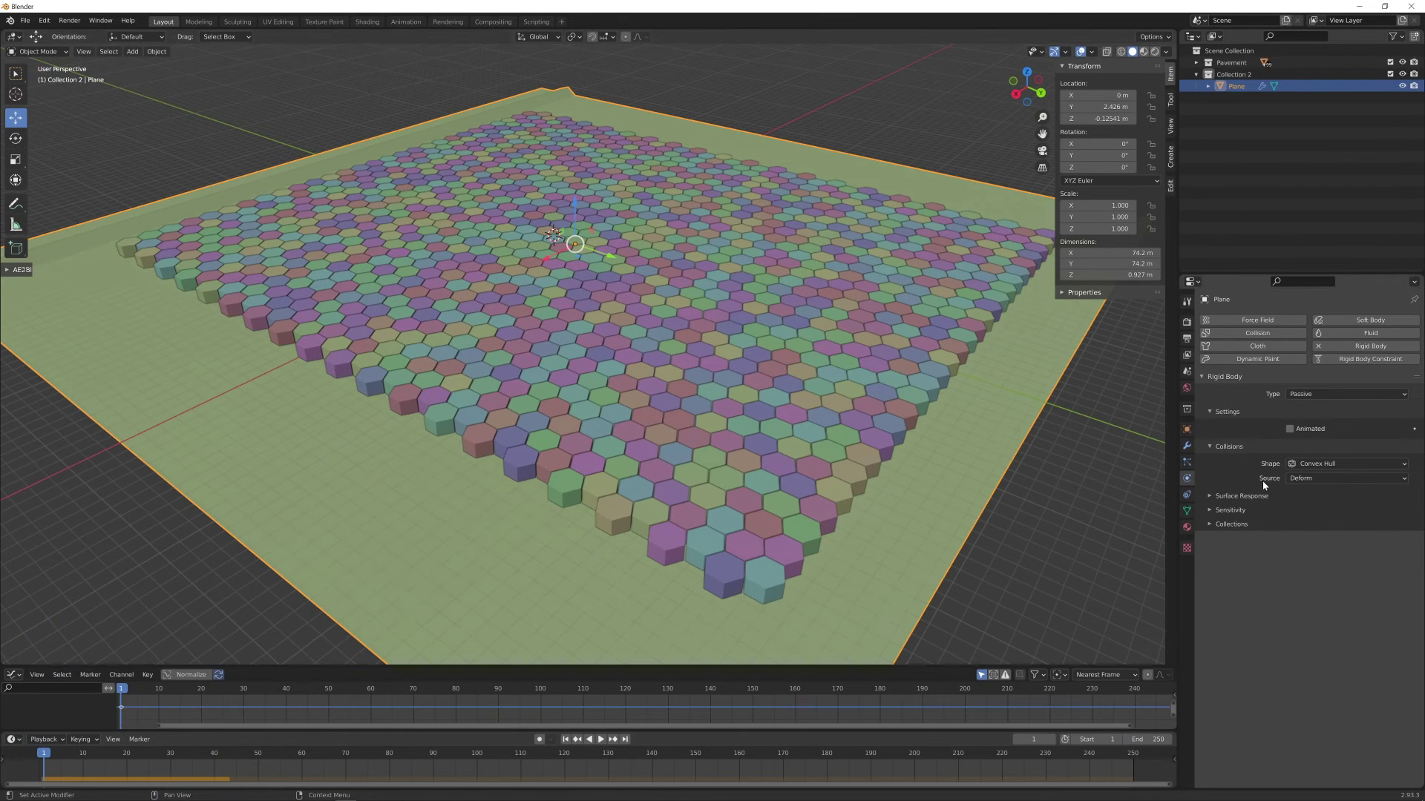
click(1326, 466)
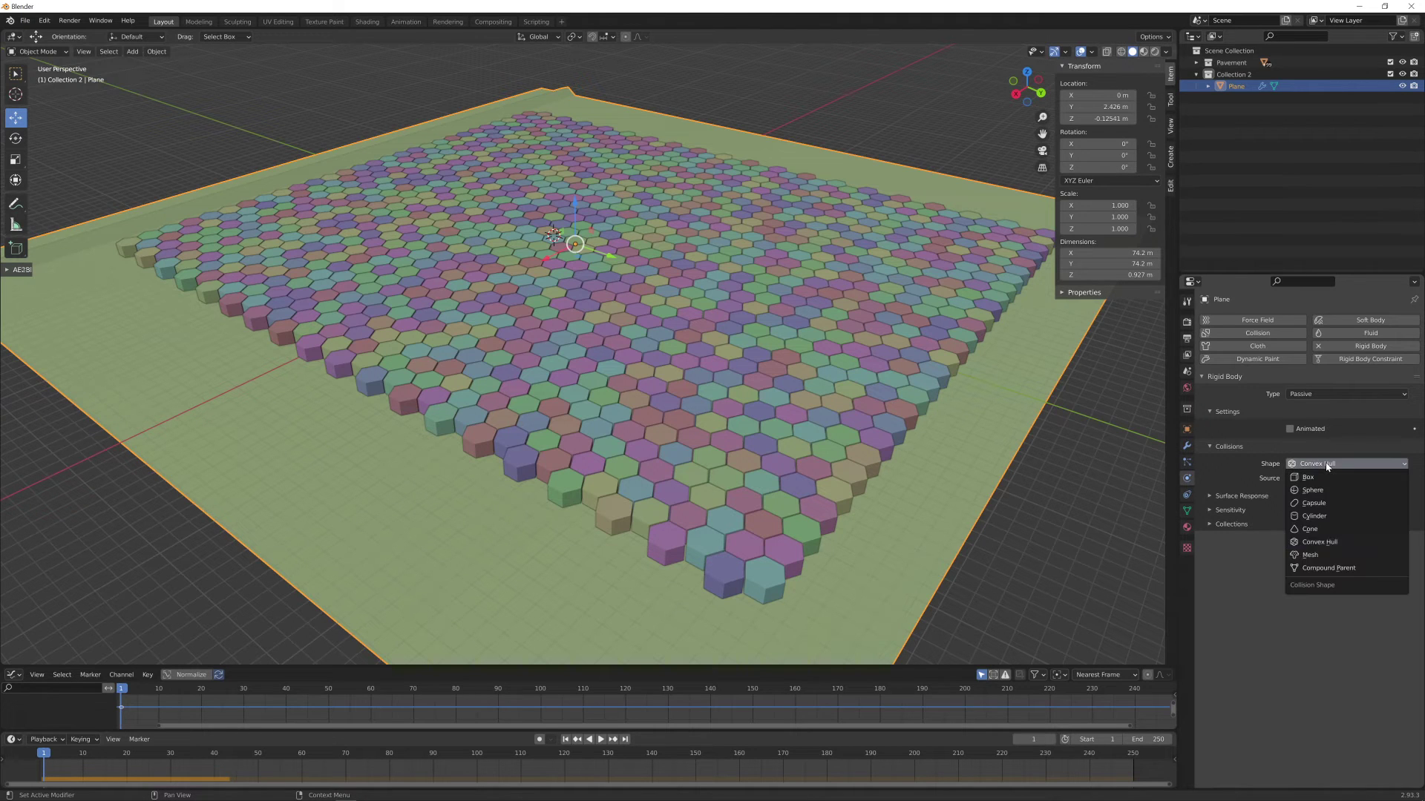
click(1325, 555)
key(space)
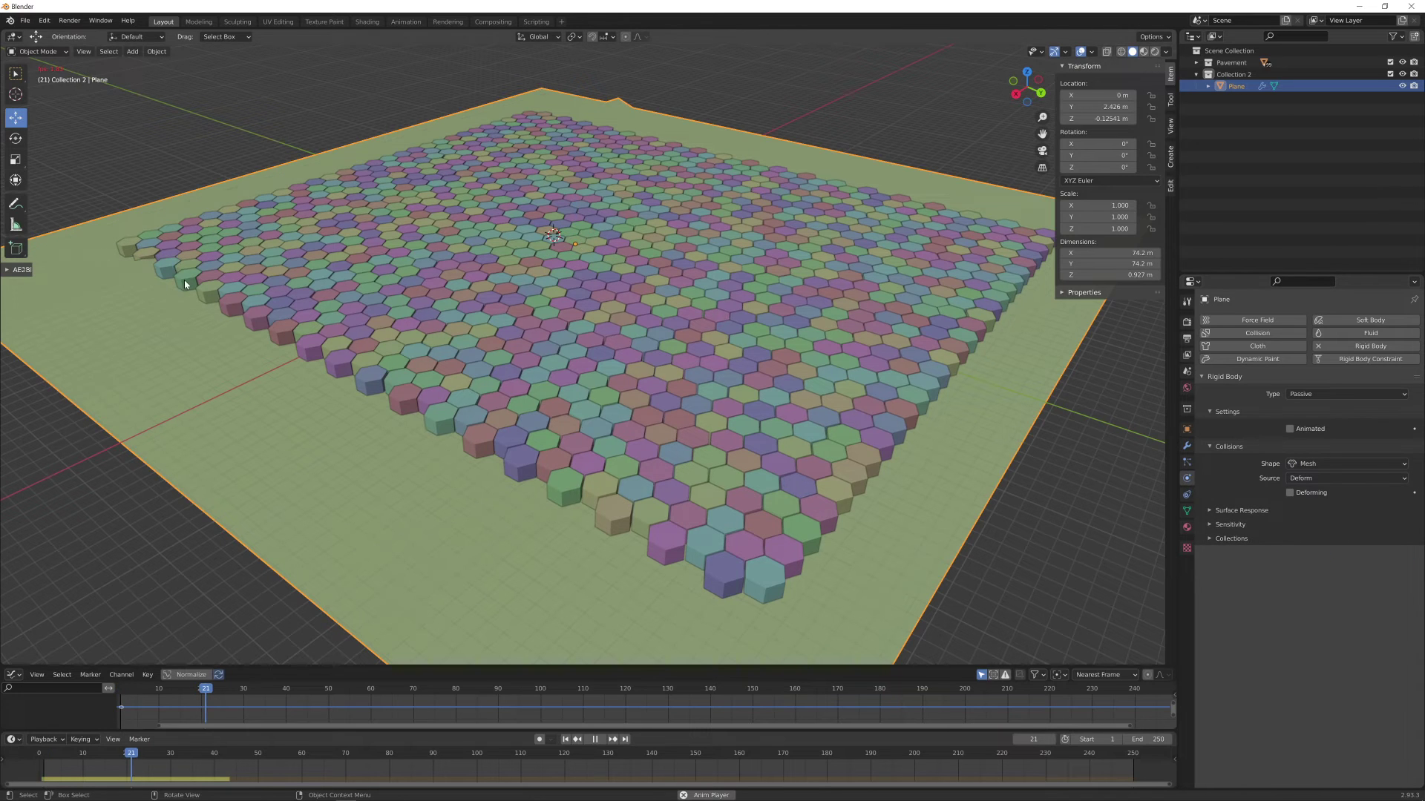
key(Escape)
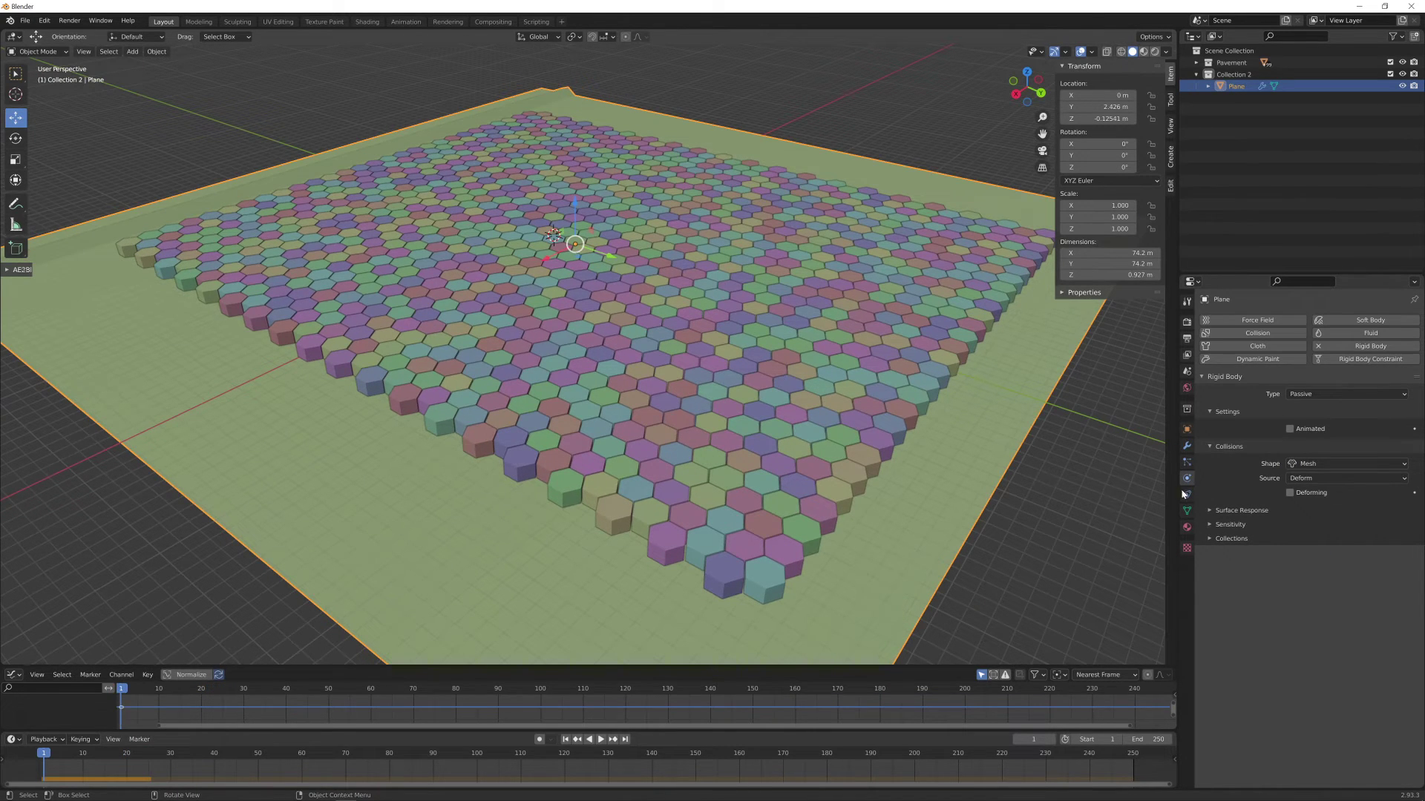
Enable Deforming and set the collision Source to Deform after trying Base
click(1323, 479)
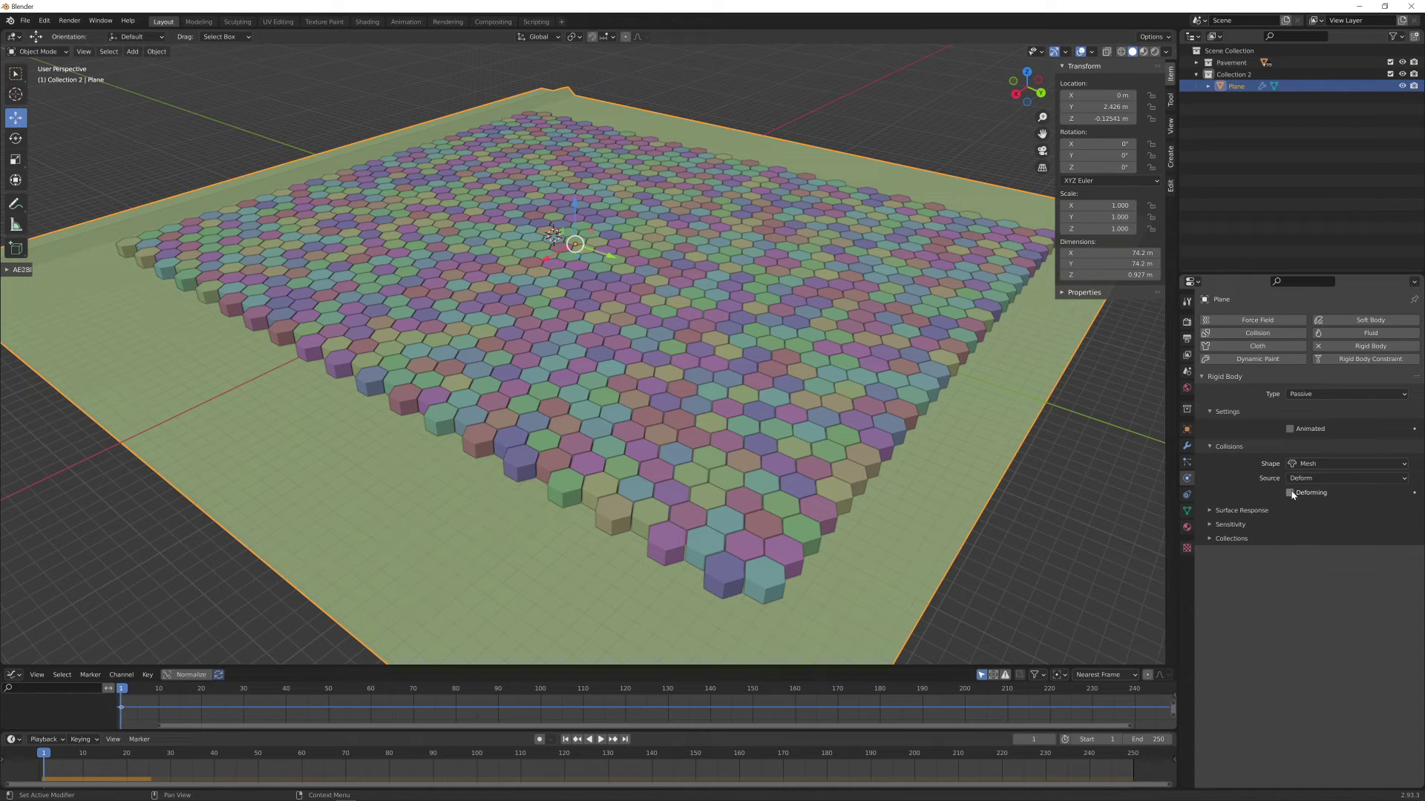
click(1290, 494)
click(1317, 478)
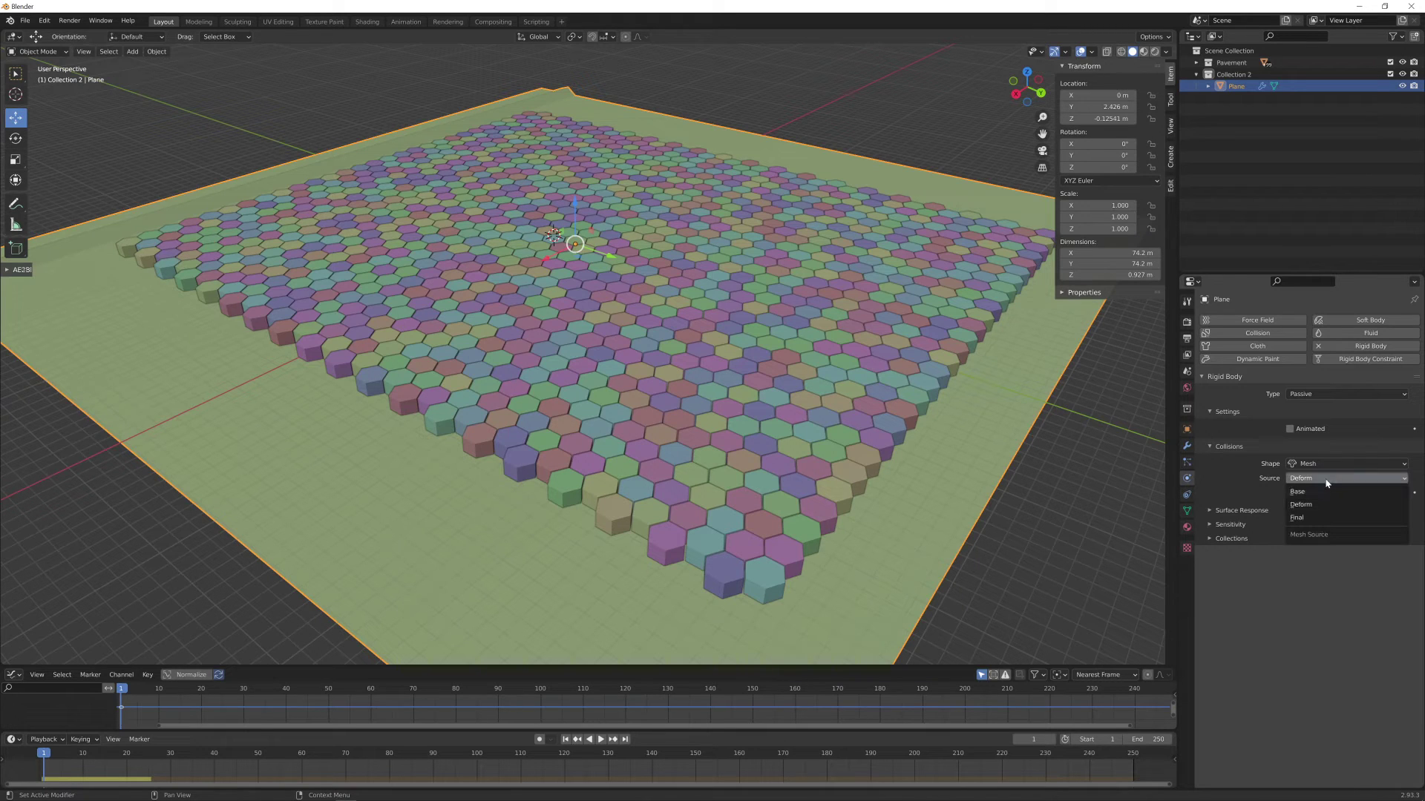
click(1300, 493)
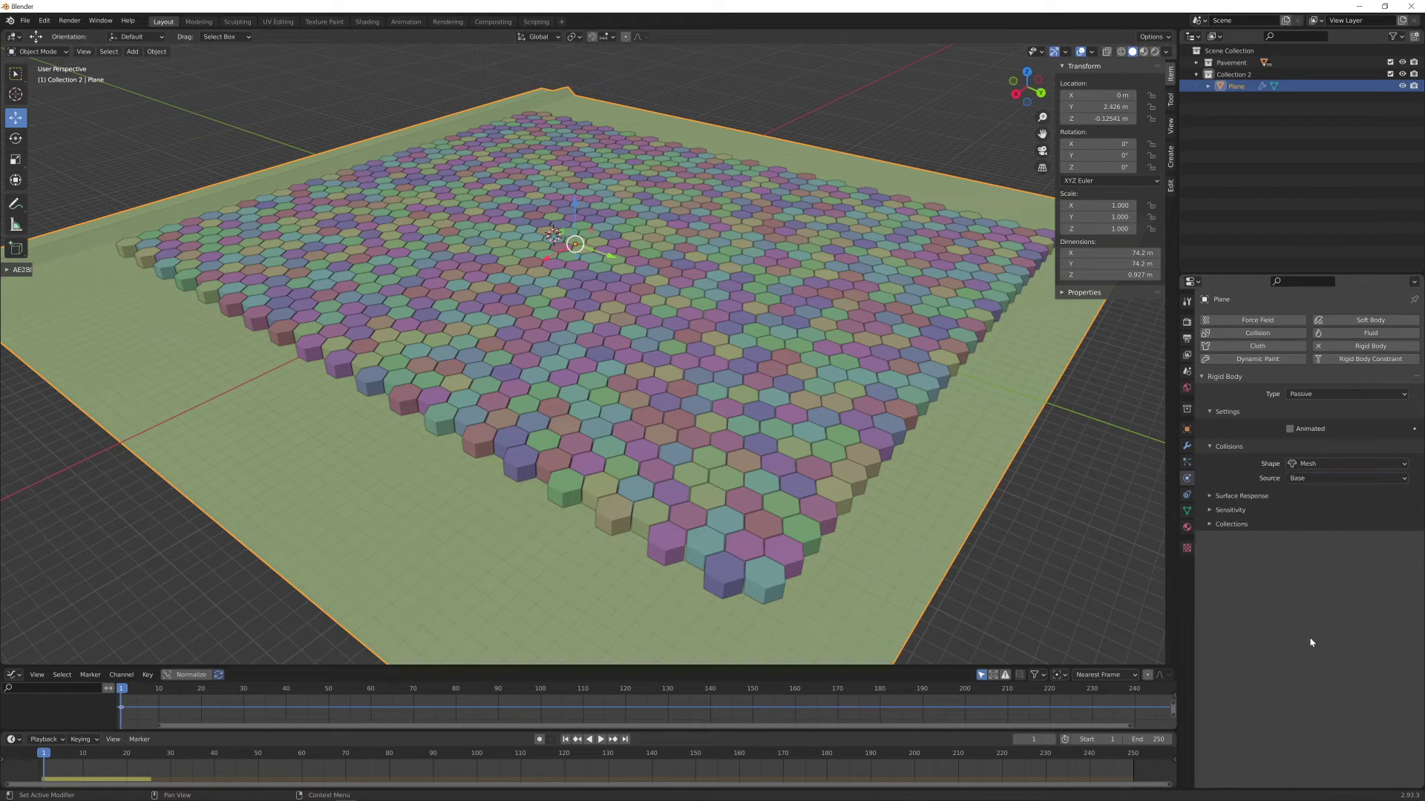
click(1302, 480)
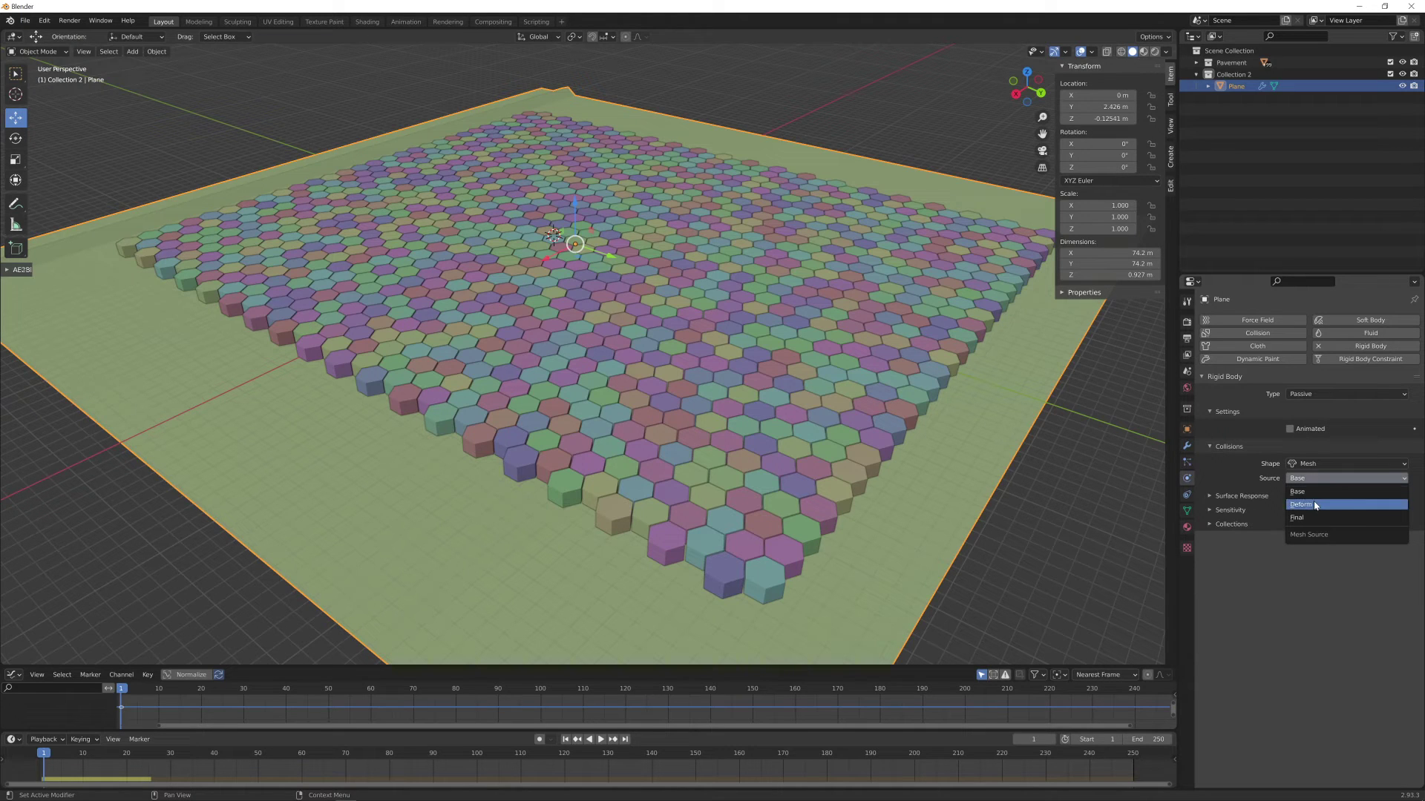
click(1316, 506)
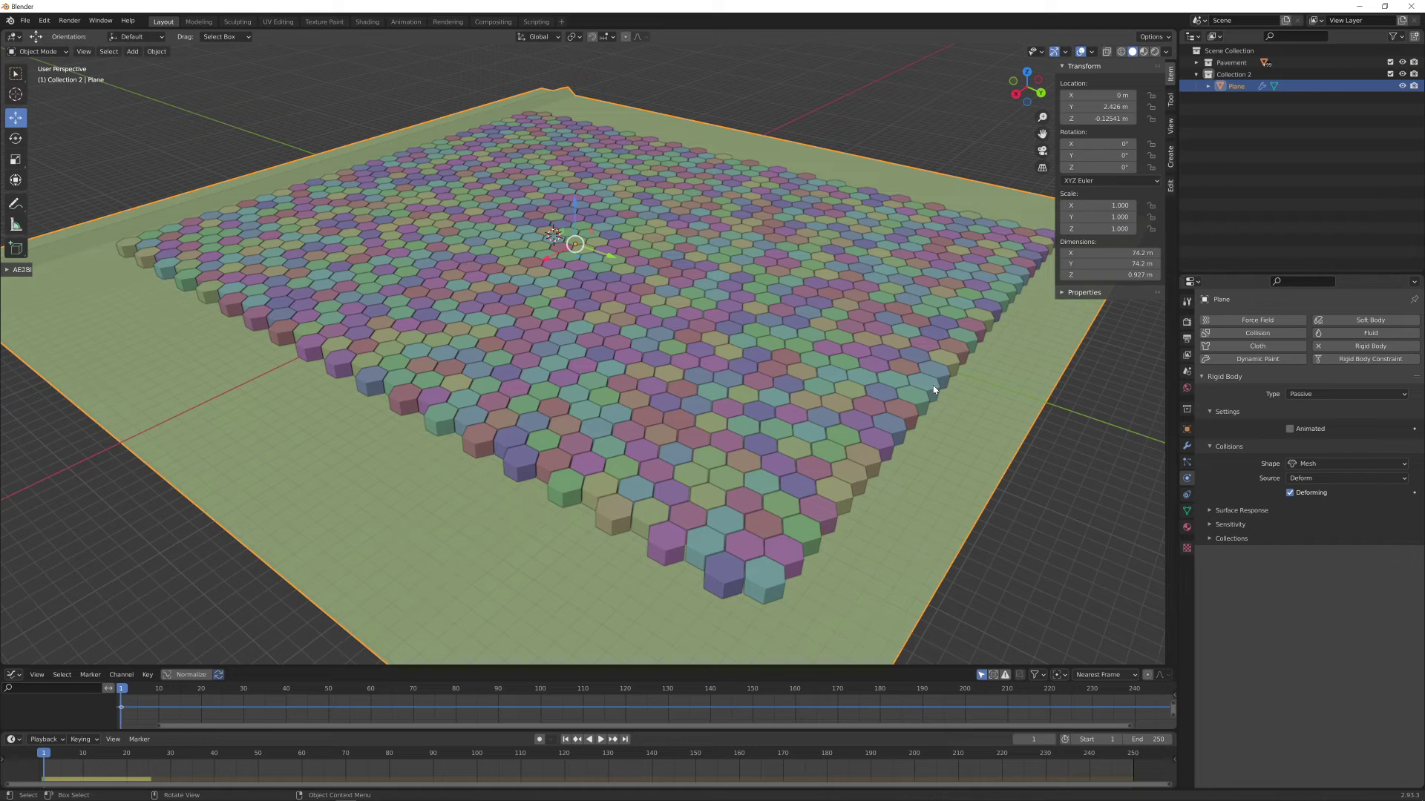
key(space)
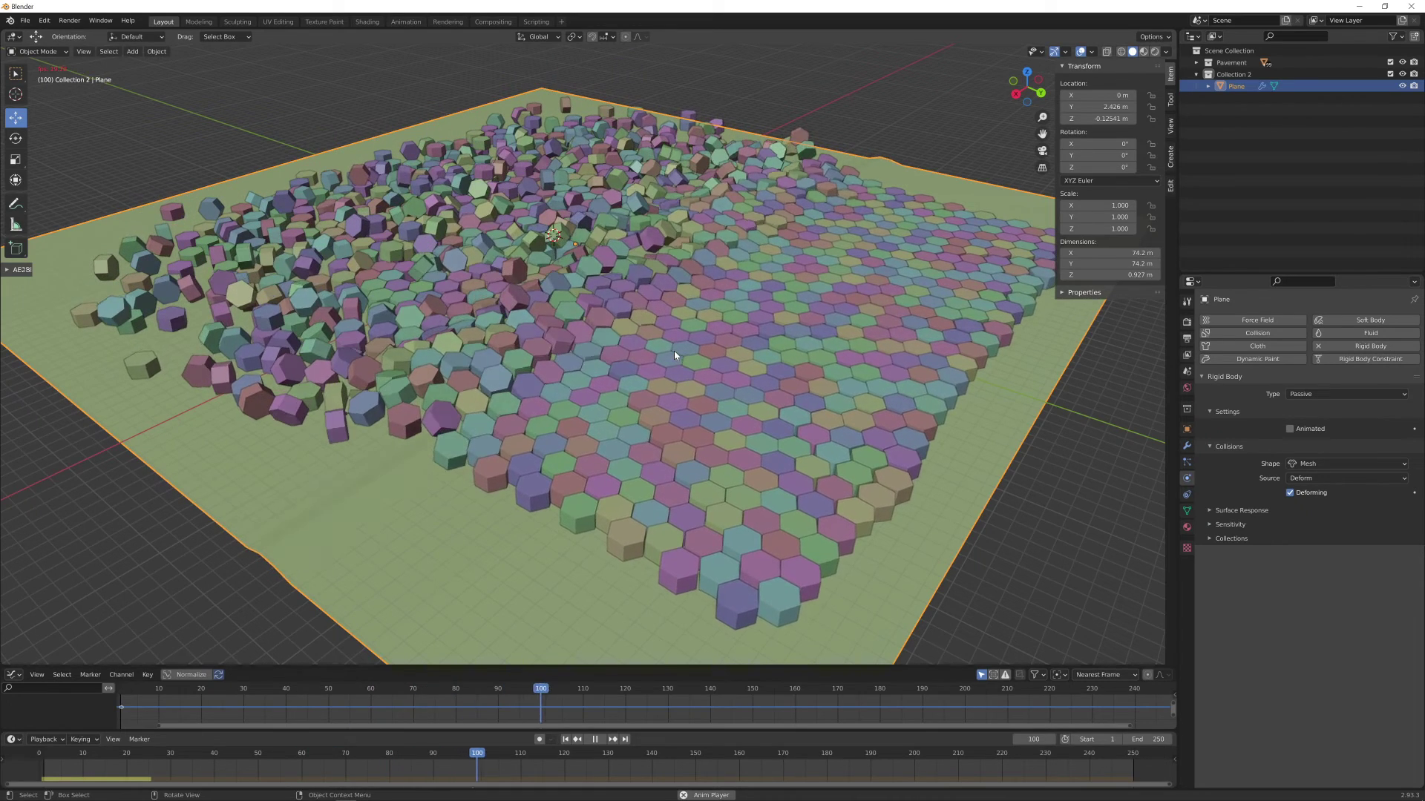
key(shift+Left)
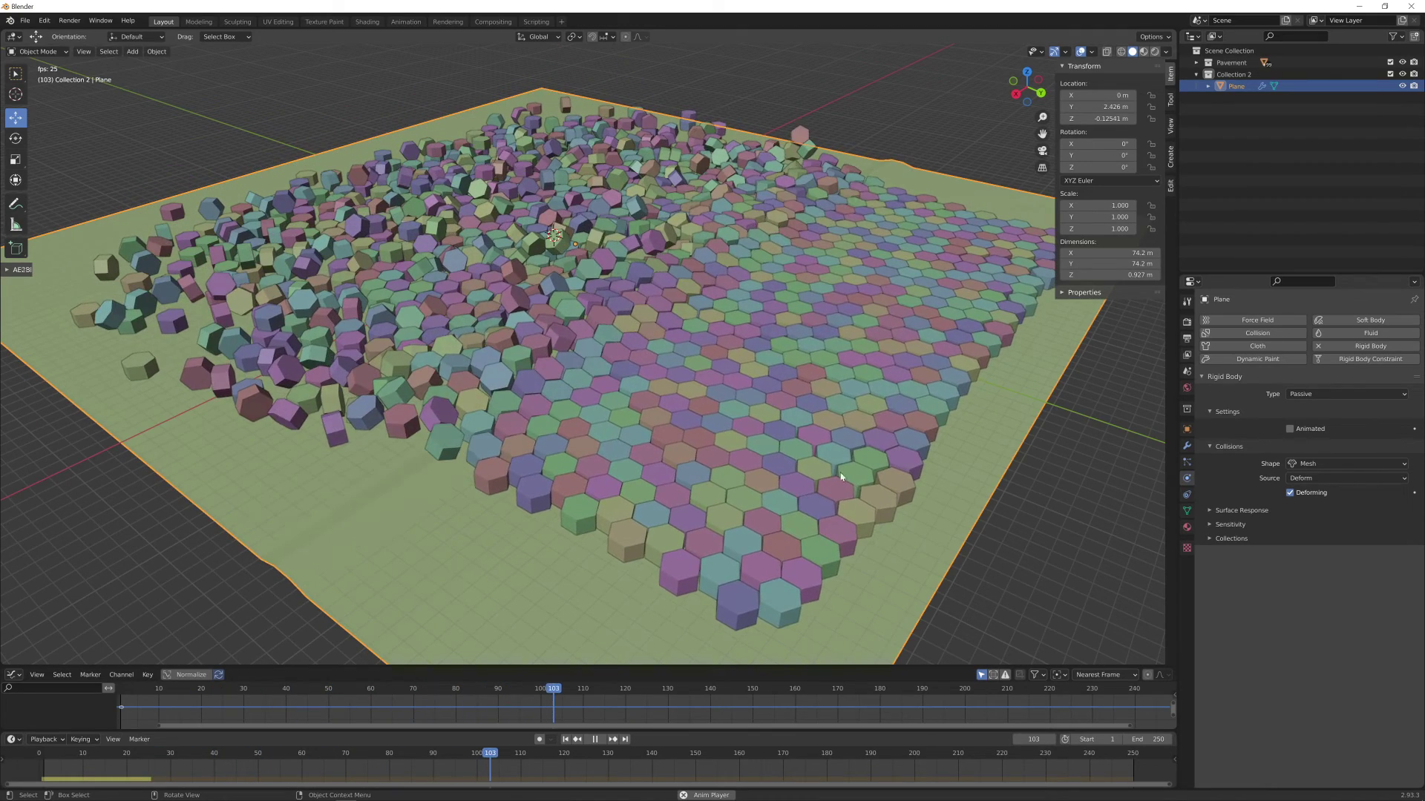
key(shift+Left)
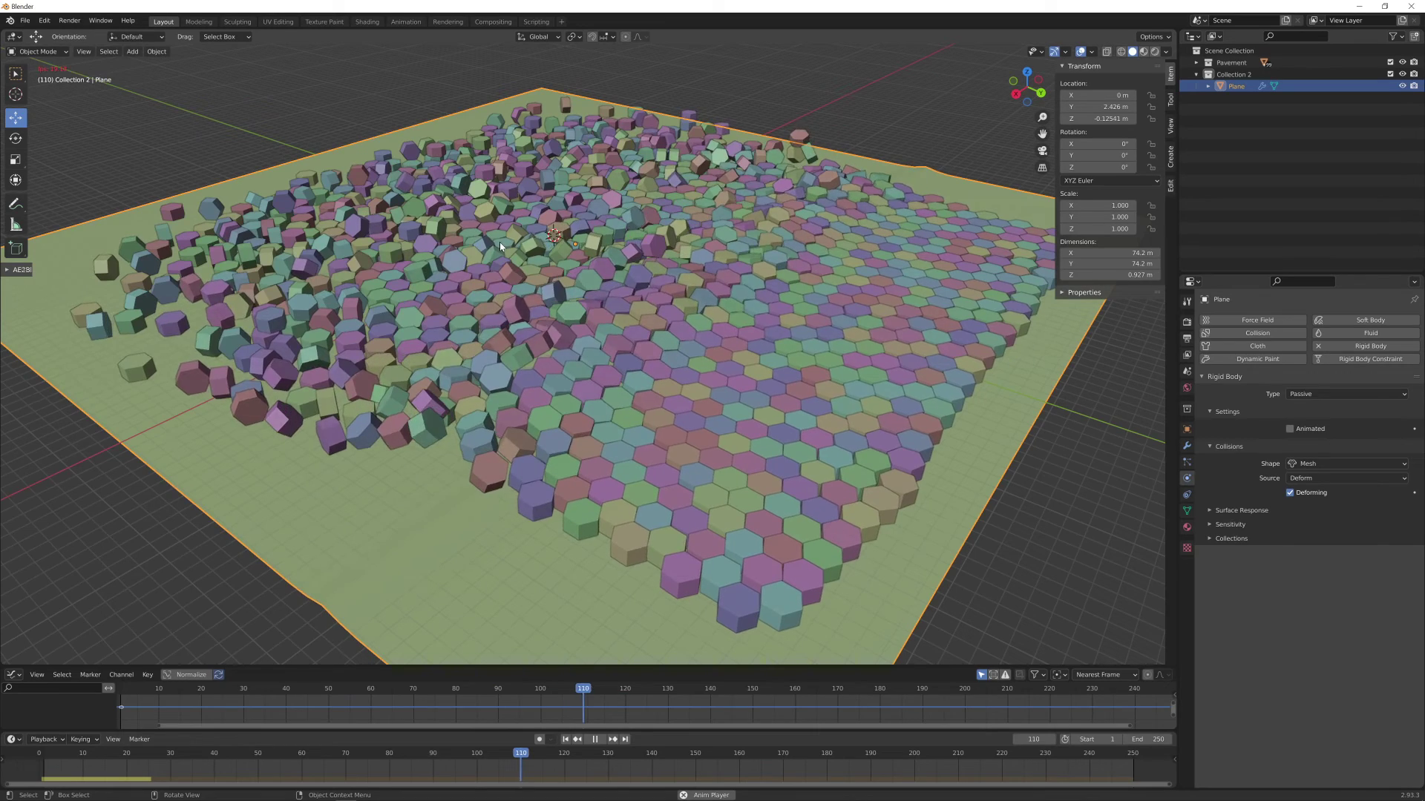
key(shift+Left)
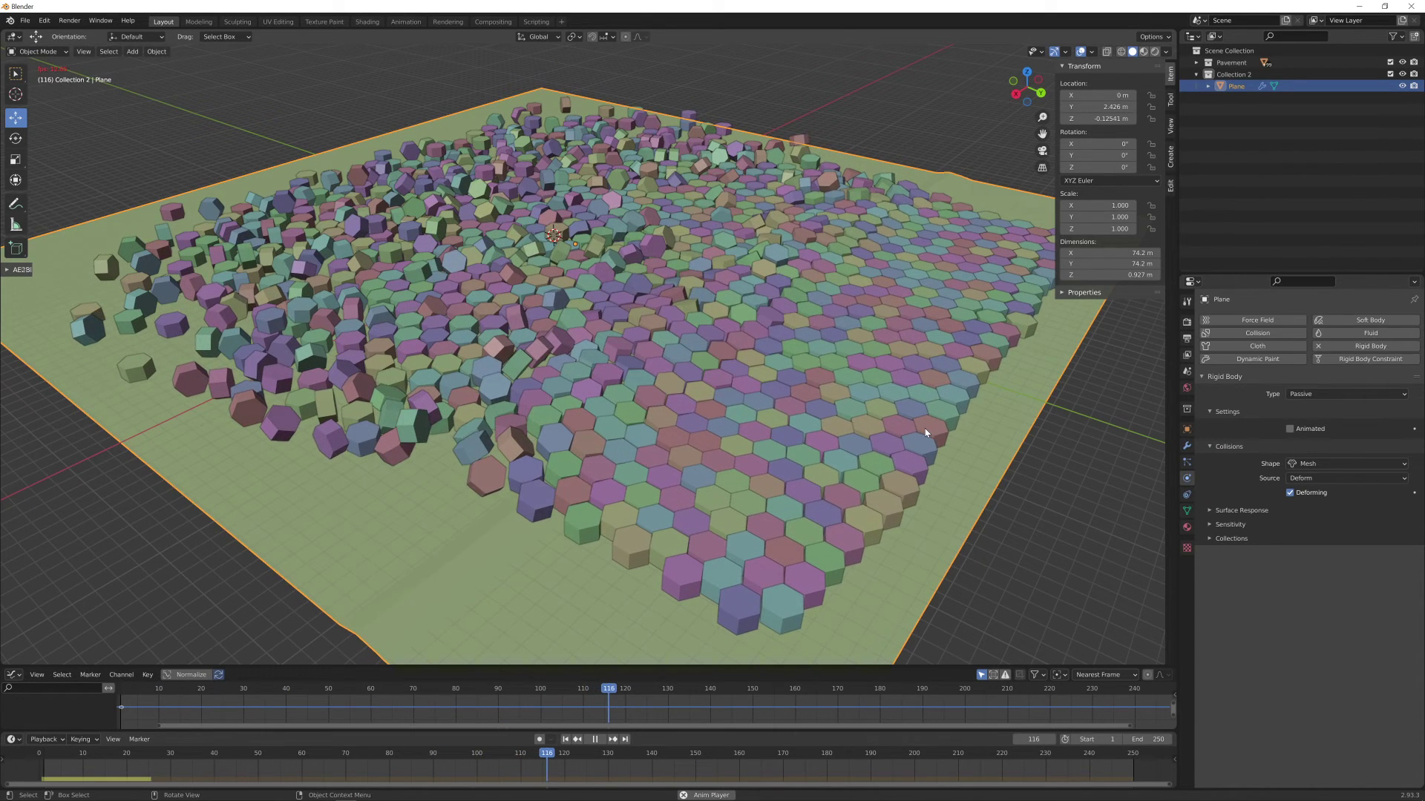
key(Escape)
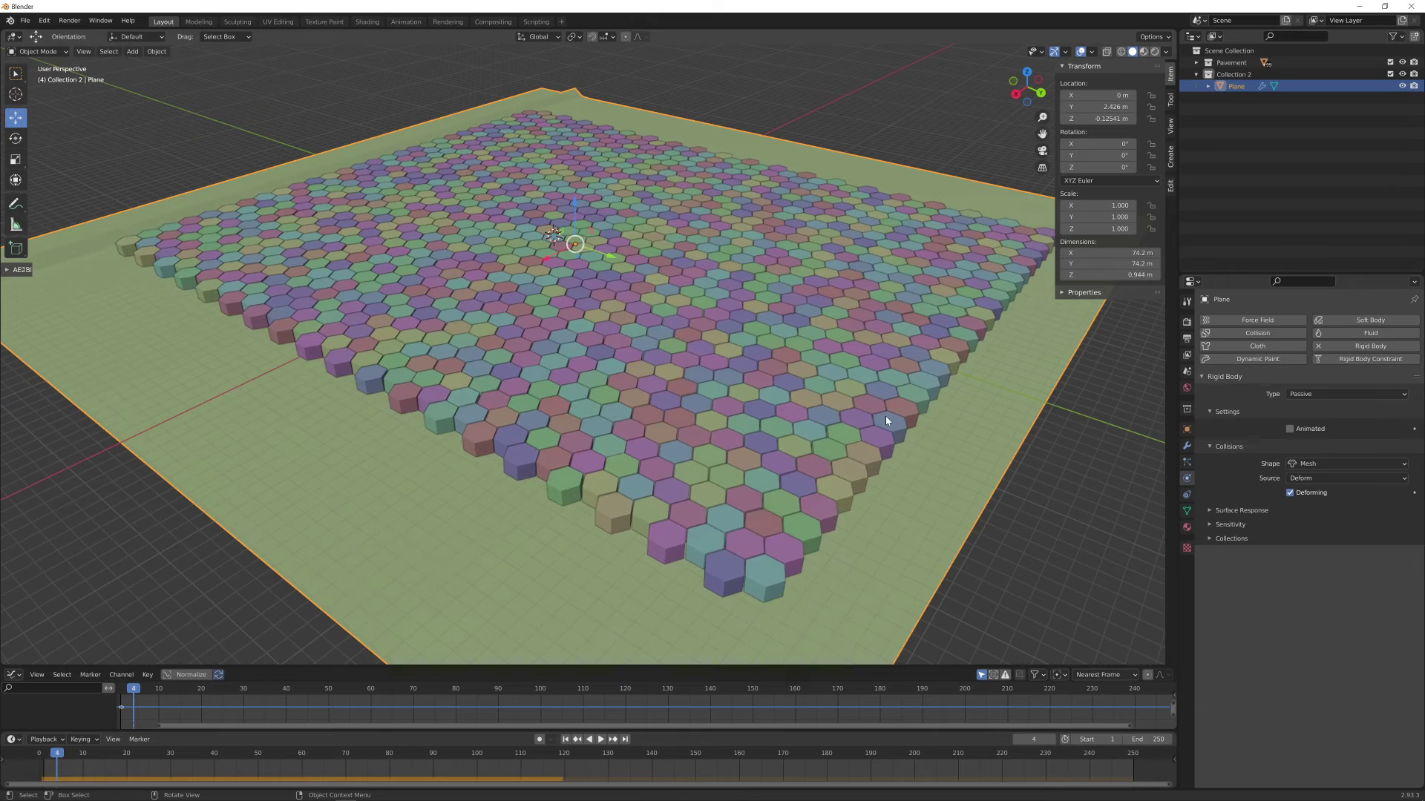
In top view, add a cube at the origin and scale it horizontally over the pavement
key(KP_7)
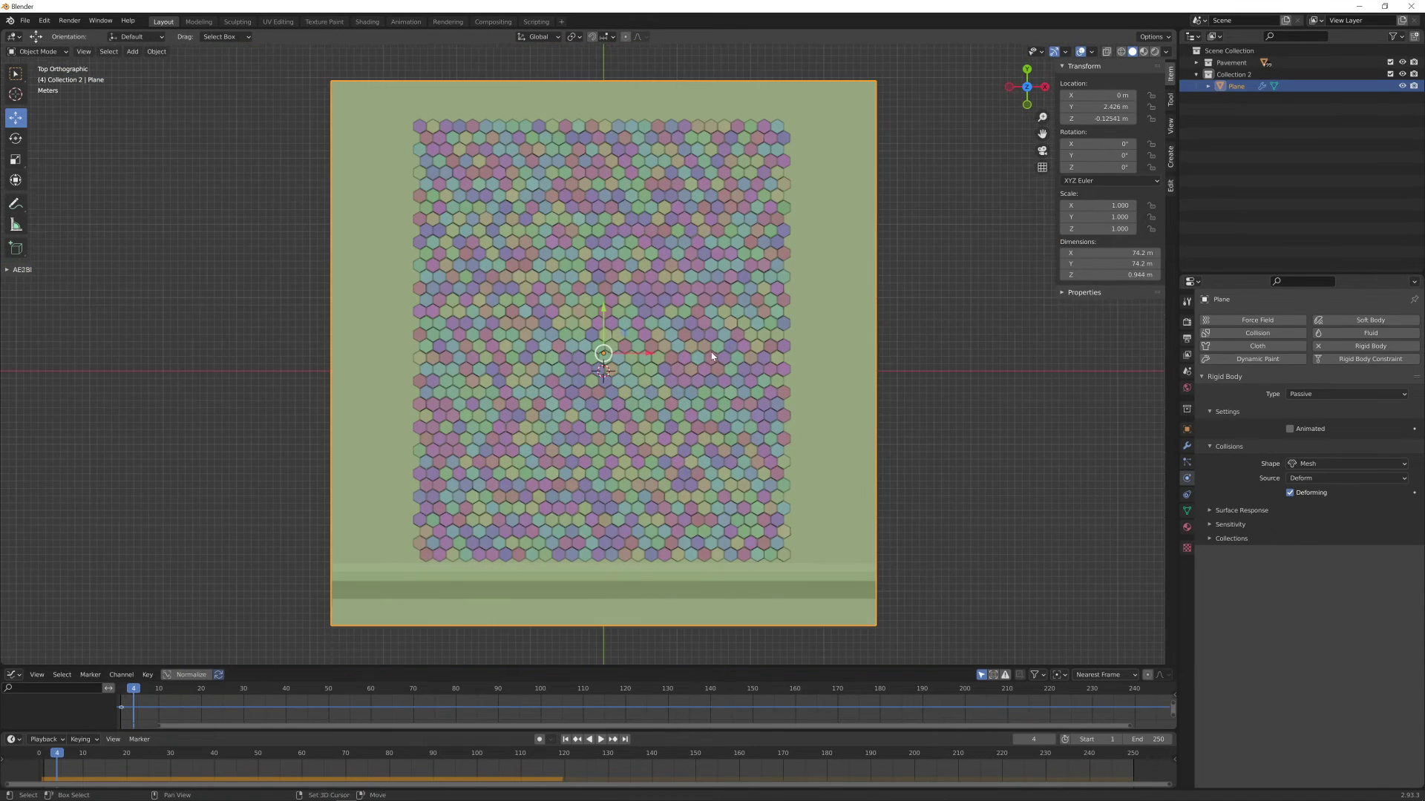
key(alt+a)
key(shift+a)
mouse_move(621, 334)
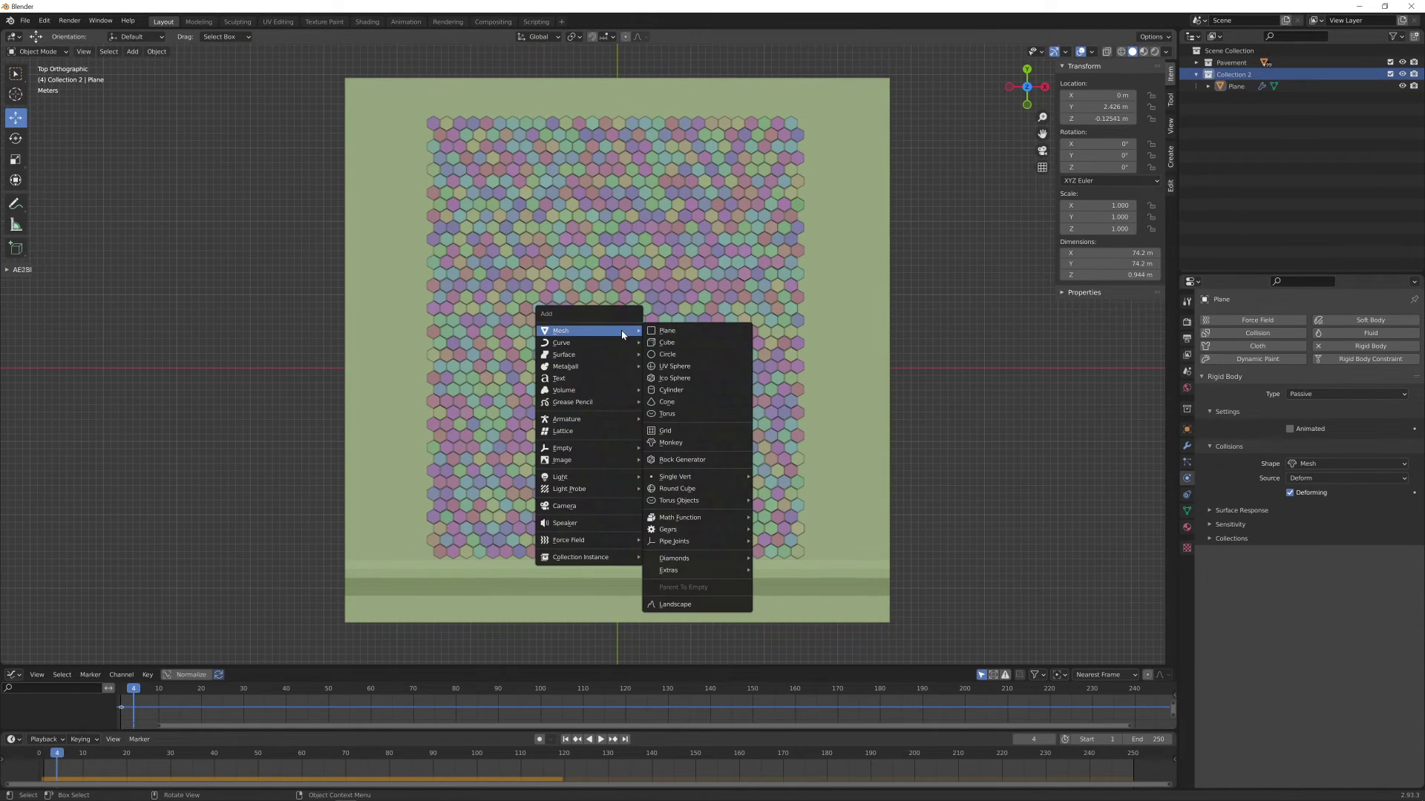
click(687, 342)
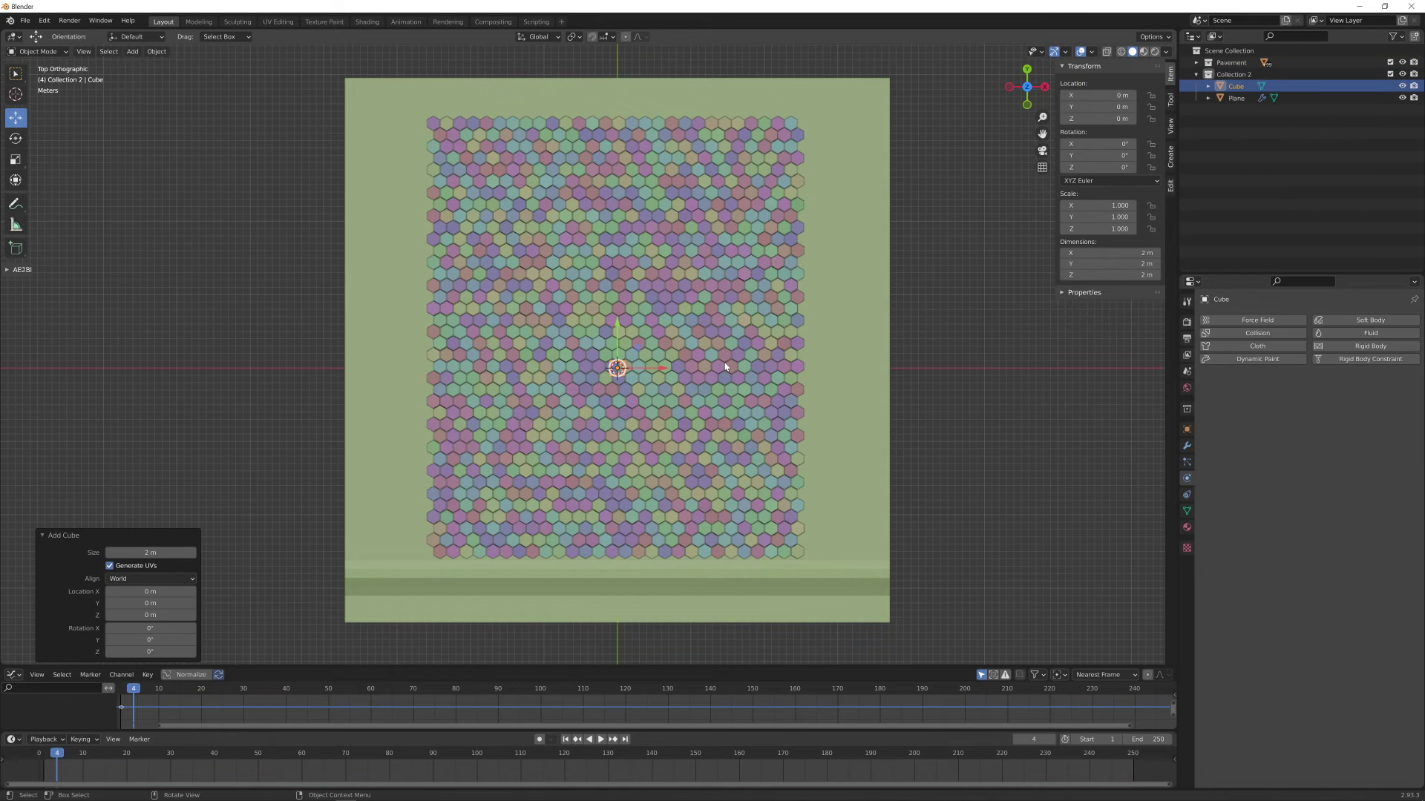
key(s)
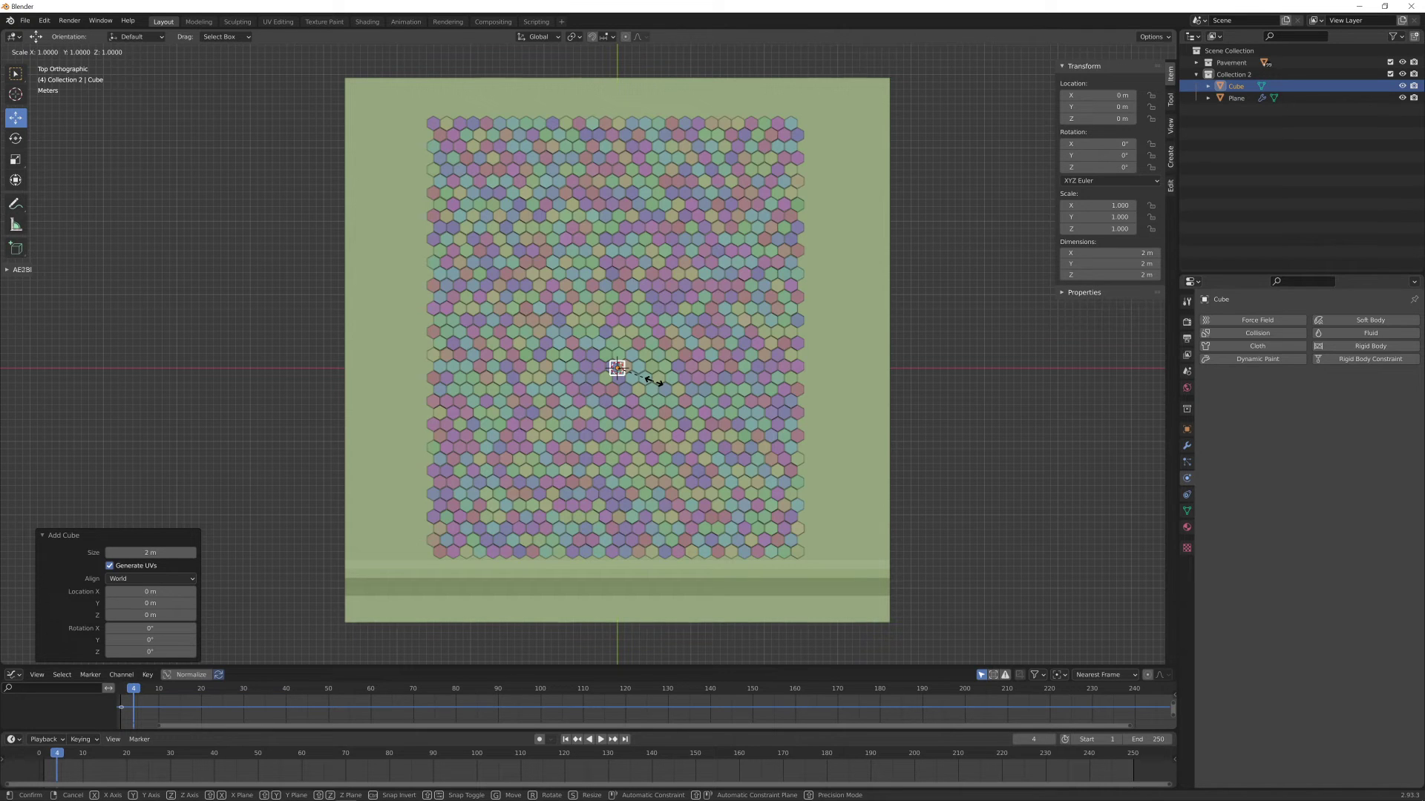
key(shift+z)
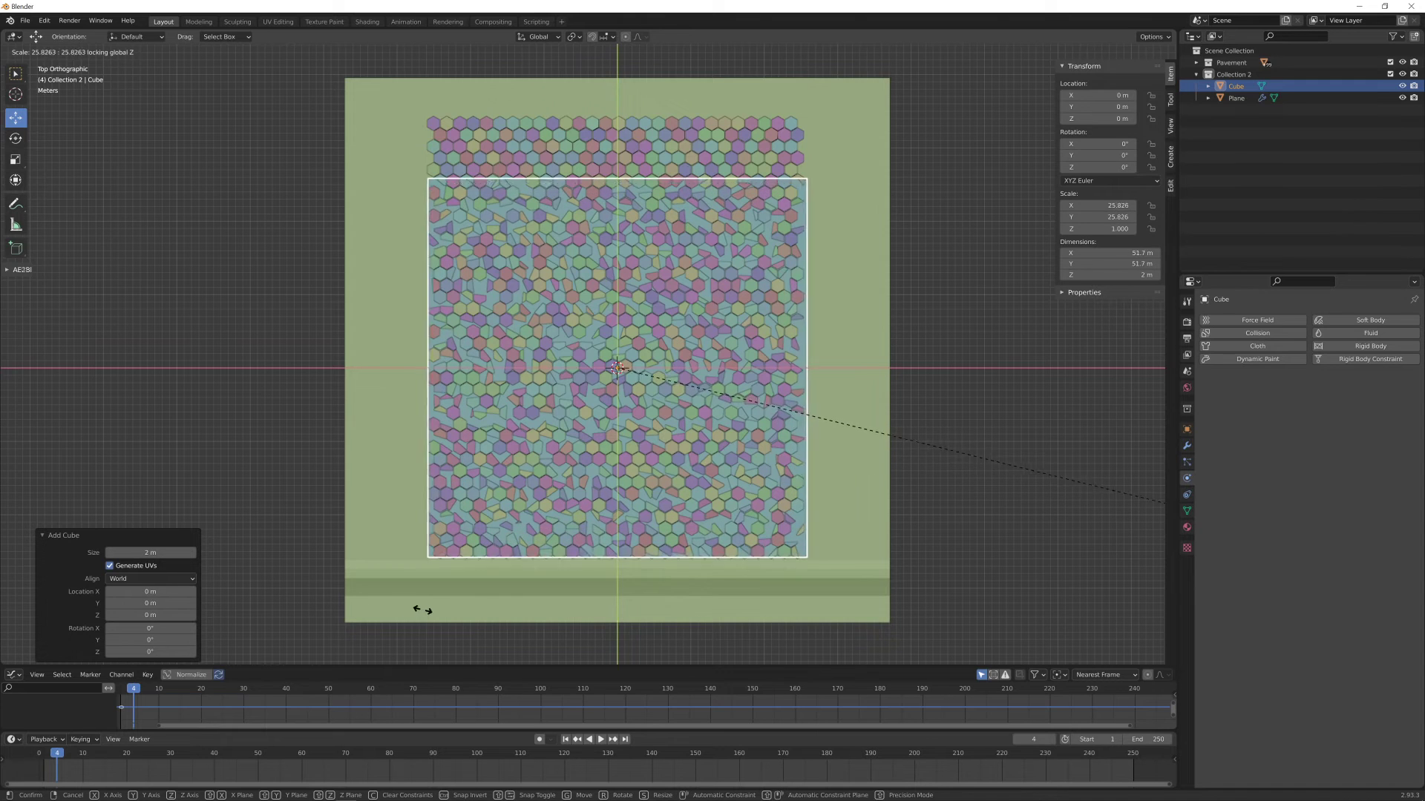
click(517, 619)
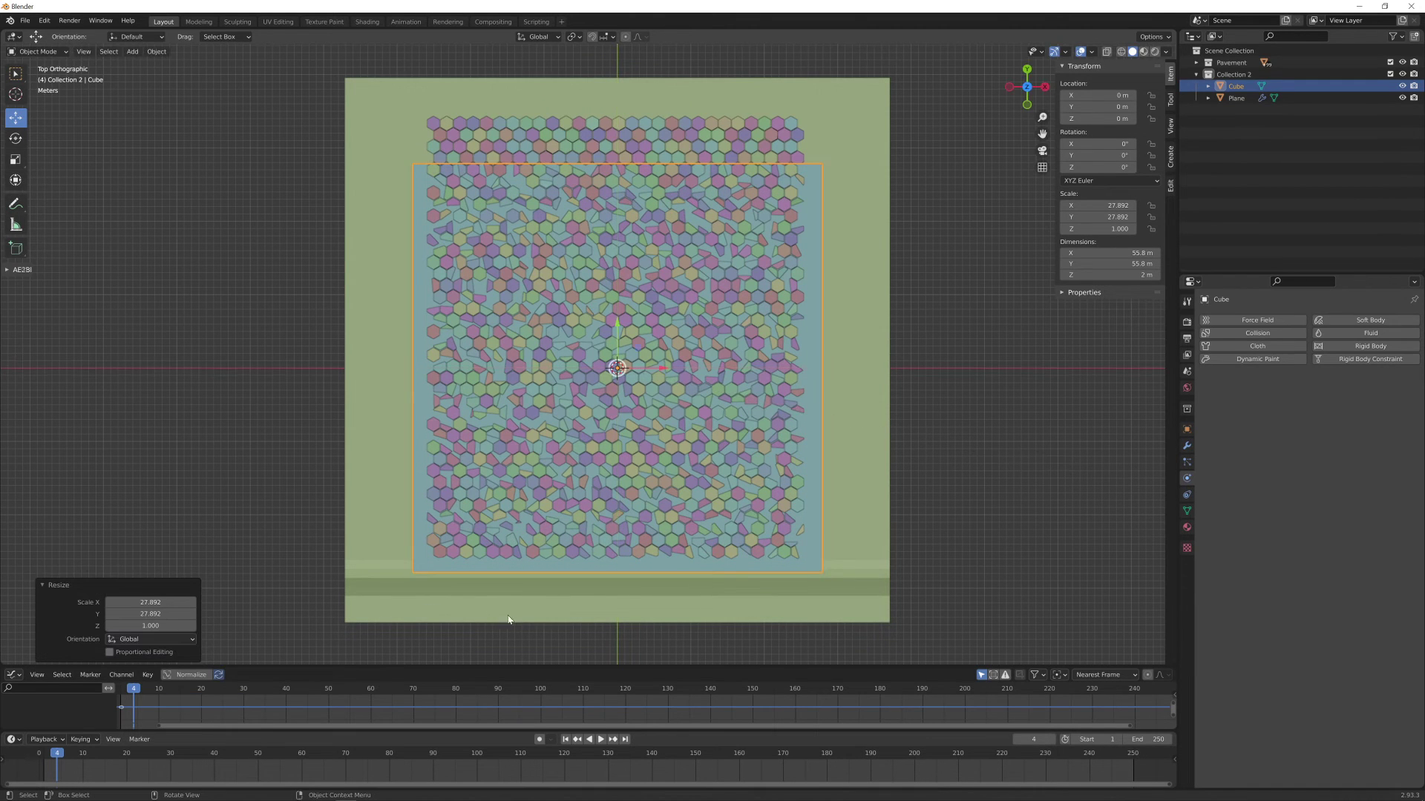
Stretch and shift the cube along Y so it spans the pavement's full length
key(s)
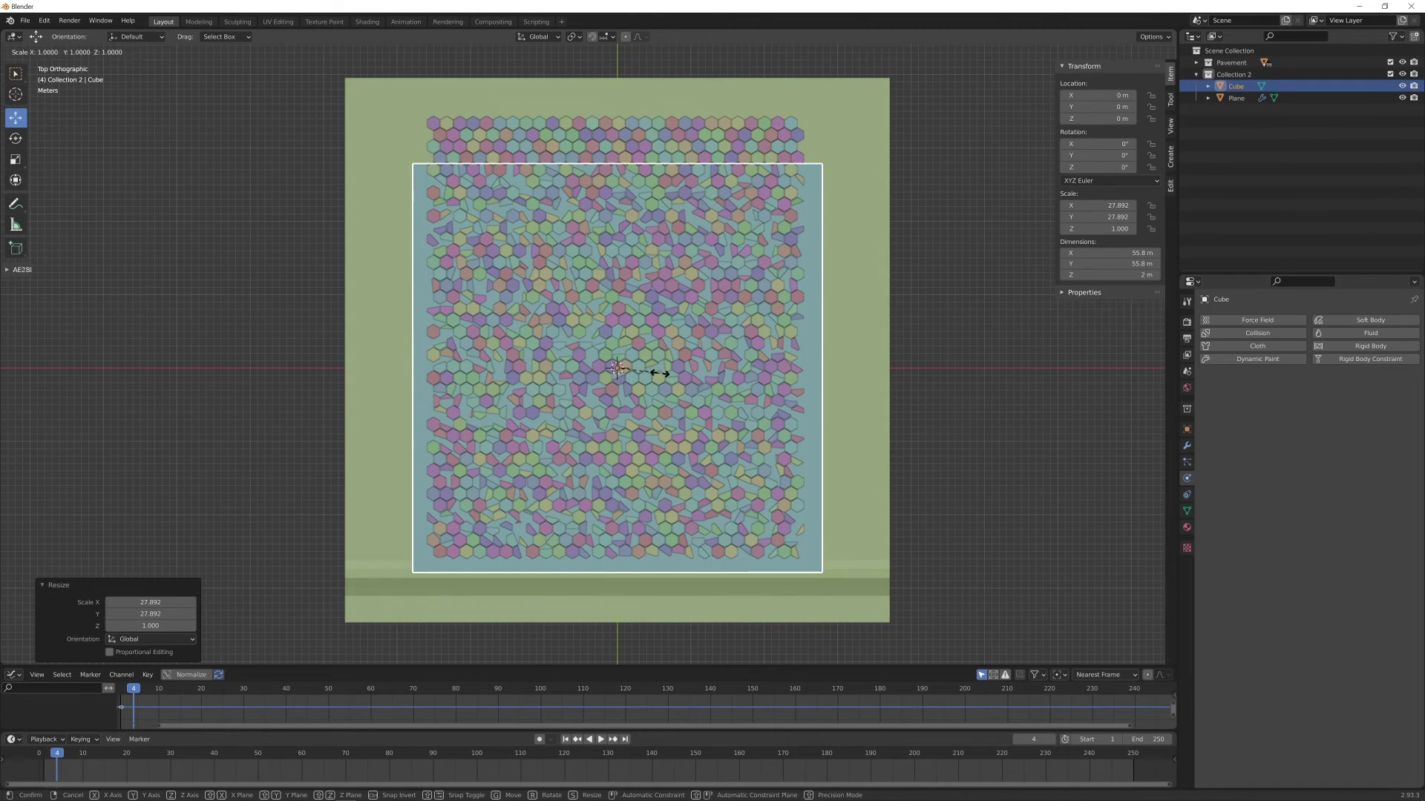
key(y)
click(659, 382)
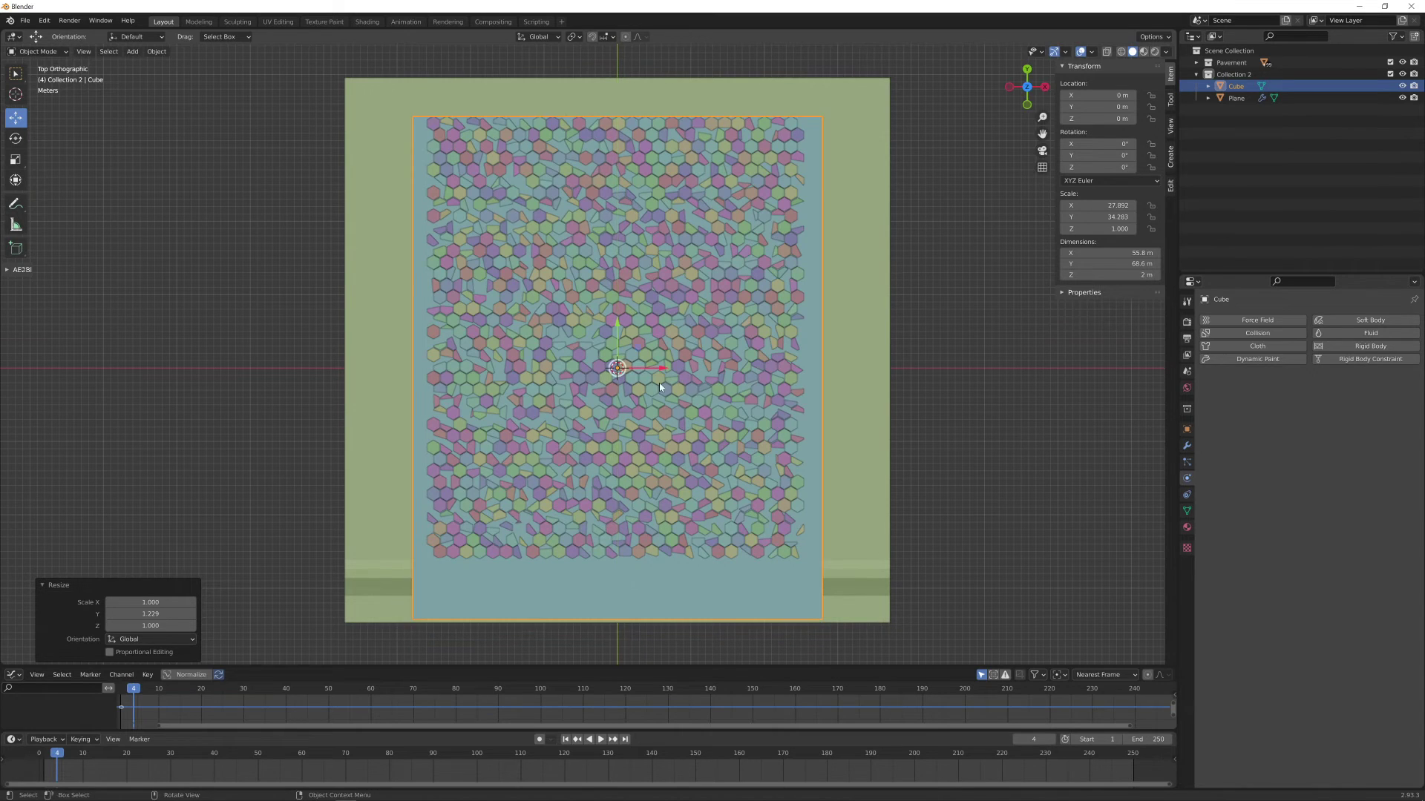
key(g)
key(y)
click(619, 315)
key(s)
key(y)
click(879, 394)
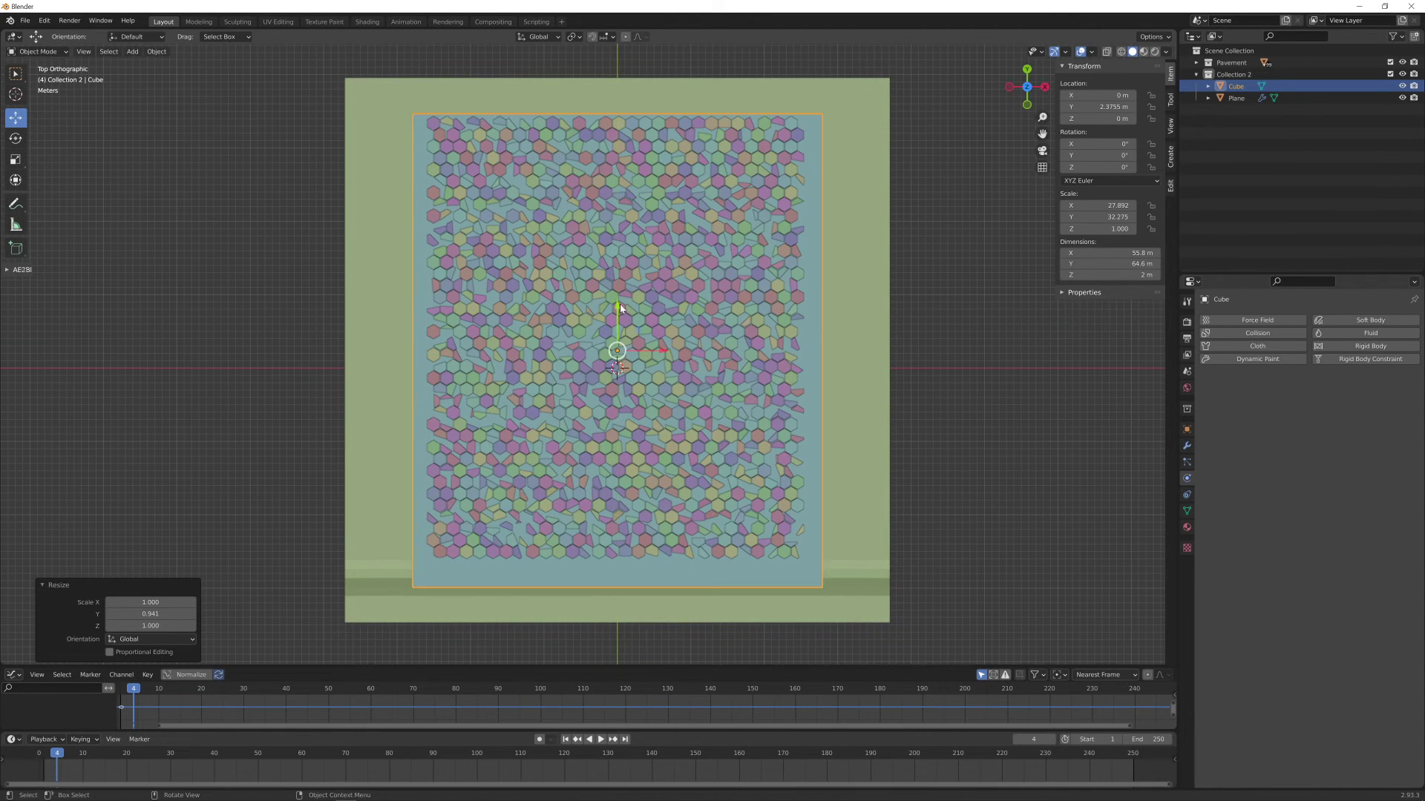
Raise the flat cube to Z 0.37643 m
drag(619, 307, 615, 299)
middle_drag(616, 298, 562, 312)
scroll(608, 370, down, 5)
scroll(607, 368, up, 2)
drag(534, 231, 535, 217)
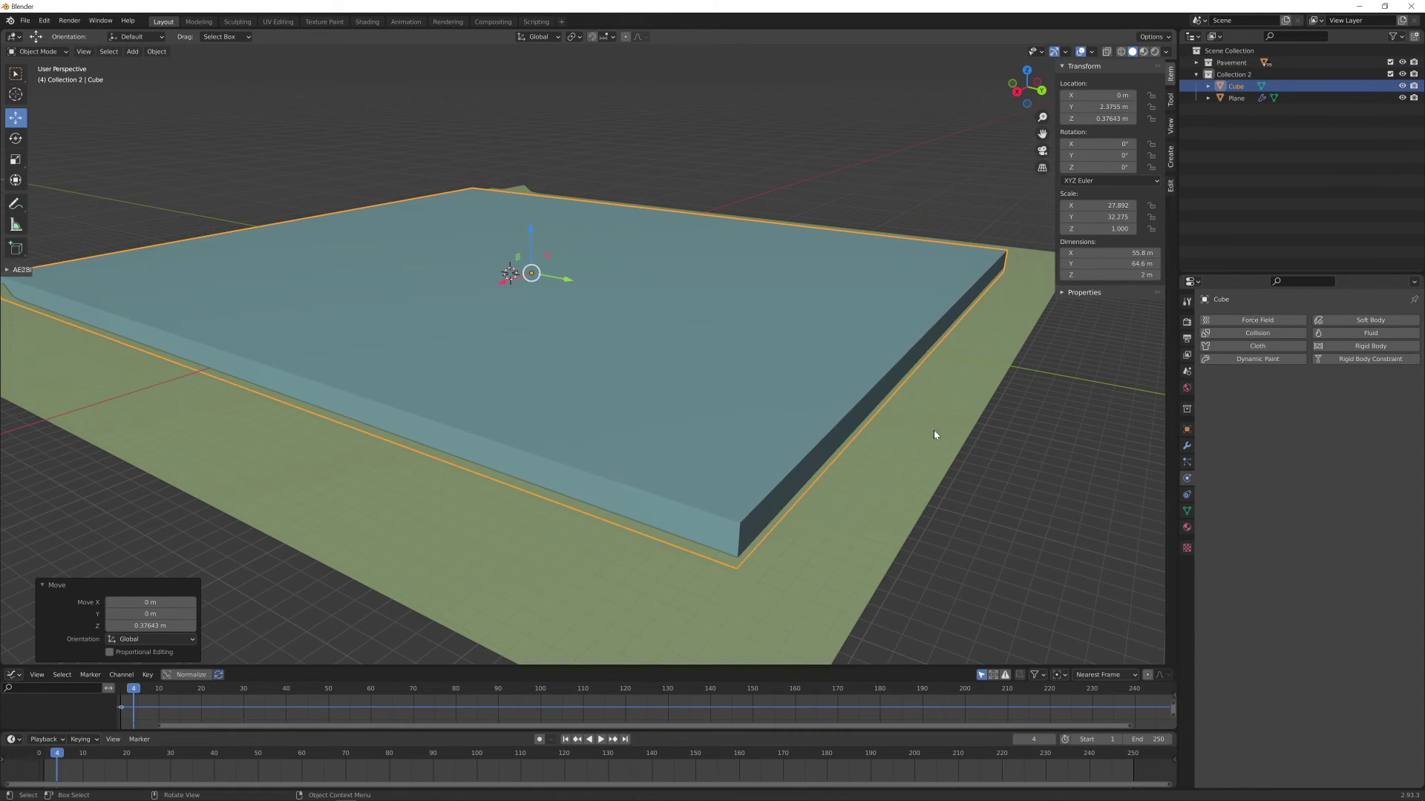
Set the cube's Viewport Display to Wire so only its outline shows
click(1188, 432)
click(1203, 572)
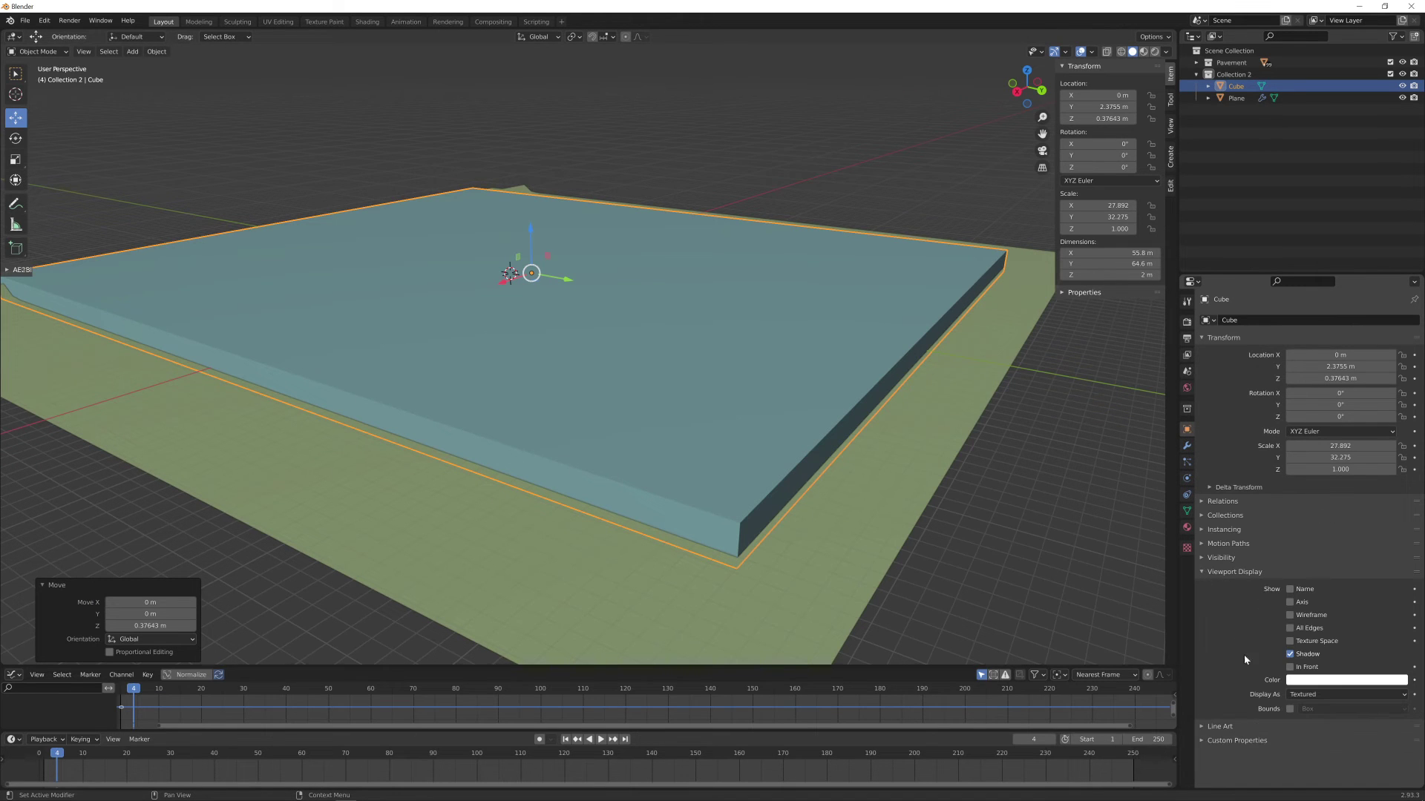
click(1309, 697)
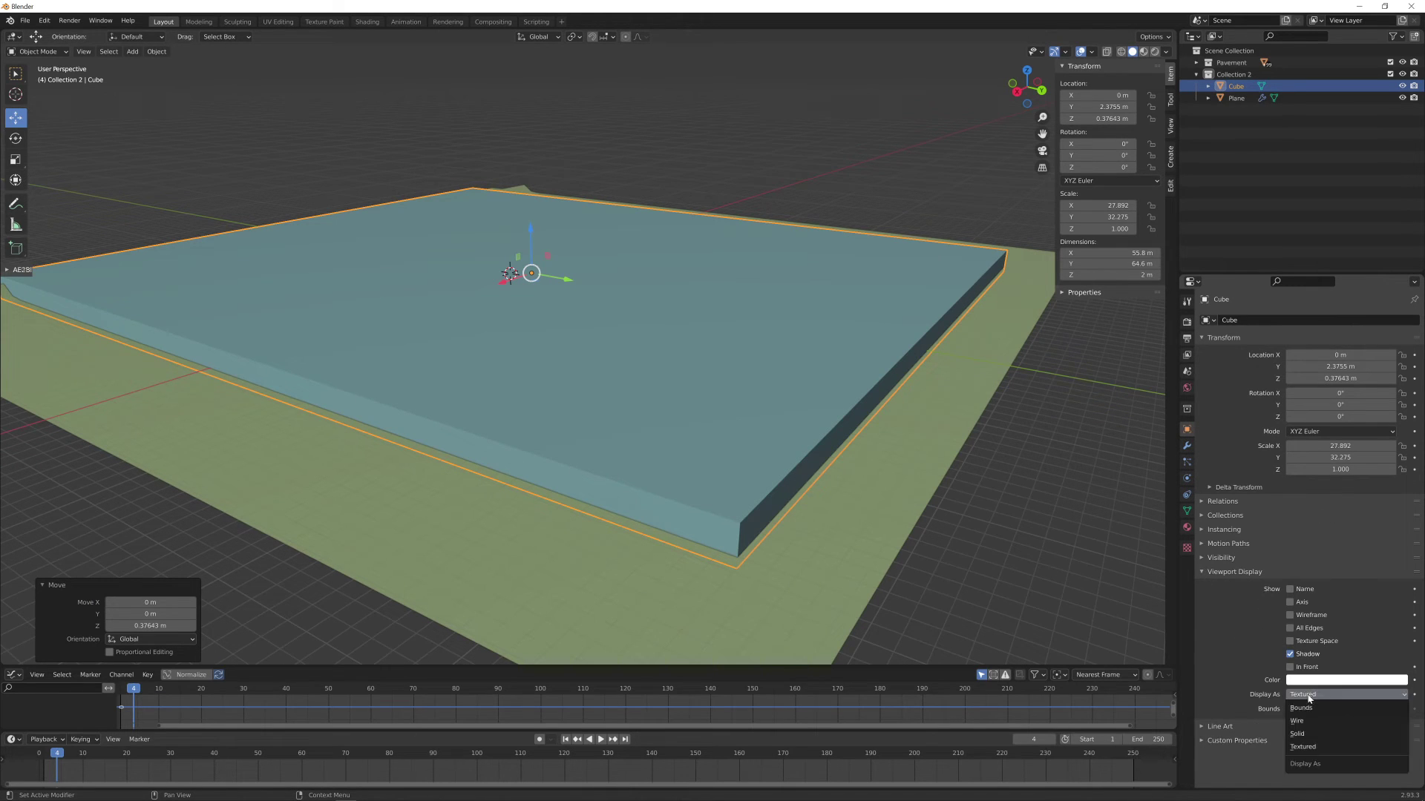
click(1323, 735)
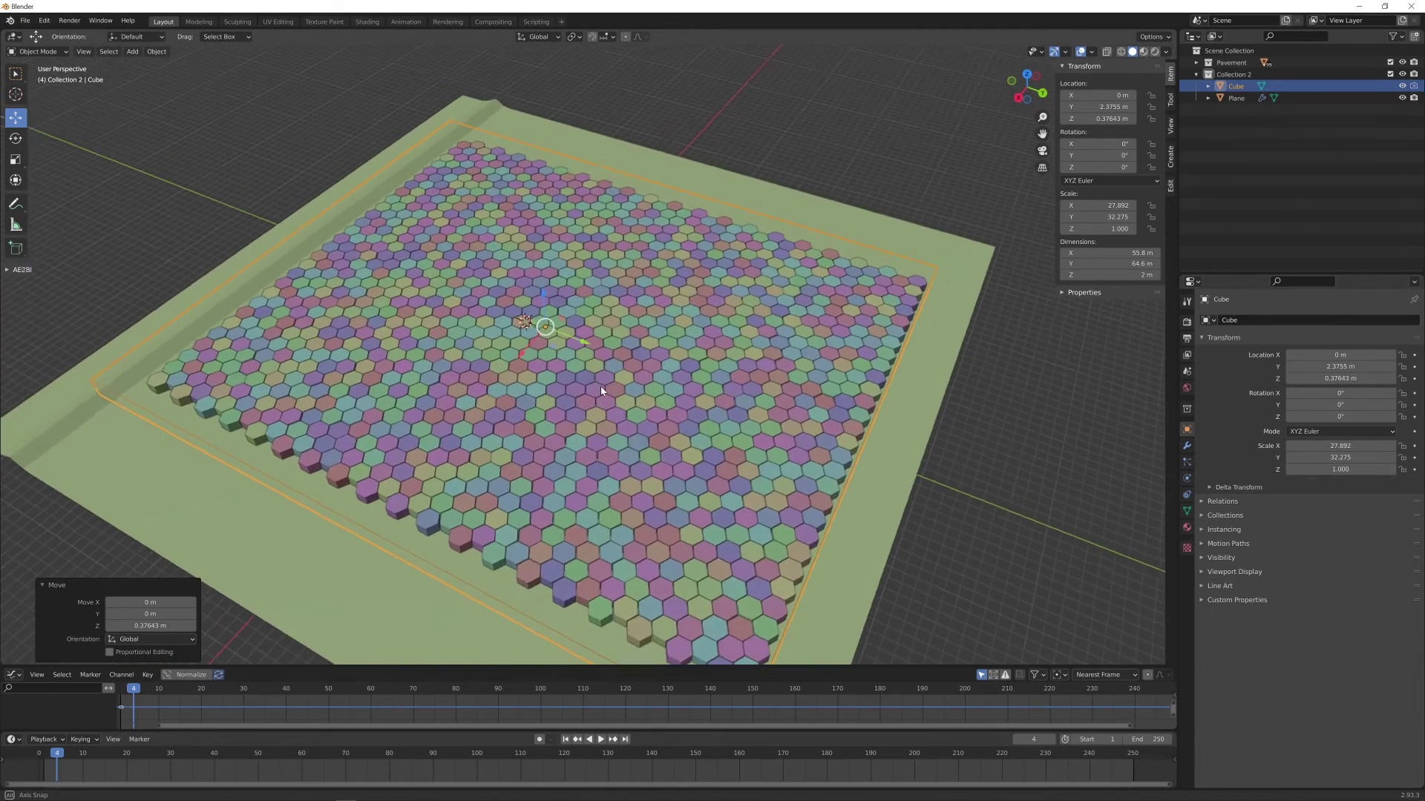
middle_drag(601, 390, 634, 340)
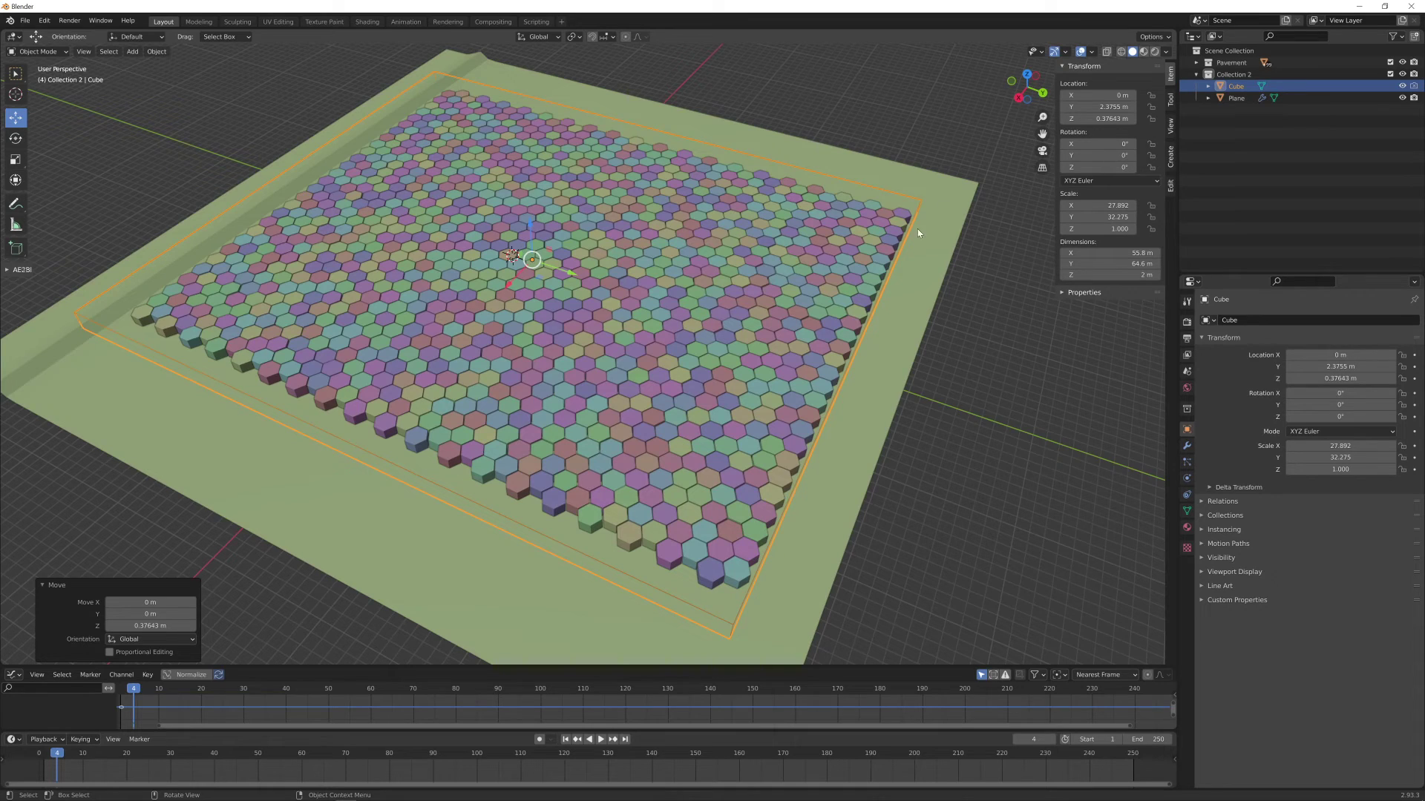
middle_drag(695, 375, 669, 272)
Apply the box's scale so it reads 1.000 on all axes
key(ctrl+a)
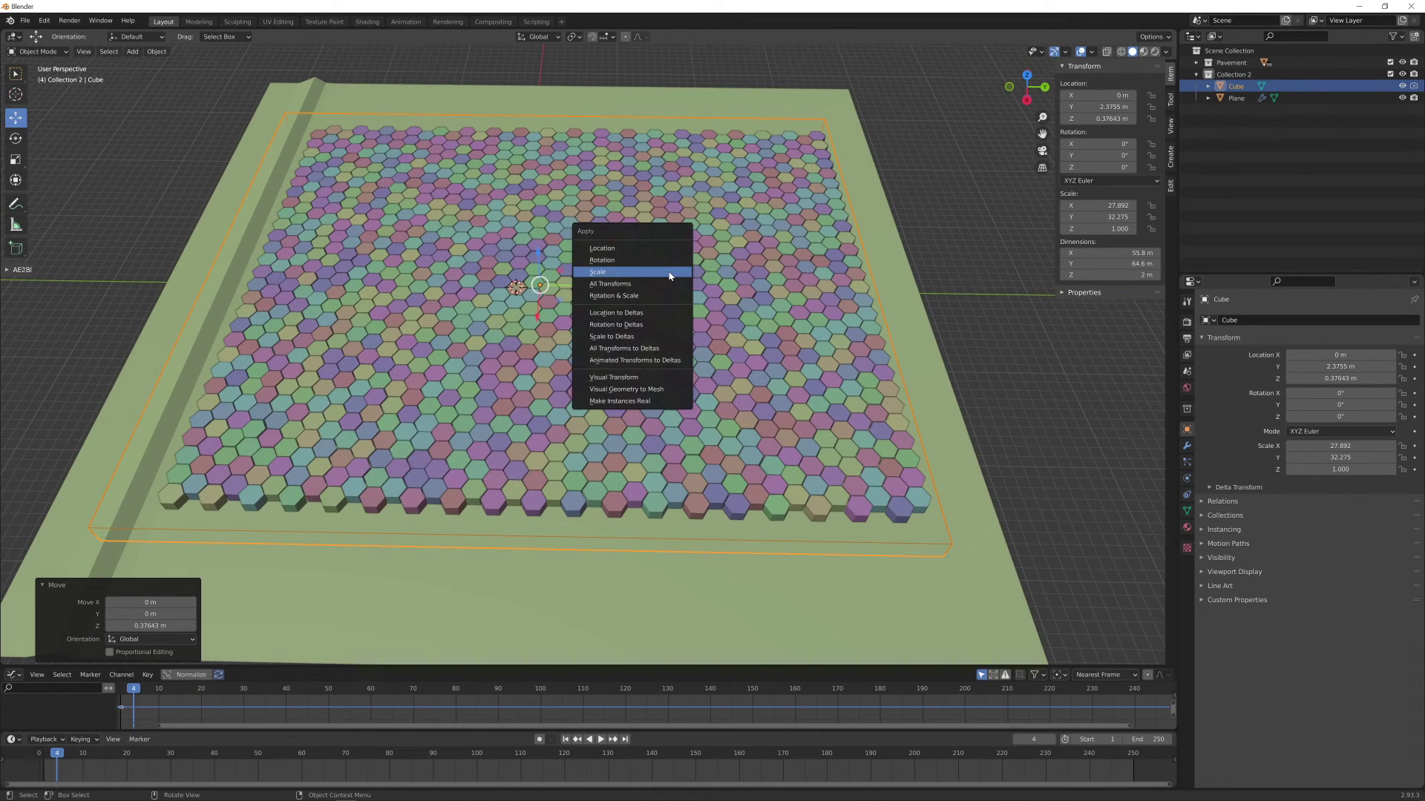
click(669, 271)
middle_drag(617, 301, 697, 342)
In Edit Mode face select, delete the box's selected faces, then return to Object Mode
key(ctrl+Tab)
click(788, 346)
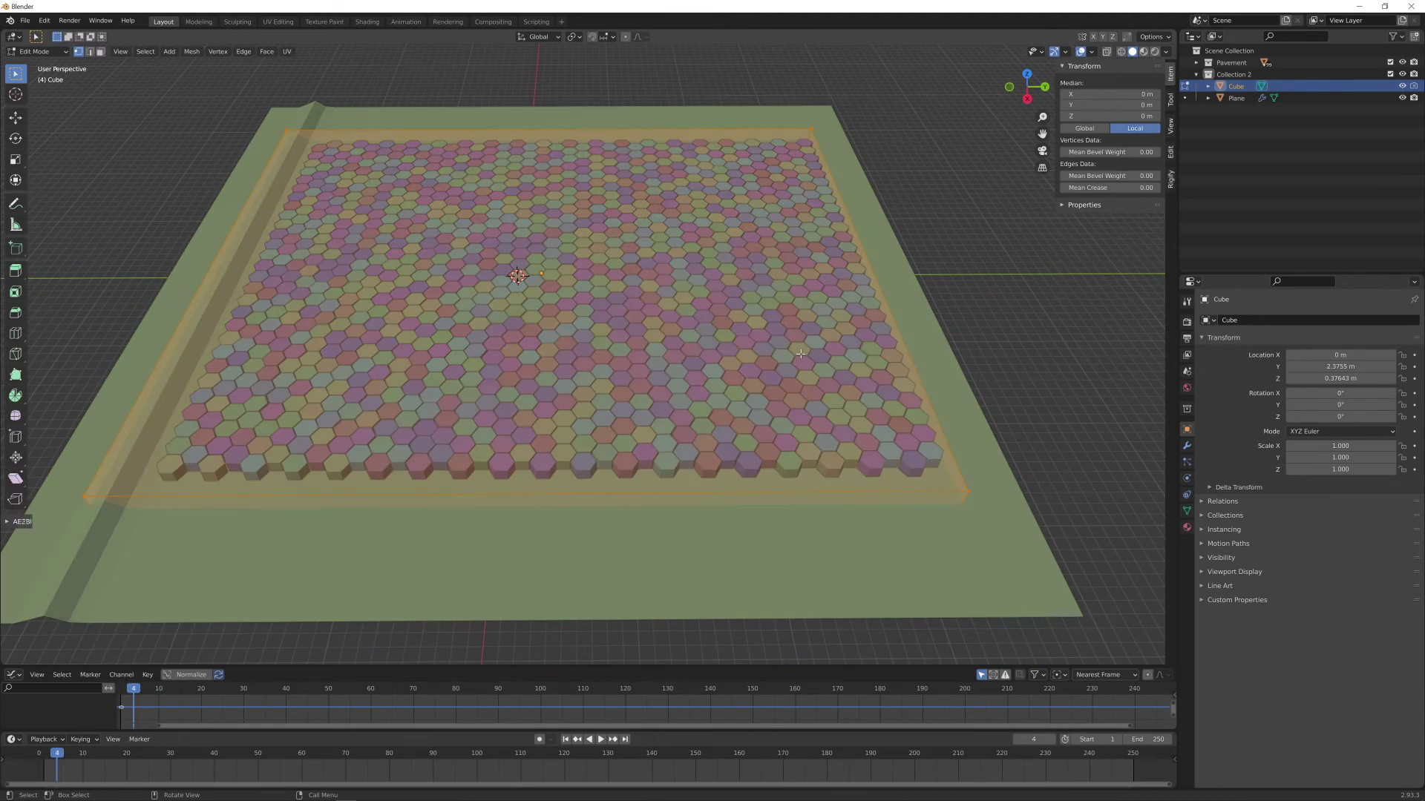
key(3)
key(a)
middle_drag(560, 277, 590, 233)
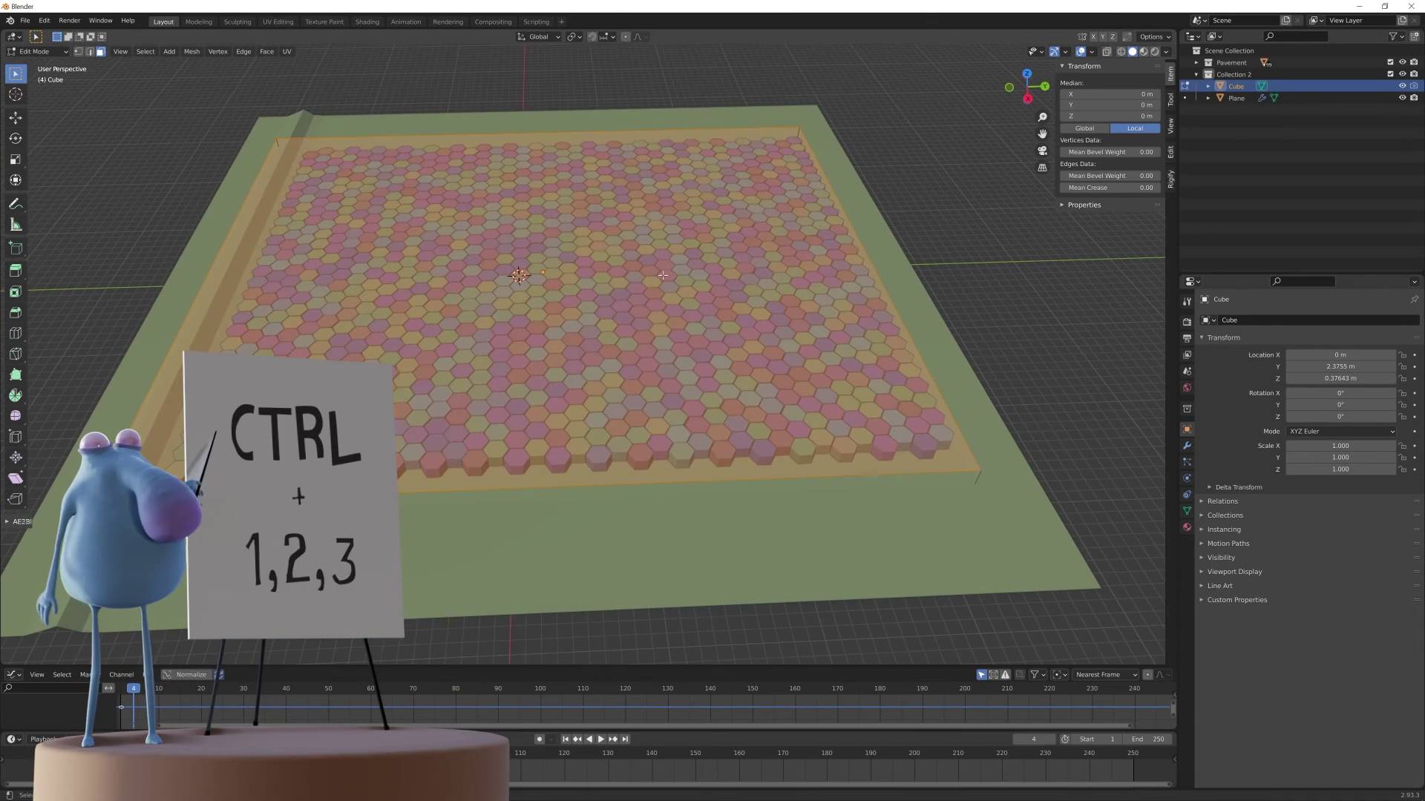
key(x)
click(665, 295)
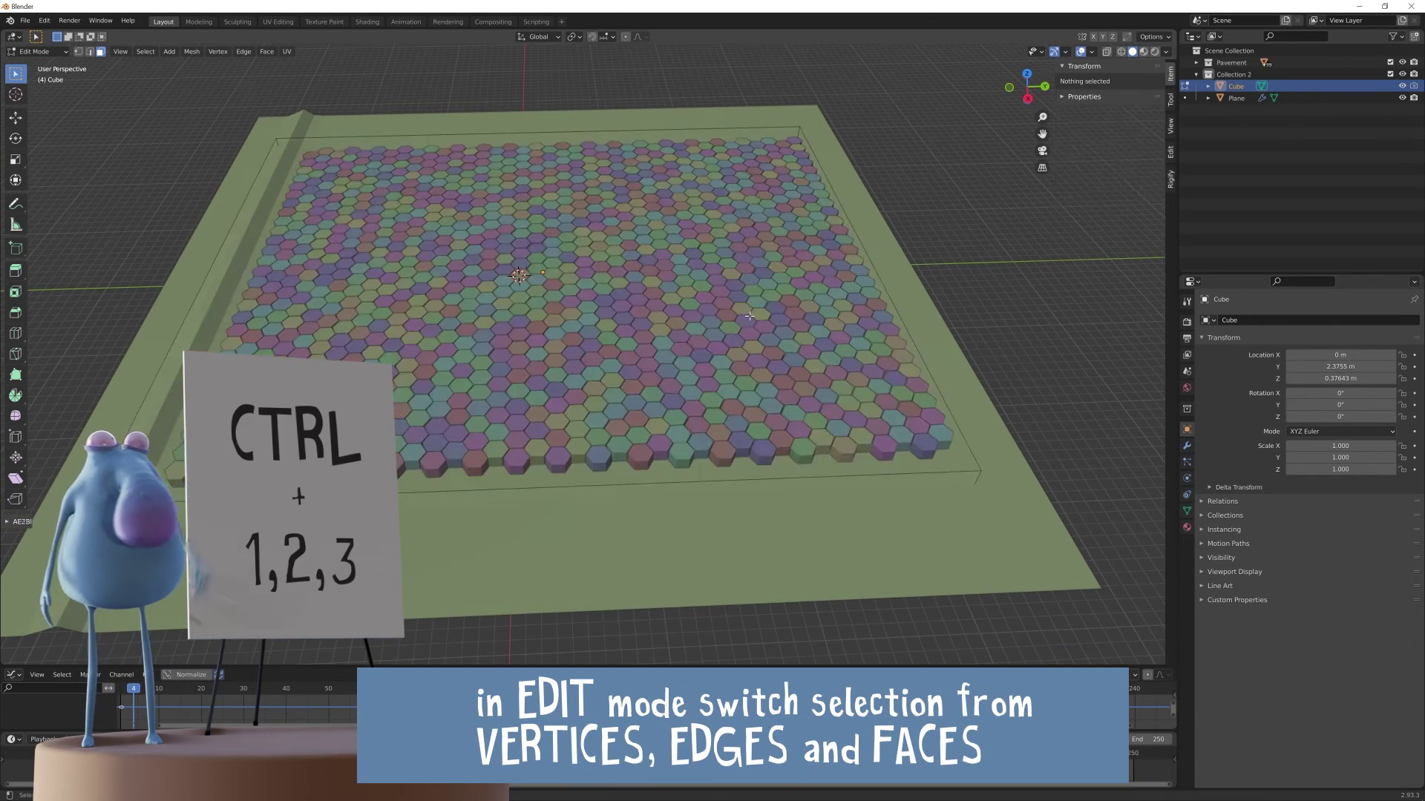
middle_drag(665, 299, 674, 418)
key(Tab)
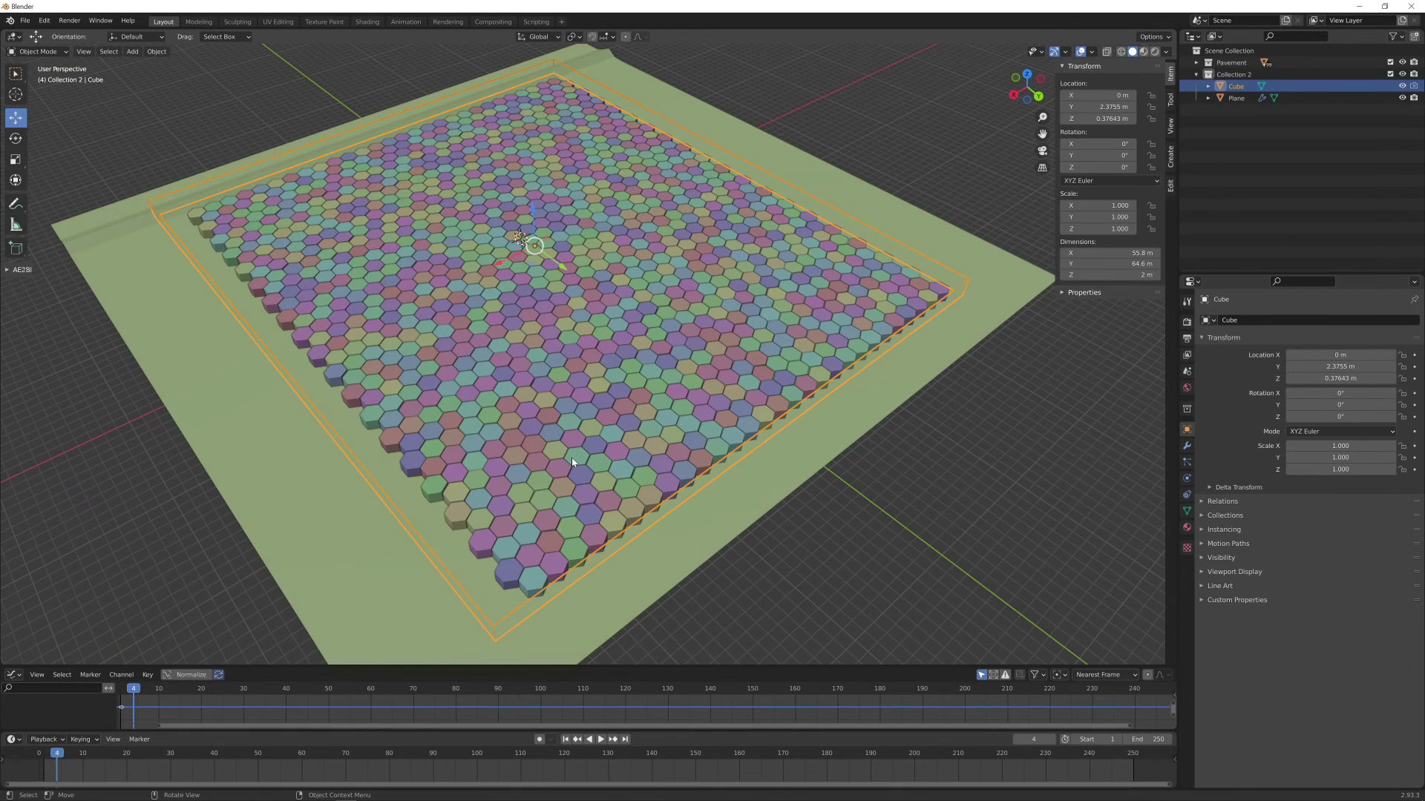
Narrow the box along X to about 52.4 m wide and nudge it on X
key(KP_7)
key(s)
key(x)
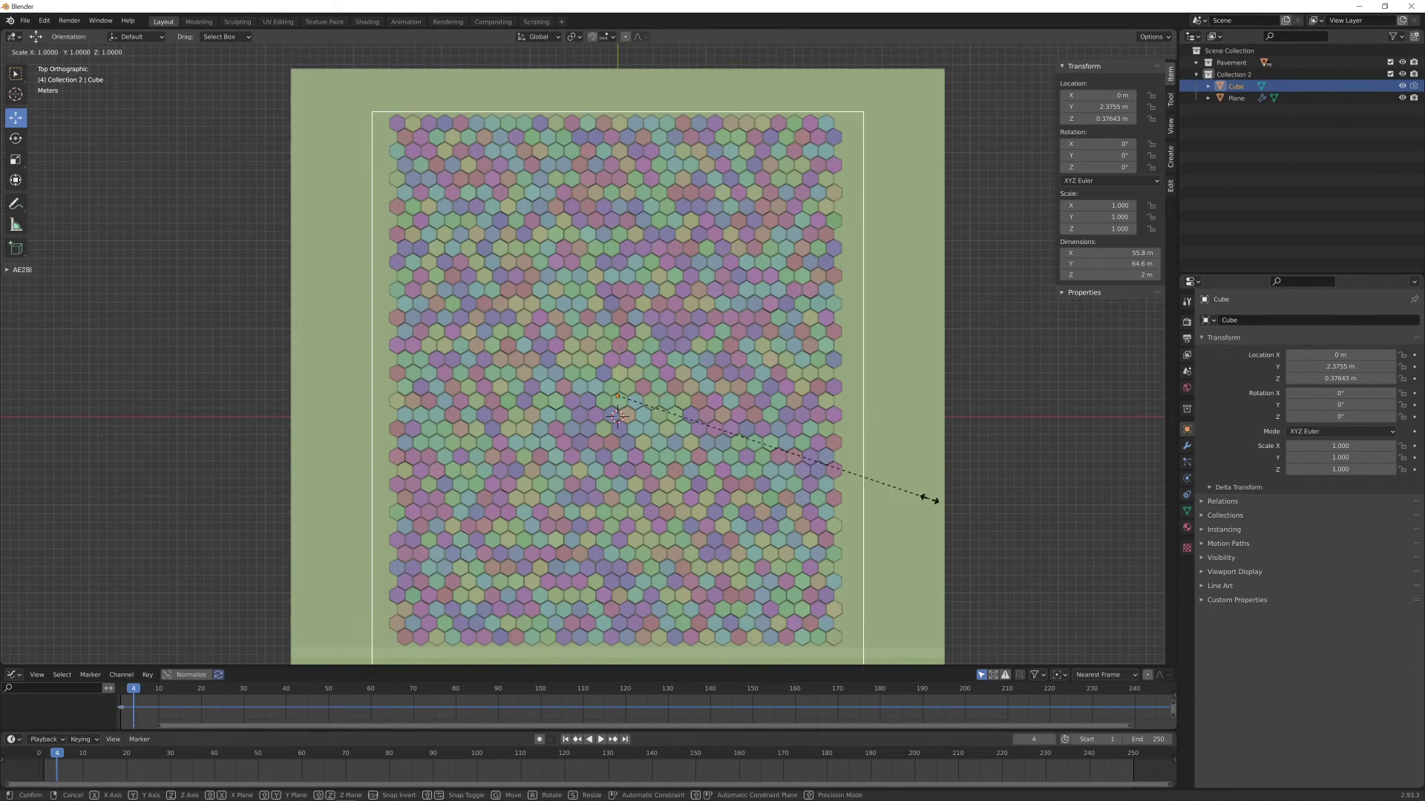
click(907, 495)
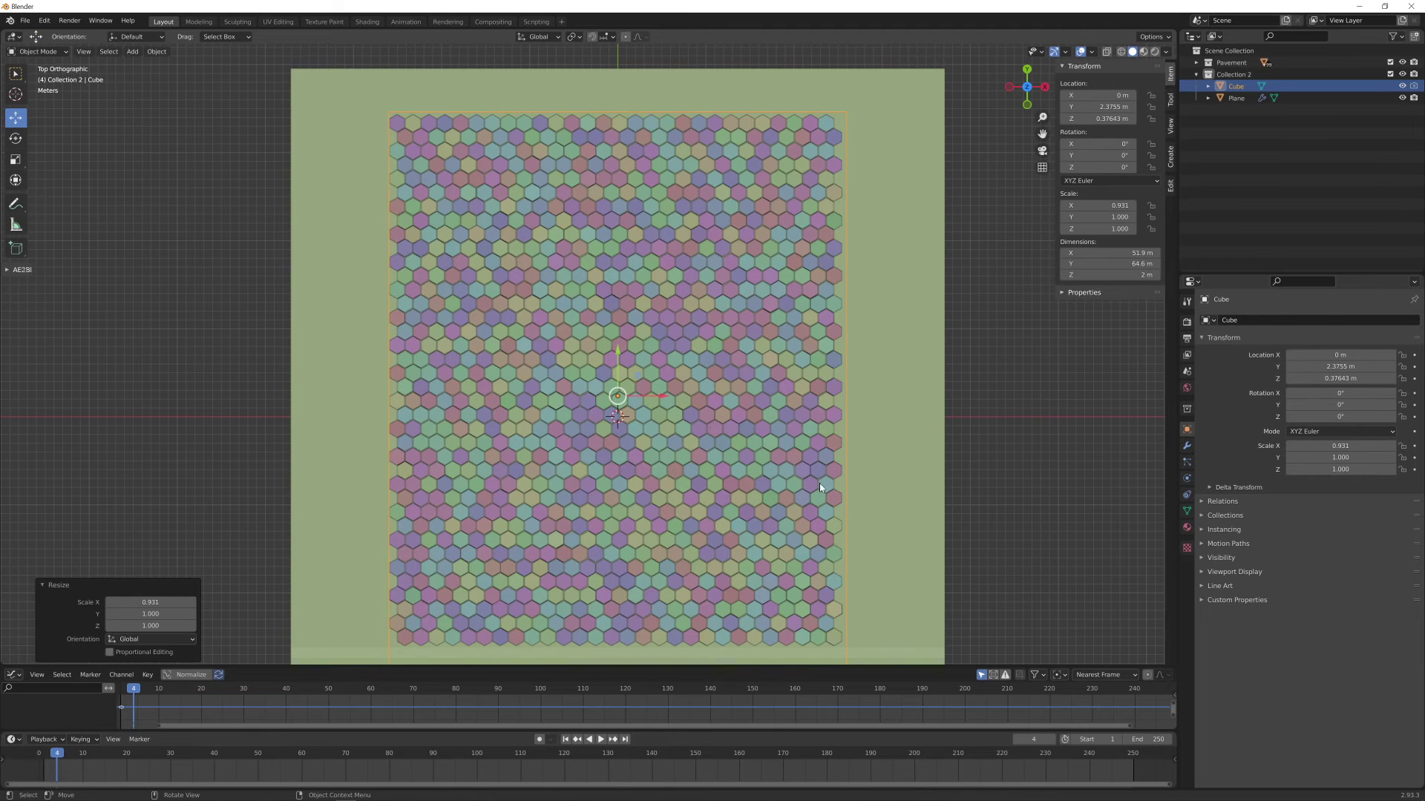
drag(663, 398, 660, 398)
shift+middle_drag(801, 510, 793, 439)
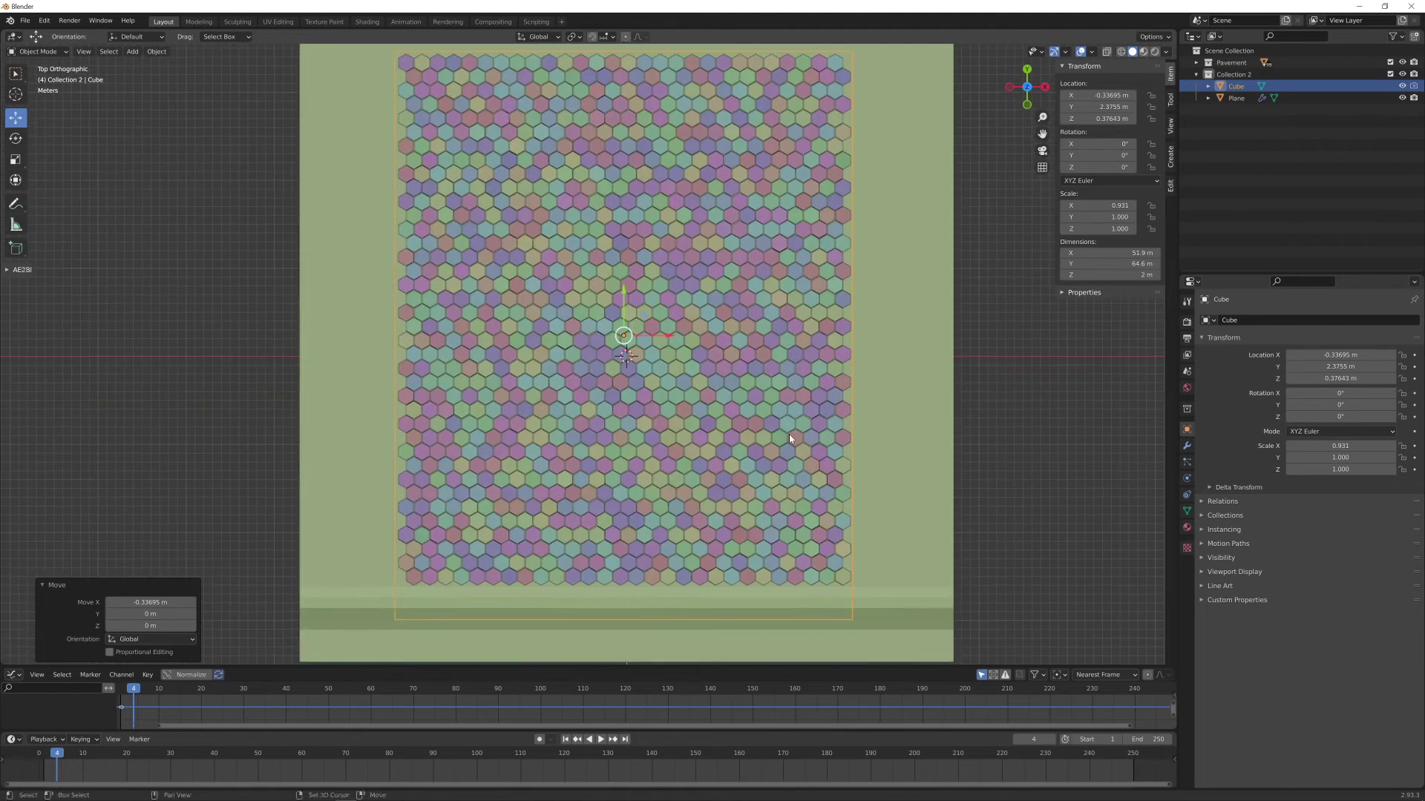
key(s)
key(x)
click(833, 448)
middle_drag(571, 335, 725, 332)
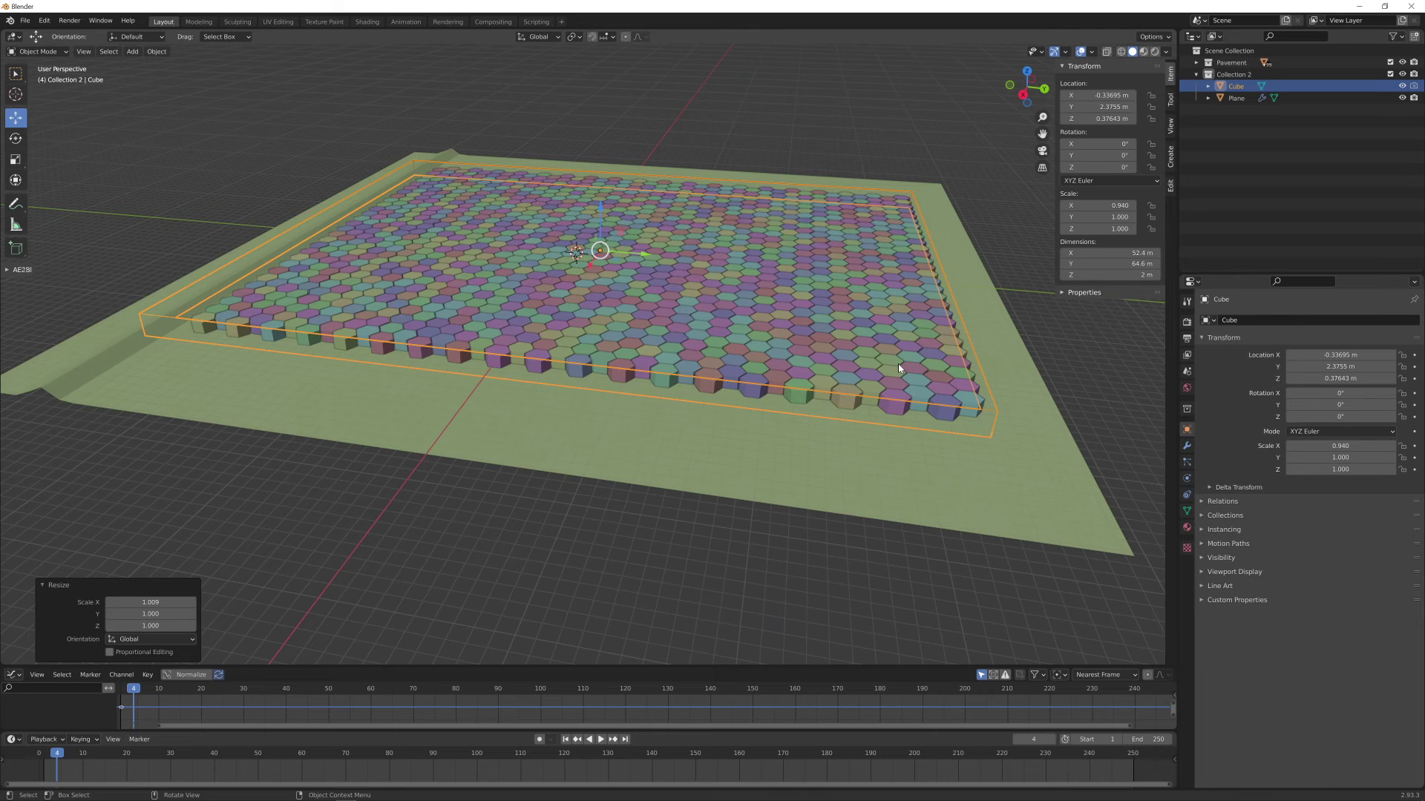
In front view, scale the box to 3.73 m tall and raise it to Z 1.8145 m
key(KP_7)
key(KP_1)
key(KP_Decimal)
key(s)
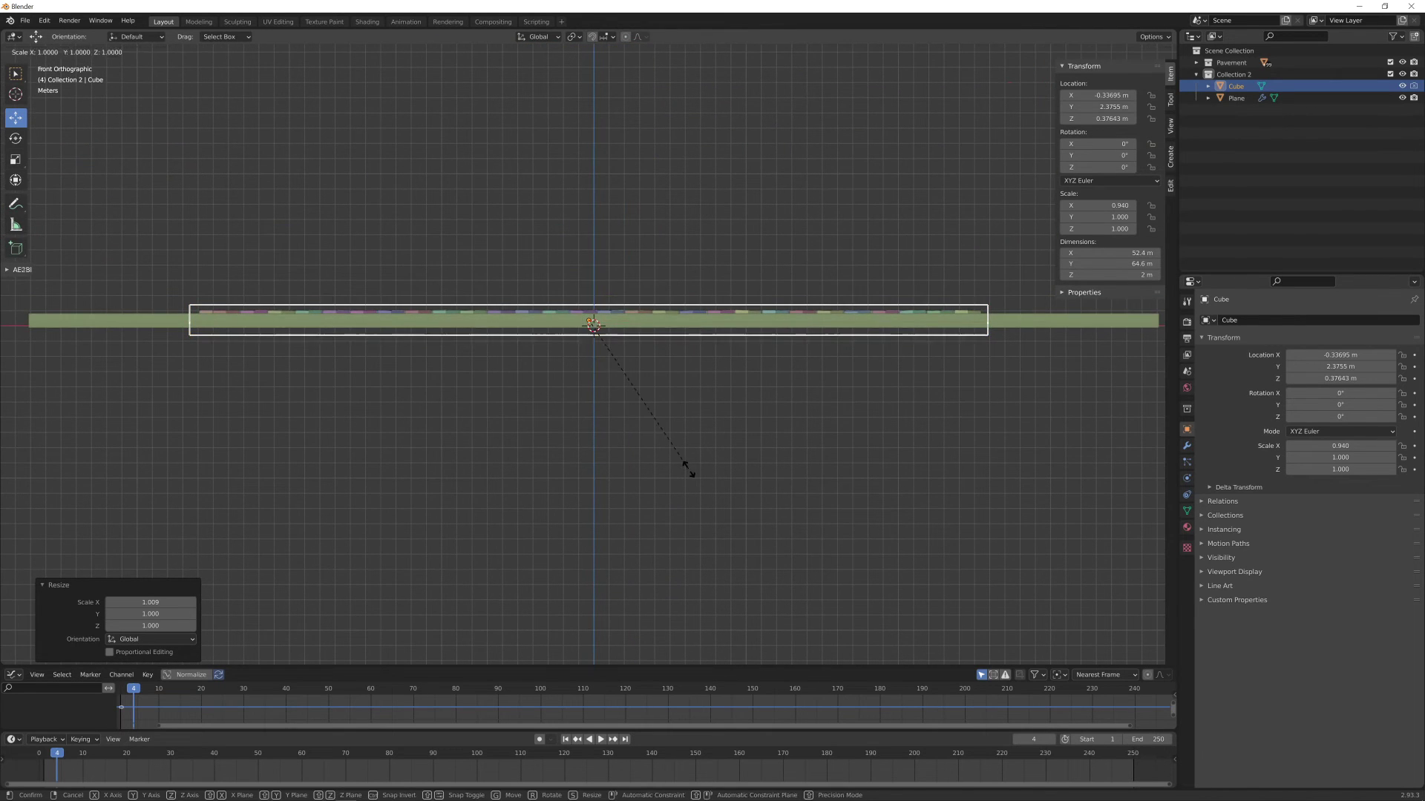
key(z)
click(664, 382)
drag(587, 276, 598, 253)
middle_drag(659, 270, 684, 333)
Apply the box's new scale
key(ctrl+a)
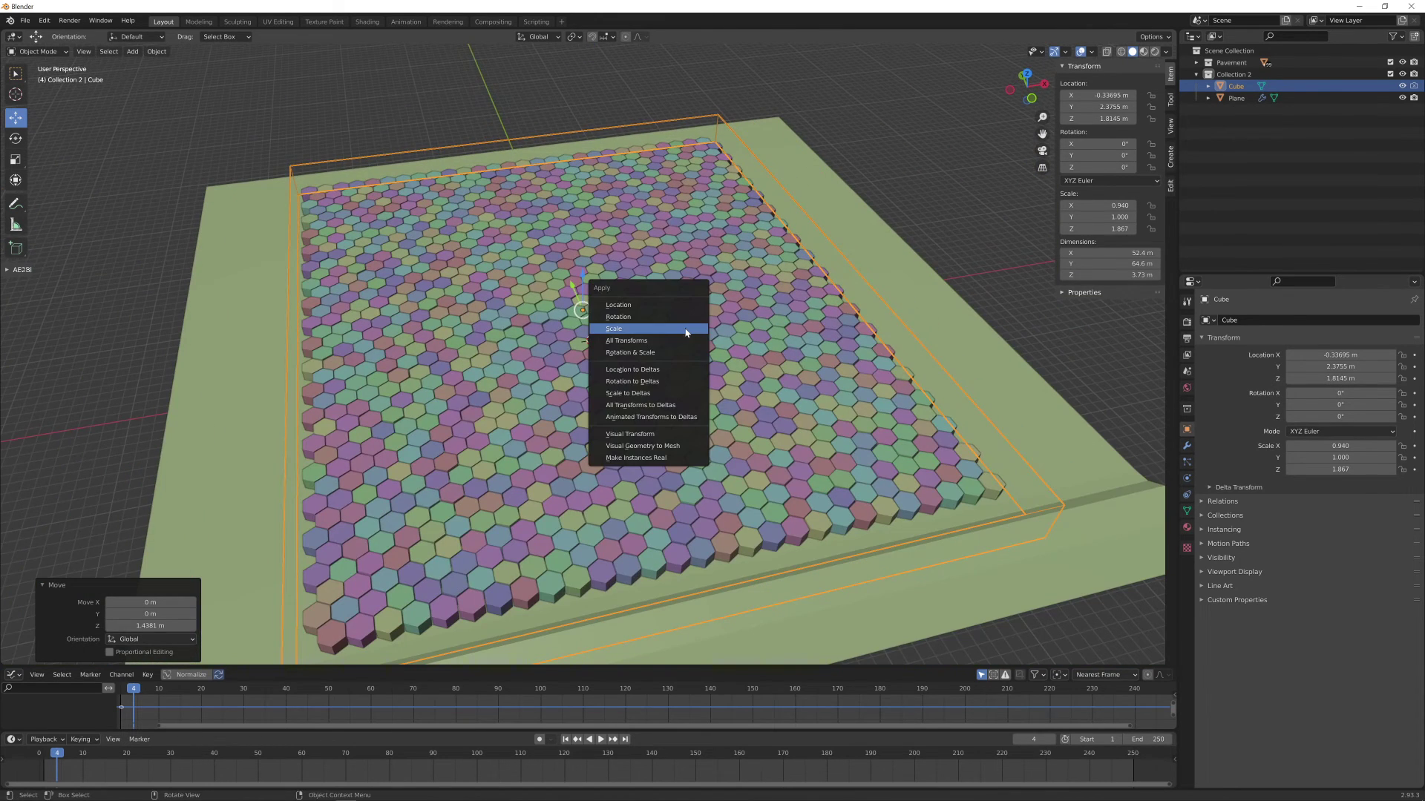
click(686, 333)
scroll(794, 393, down, 3)
middle_drag(794, 393, 564, 371)
Add rigid body physics to the box as Passive with Mesh collision shape
click(1187, 446)
click(1187, 429)
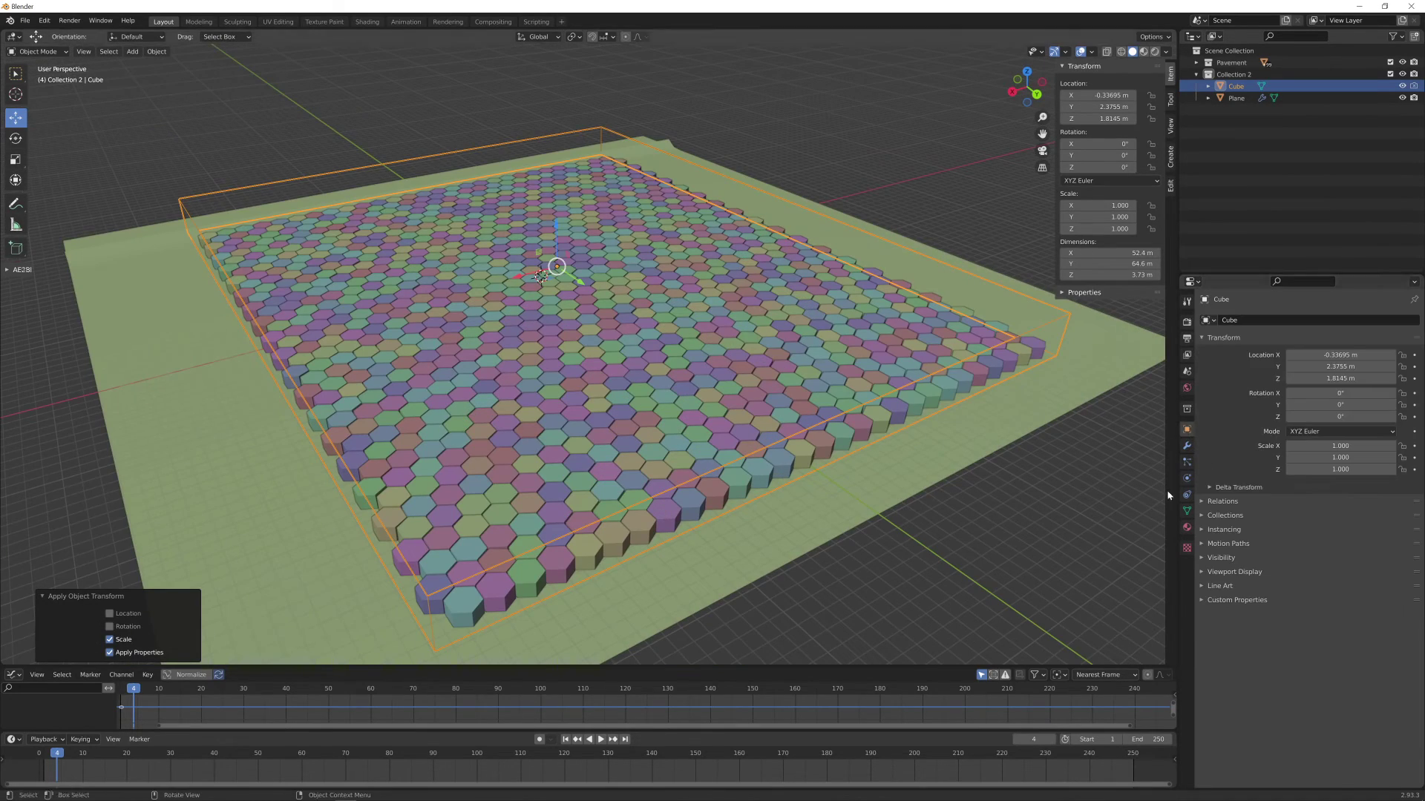
click(1186, 478)
click(1371, 345)
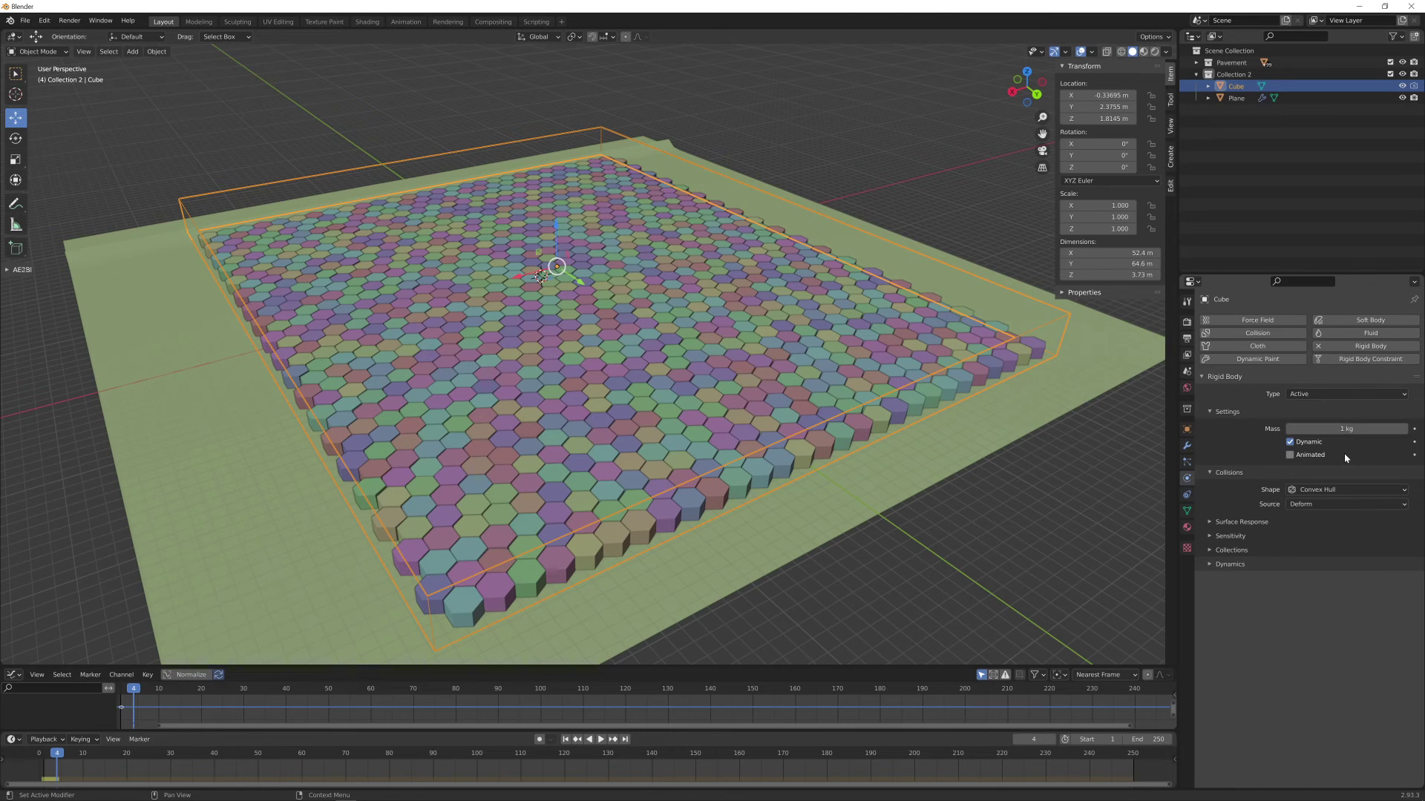
click(1339, 394)
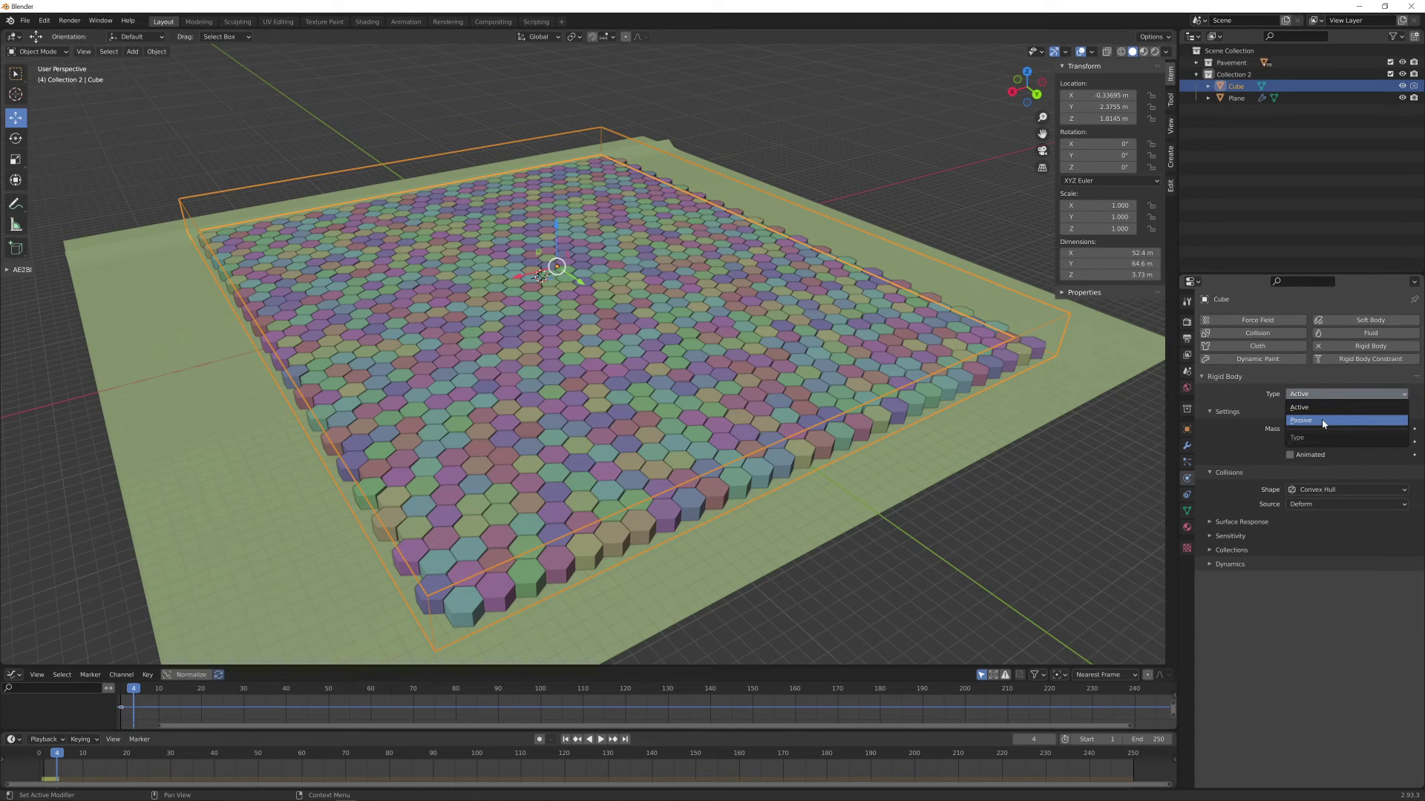
click(1323, 421)
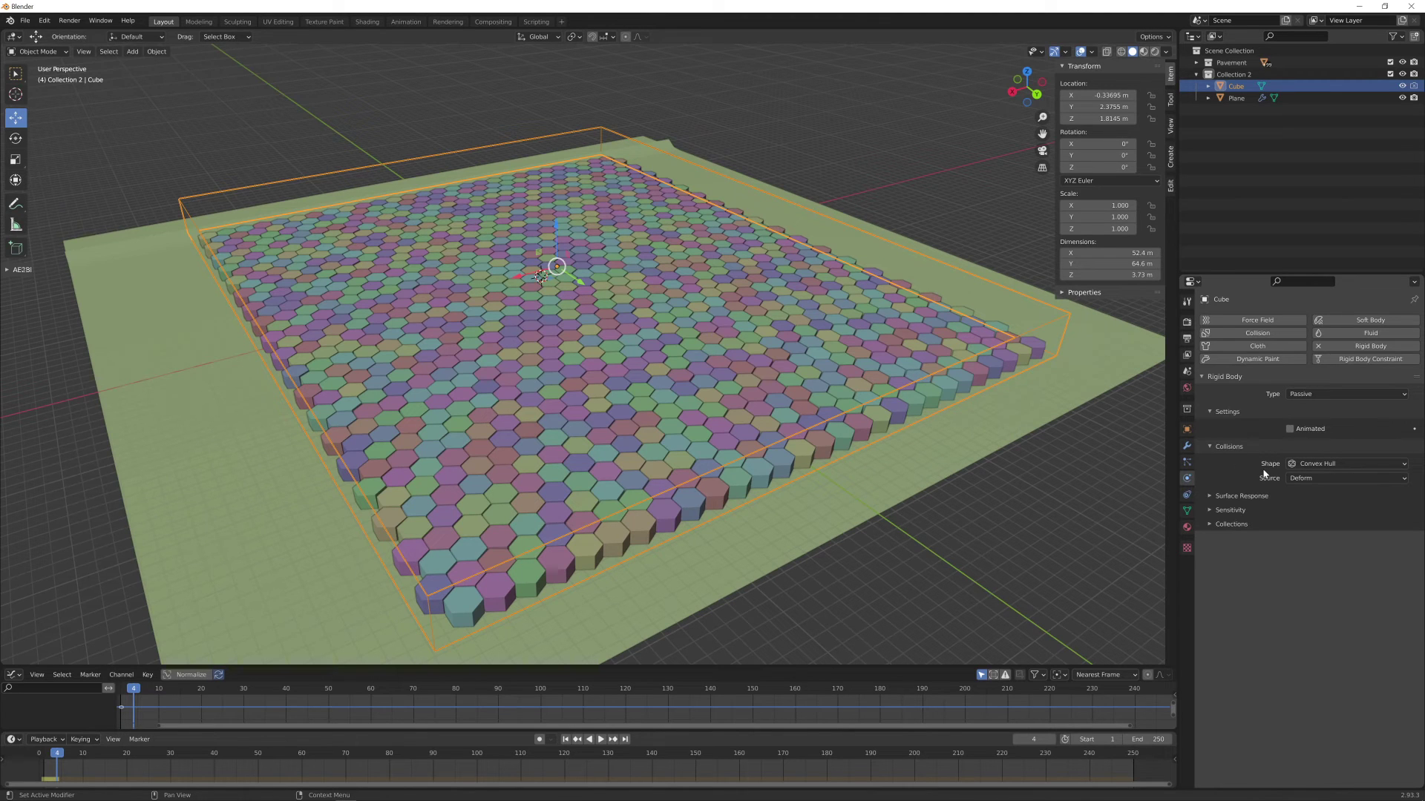
click(1322, 465)
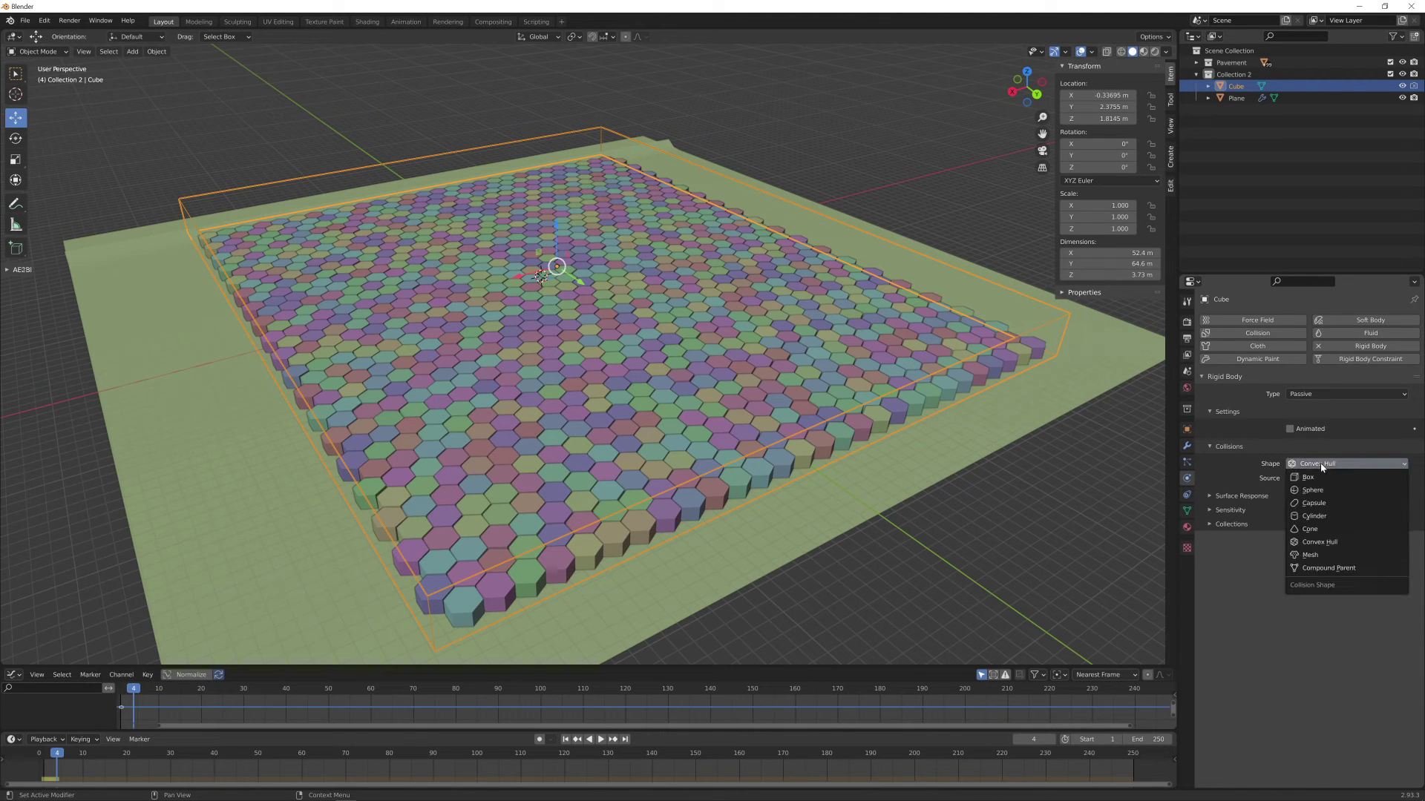
click(1311, 555)
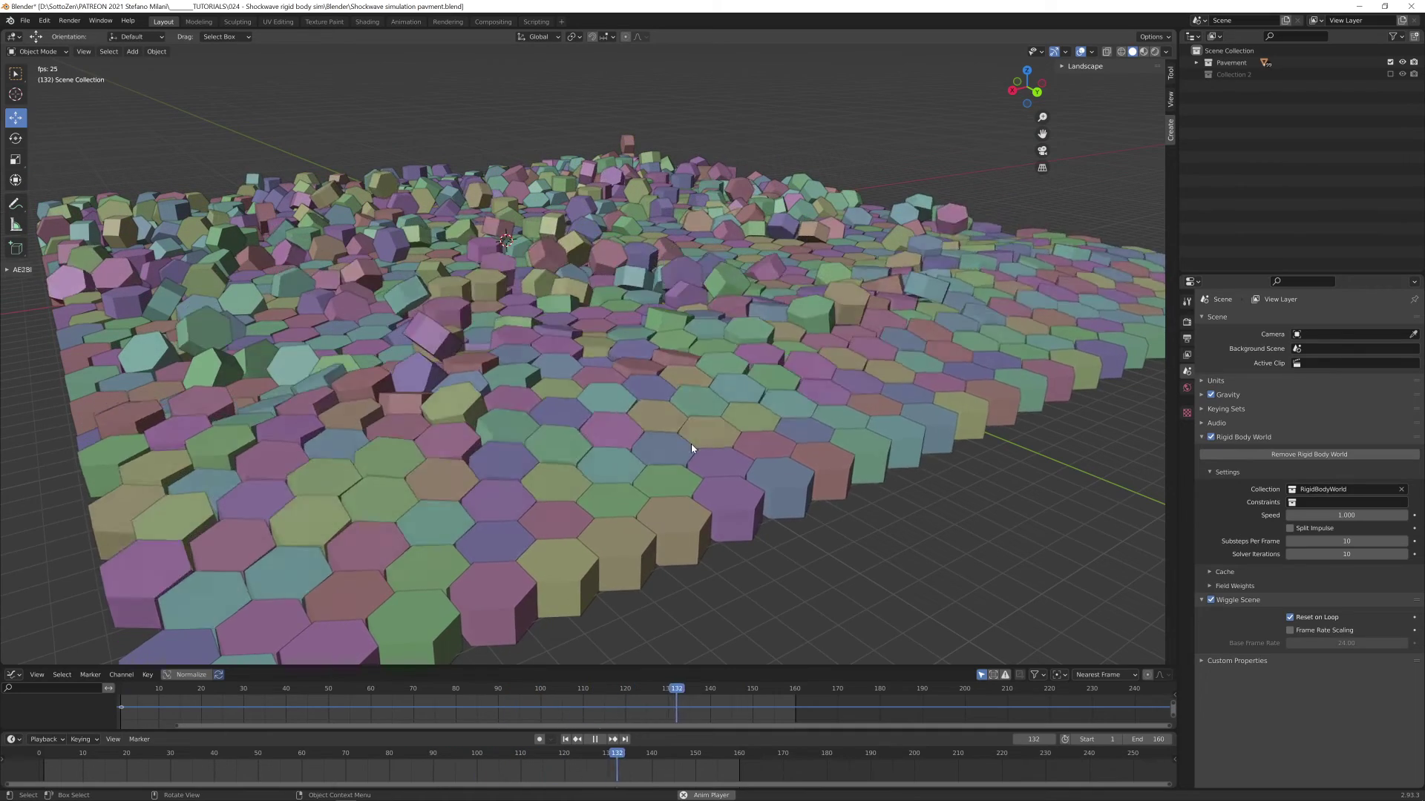
Stop playback to reset the pavement and re-enable Collection 2's box and plane
key(space)
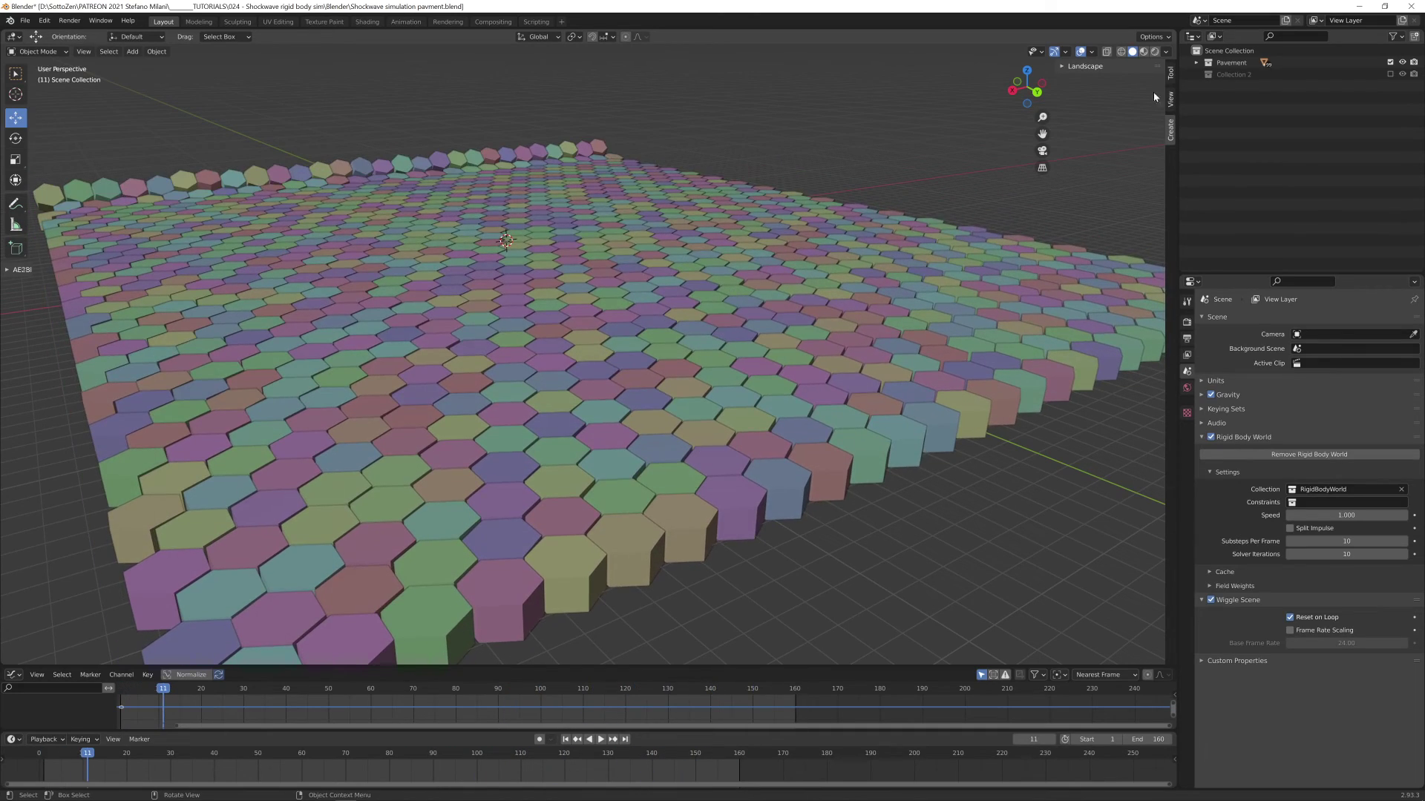
click(1390, 74)
click(1196, 75)
scroll(546, 346, down, 3)
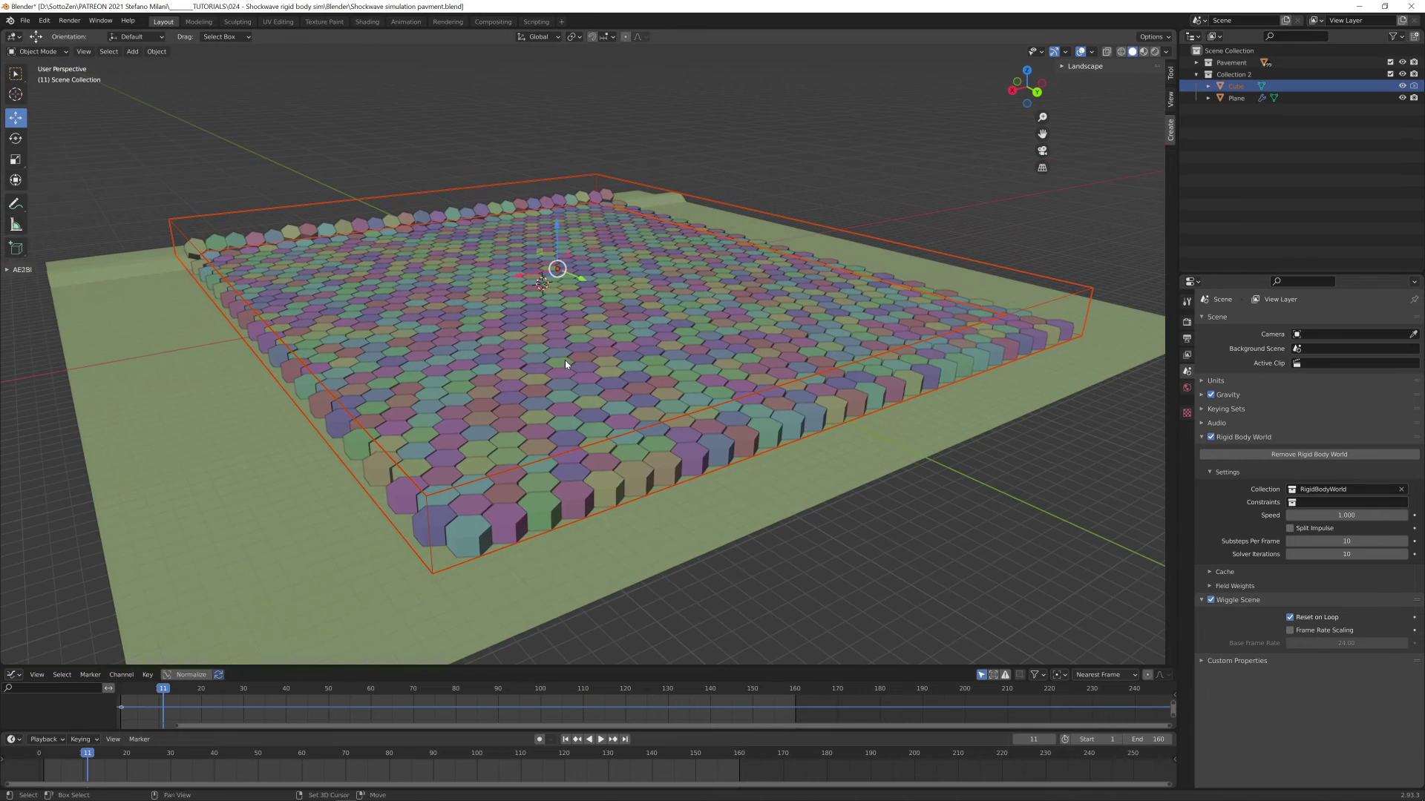
middle_drag(566, 364, 859, 435)
Select the wave plane, reveal its physics Surface Response settings, and play the shockwave simulation
click(868, 428)
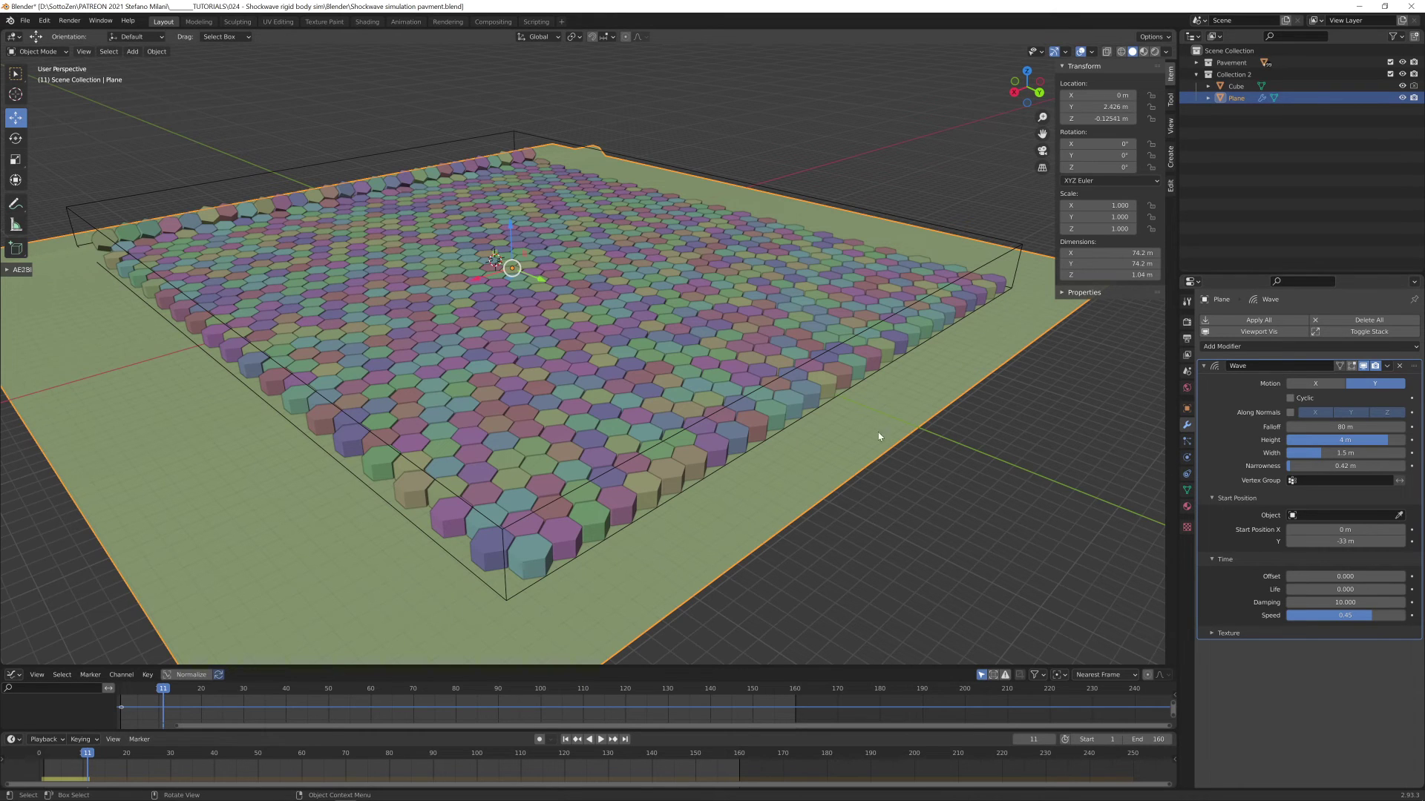
click(1187, 457)
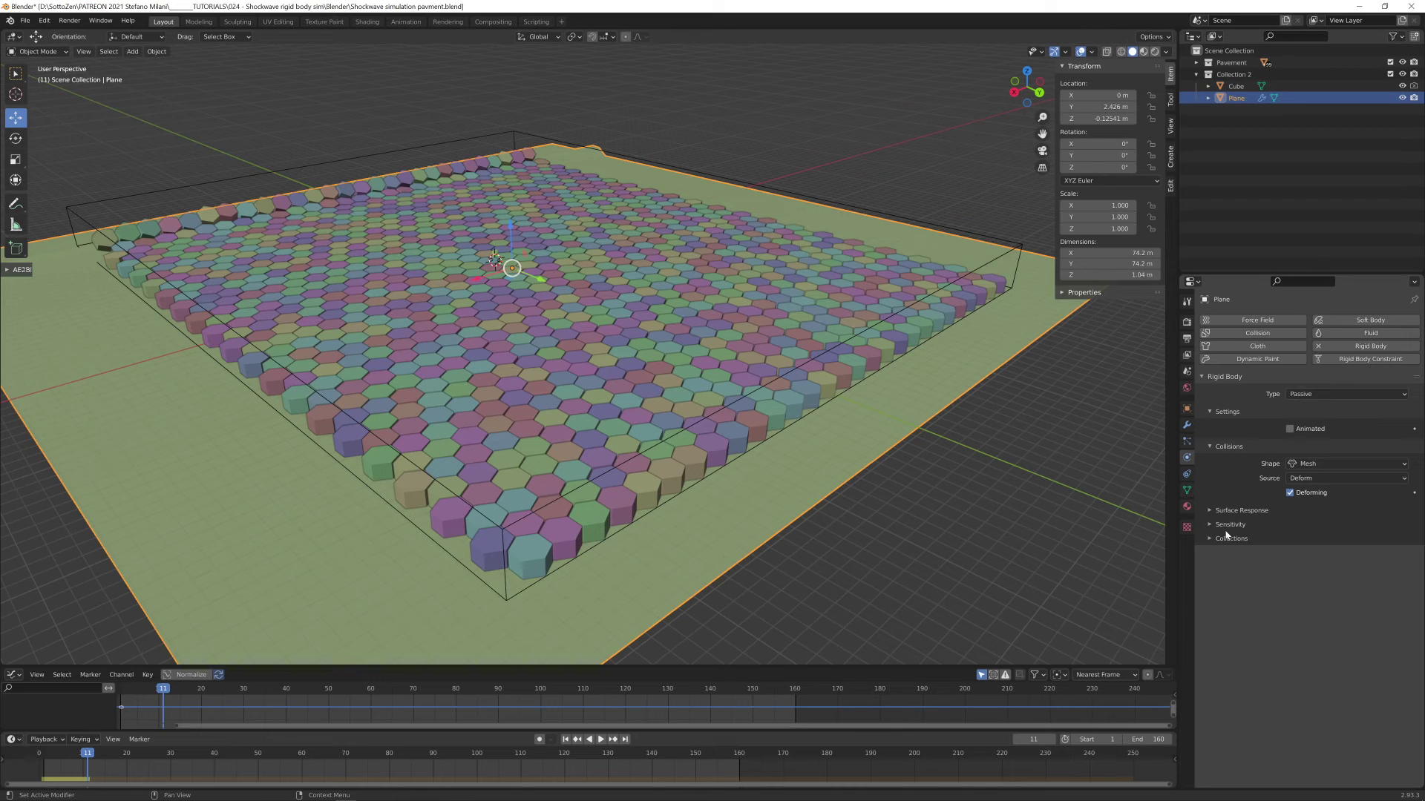
click(1210, 510)
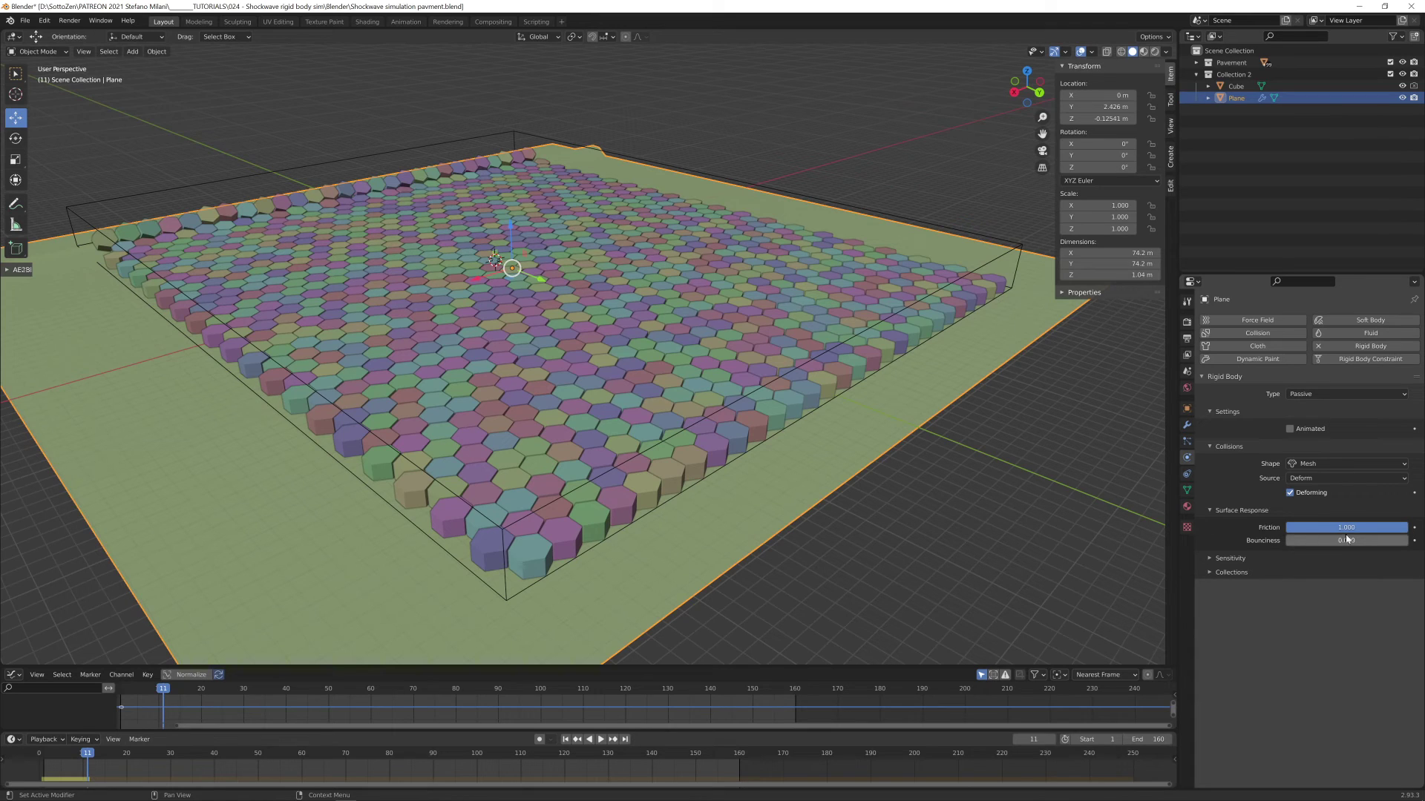
key(space)
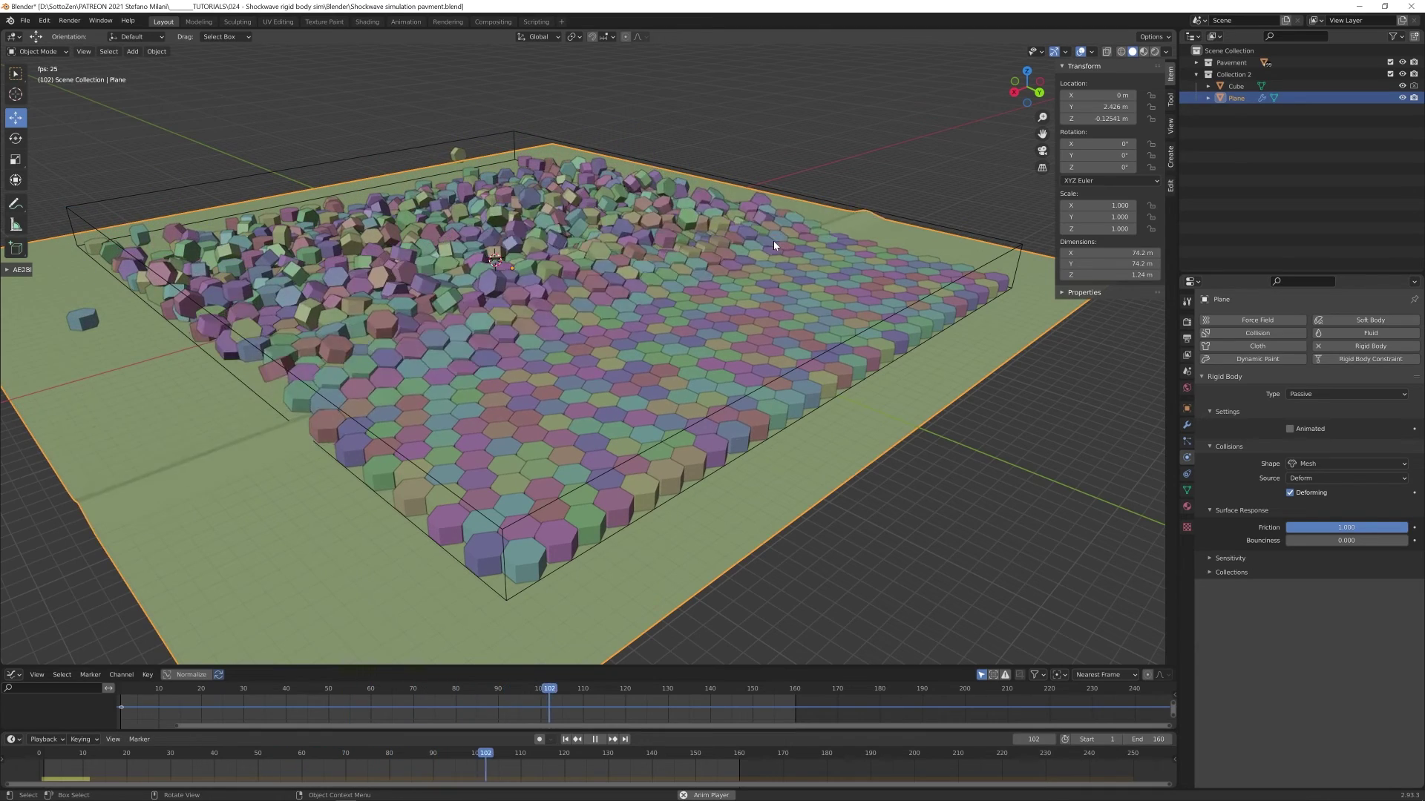
Open the Scene properties to adjust the Rigid Body World (Speed 2.0, 20 substeps)
click(1187, 371)
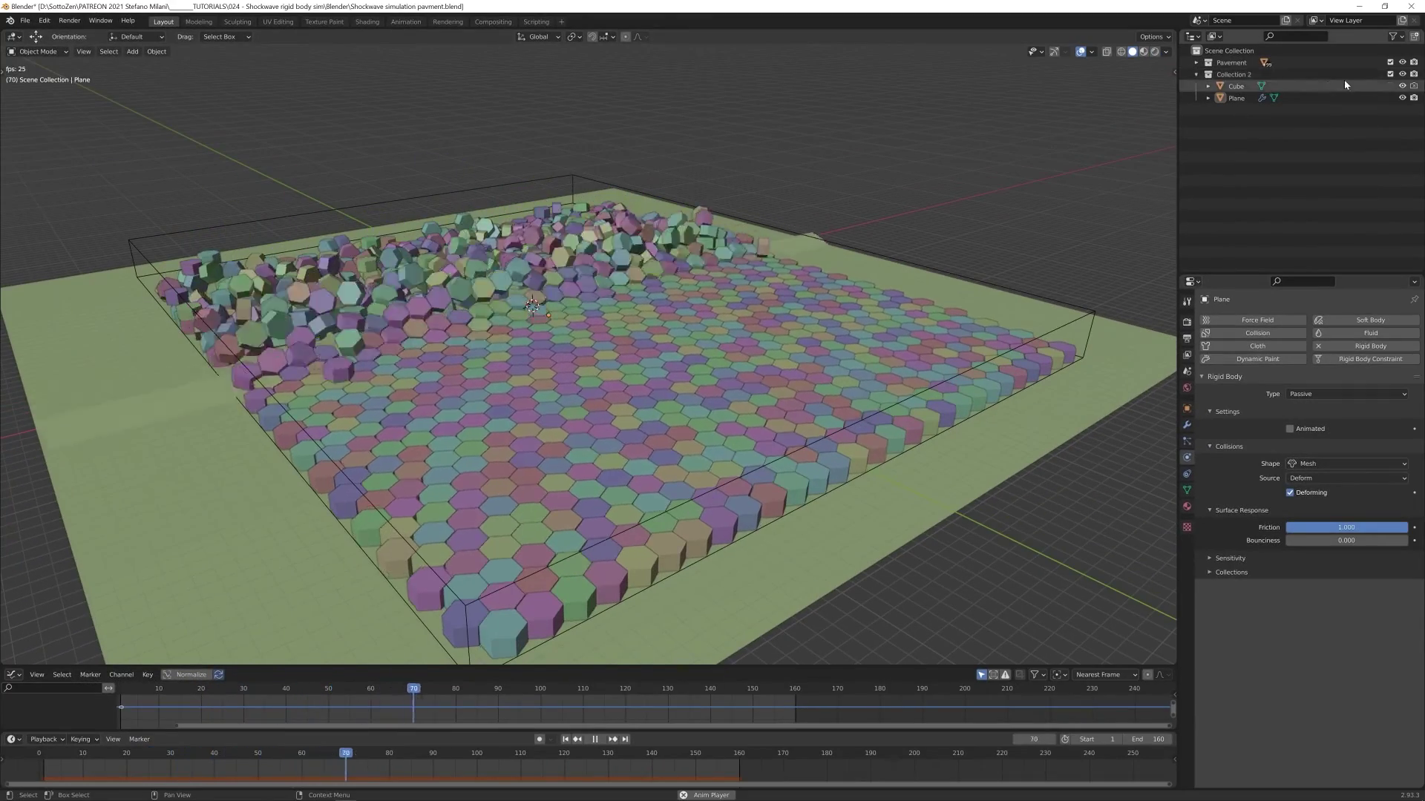
Hide Collection 2, maximize the 3D view, and orbit to watch the tiles scatter
click(1390, 74)
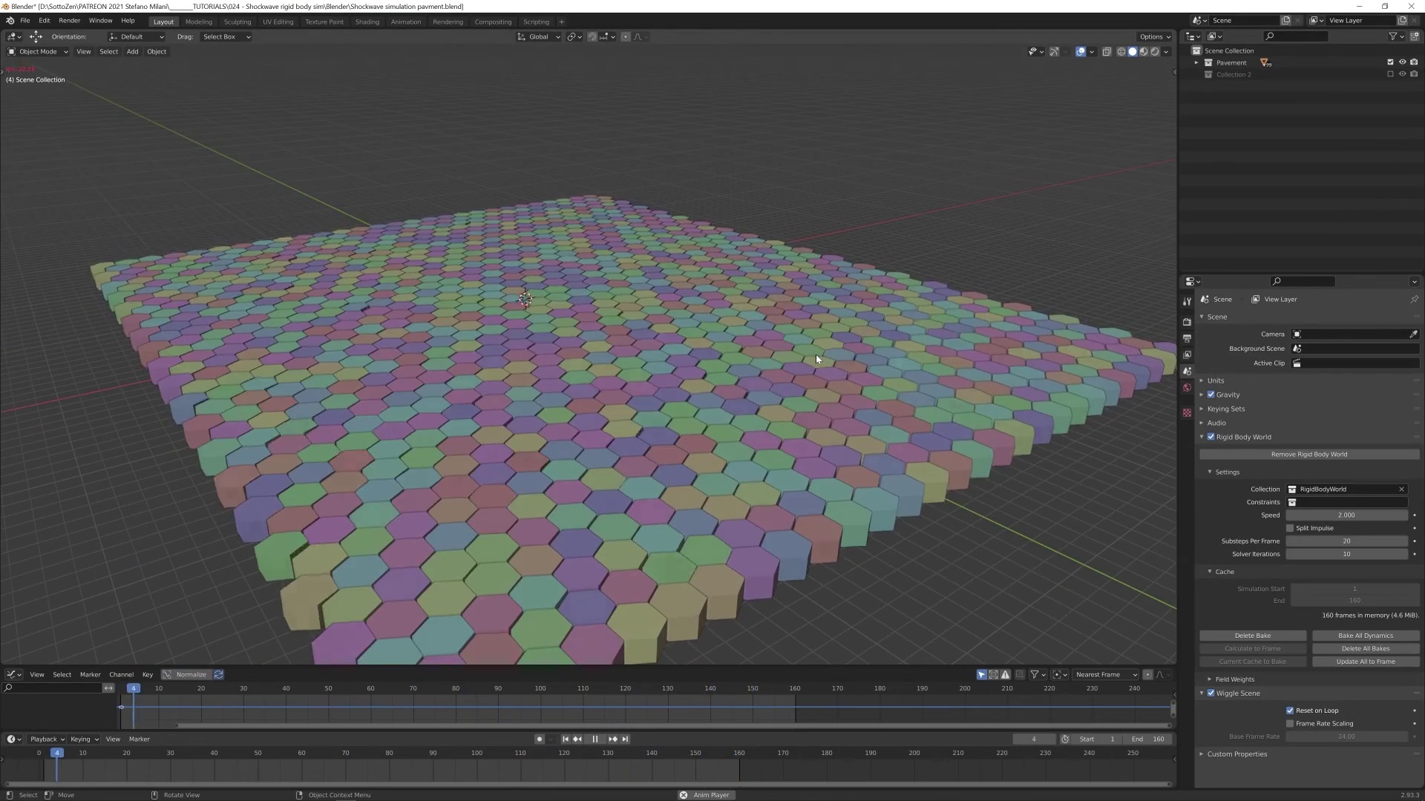
key(ctrl+space)
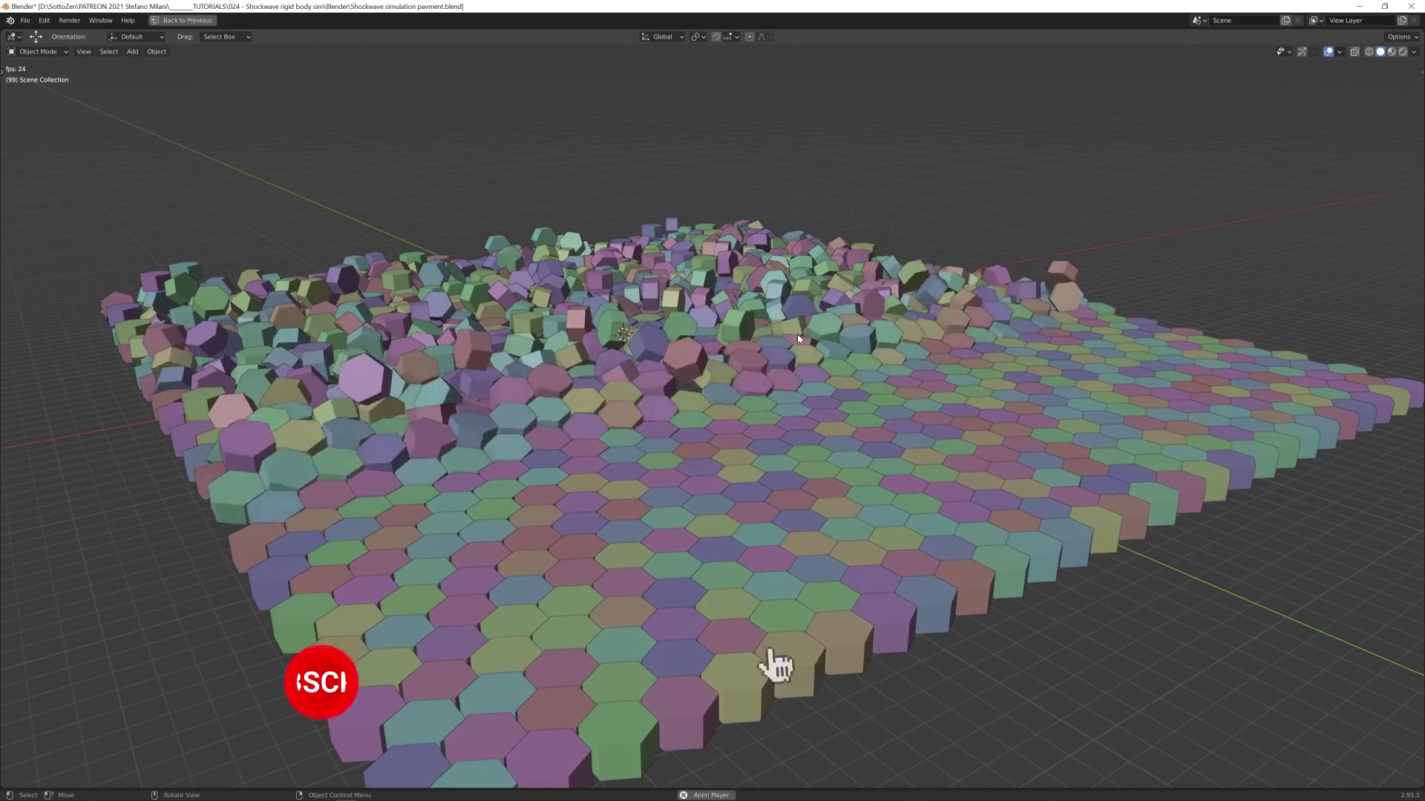
scroll(797, 336, up, 3)
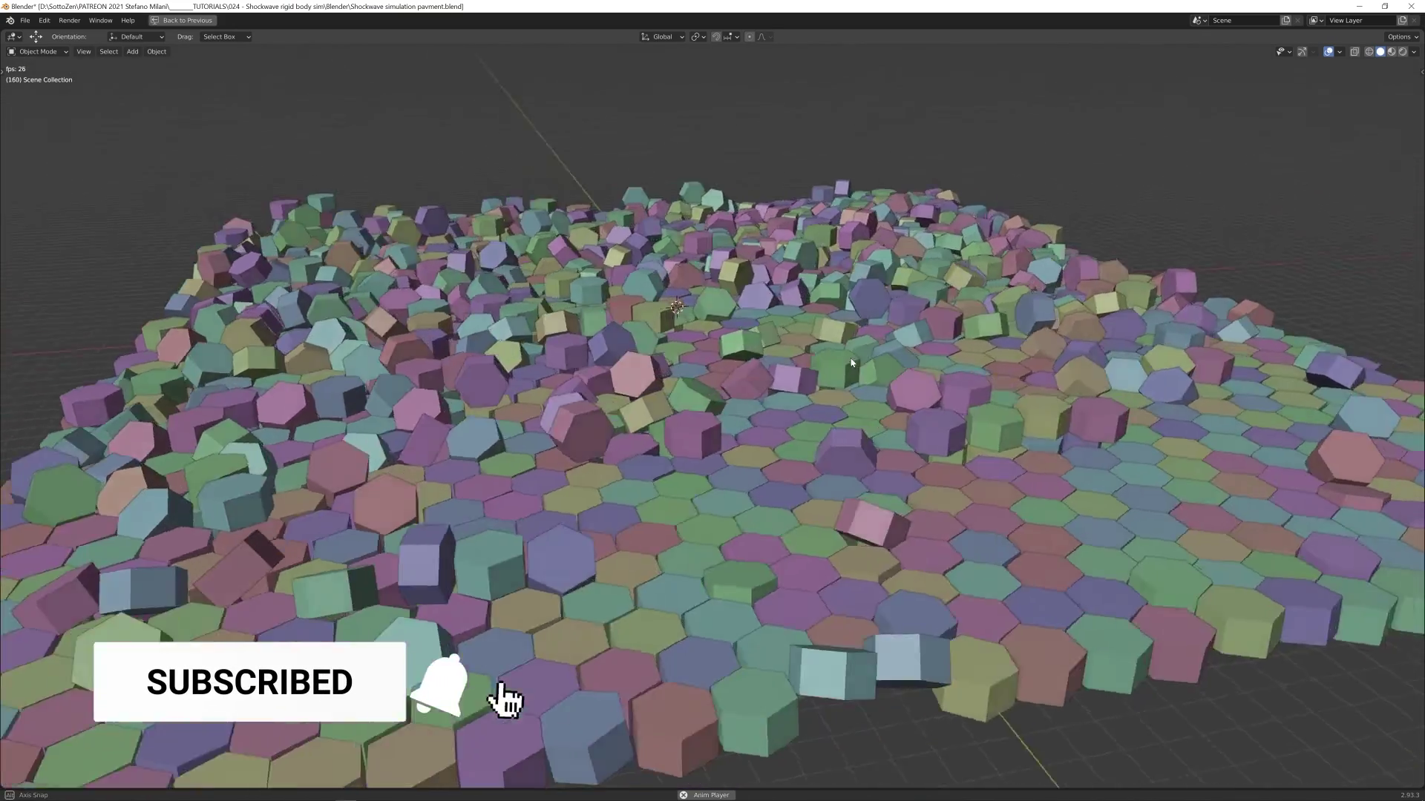
scroll(798, 359, down, 3)
middle_drag(885, 360, 764, 379)
scroll(816, 345, down, 3)
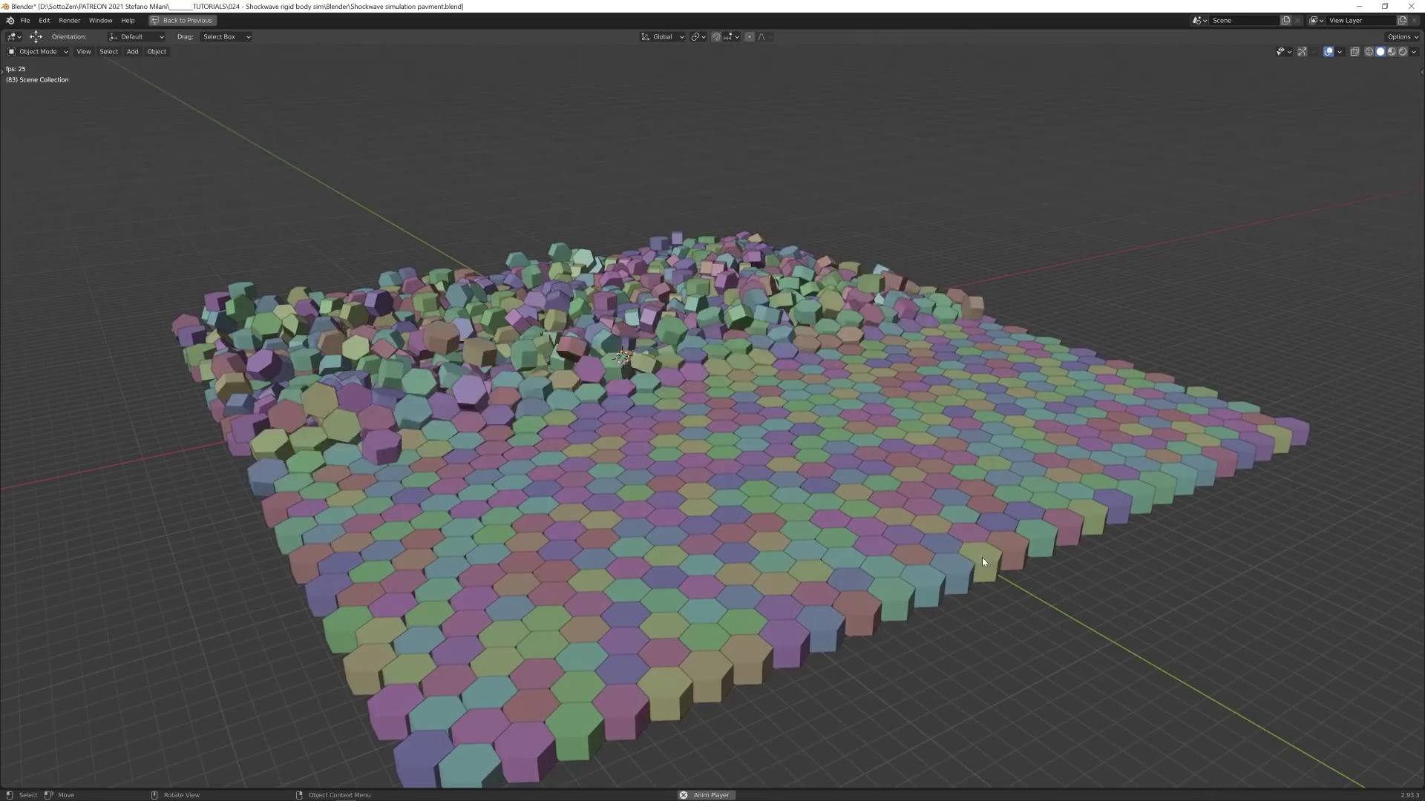
middle_drag(564, 668, 512, 687)
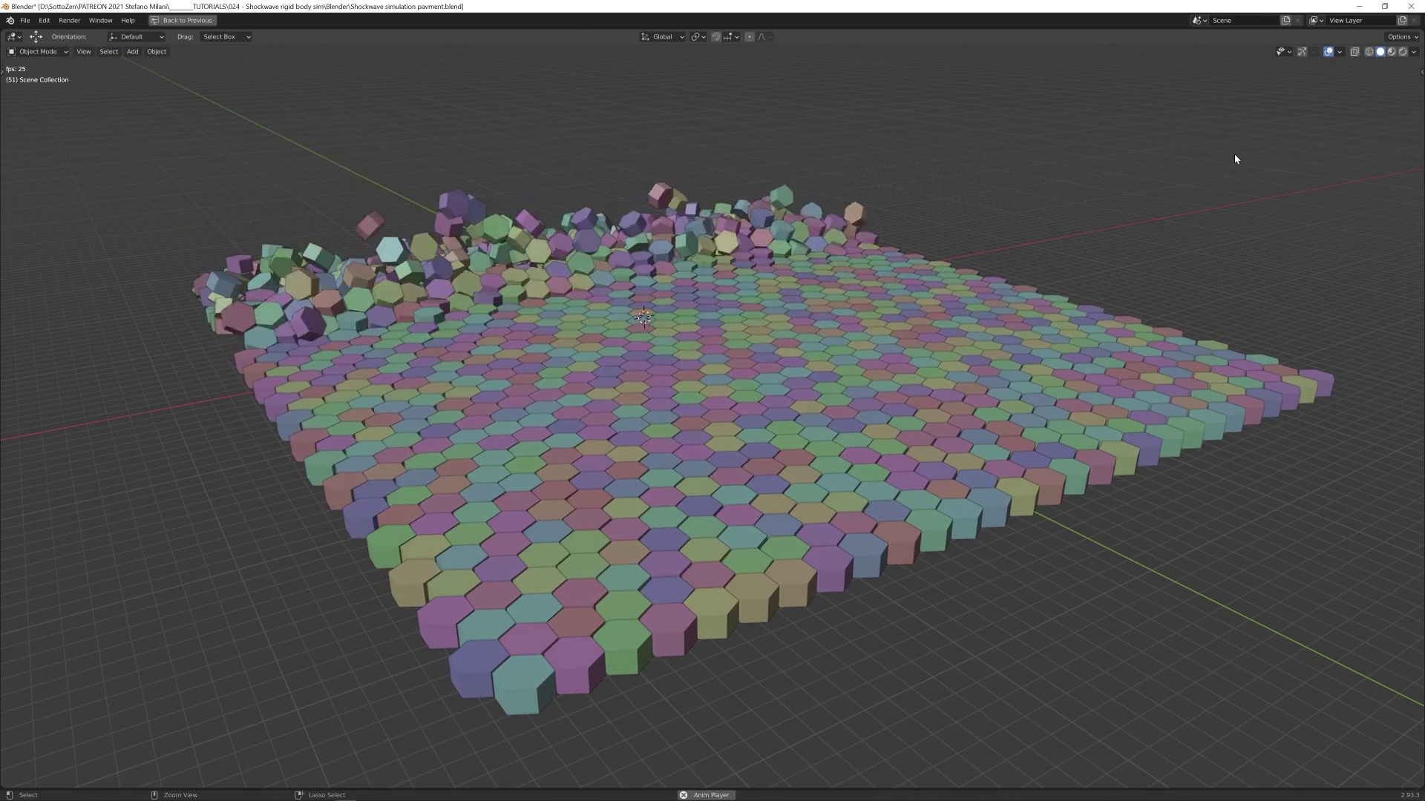
Restore the layout, show Collection 2 again, and review the plane's Wave modifier, transform and physics settings
key(ctrl+space)
click(1390, 75)
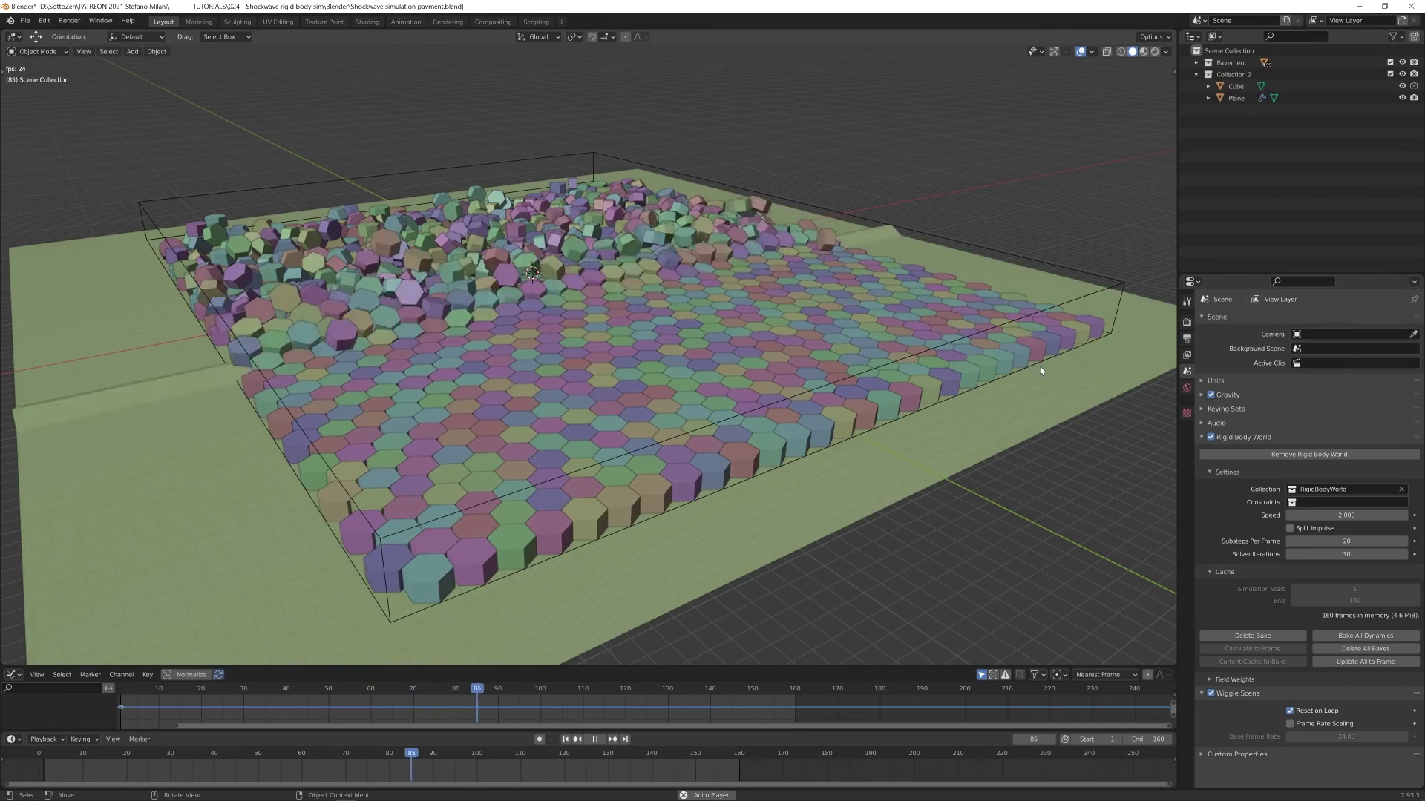
click(1065, 402)
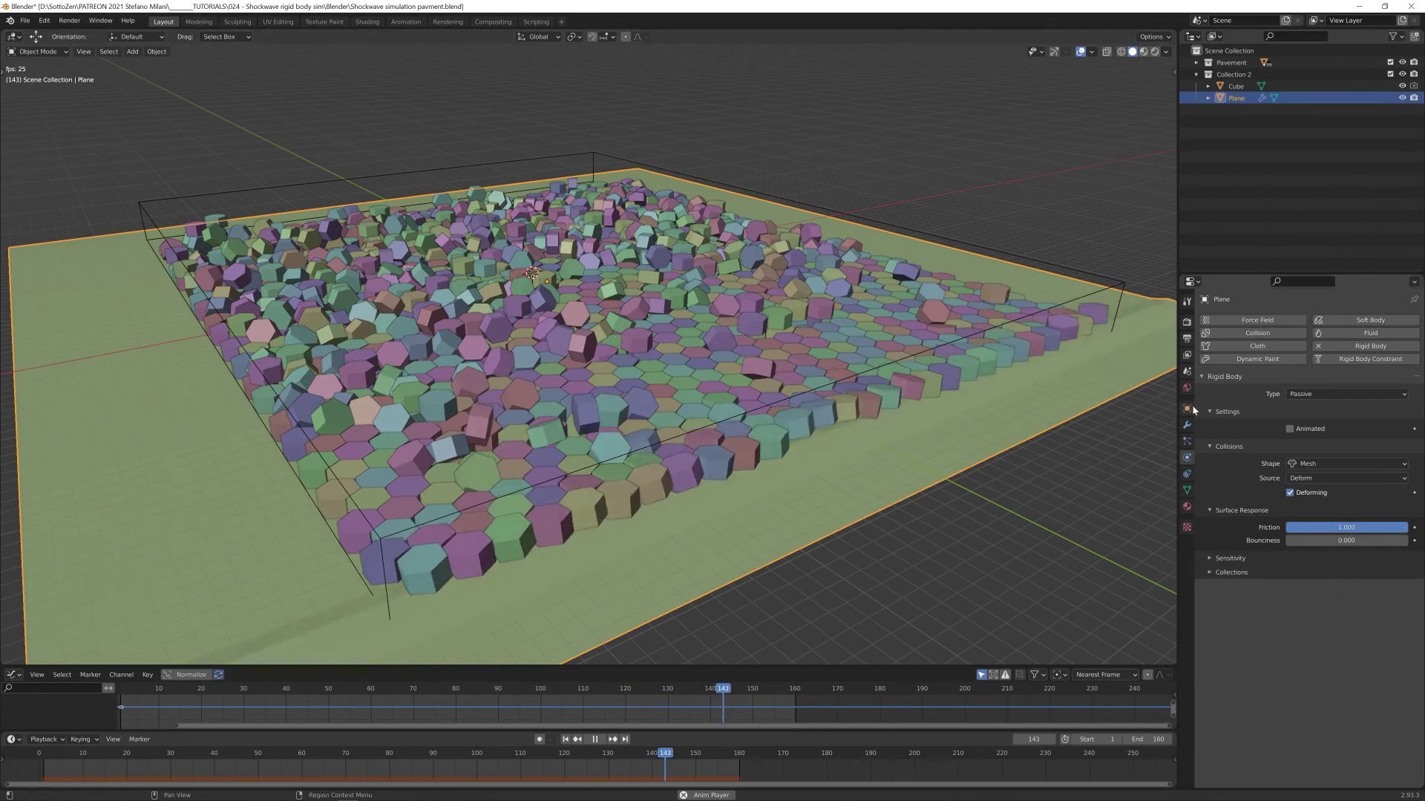
click(1187, 425)
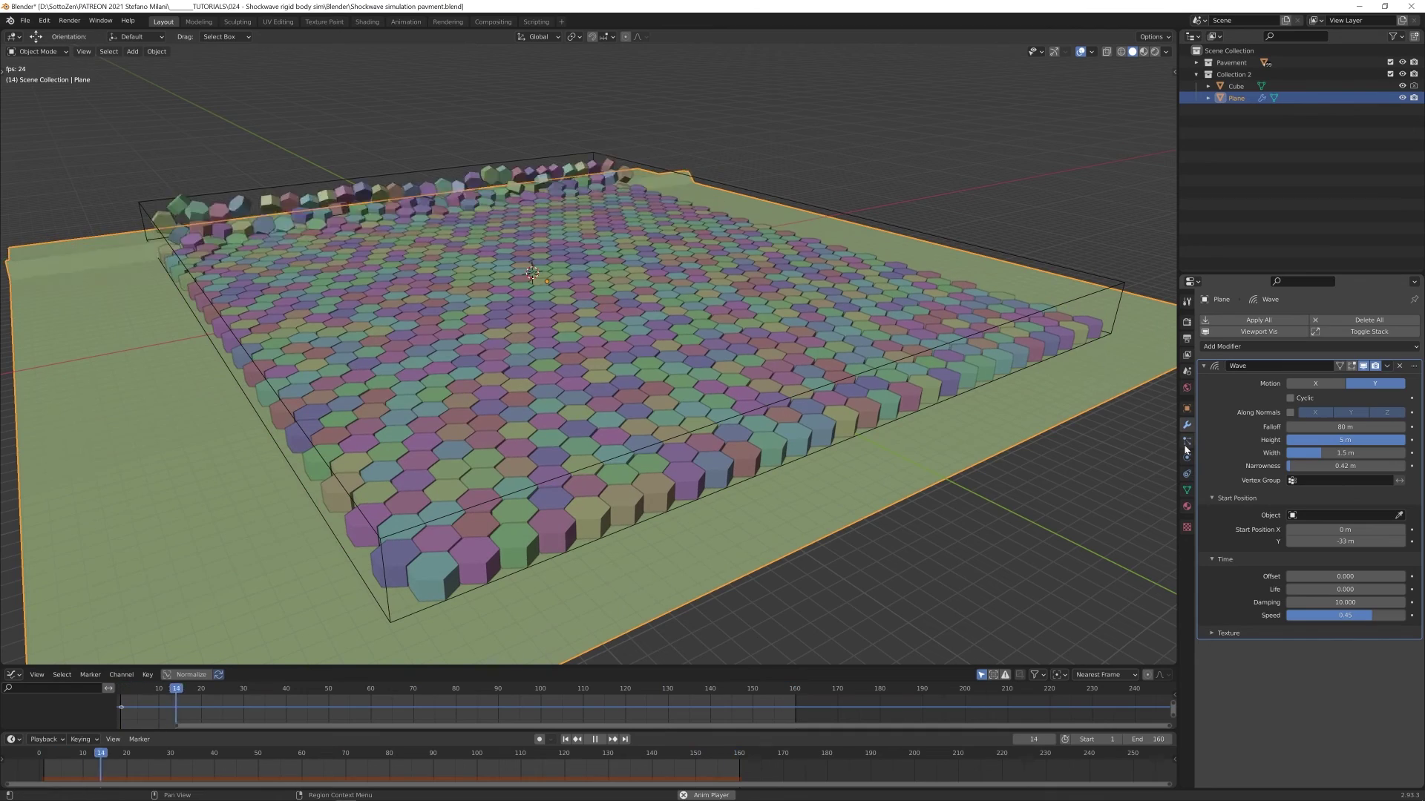
click(1187, 409)
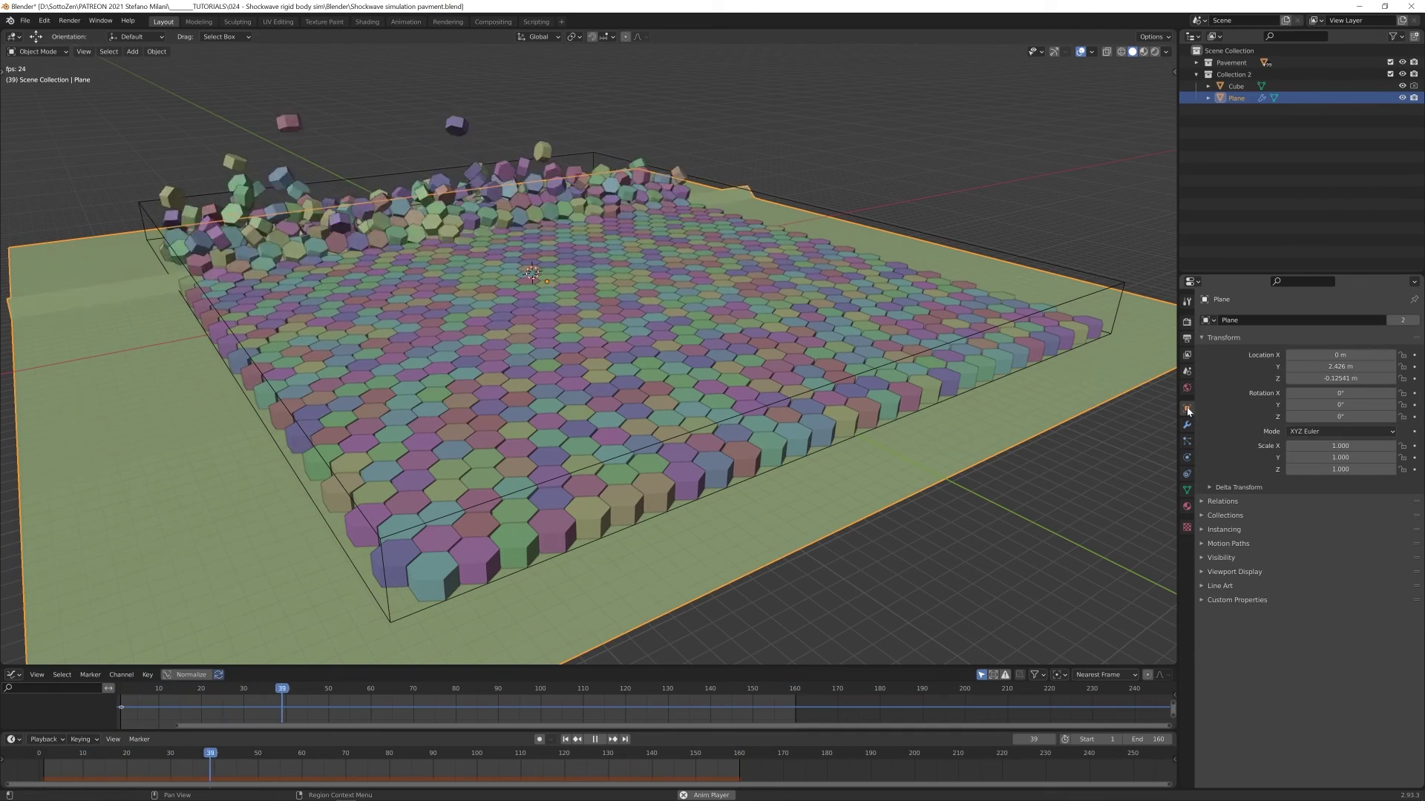
click(1187, 457)
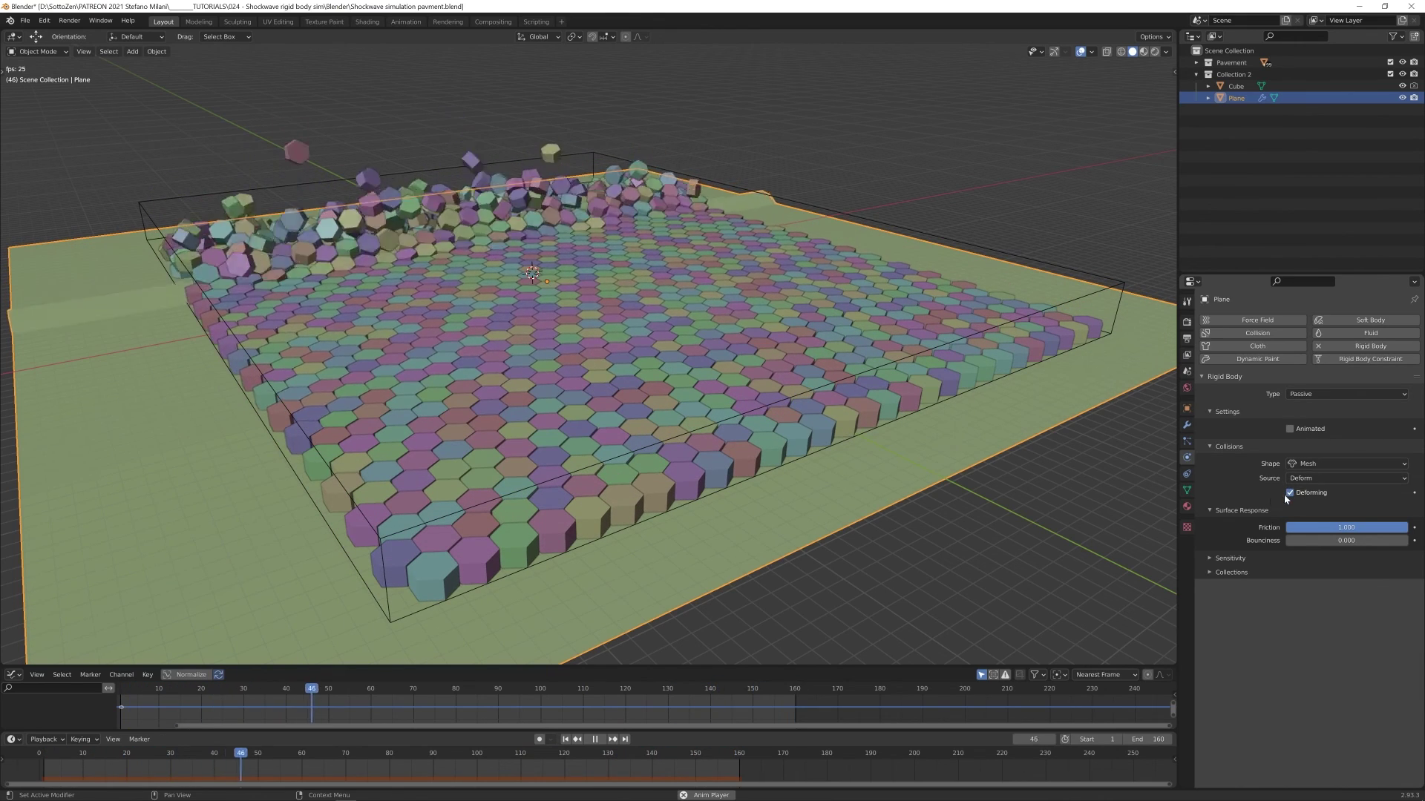
scroll(611, 394, down, 3)
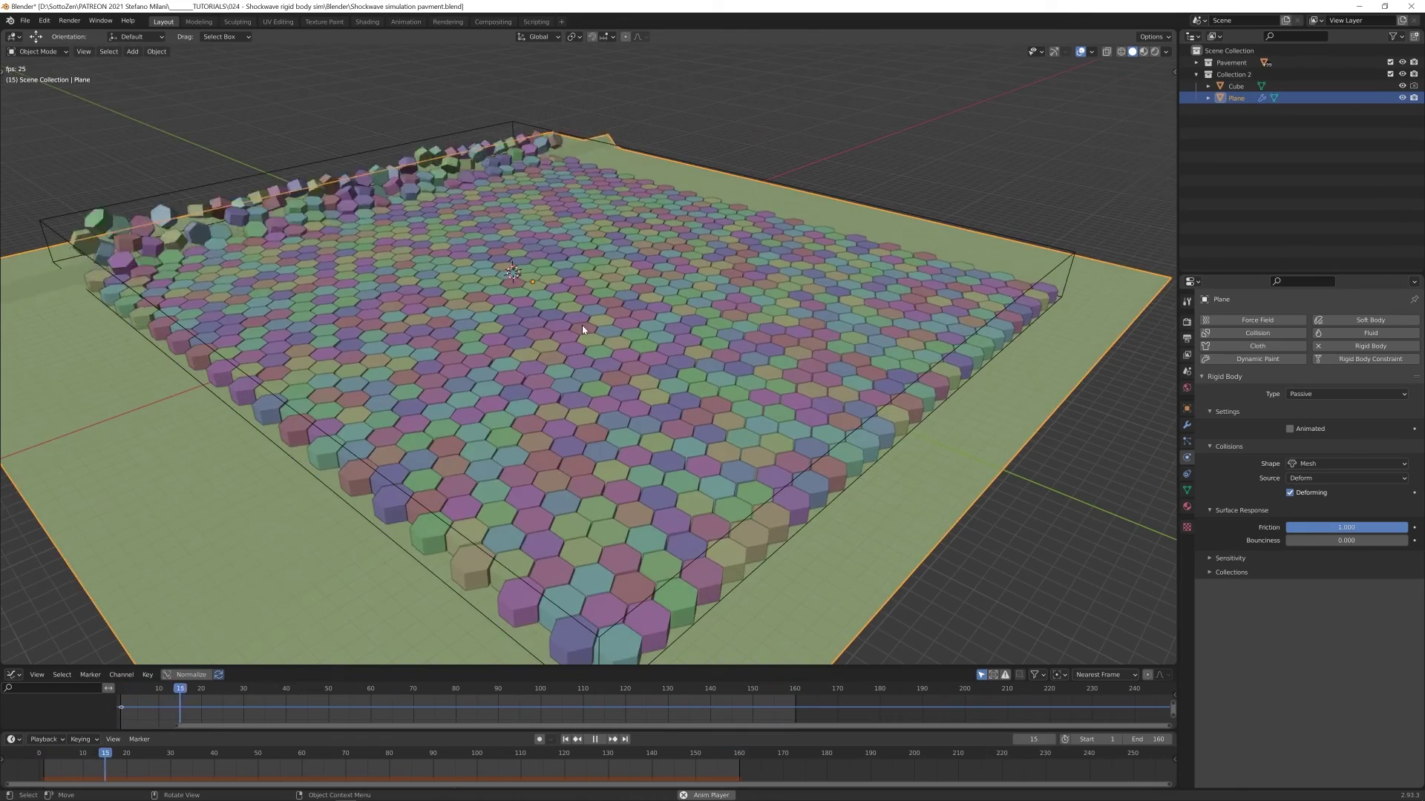
middle_drag(582, 325, 731, 377)
scroll(653, 393, up, 4)
scroll(653, 397, down, 3)
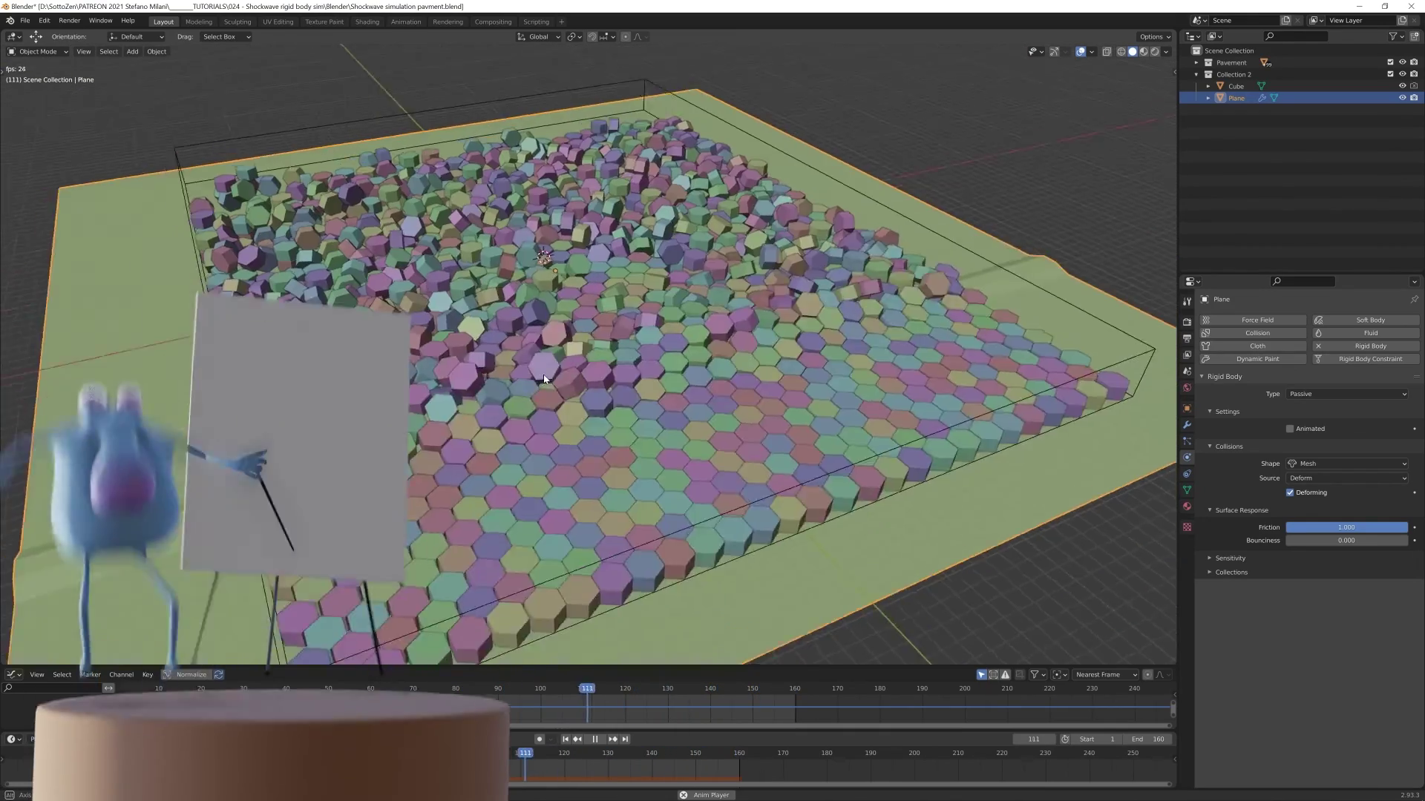
middle_drag(544, 379, 563, 376)
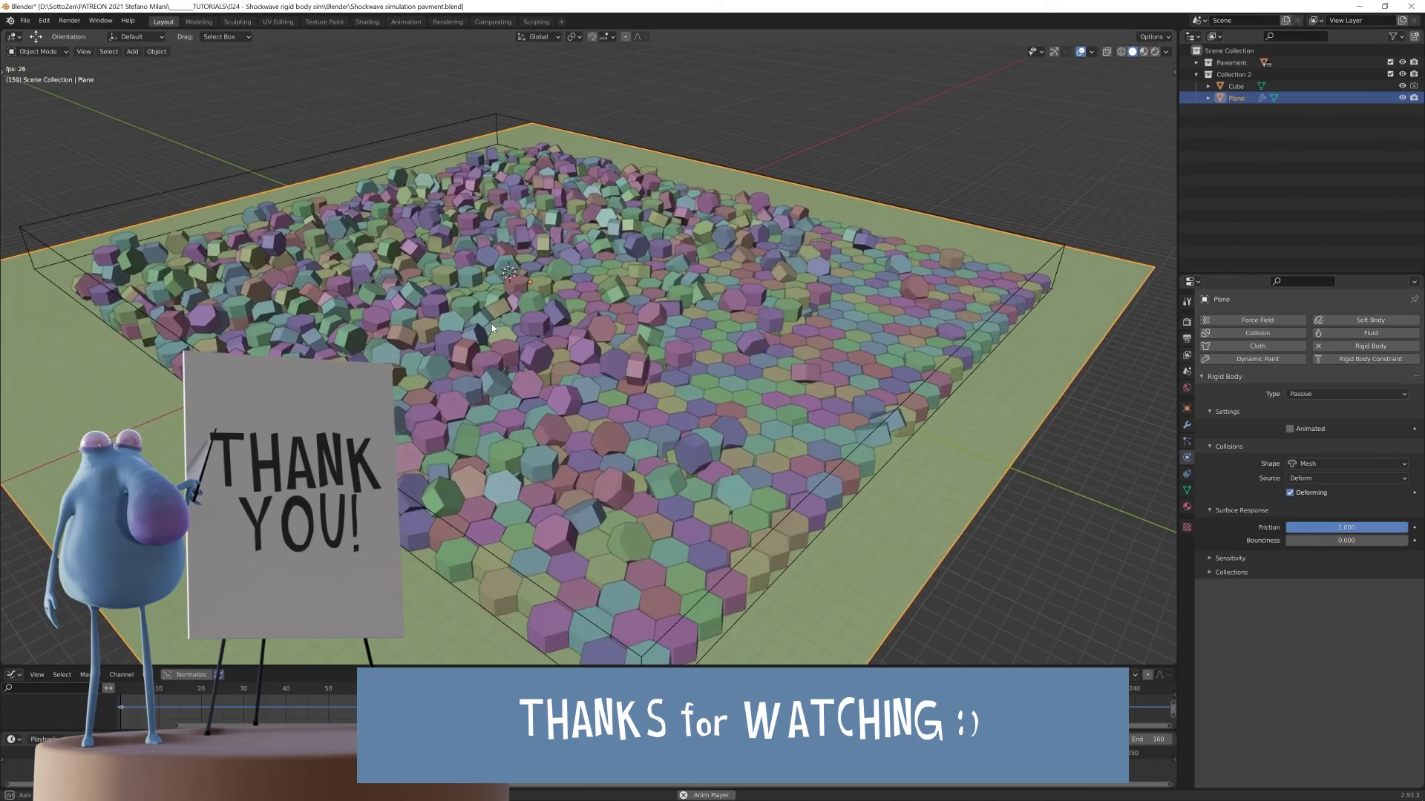
Orbit to a more frontal view of the pavement and maximize the 3D view
middle_drag(491, 323, 691, 357)
middle_drag(800, 394, 607, 363)
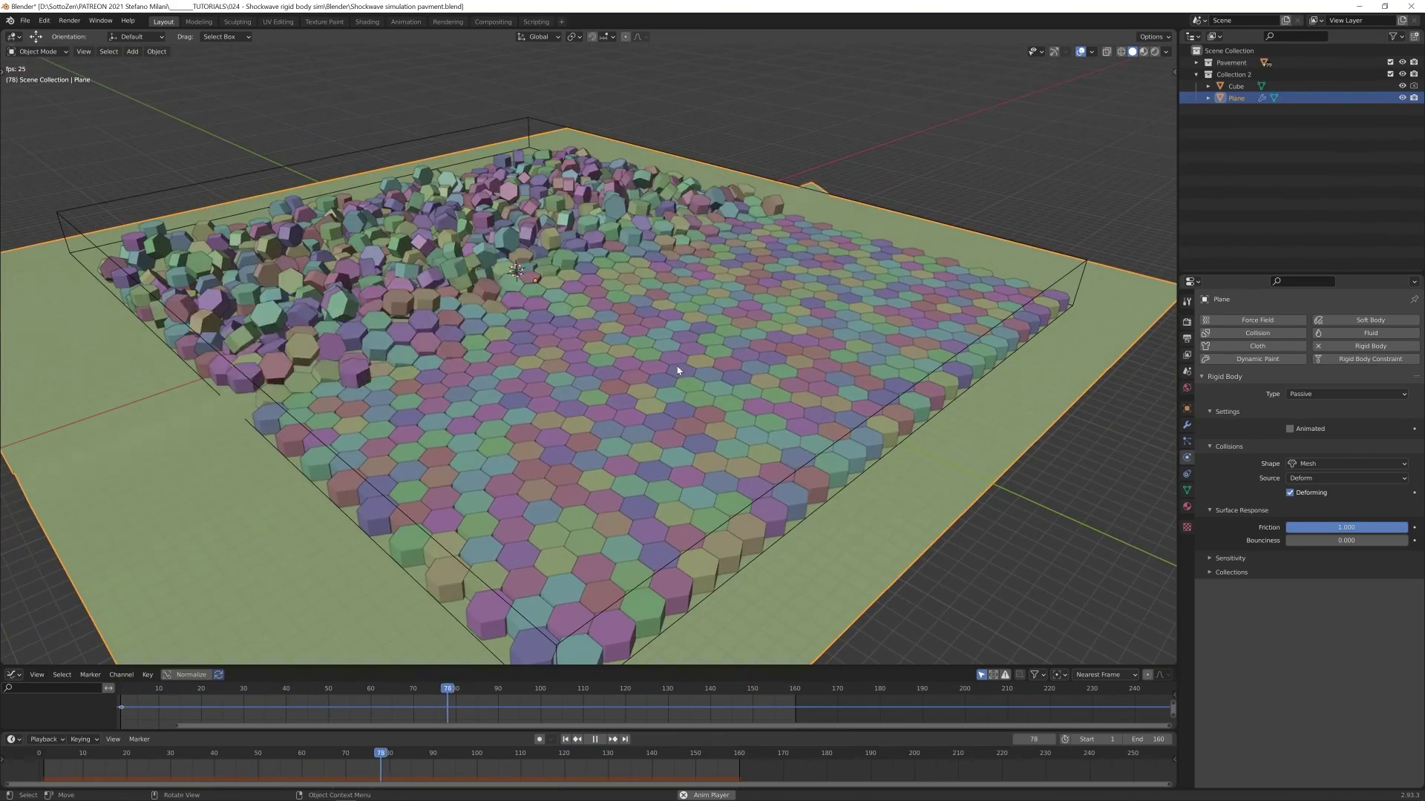
middle_drag(812, 342, 696, 375)
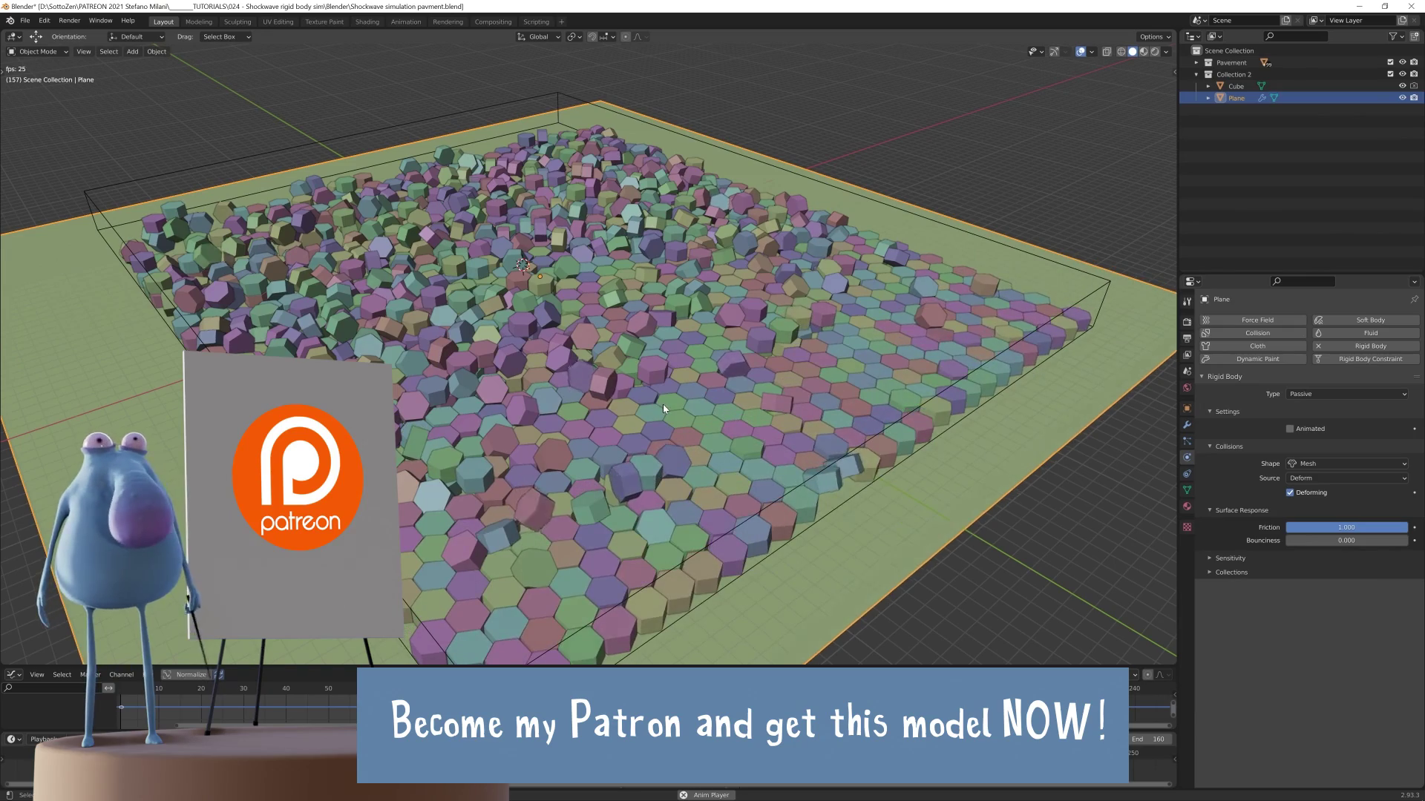
key(ctrl+space)
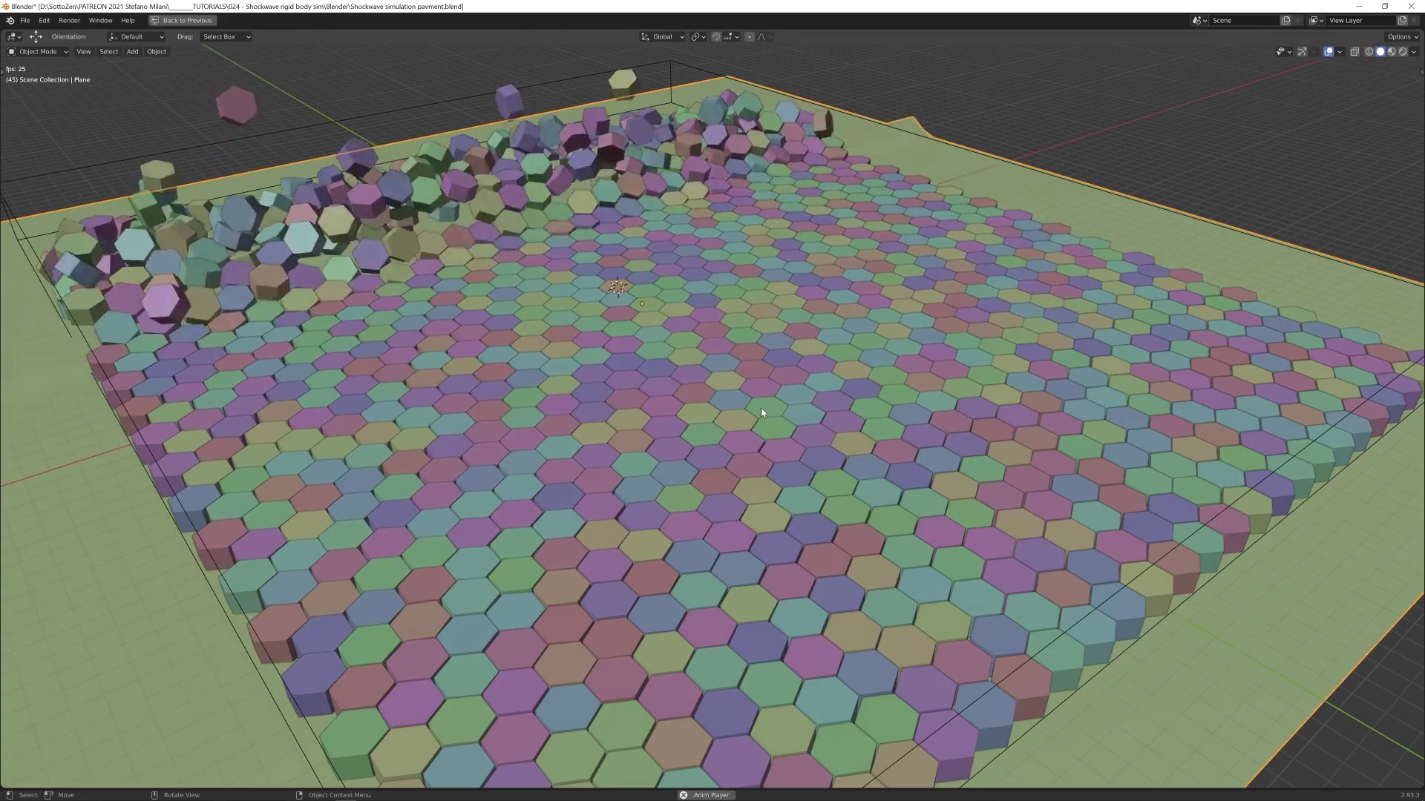